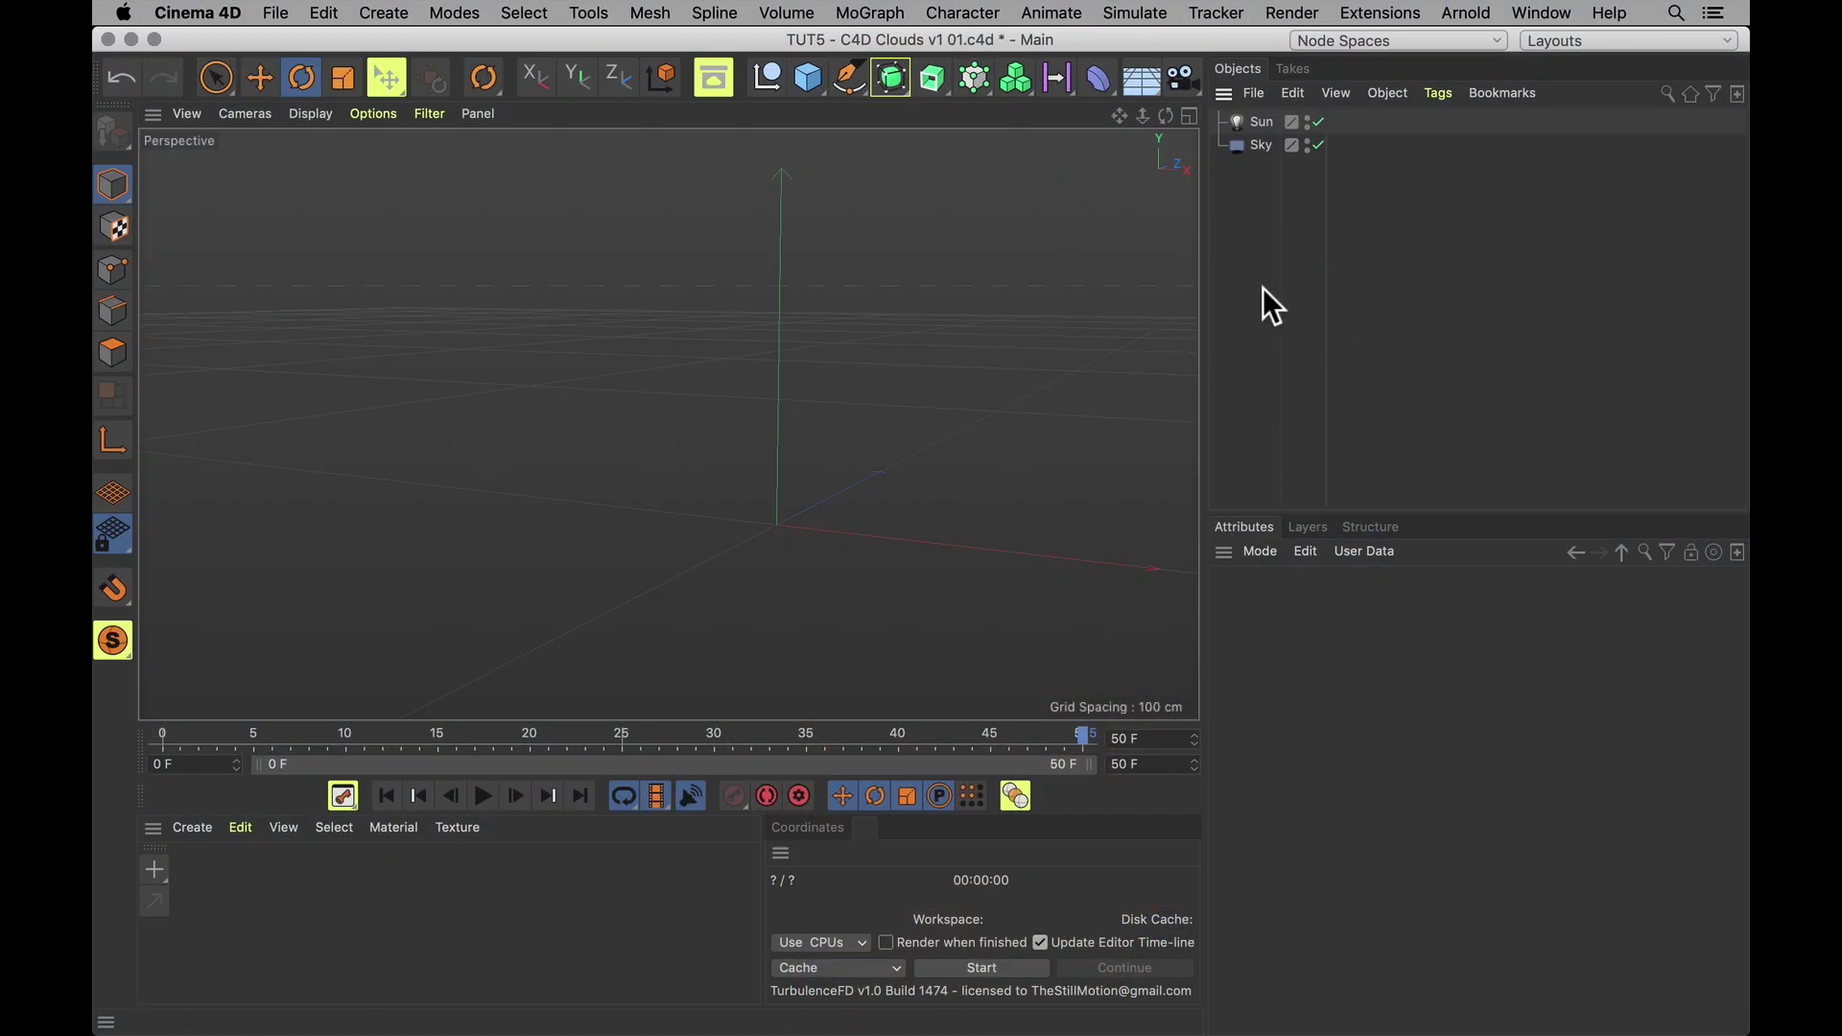
Rewind the Sun and Sky scene to frame 0 and save TUT5 - C4D Clouds v1 01.c4d
drag(1263, 282, 1220, 111)
alt+drag(946, 561, 744, 570)
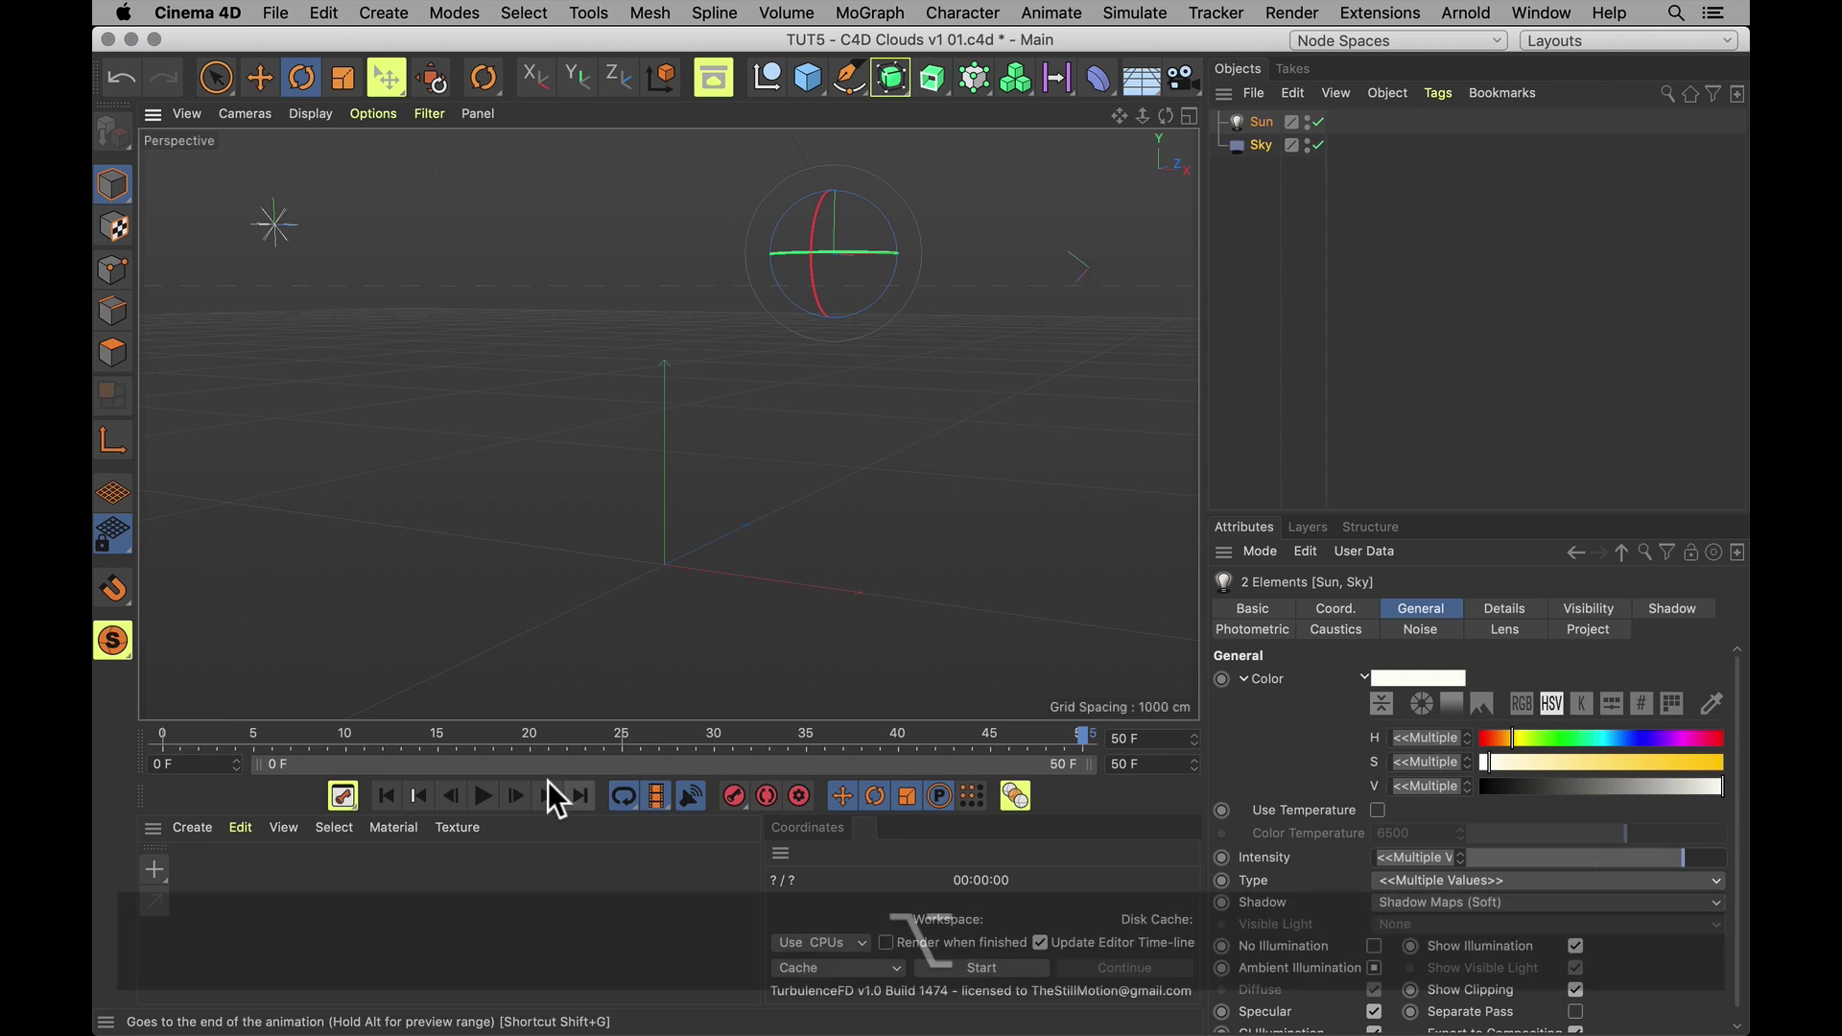
click(387, 797)
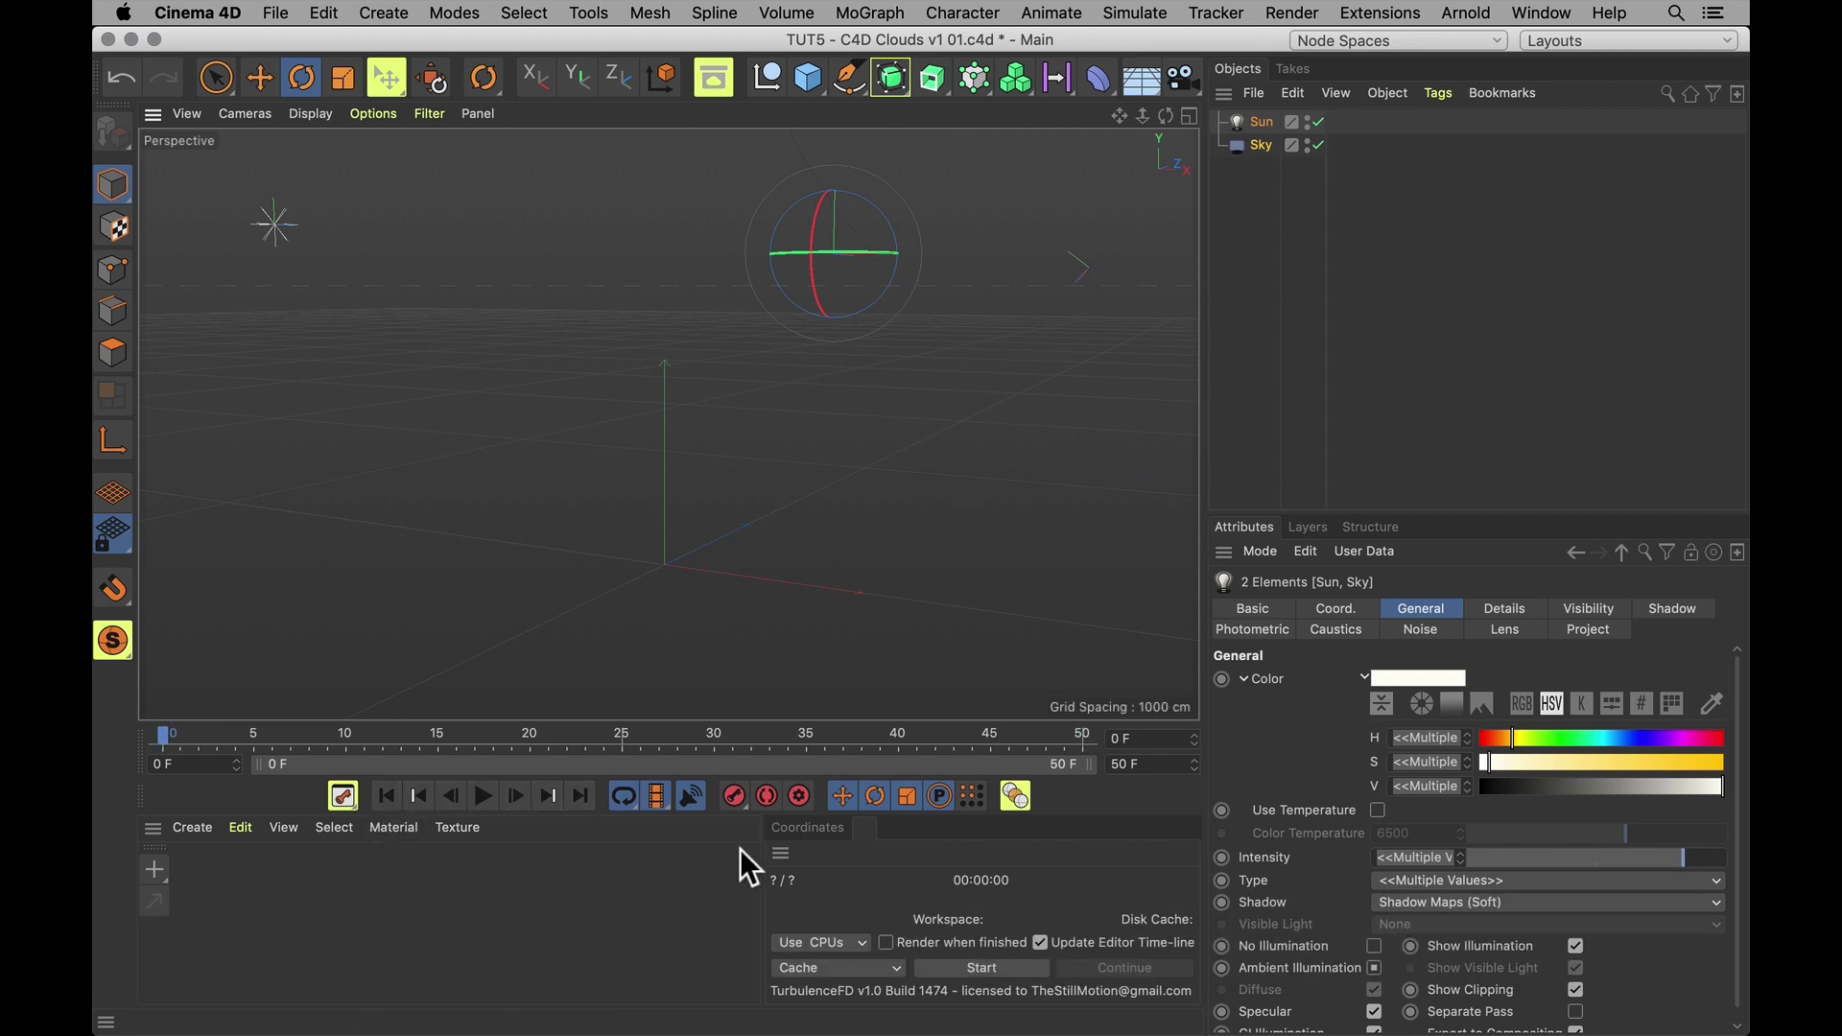
key(super+s)
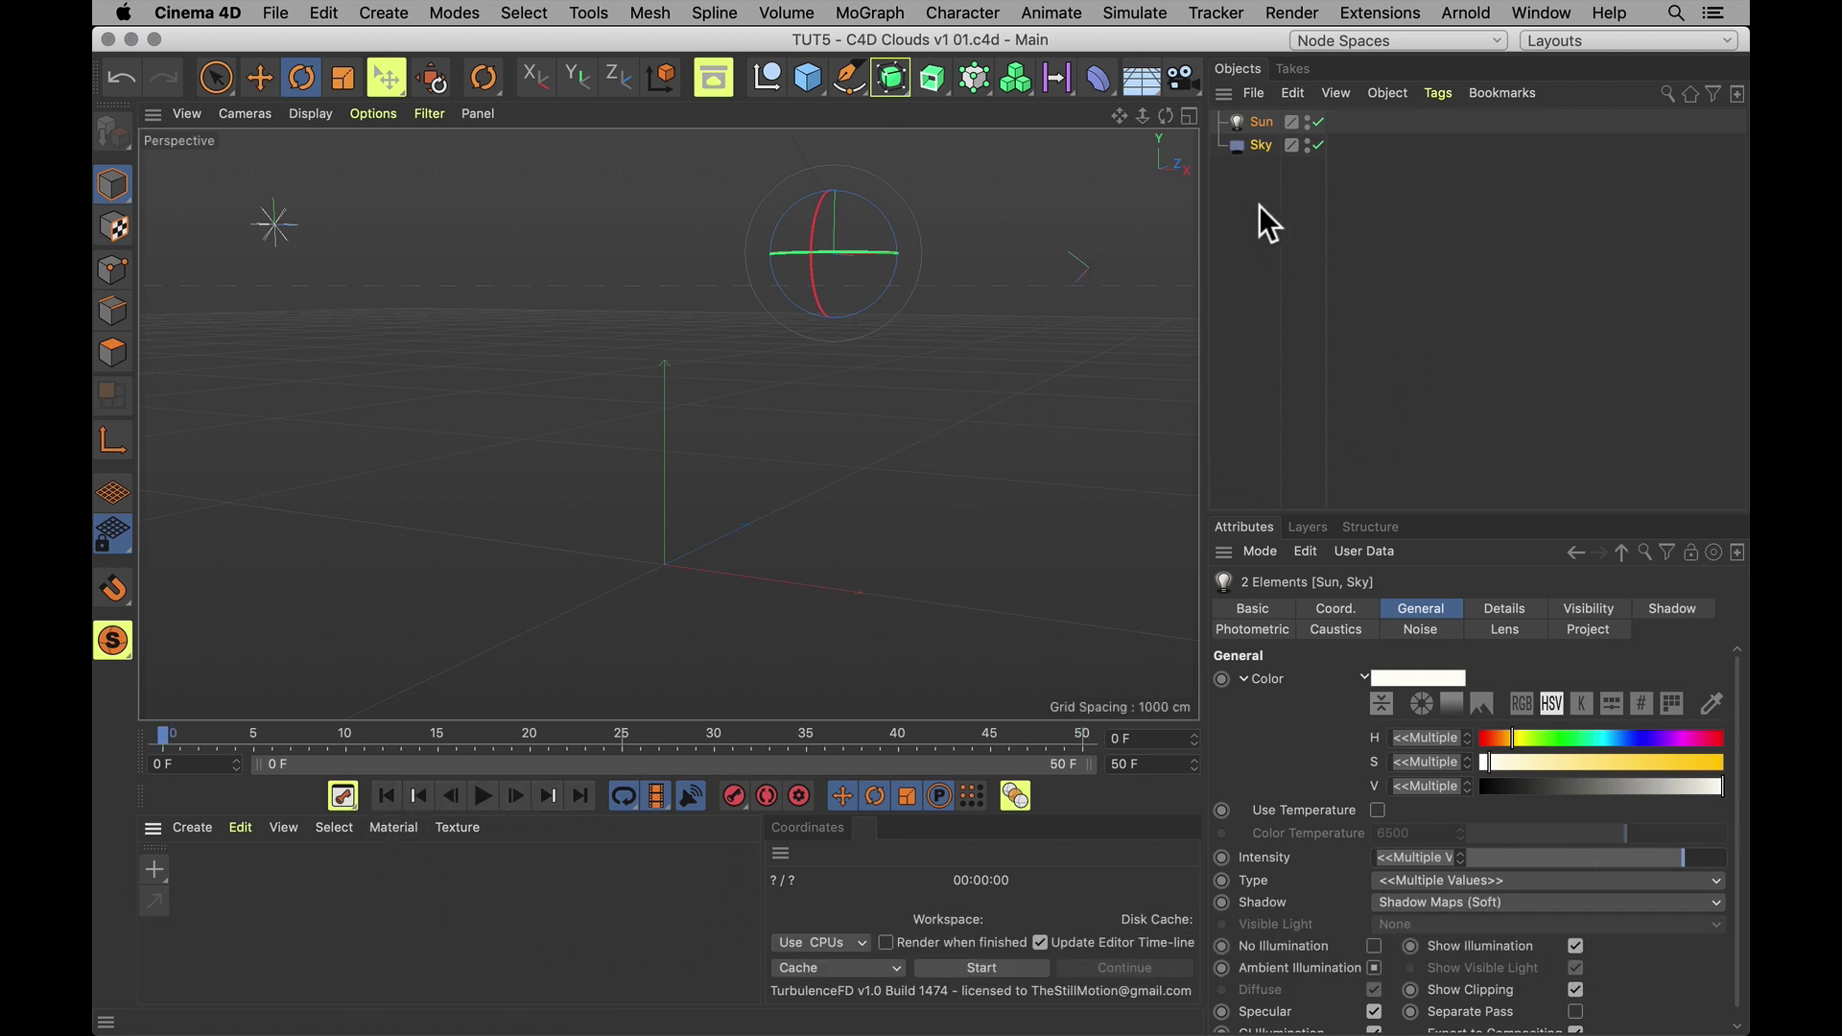
click(1276, 291)
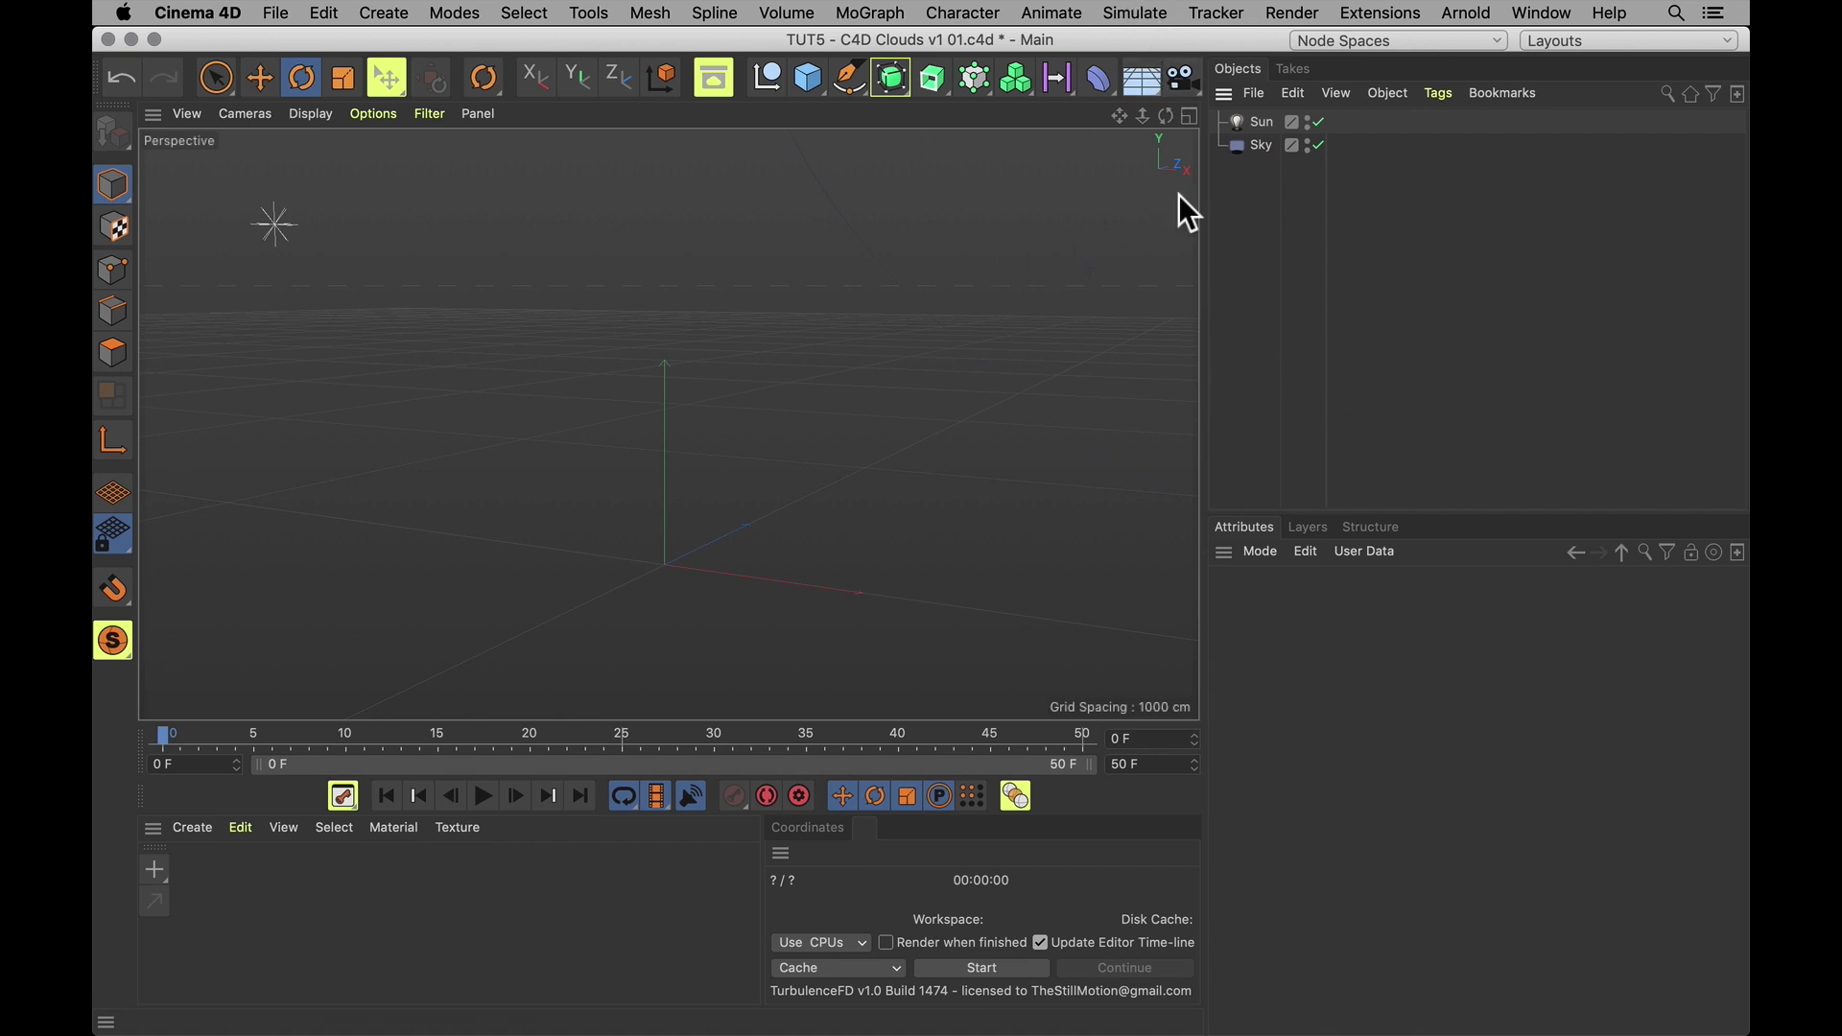
Add a particle Emitter below Sky in the hierarchy and rotate it by 60°
click(1135, 12)
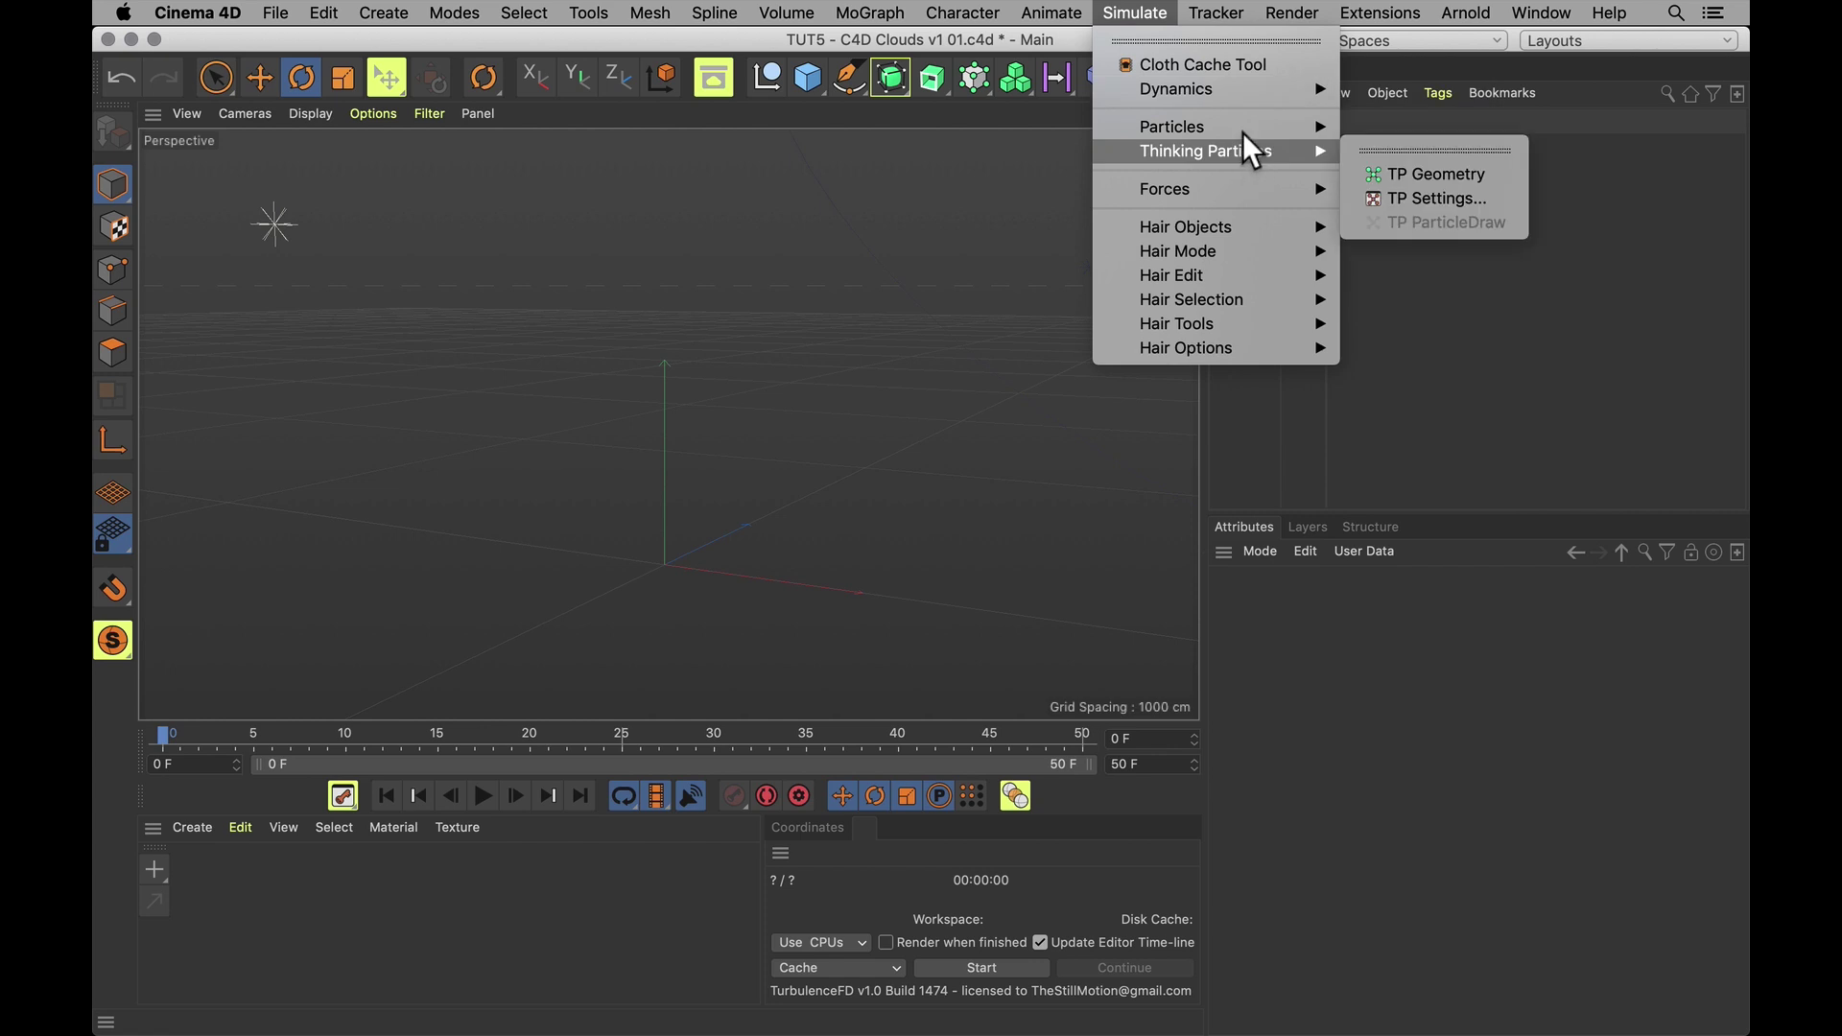
mouse_move(1246, 127)
click(1386, 151)
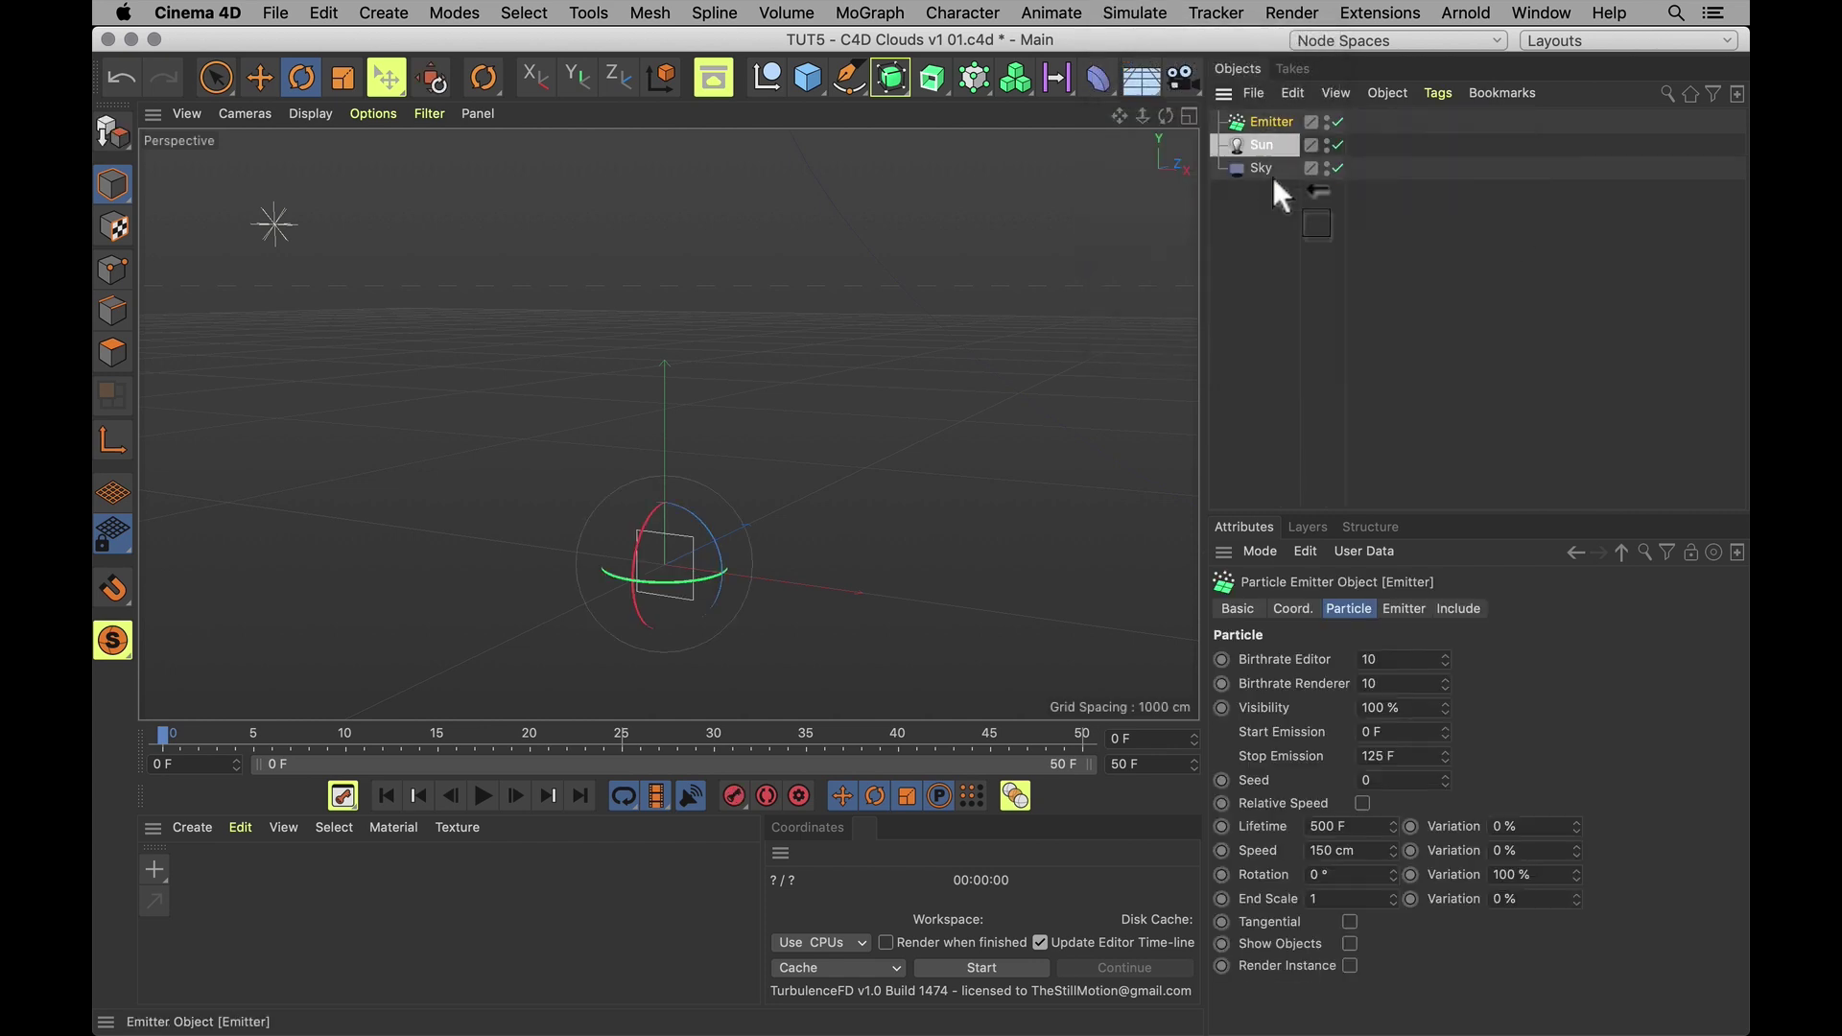
drag(1274, 219, 1275, 223)
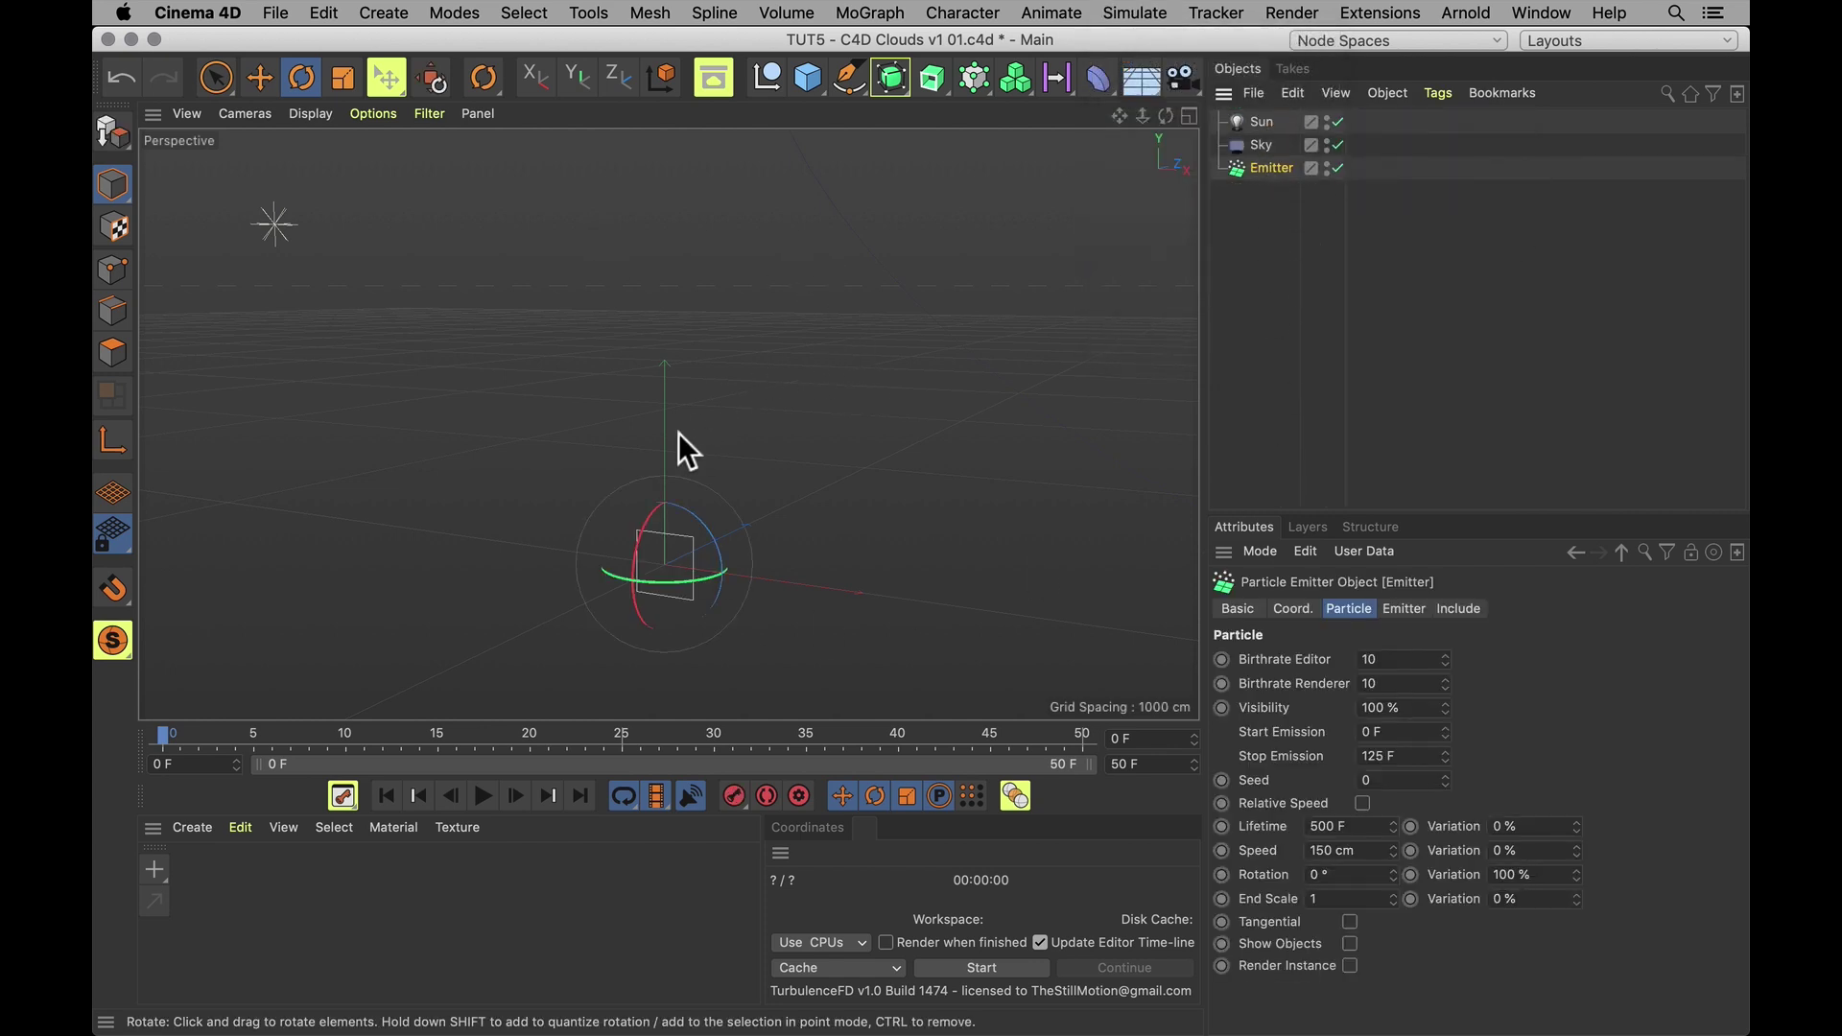
key(r)
alt+drag(683, 563, 637, 535)
shift+drag(576, 470, 507, 591)
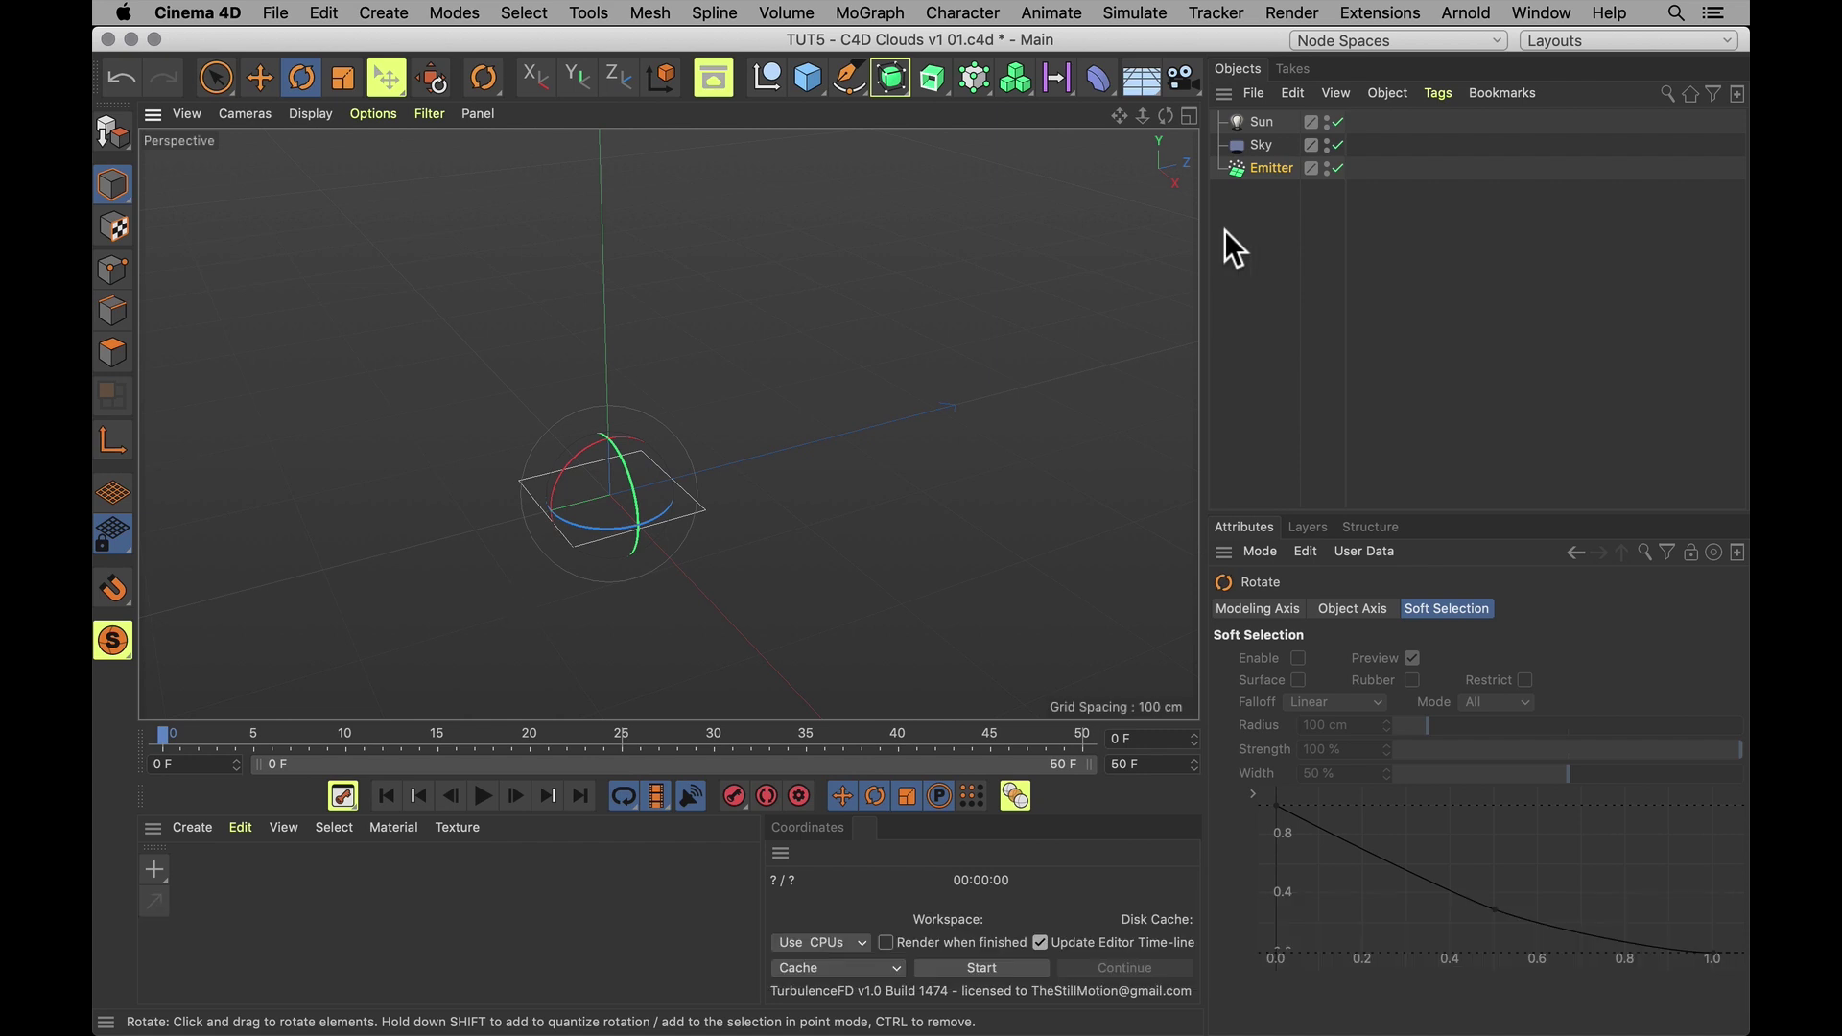
click(1263, 209)
click(1269, 168)
Set the Emitter's Y-Size to 200 cm and both emission angles to 90°, then preview playback
click(1403, 609)
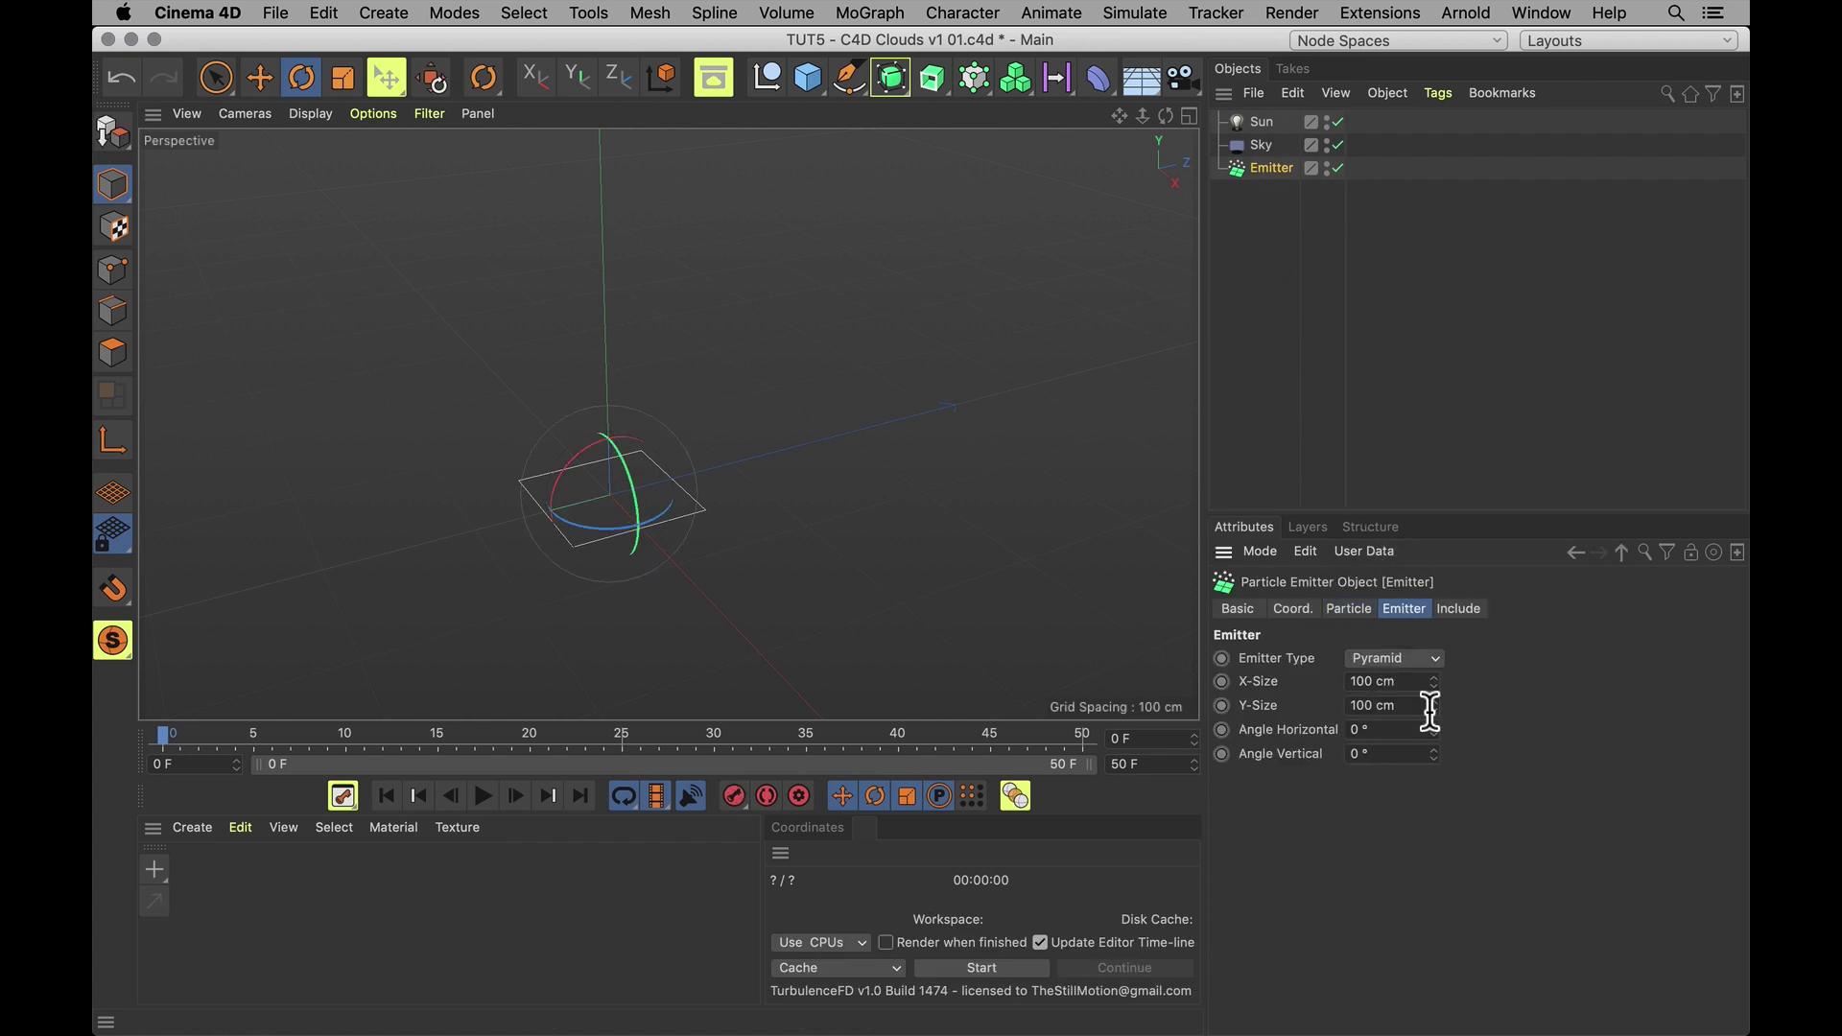
click(1362, 706)
text(200)
key(Return)
click(1419, 731)
text(90)
key(Tab)
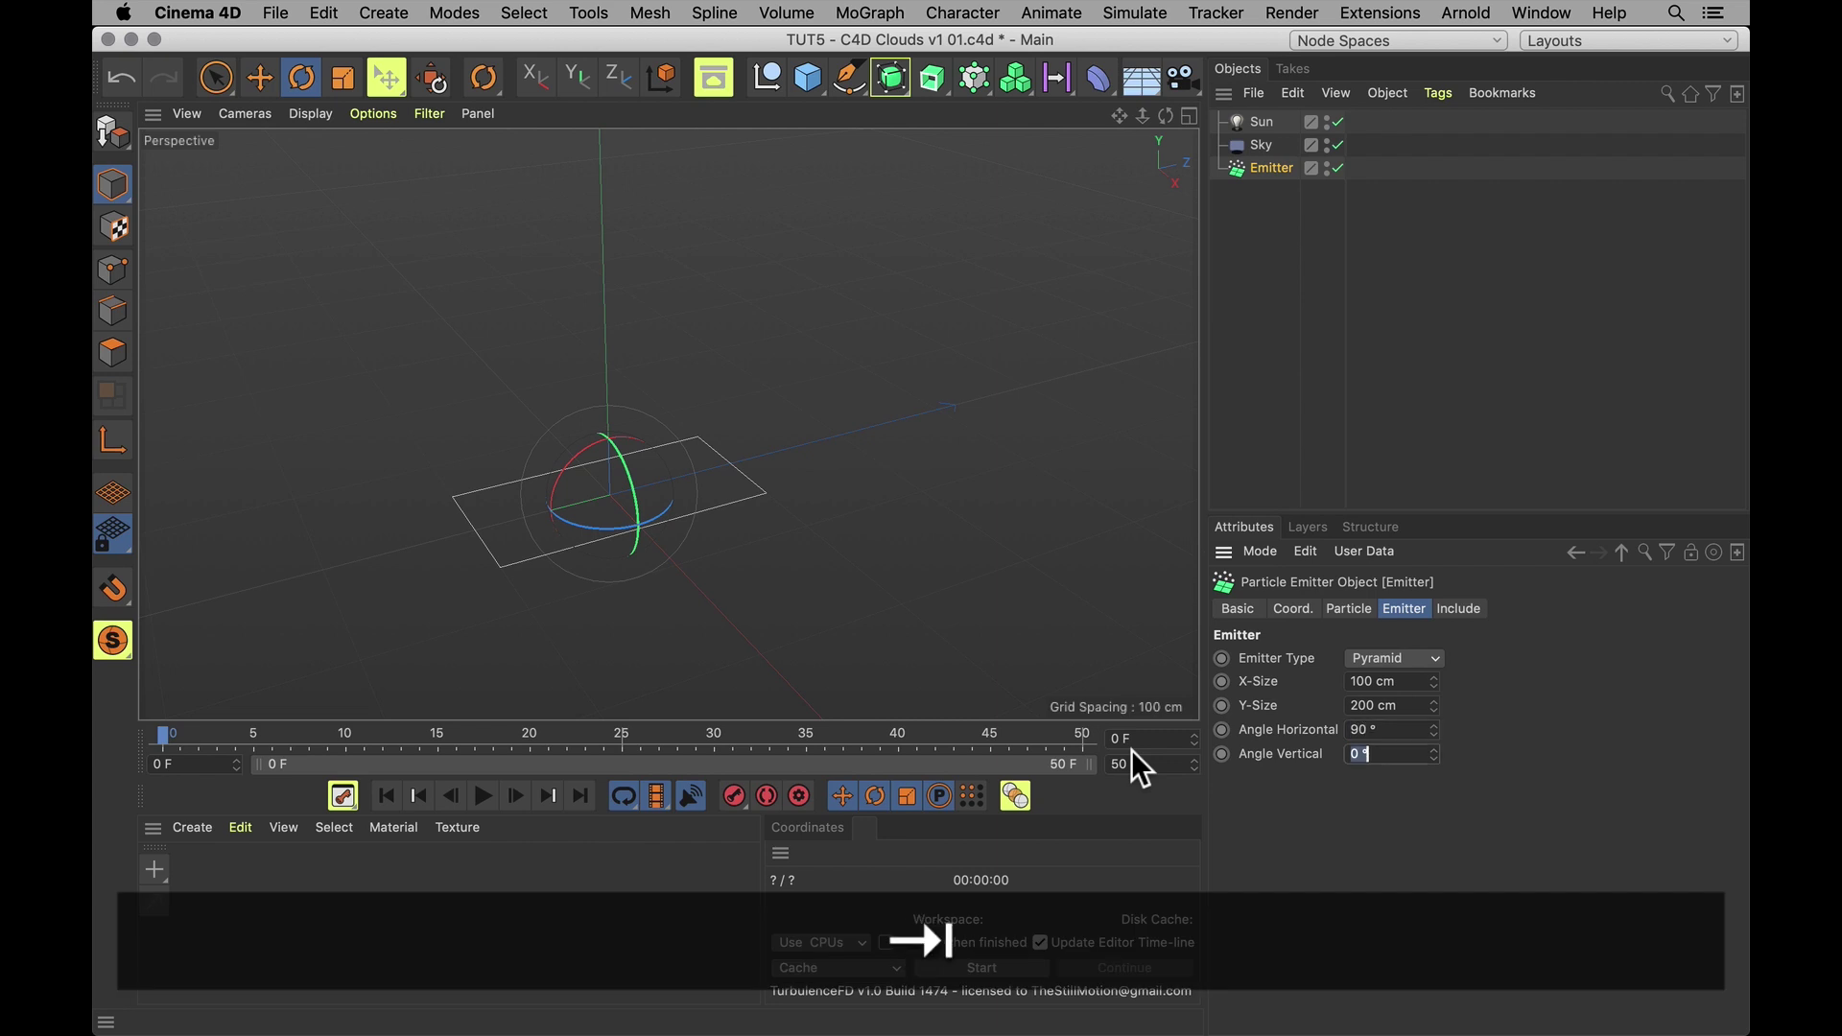
text(90)
key(Return)
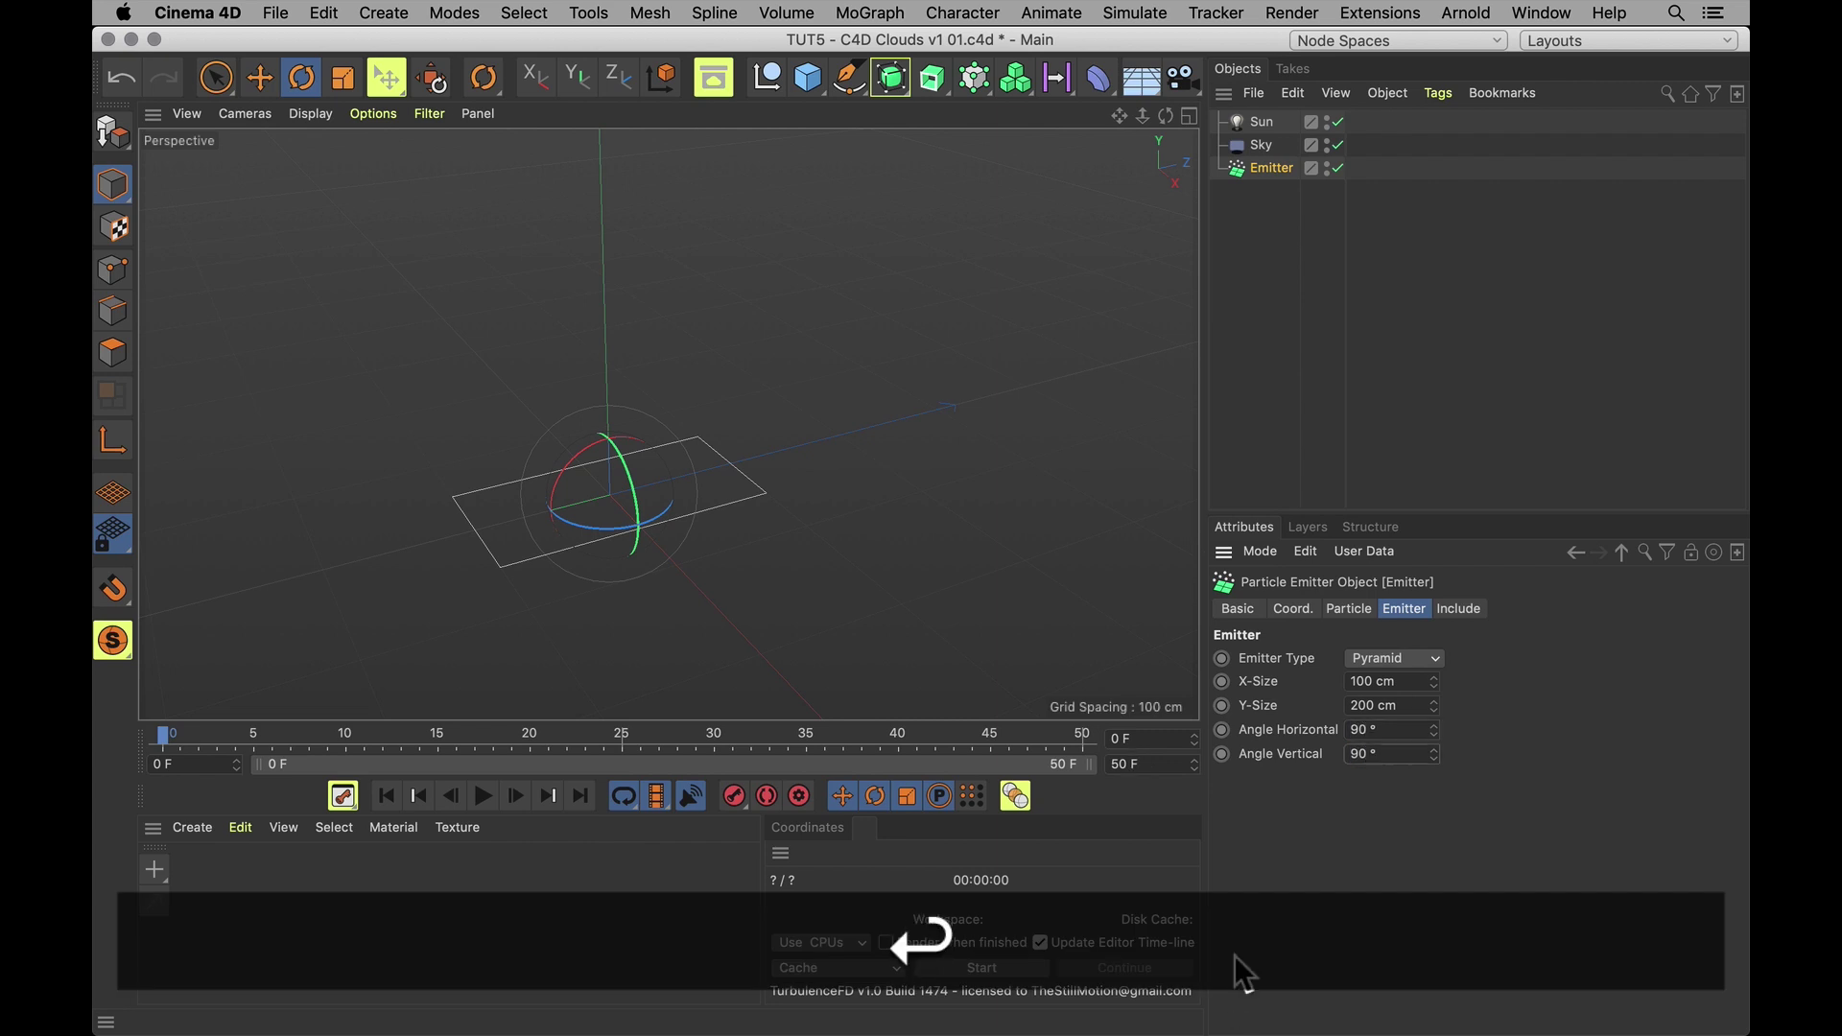
click(482, 797)
alt+drag(723, 550, 746, 659)
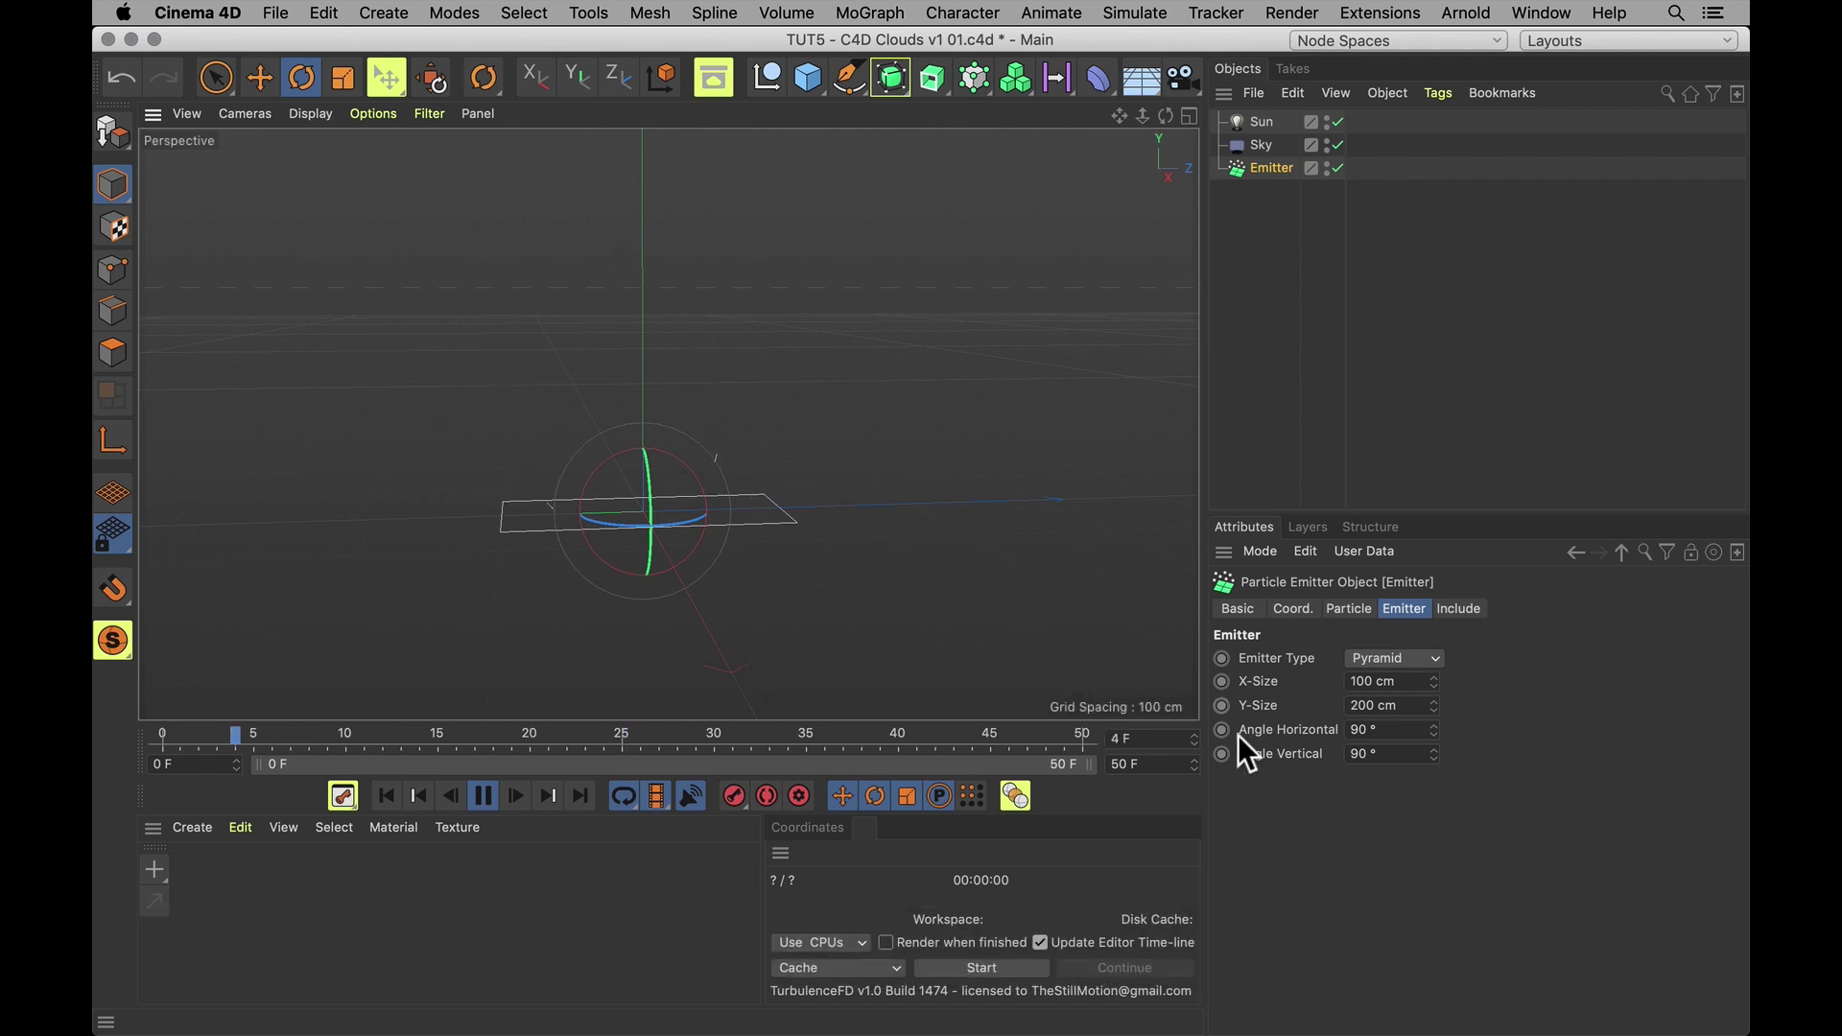
Set the editor and renderer birthrate to 25 and Stop Emission to 10 F
click(1347, 608)
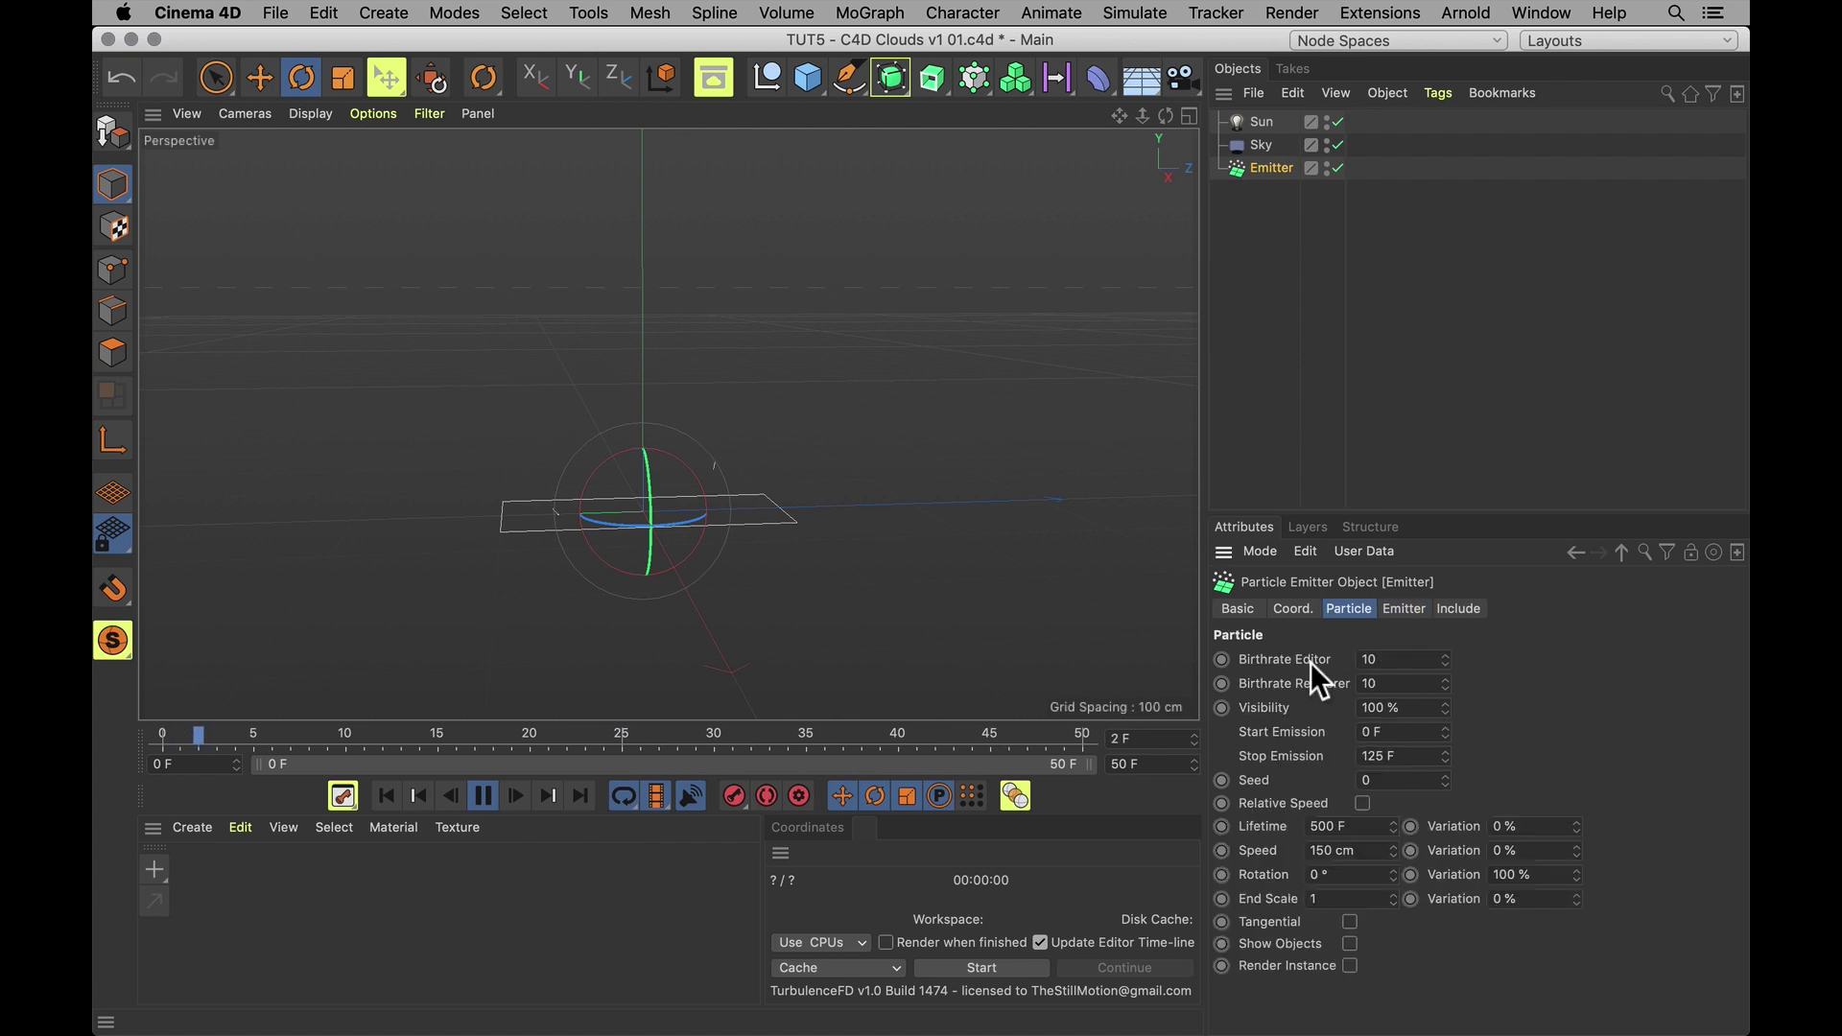
click(1398, 659)
text(25)
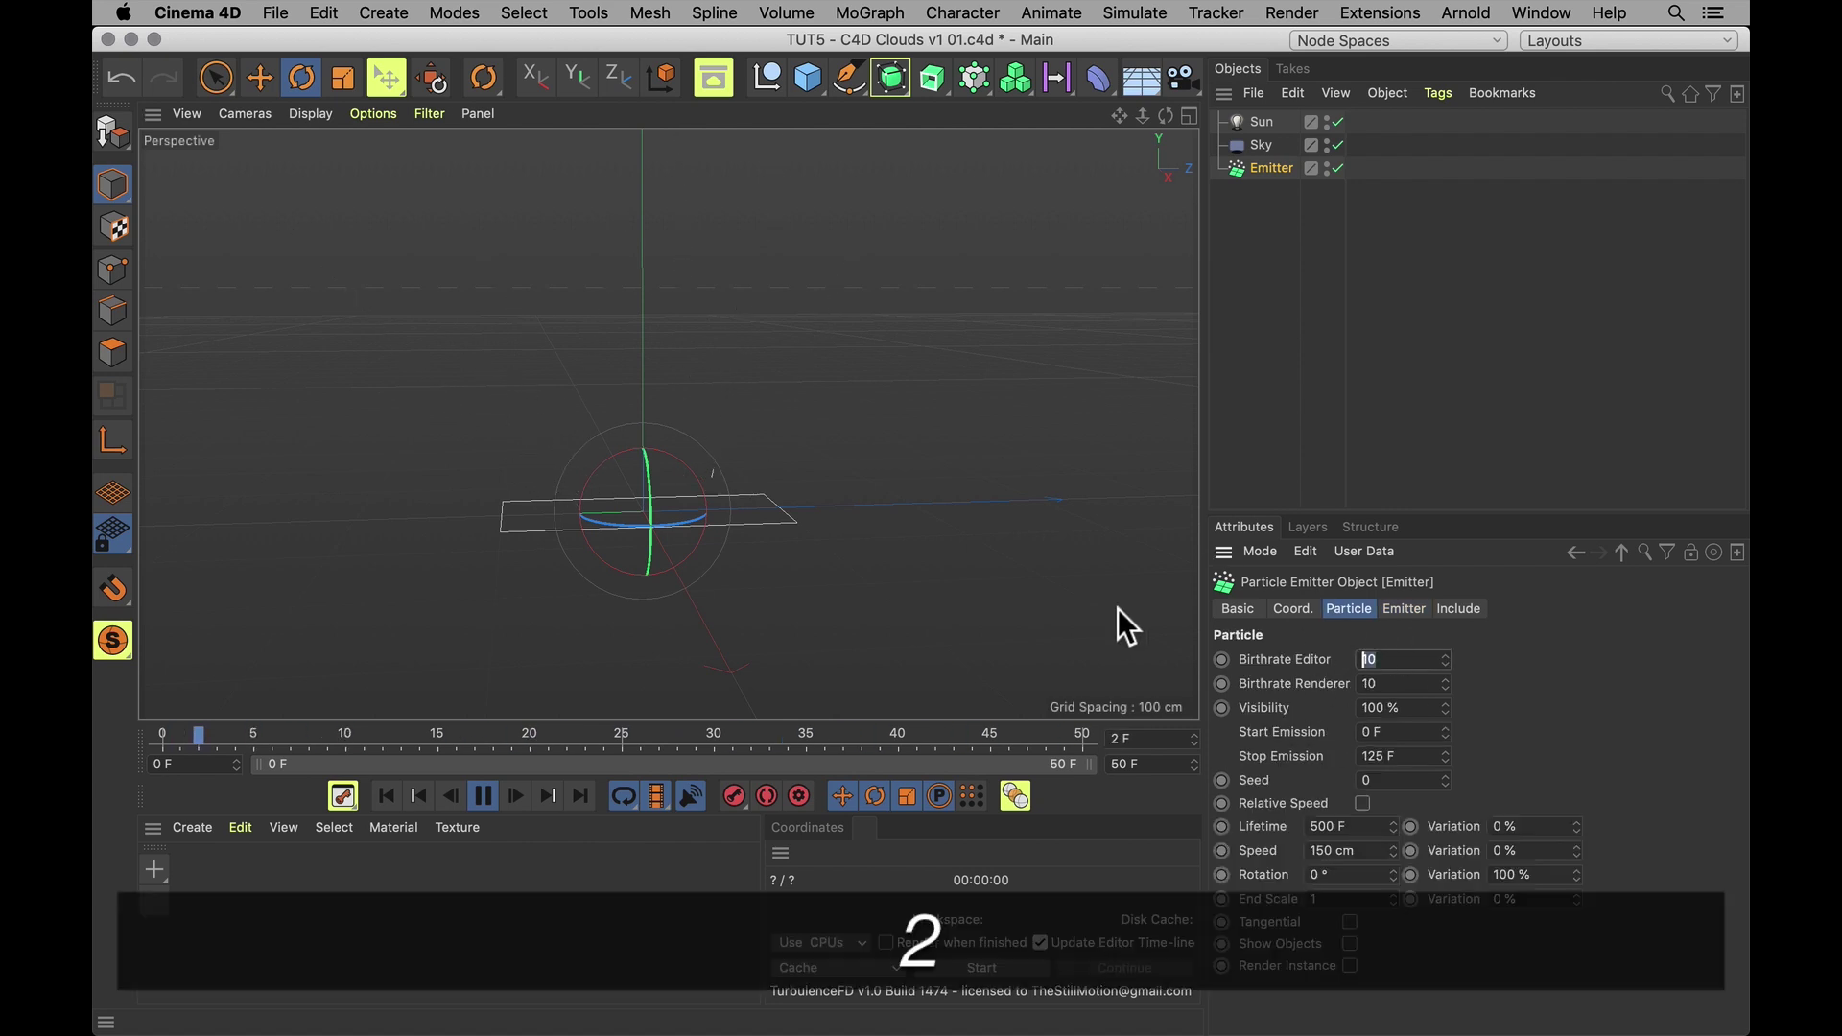
key(Tab)
text(25)
key(Return)
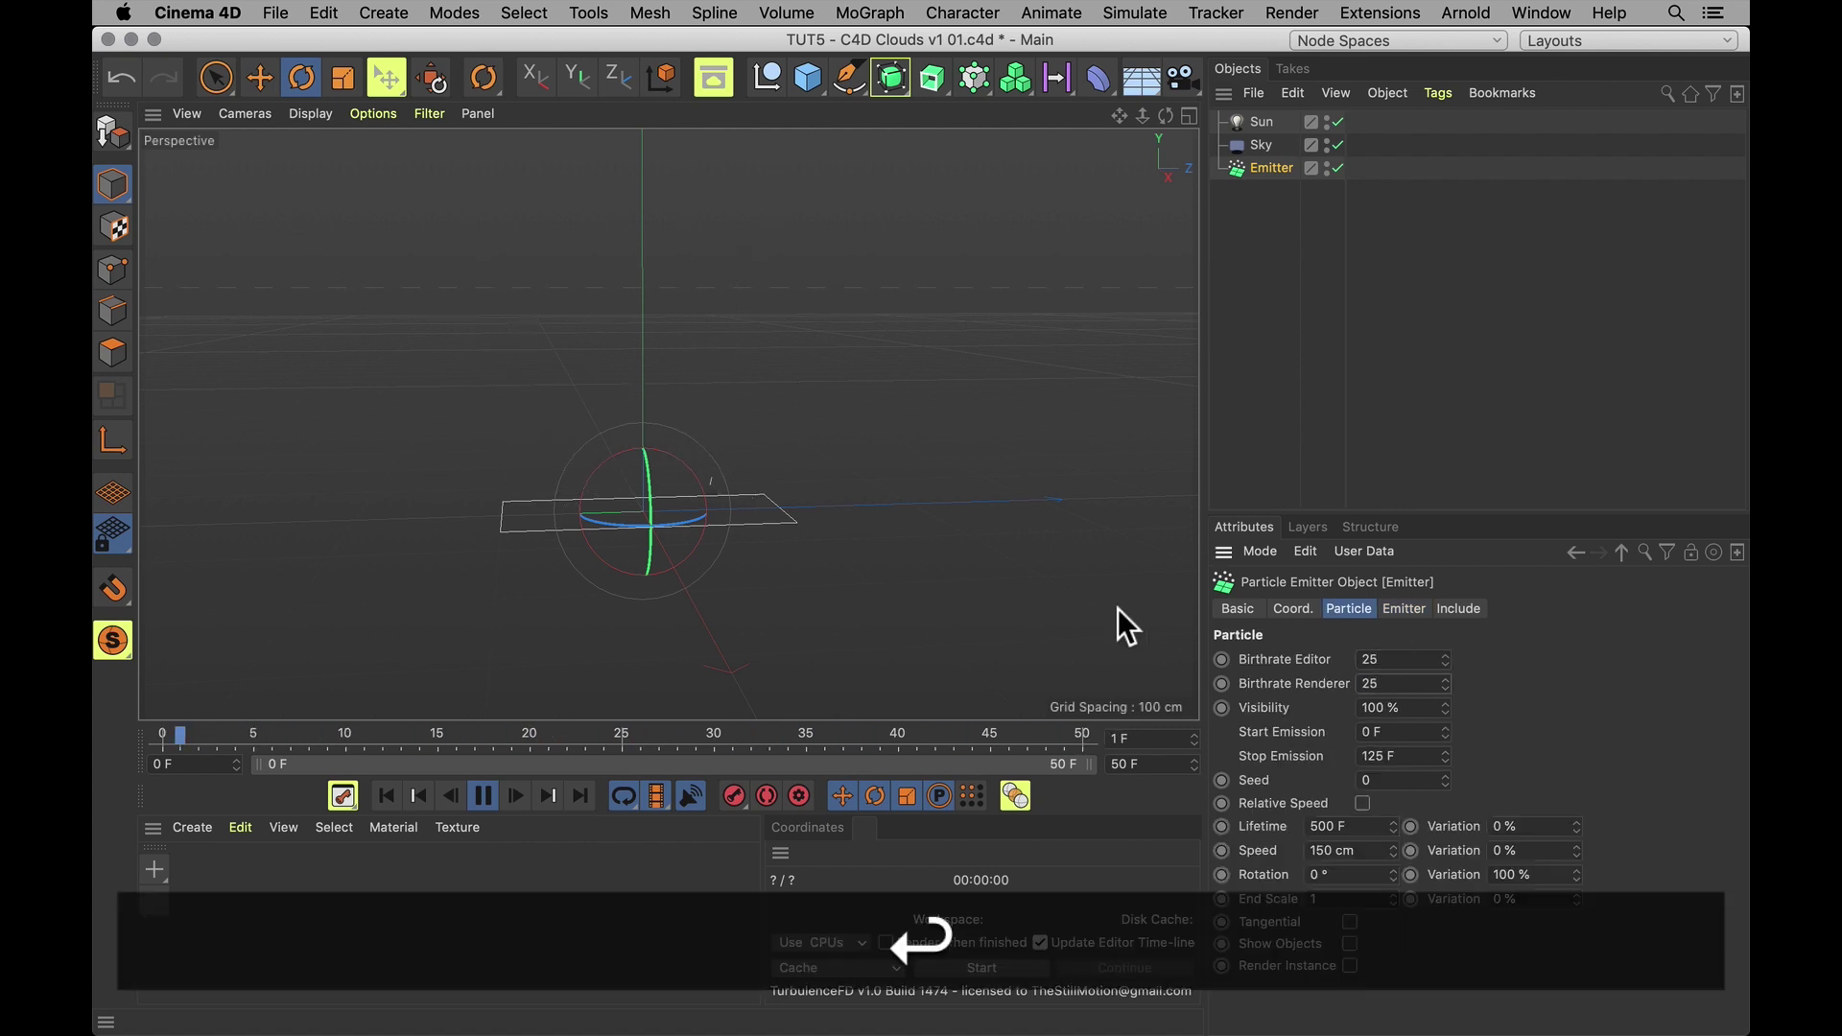
click(1399, 759)
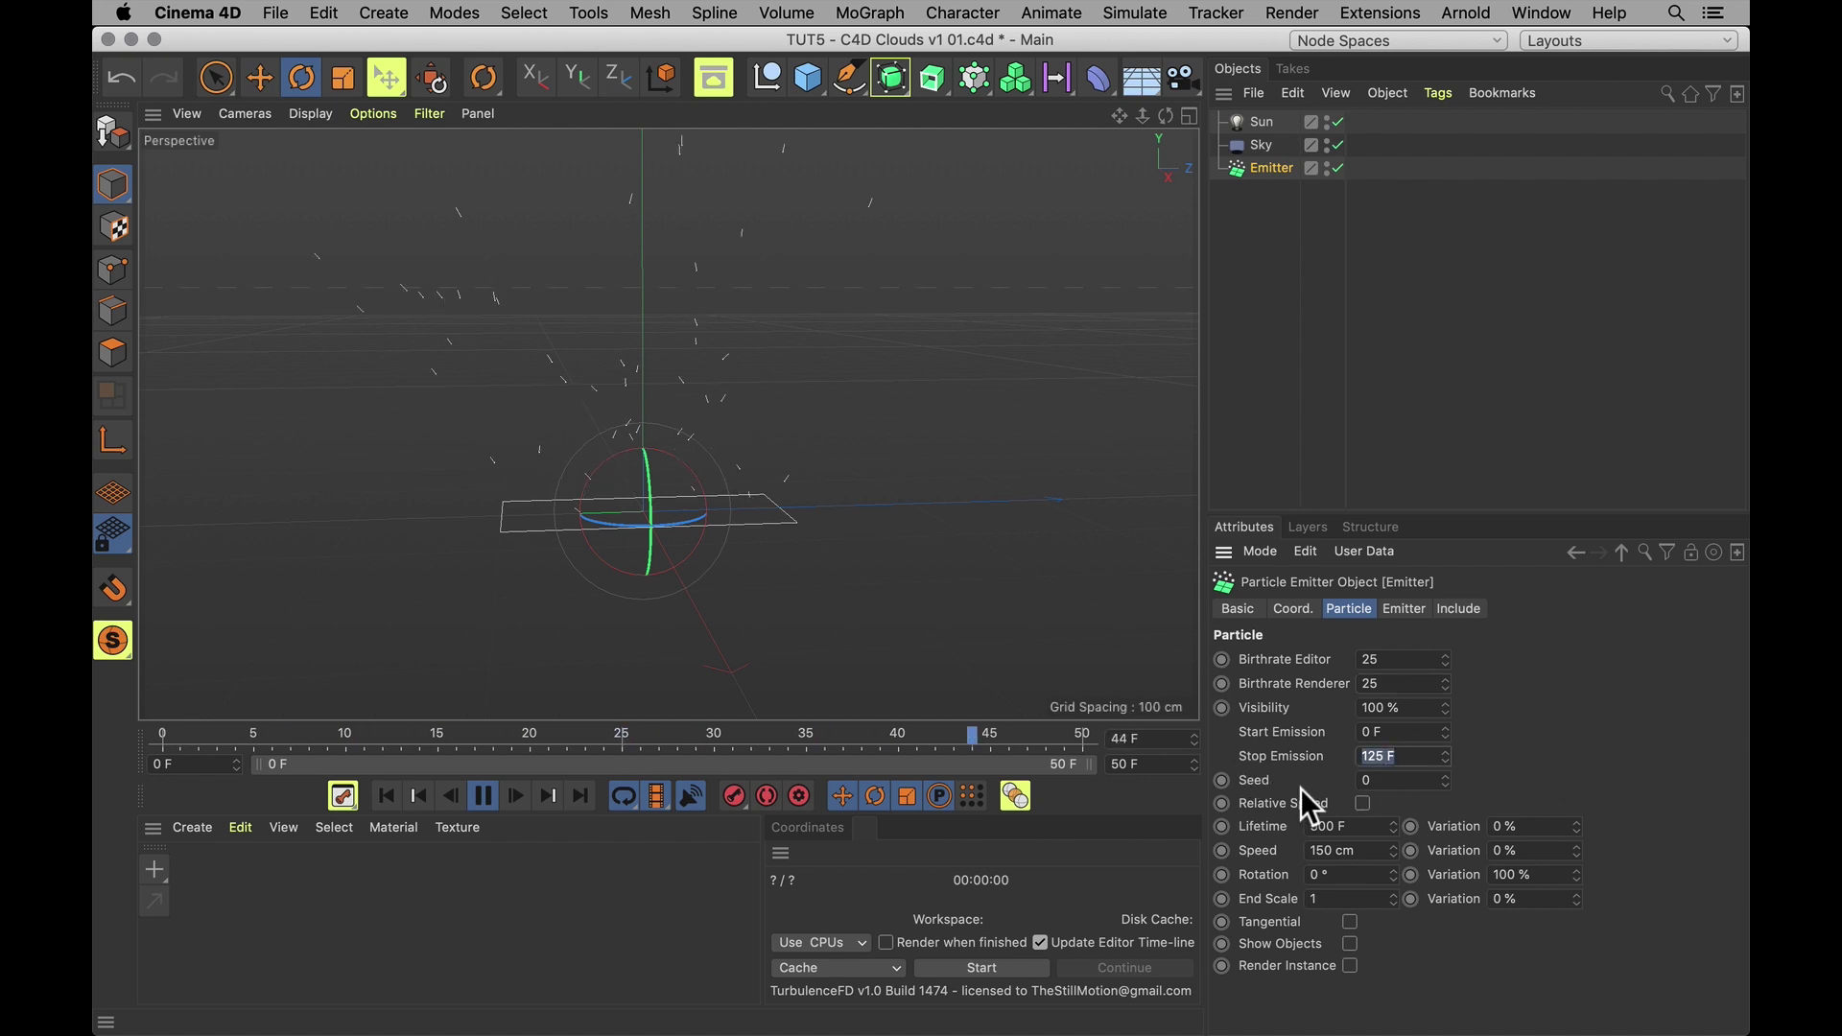
text(10)
key(Return)
Give particles a 15 F lifetime and 50 cm speed with 90% variation
click(1334, 827)
text(15)
key(Return)
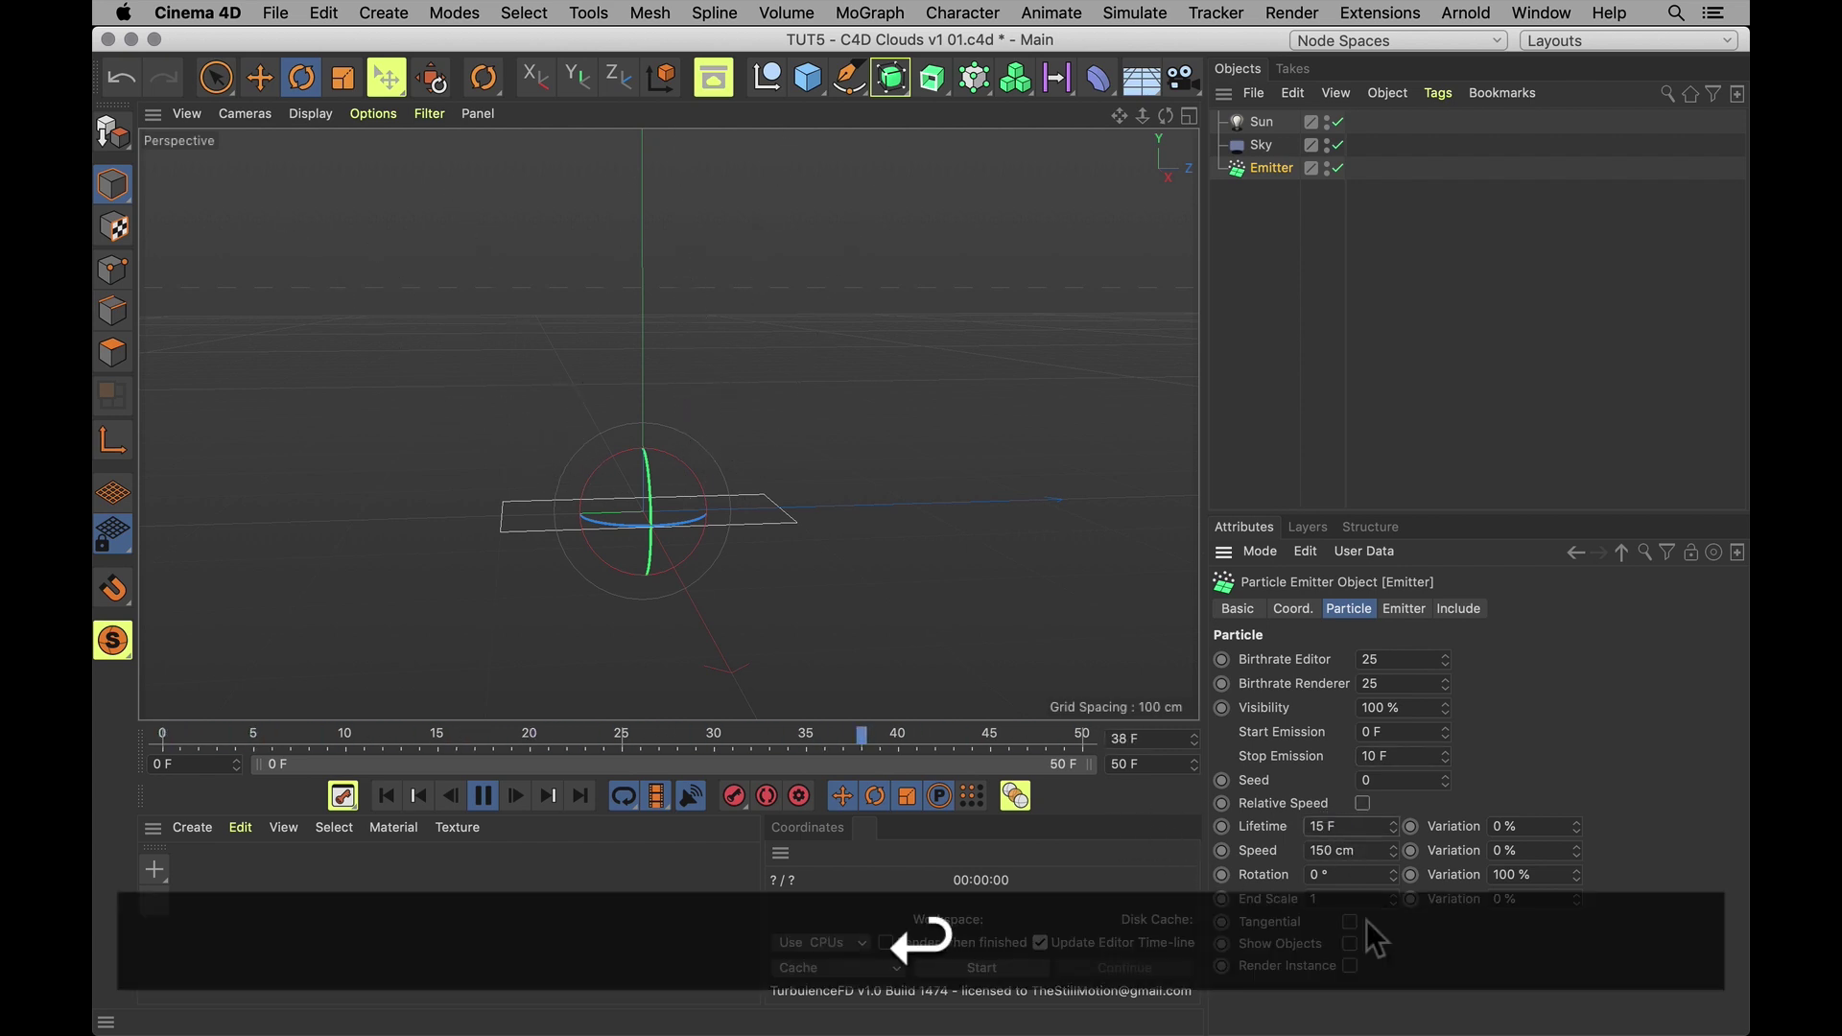
click(1353, 852)
text(50)
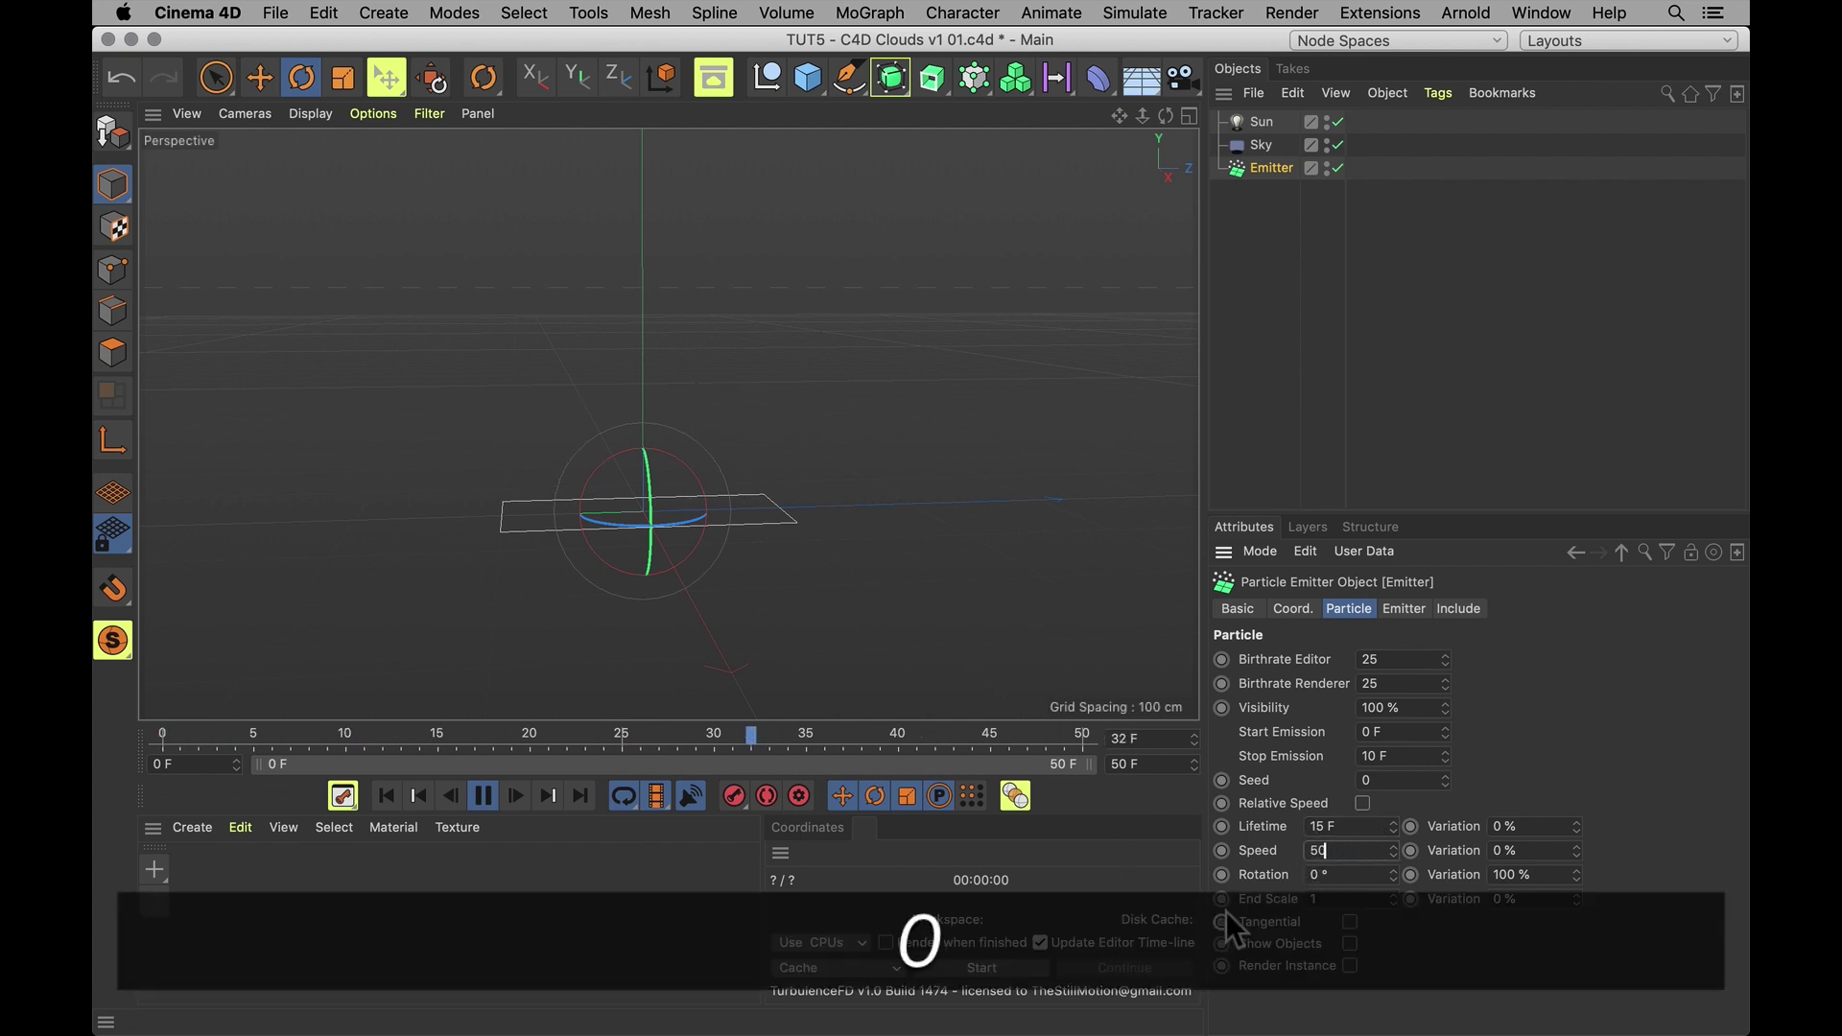
key(Tab)
text(90)
key(Return)
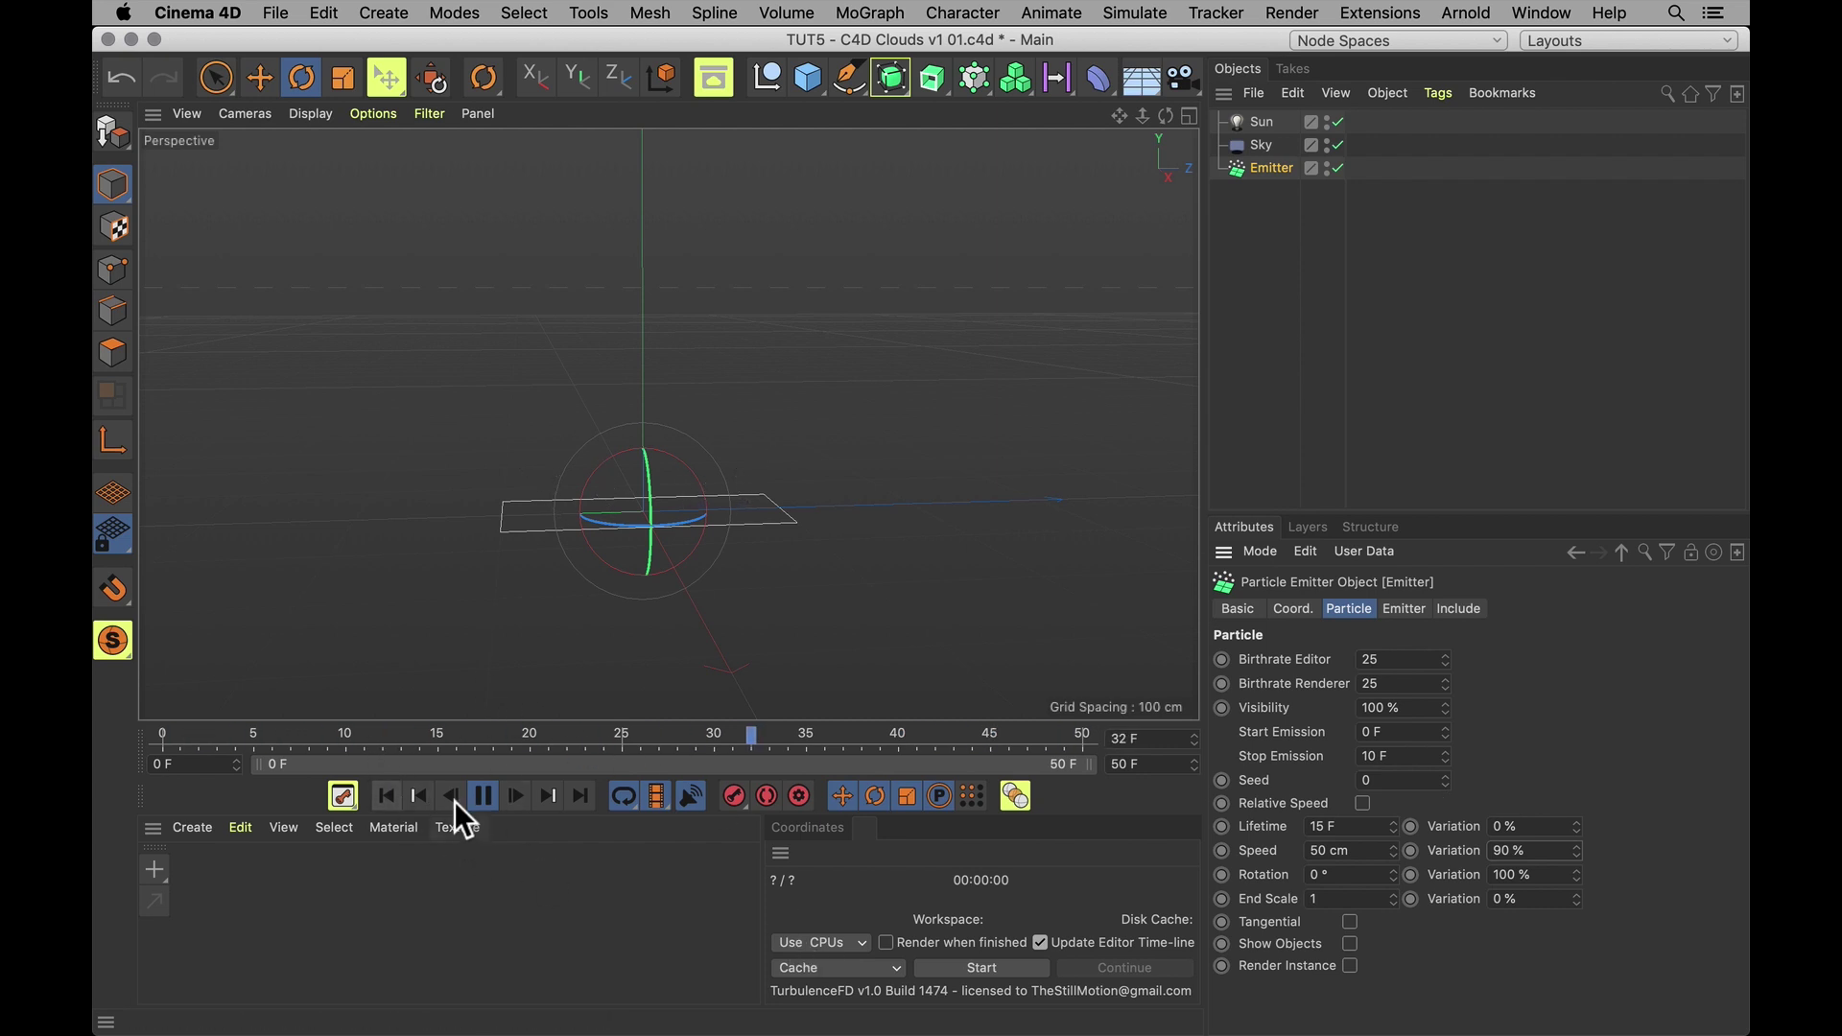
Keyframe Speed at 50 cm on frame 0 and 25 cm on frame 10
click(483, 795)
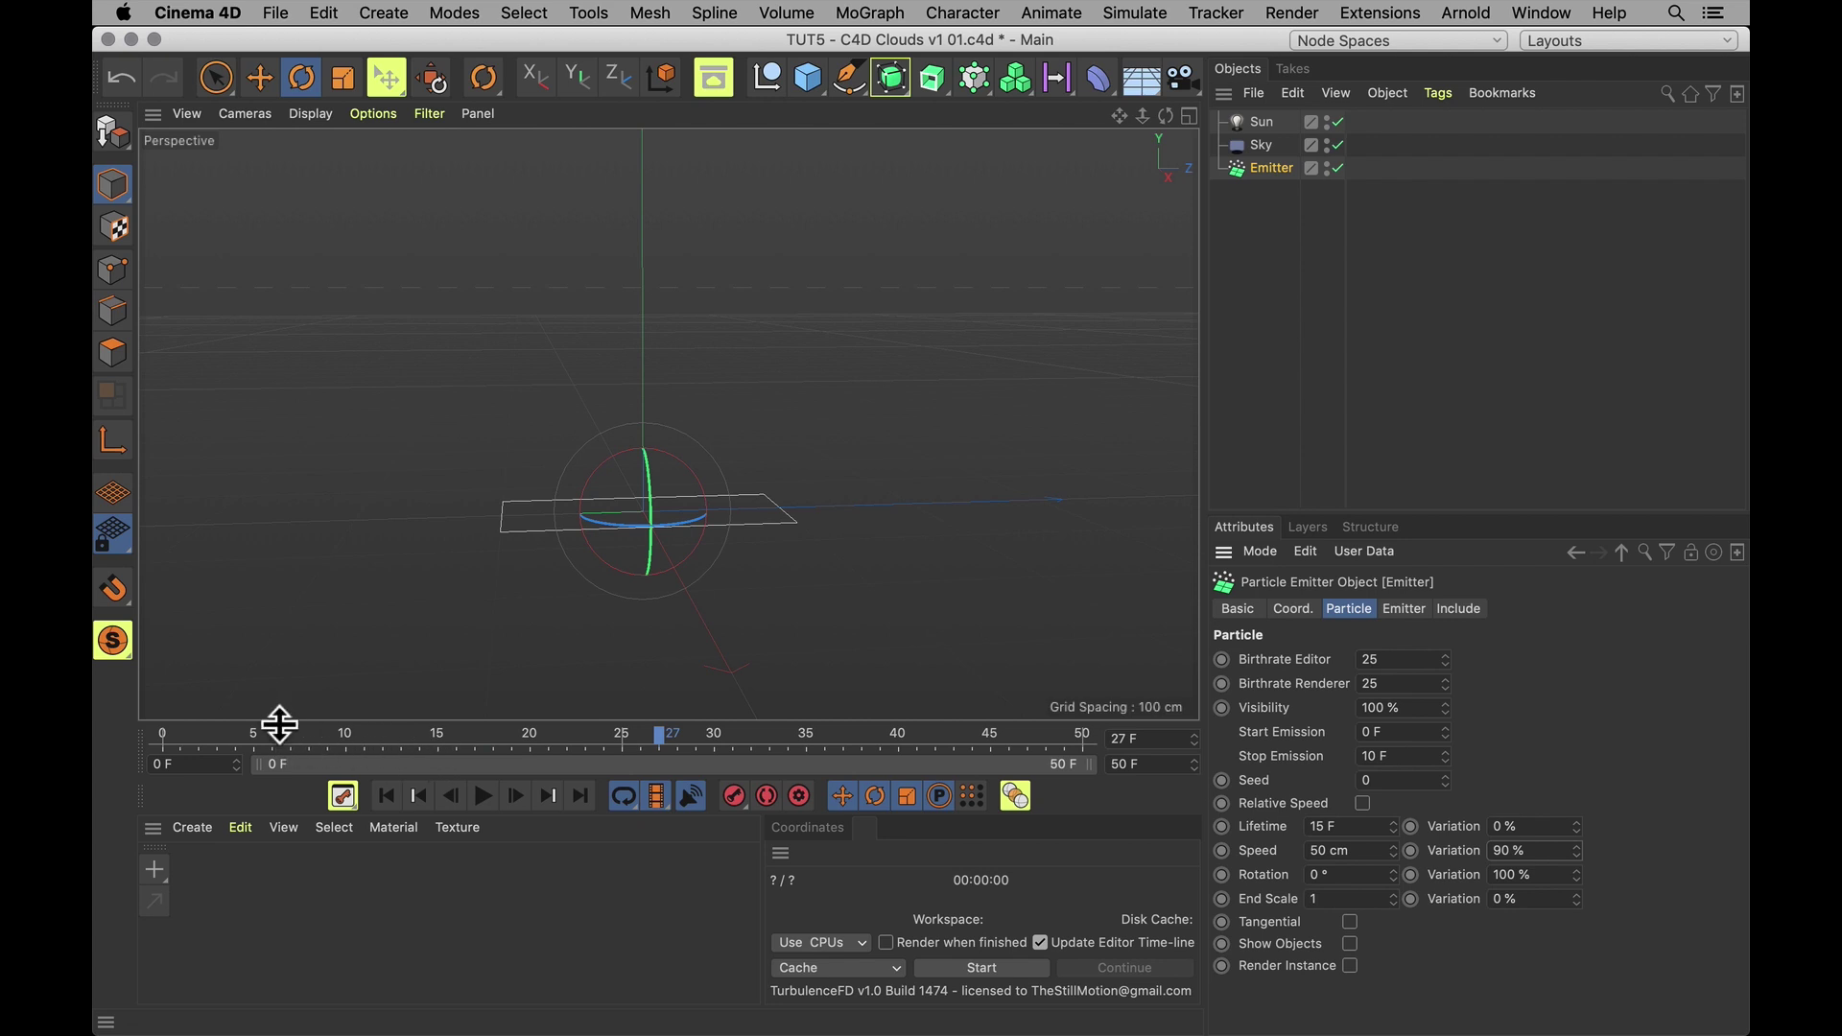
drag(288, 743, 149, 787)
ctrl+click(1223, 851)
click(175, 740)
drag(288, 767, 343, 740)
double_click(1361, 853)
text(25)
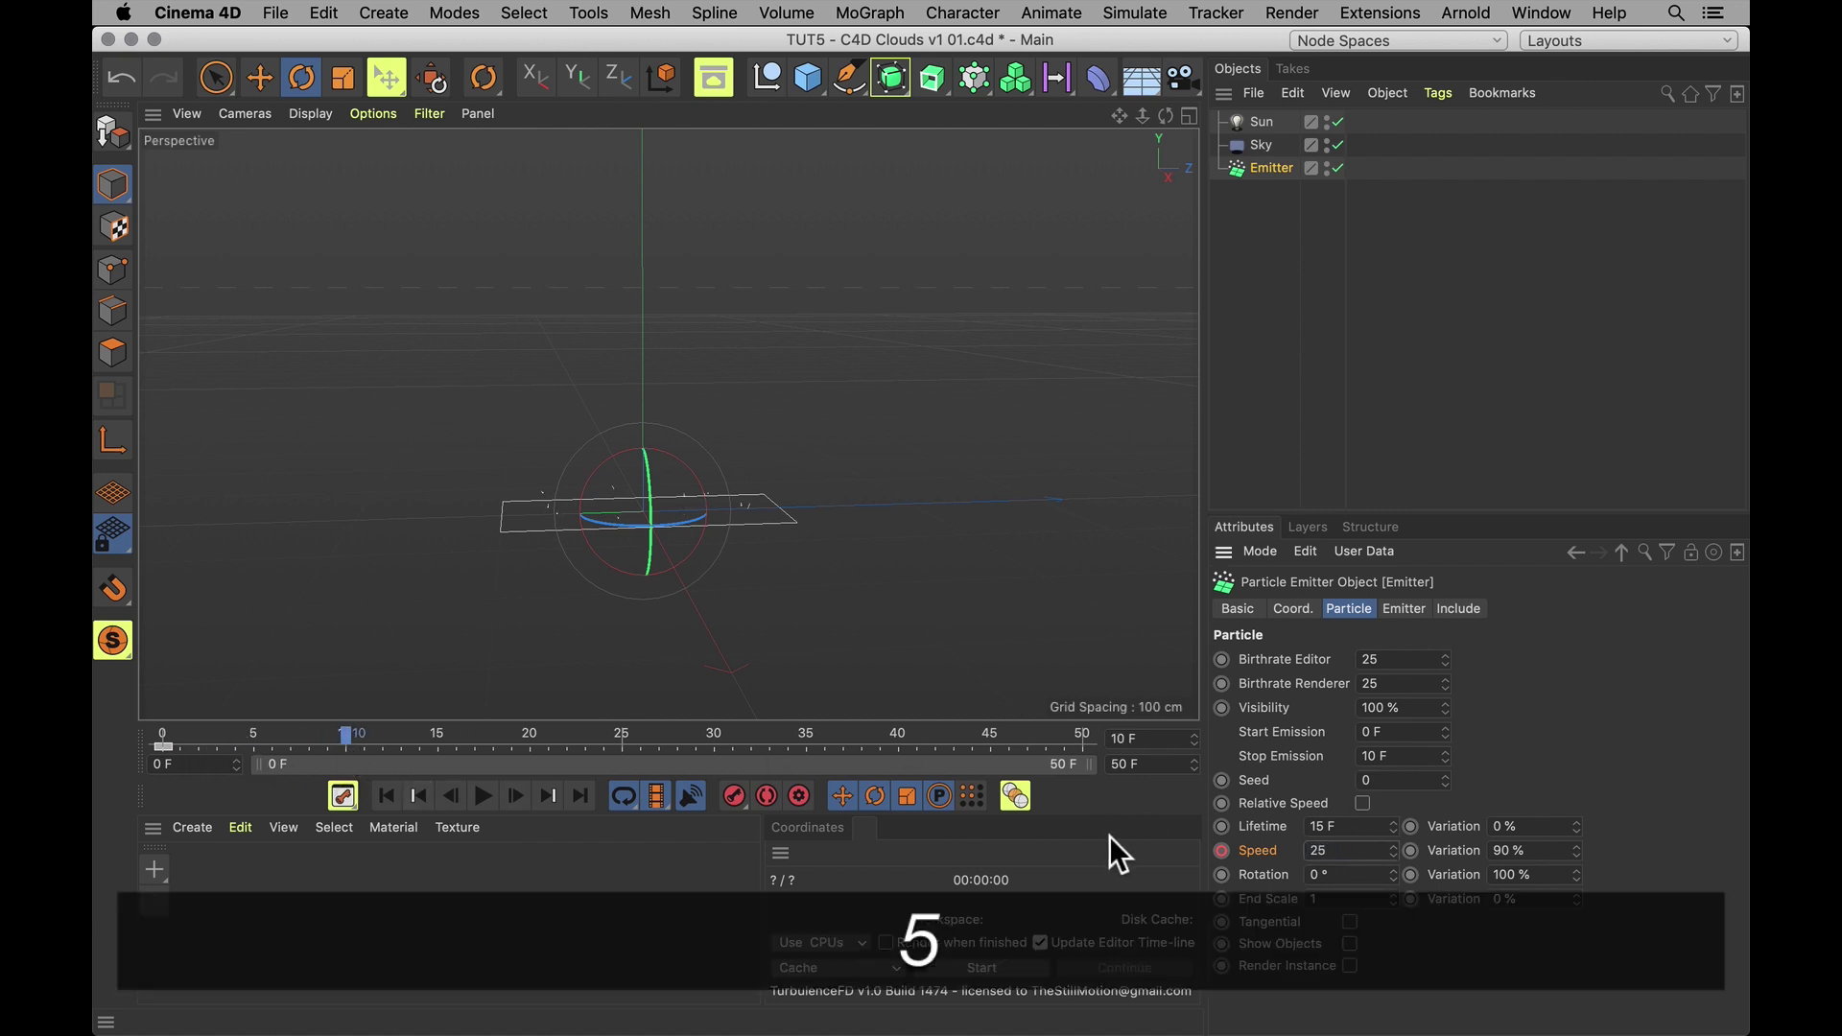
key(Return)
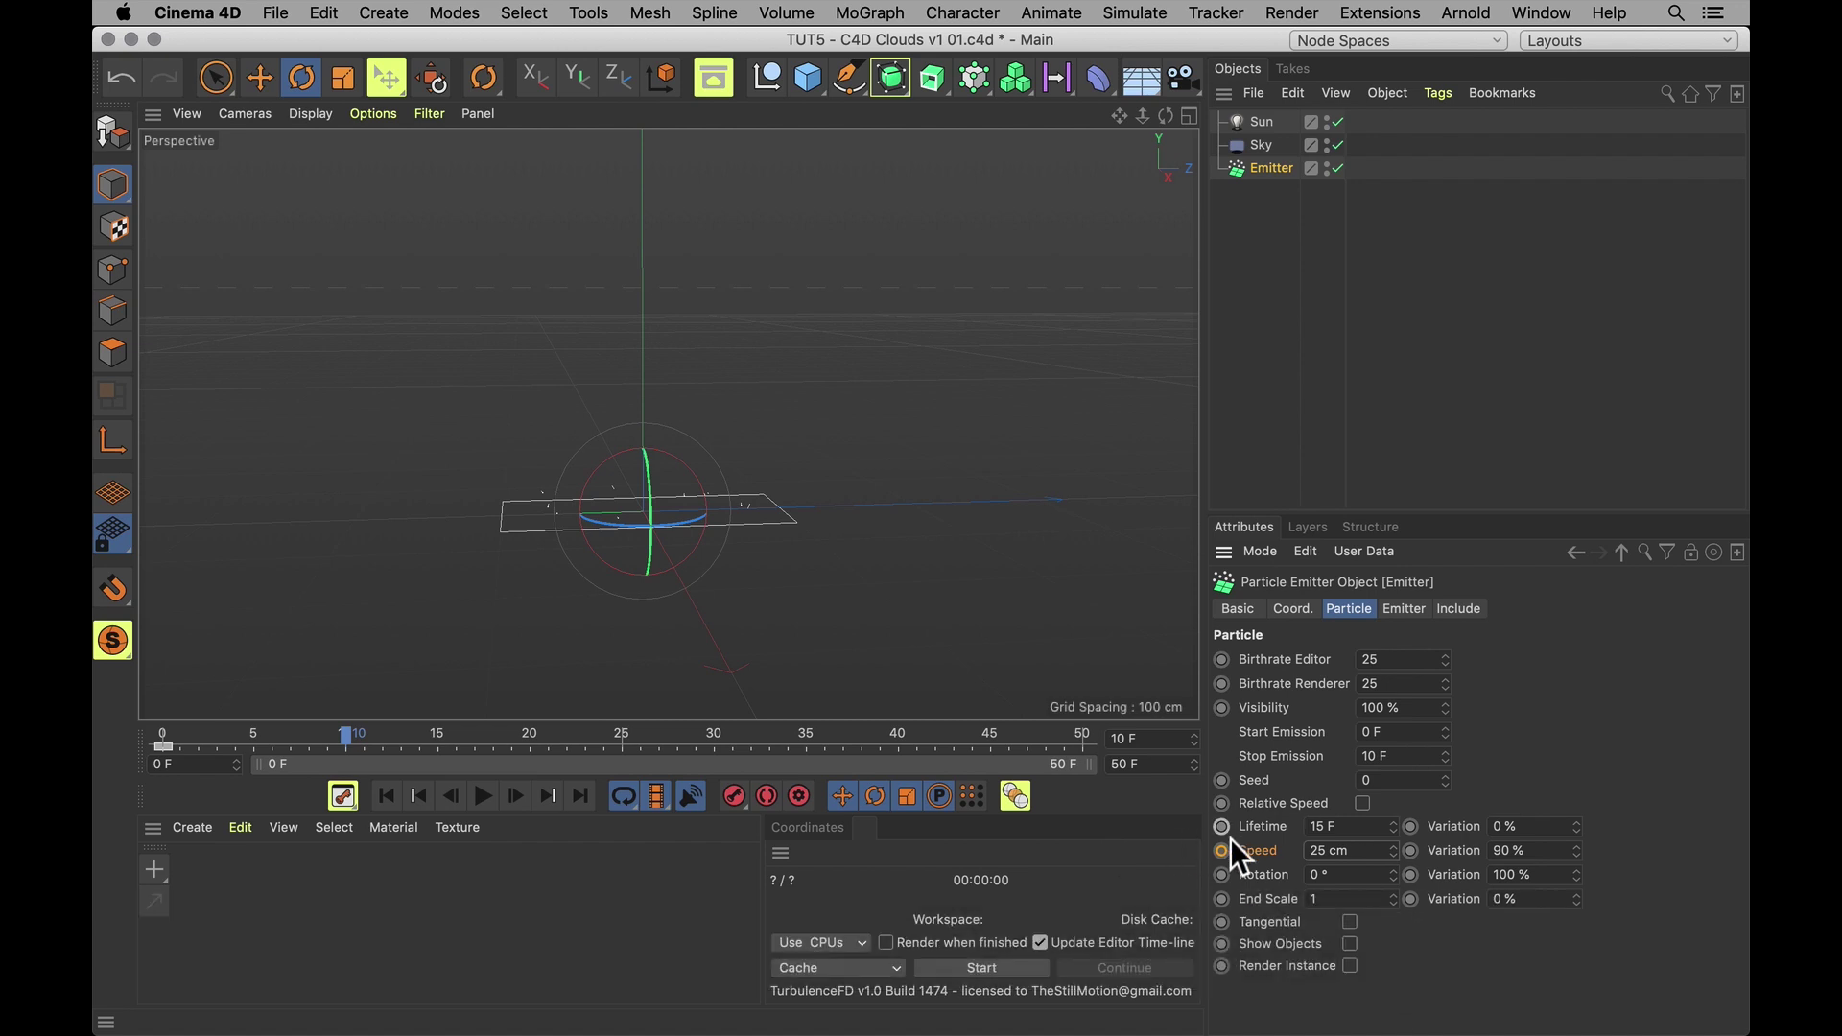
Play back to check the slowing particles, then return to frame 0
click(483, 795)
click(386, 795)
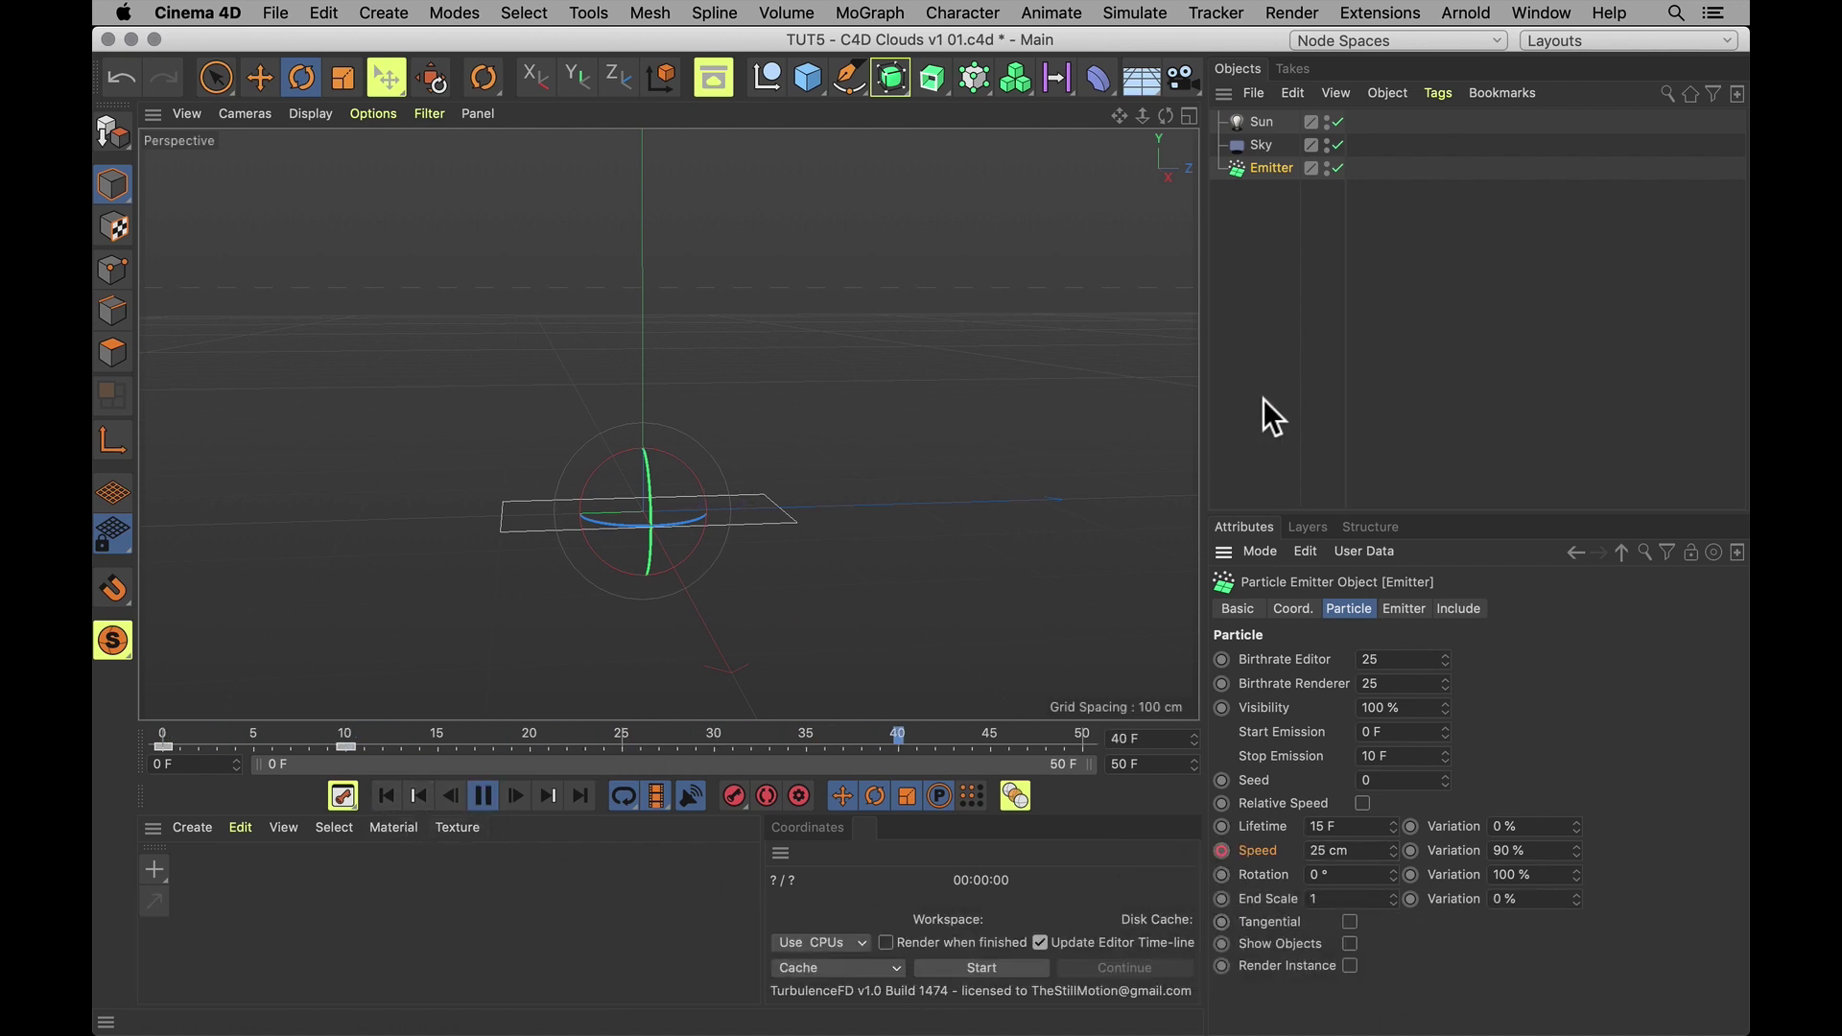
click(1382, 375)
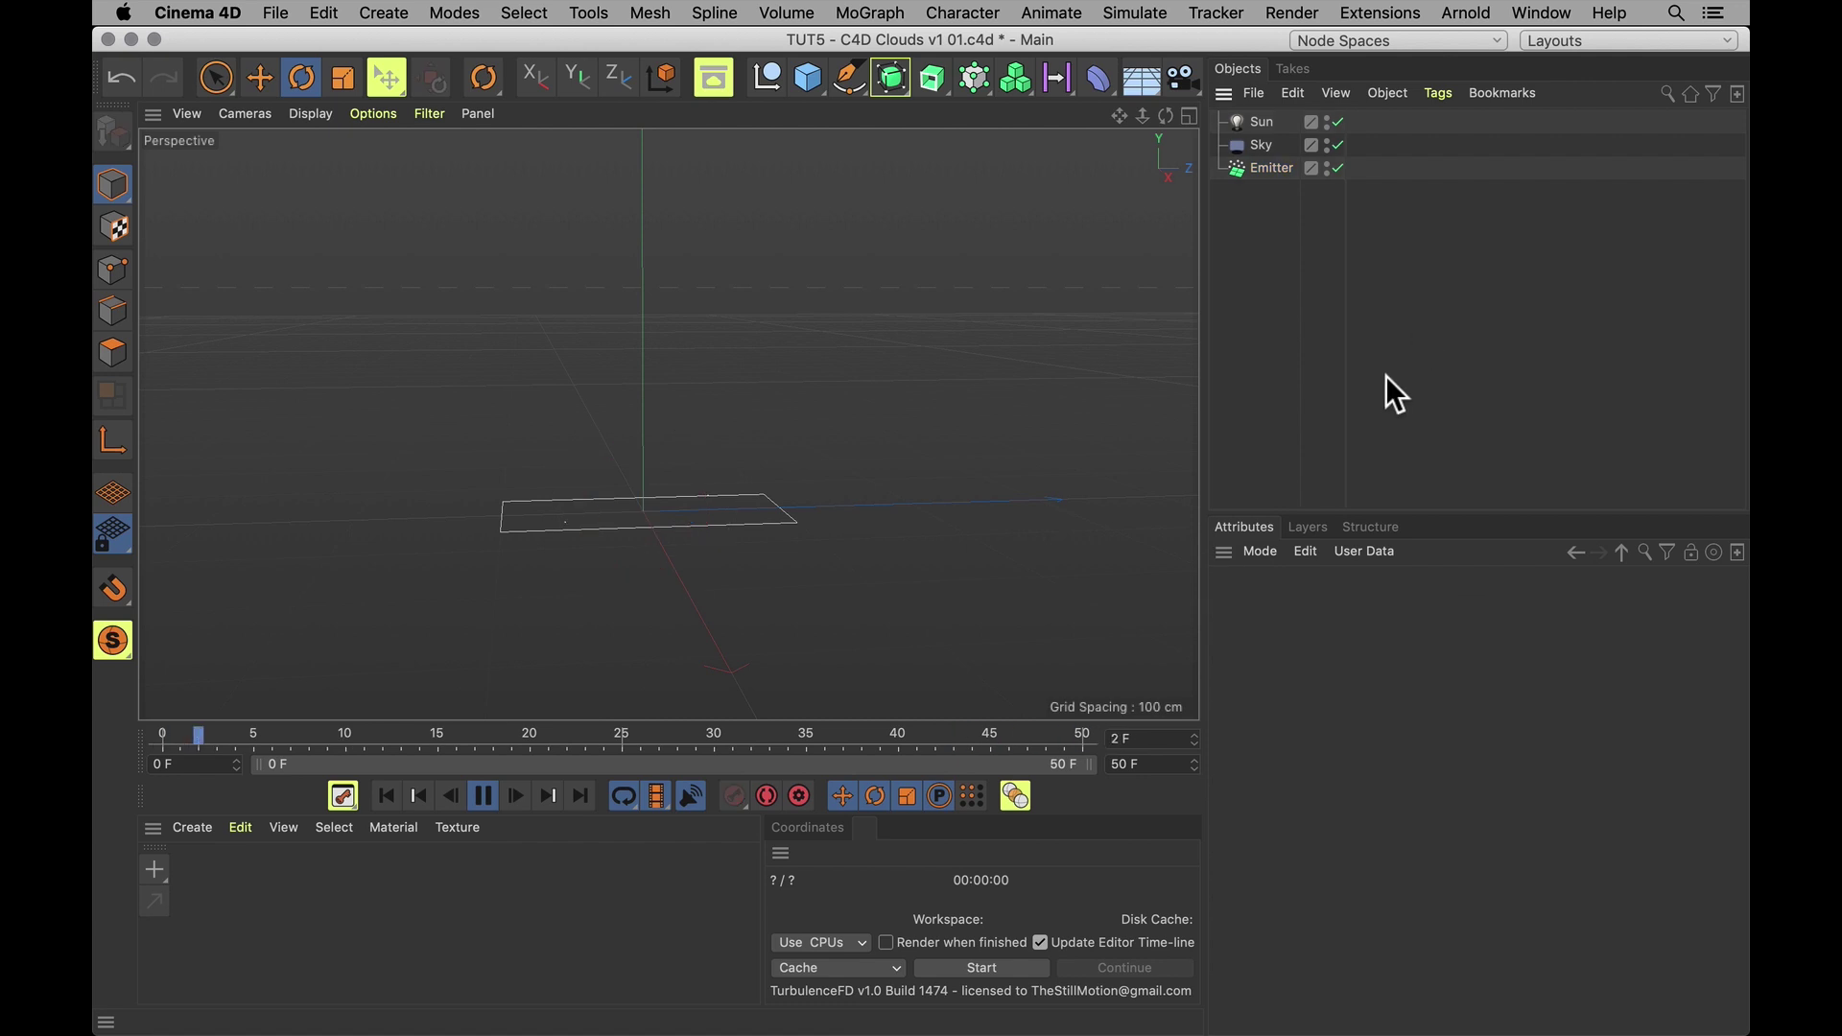
click(483, 795)
click(581, 727)
drag(587, 740, 100, 809)
Add a TurbulenceFD Emitter tag to the Emitter with a 20 cm radius
right_click(1264, 169)
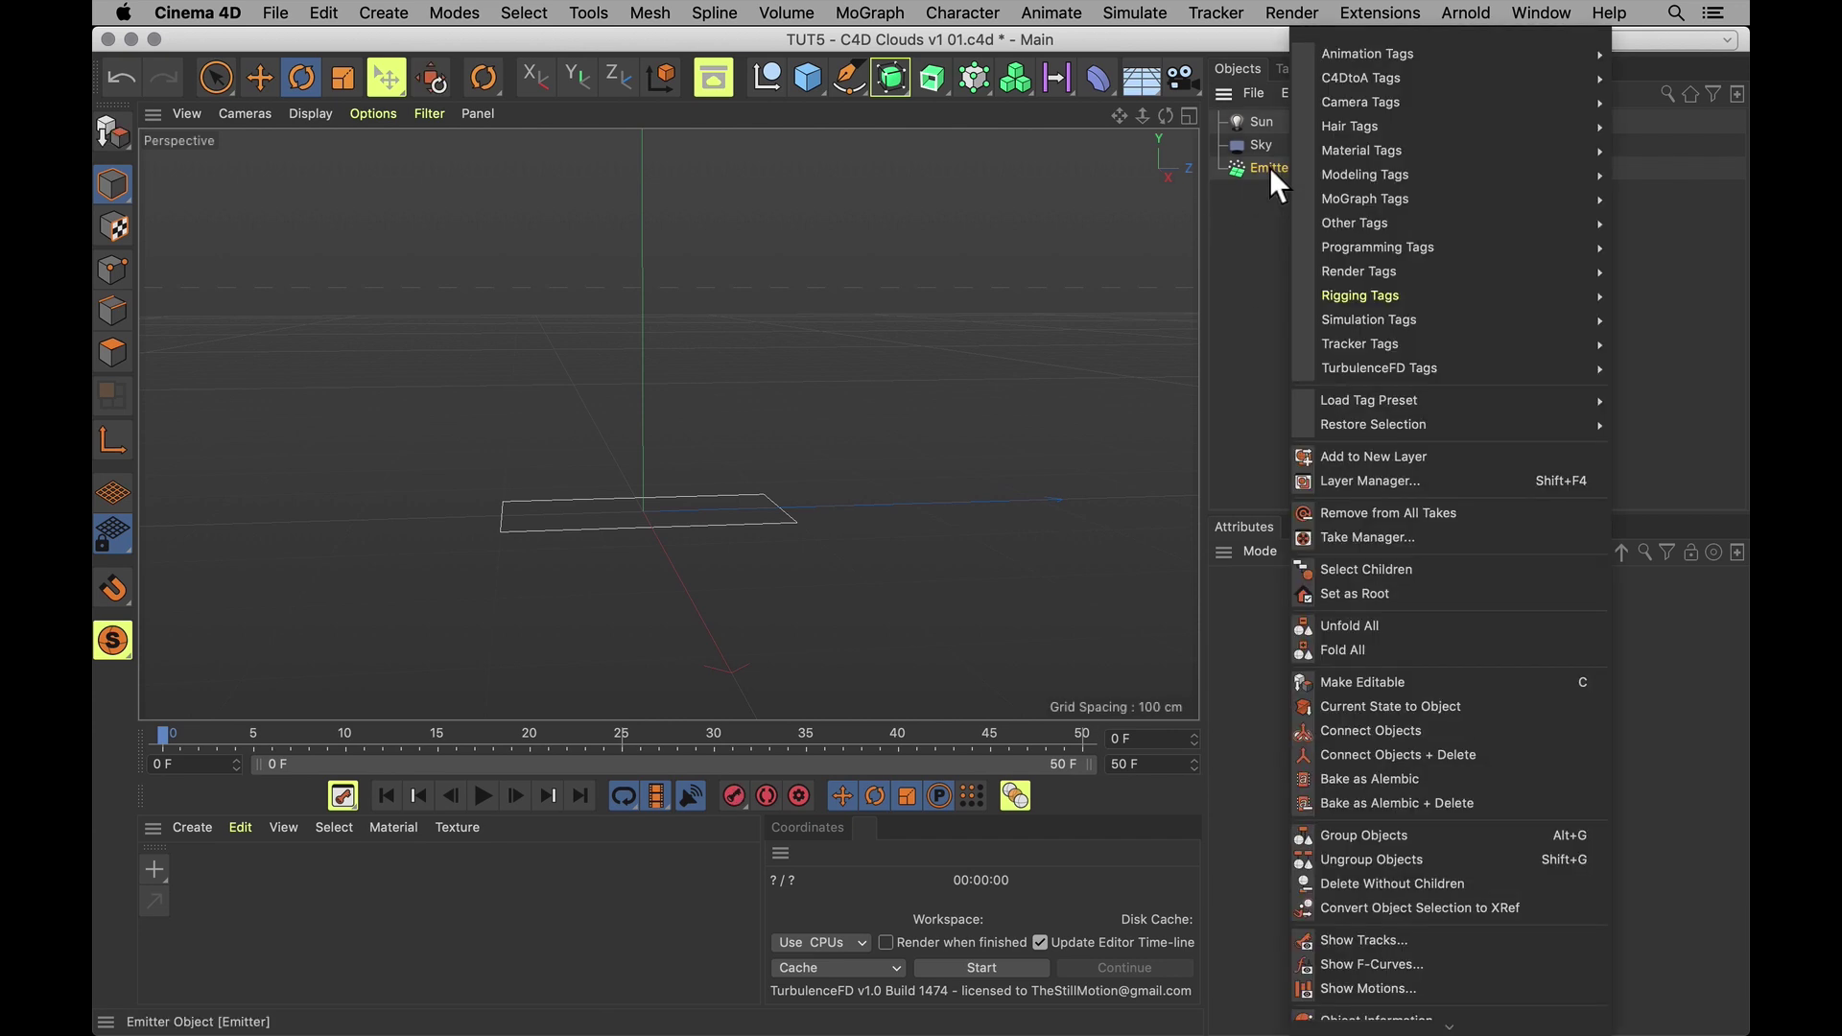
mouse_move(1333, 372)
click(1247, 374)
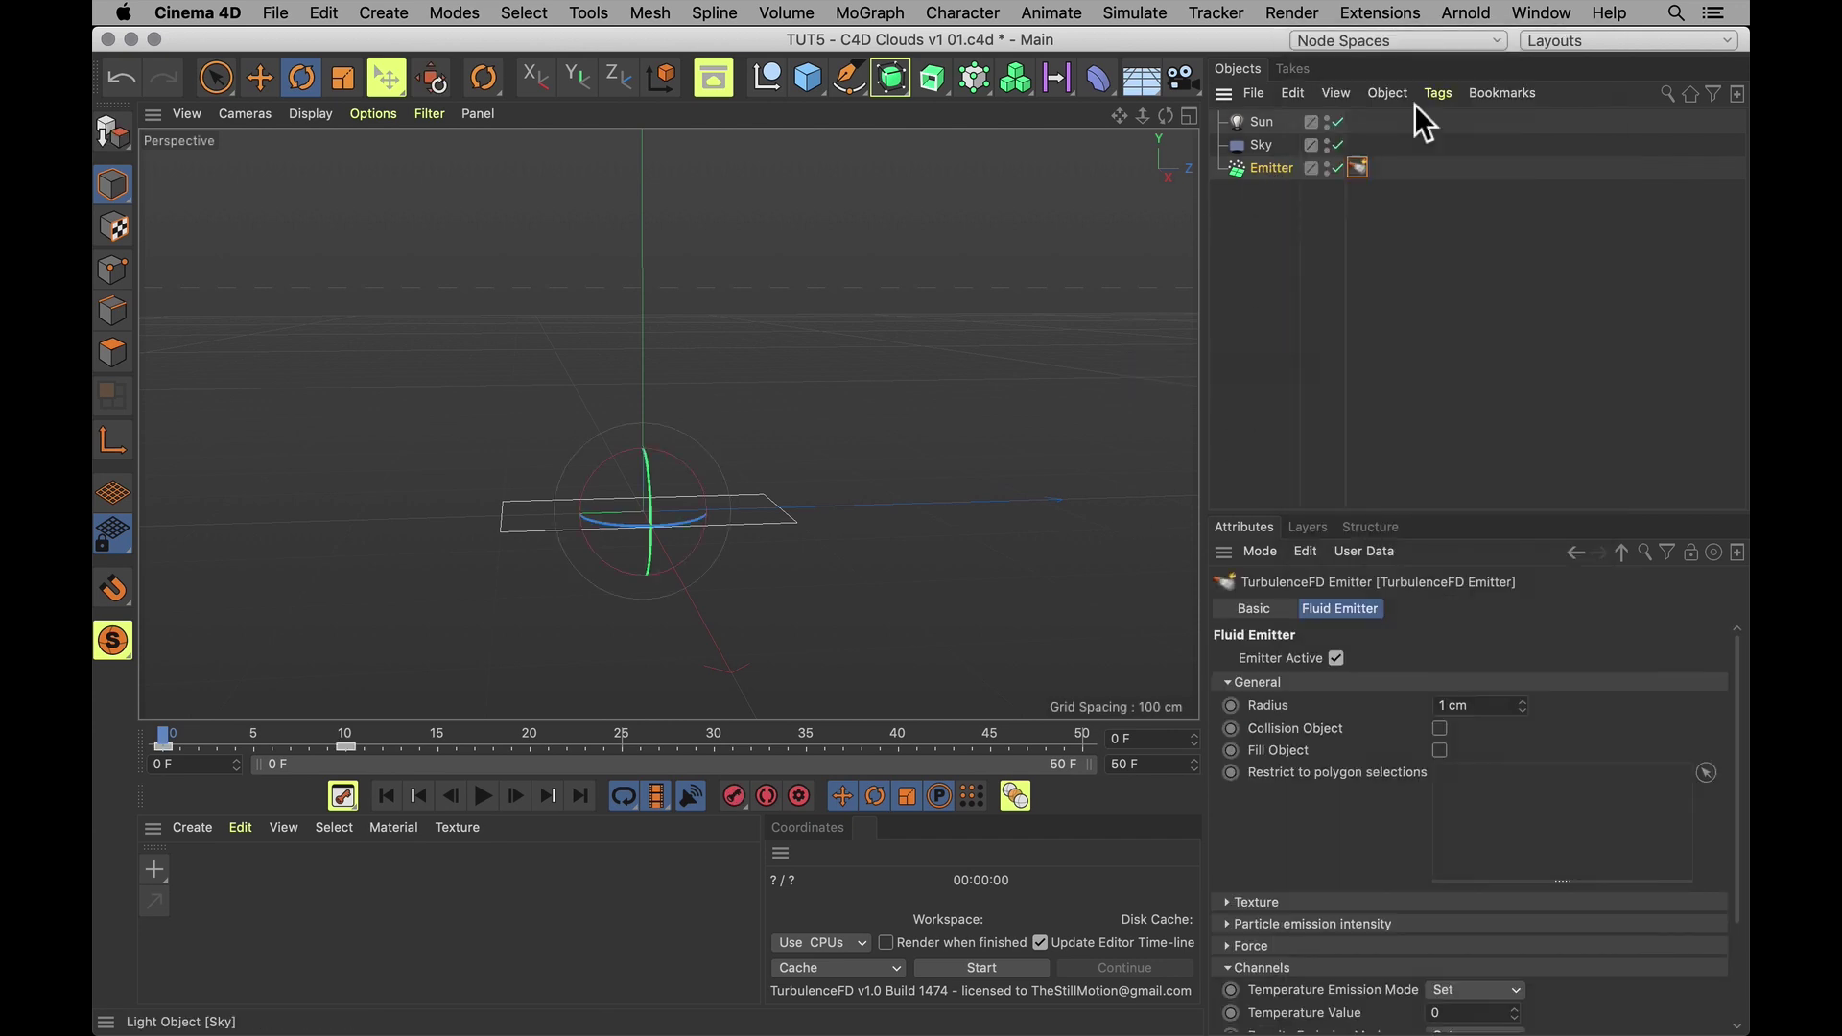
click(1468, 703)
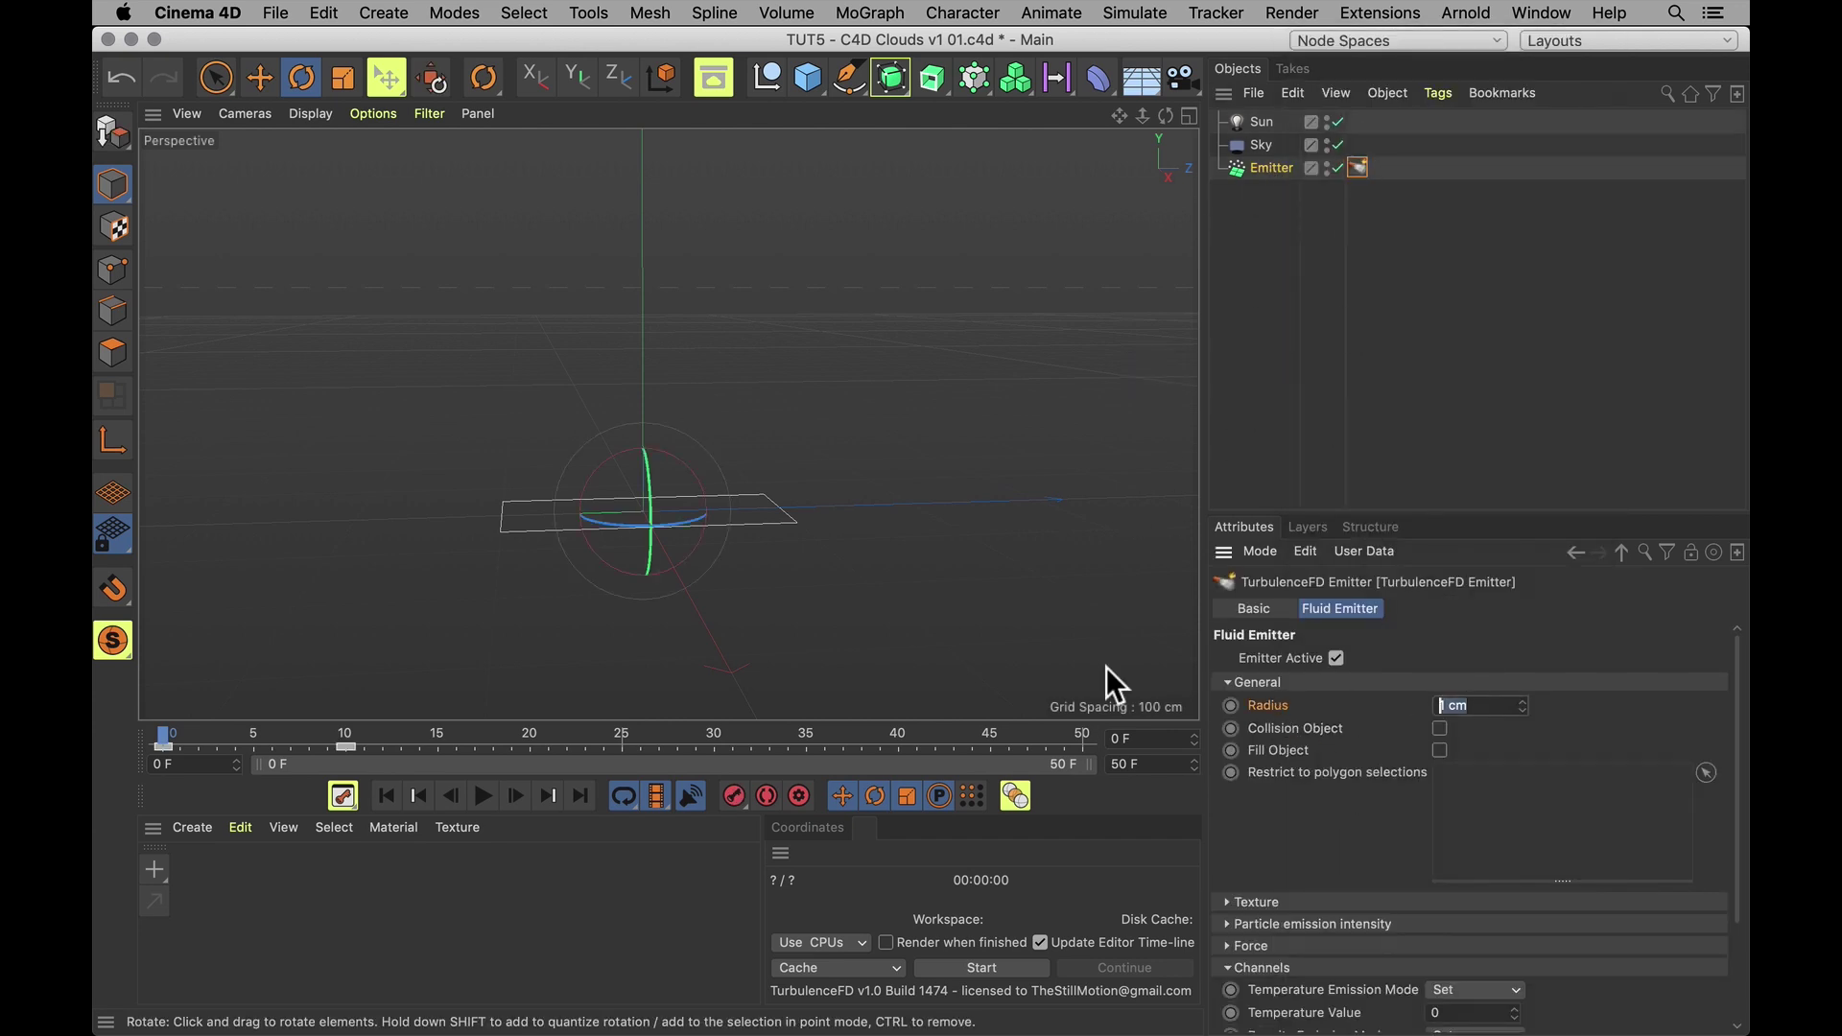
text(20)
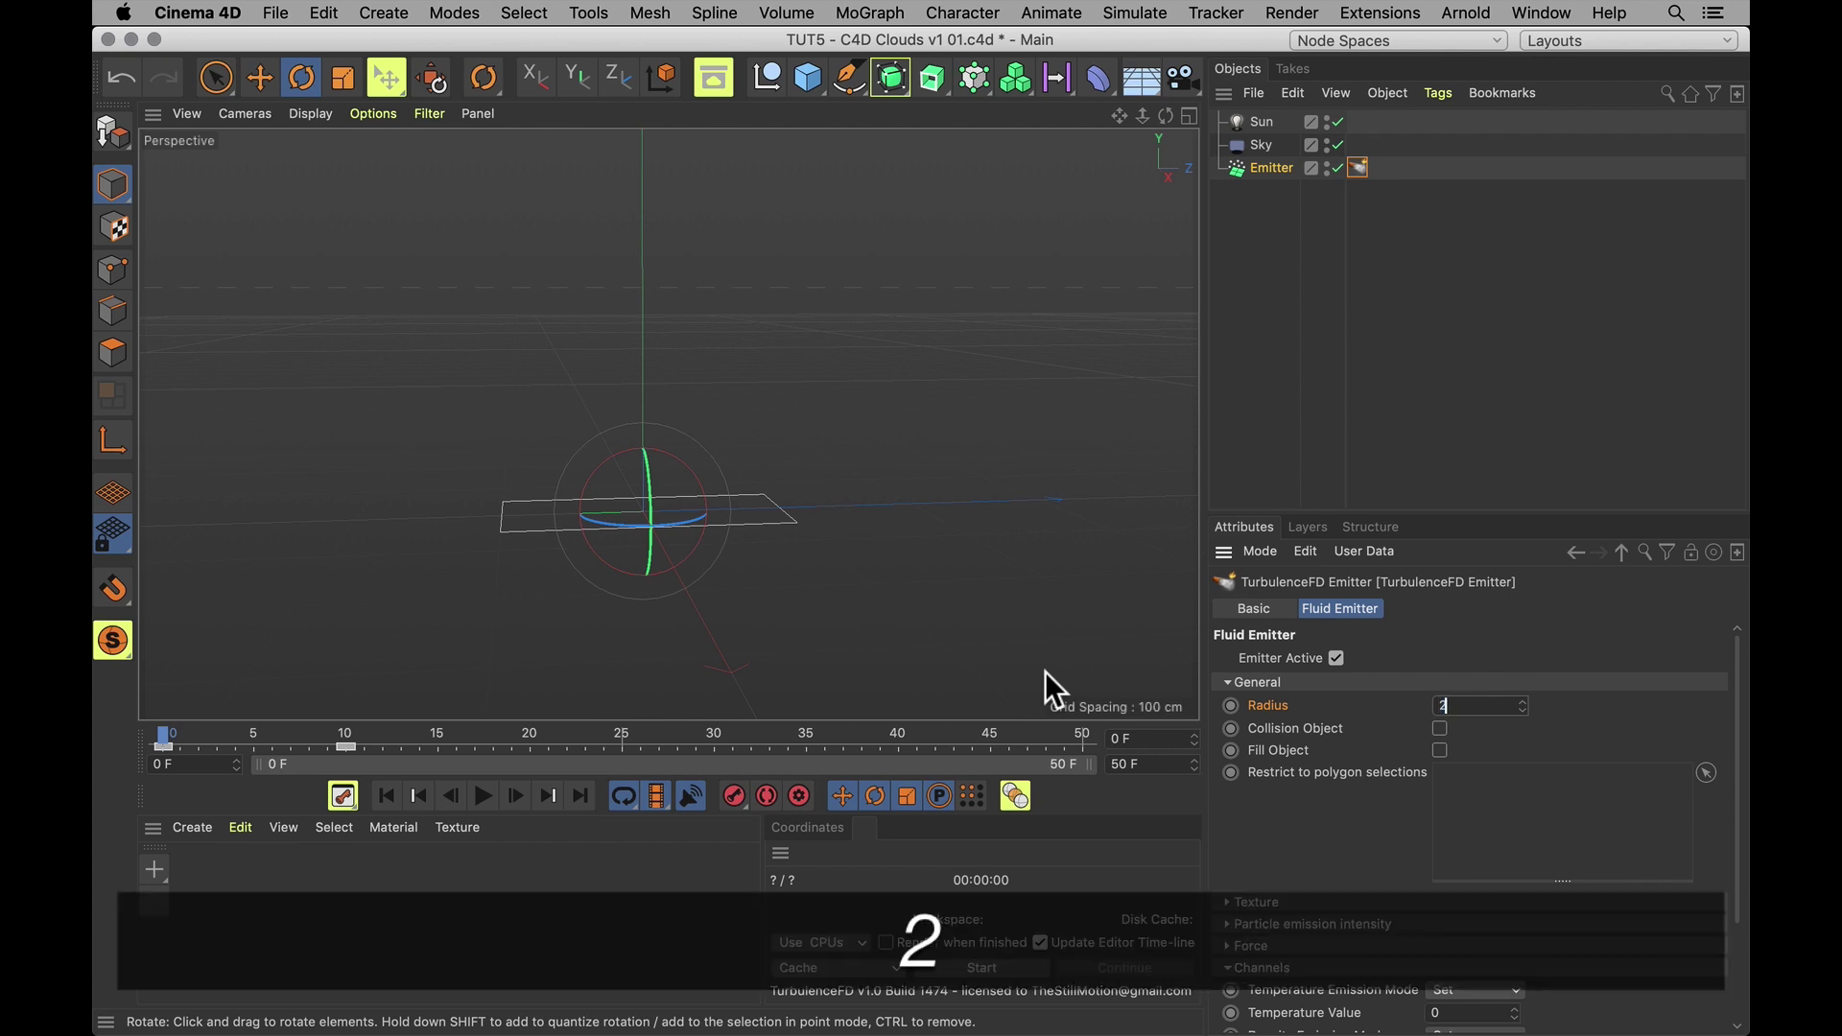
key(Return)
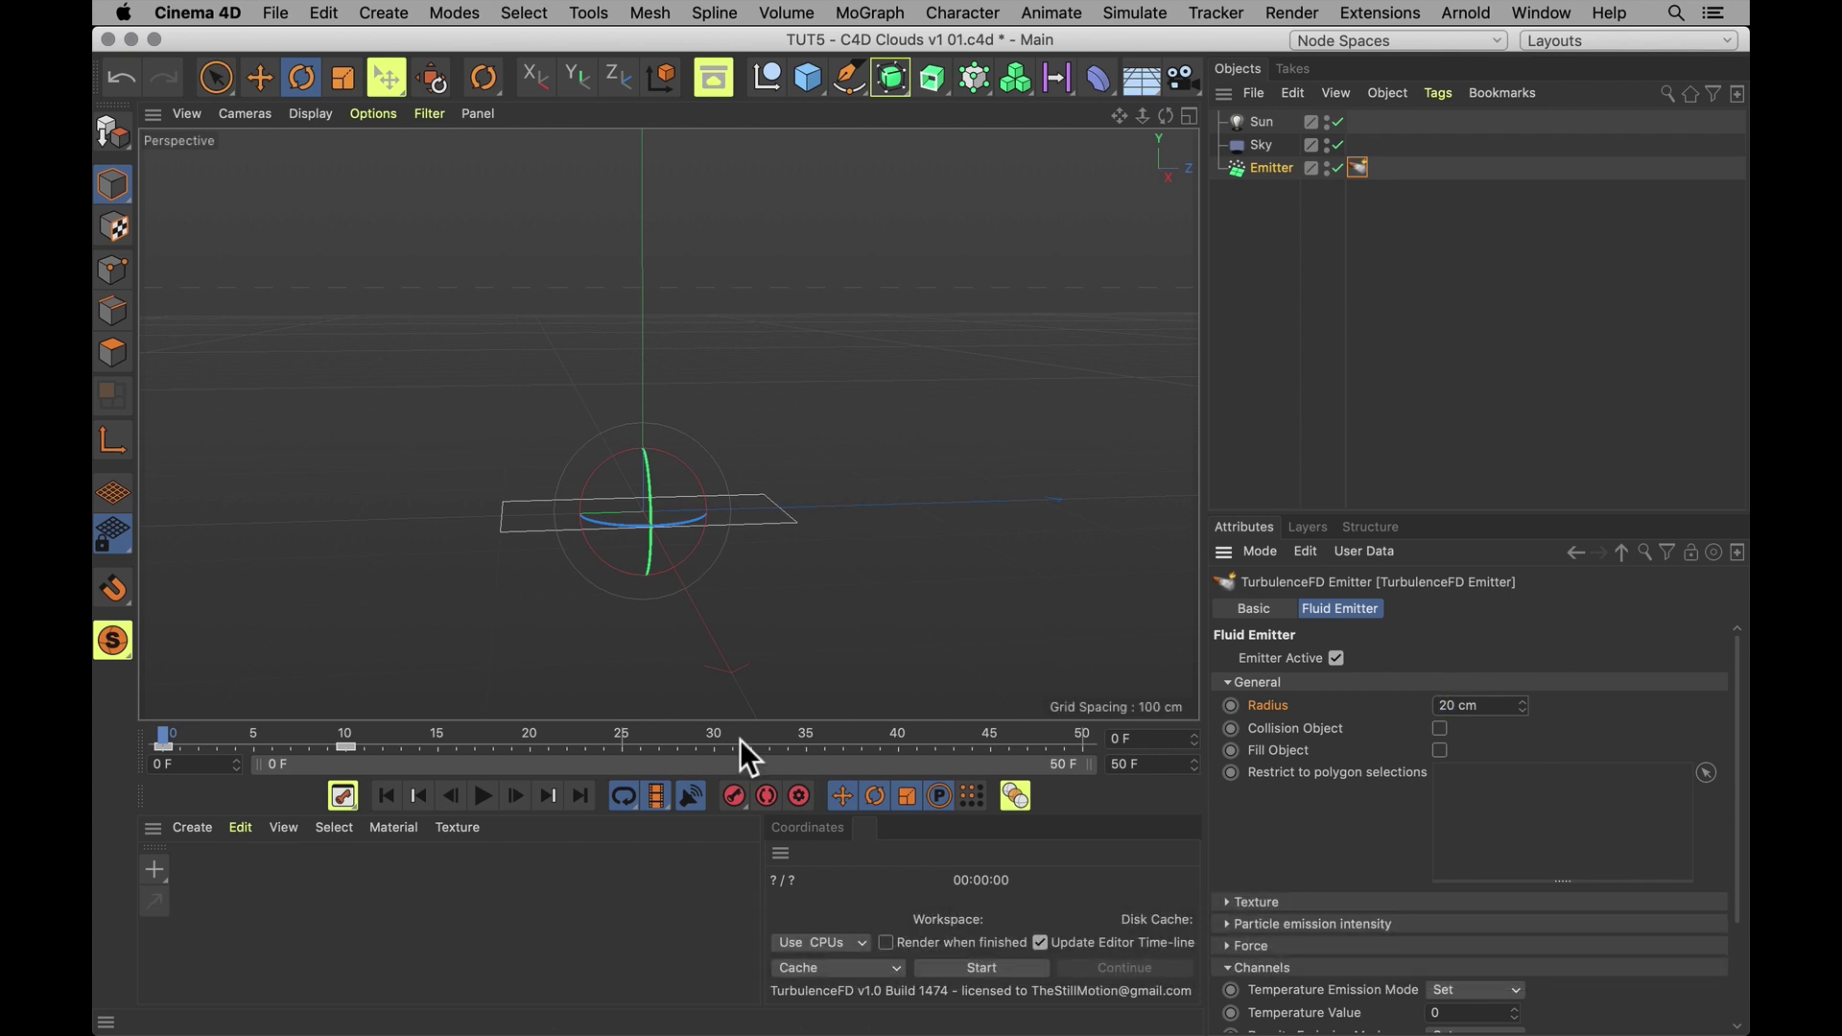
alt+drag(597, 518, 738, 521)
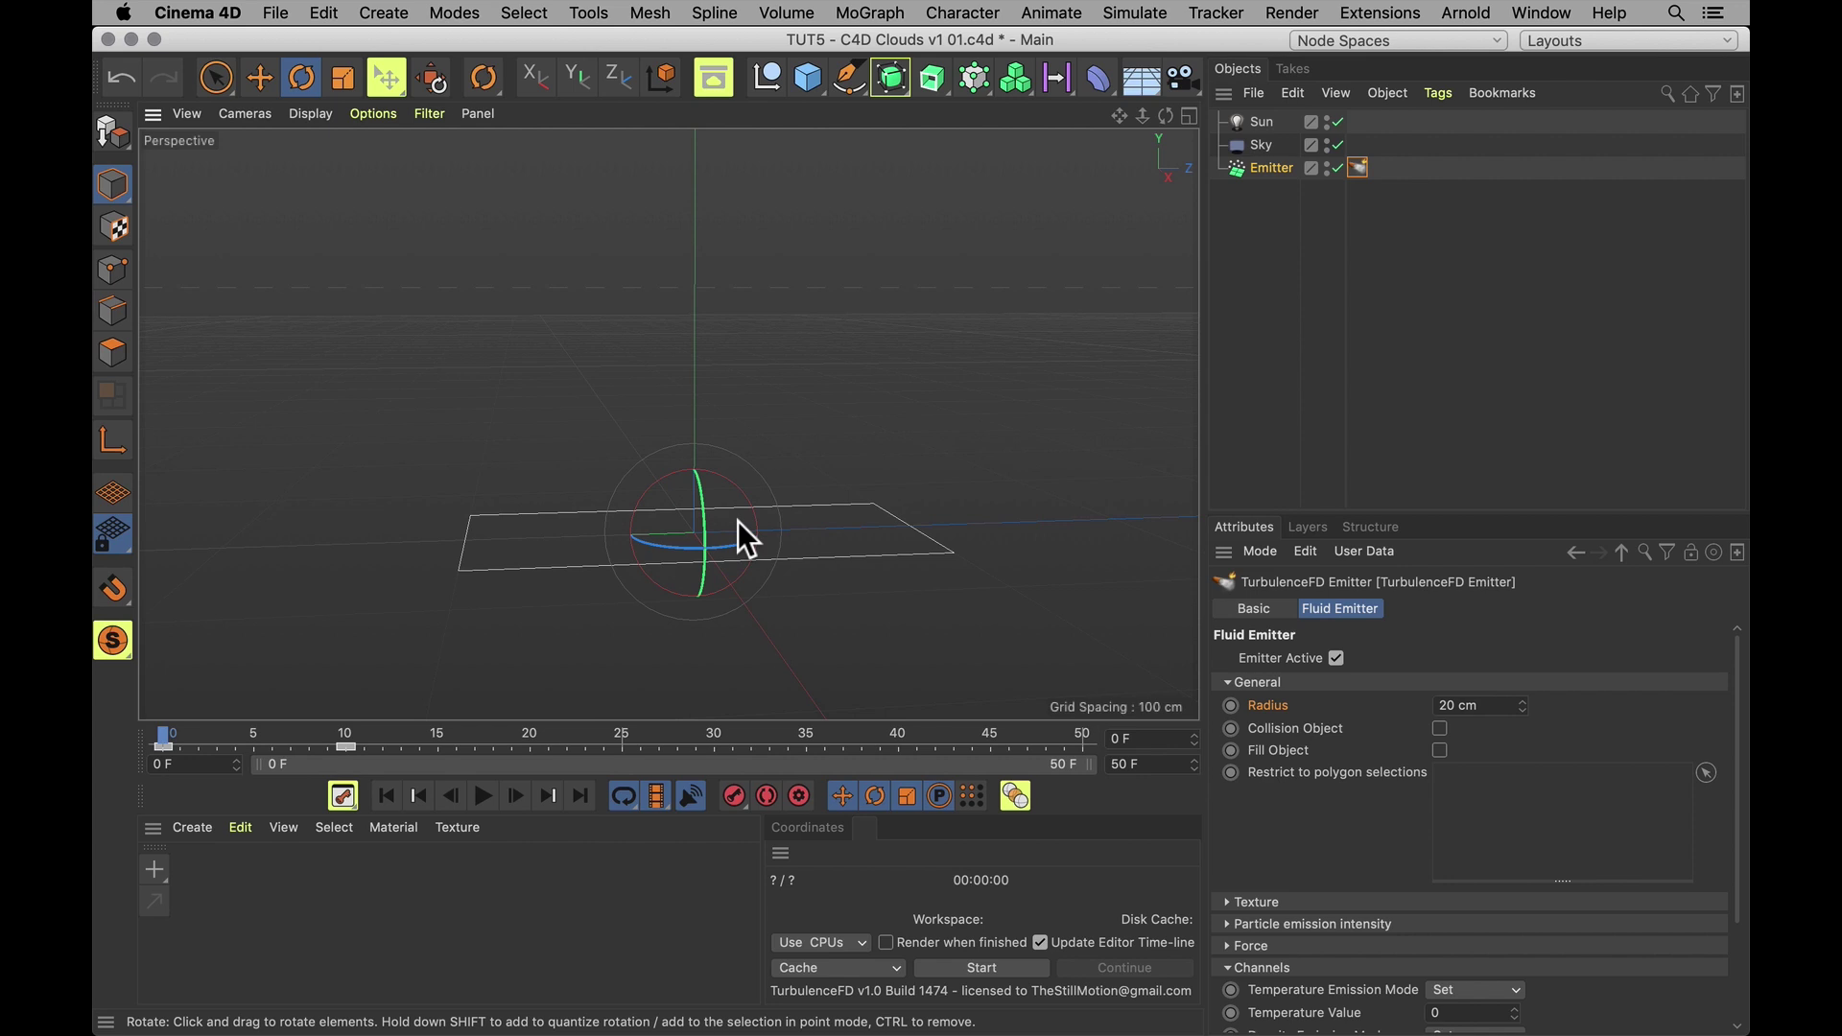
Set the tag's Force Velocity Weight to 10
click(1251, 948)
scroll(1285, 965, down, 3)
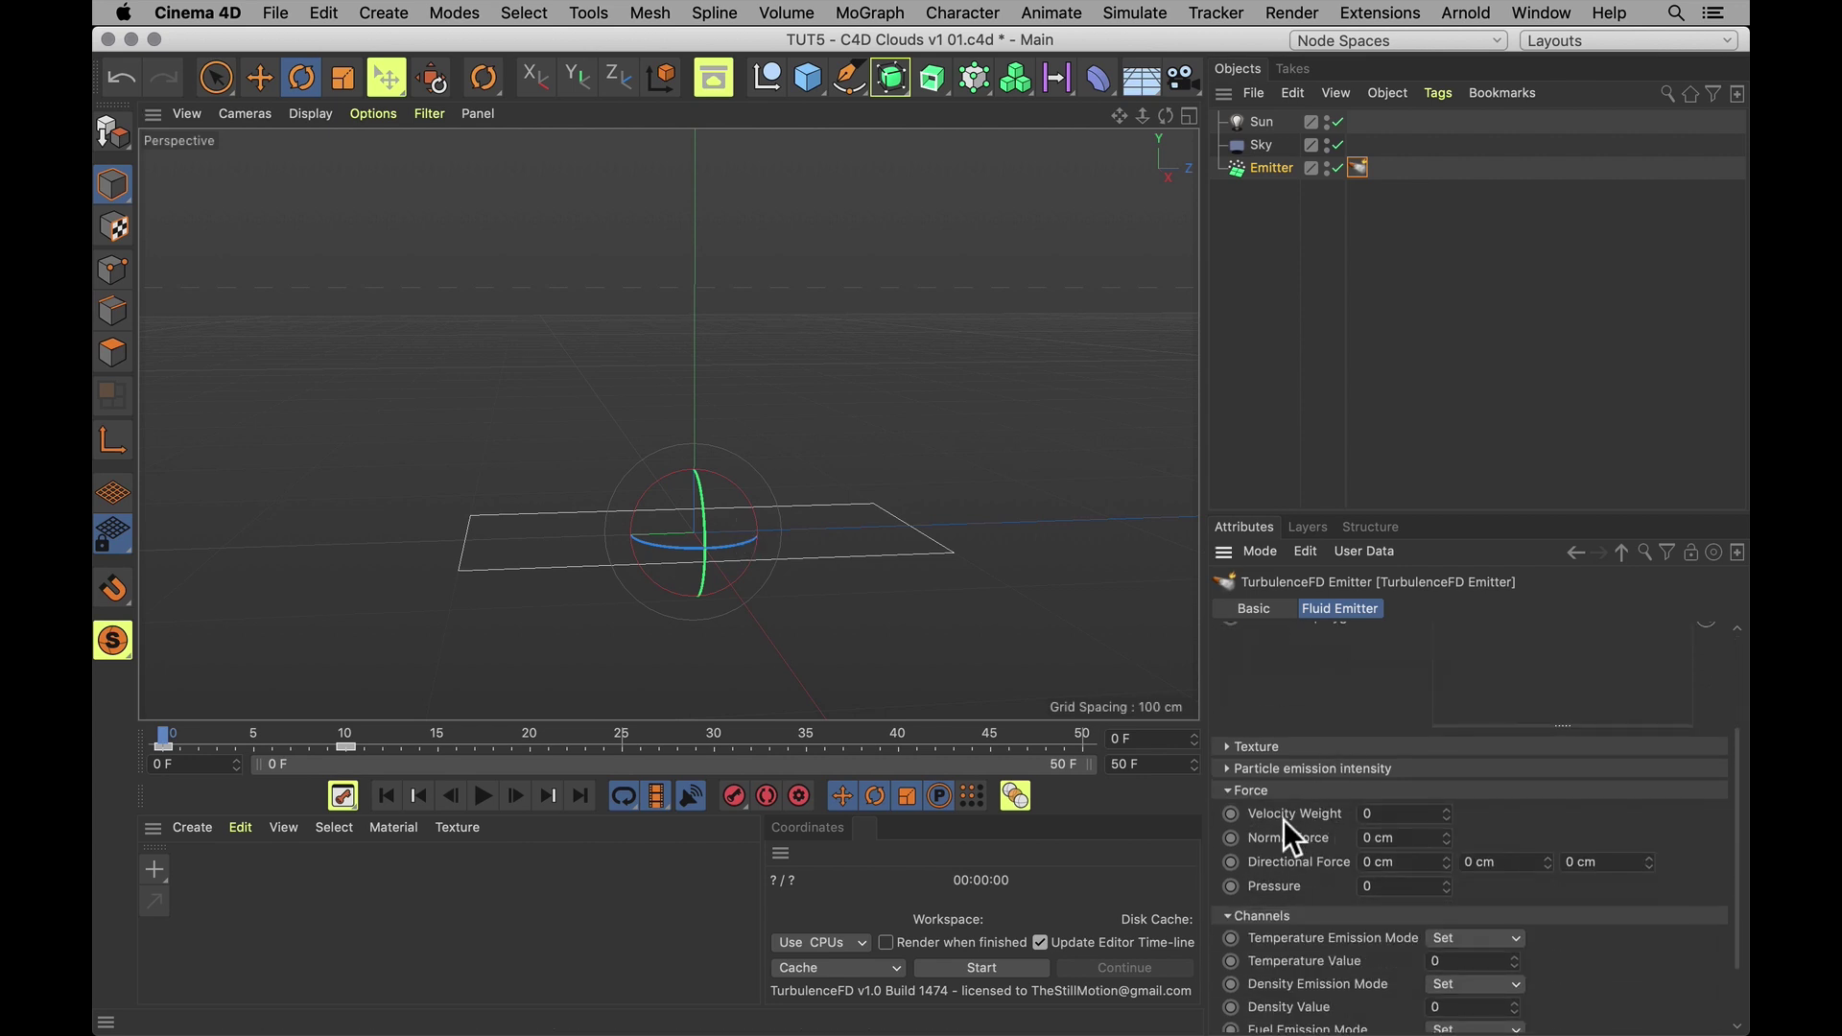
click(1405, 813)
text(10)
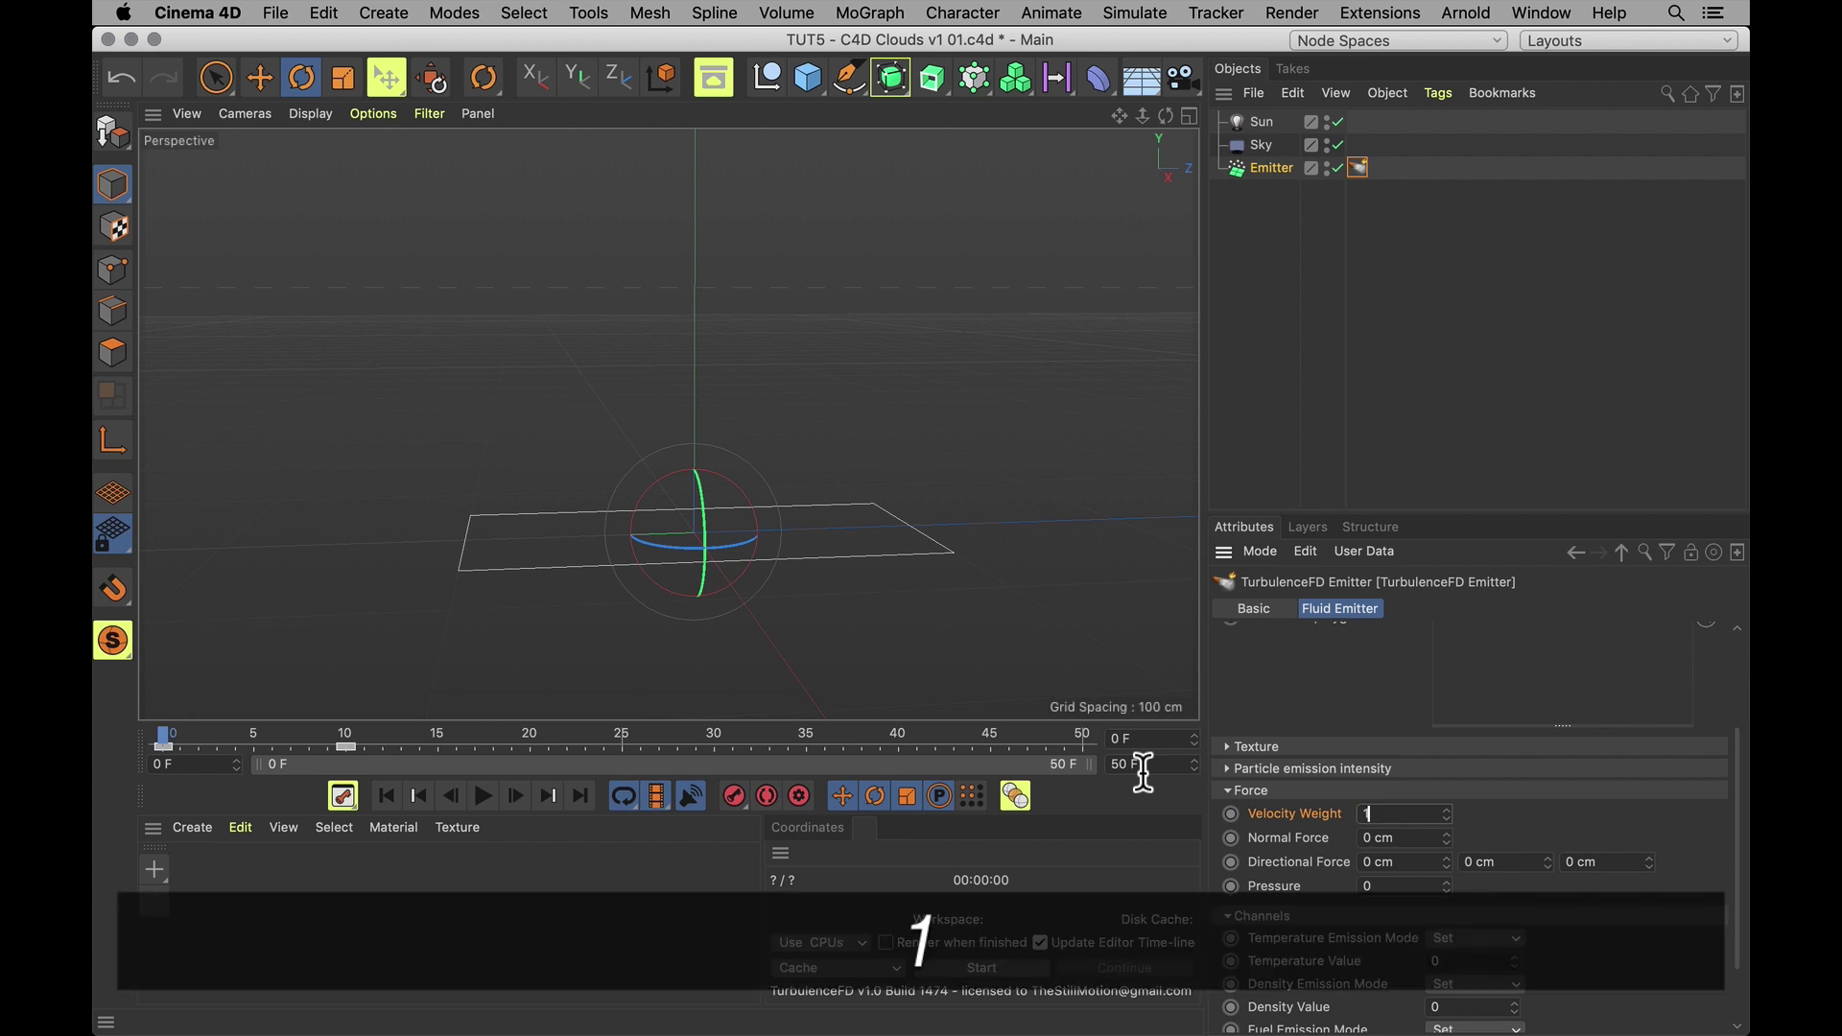
key(Return)
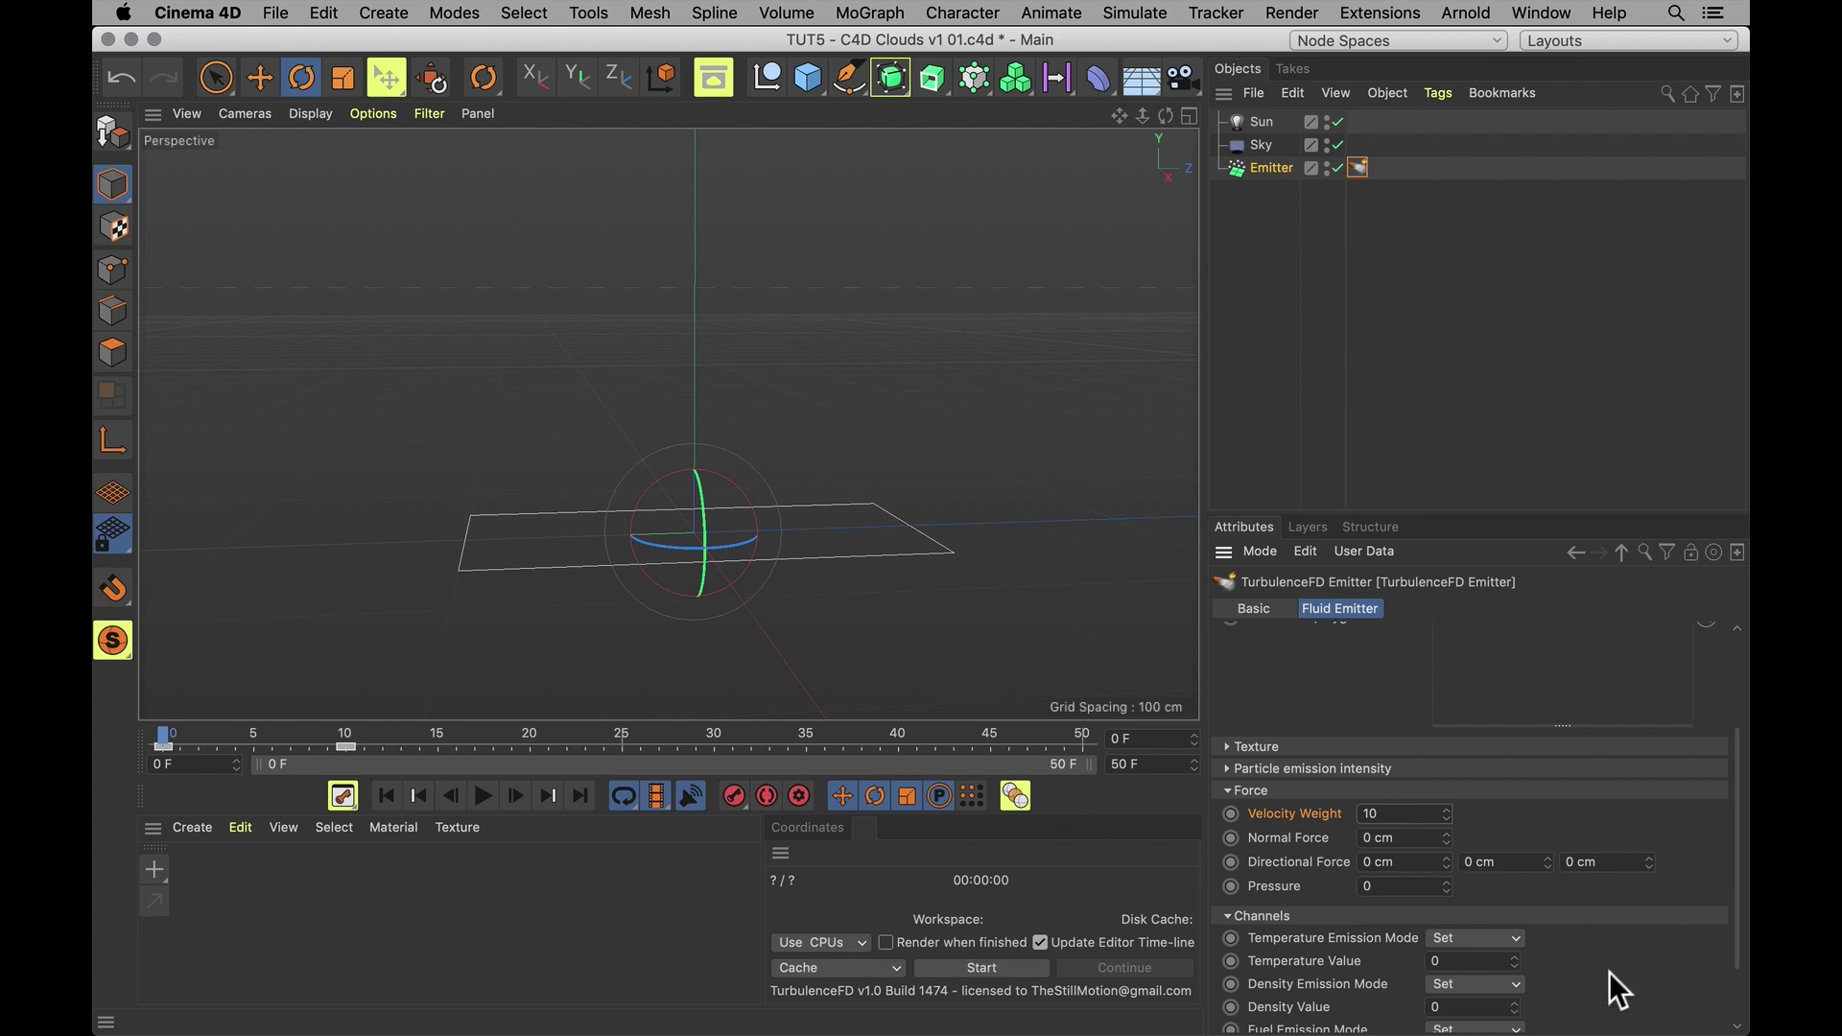
Set the channel Temperature Value to 5 and Density Value to 3
scroll(1612, 975, down, 2)
click(1278, 923)
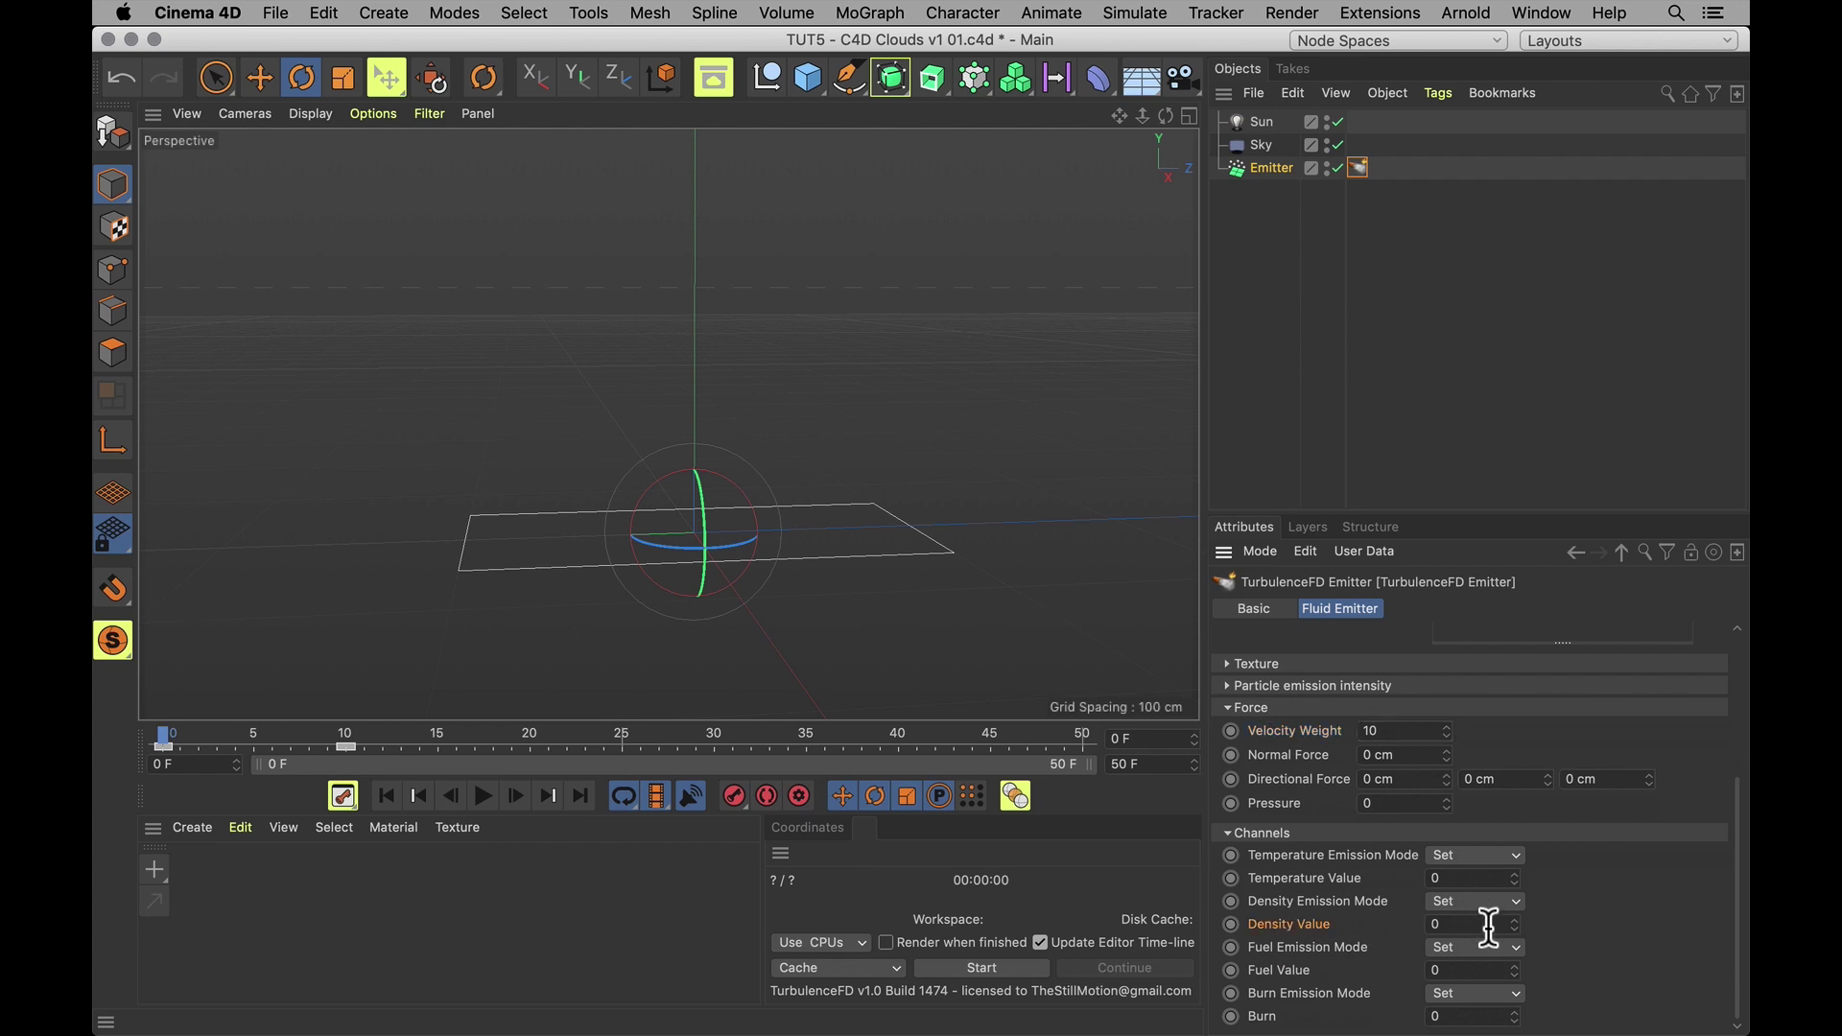
click(1482, 877)
text(5)
key(Tab)
text(3)
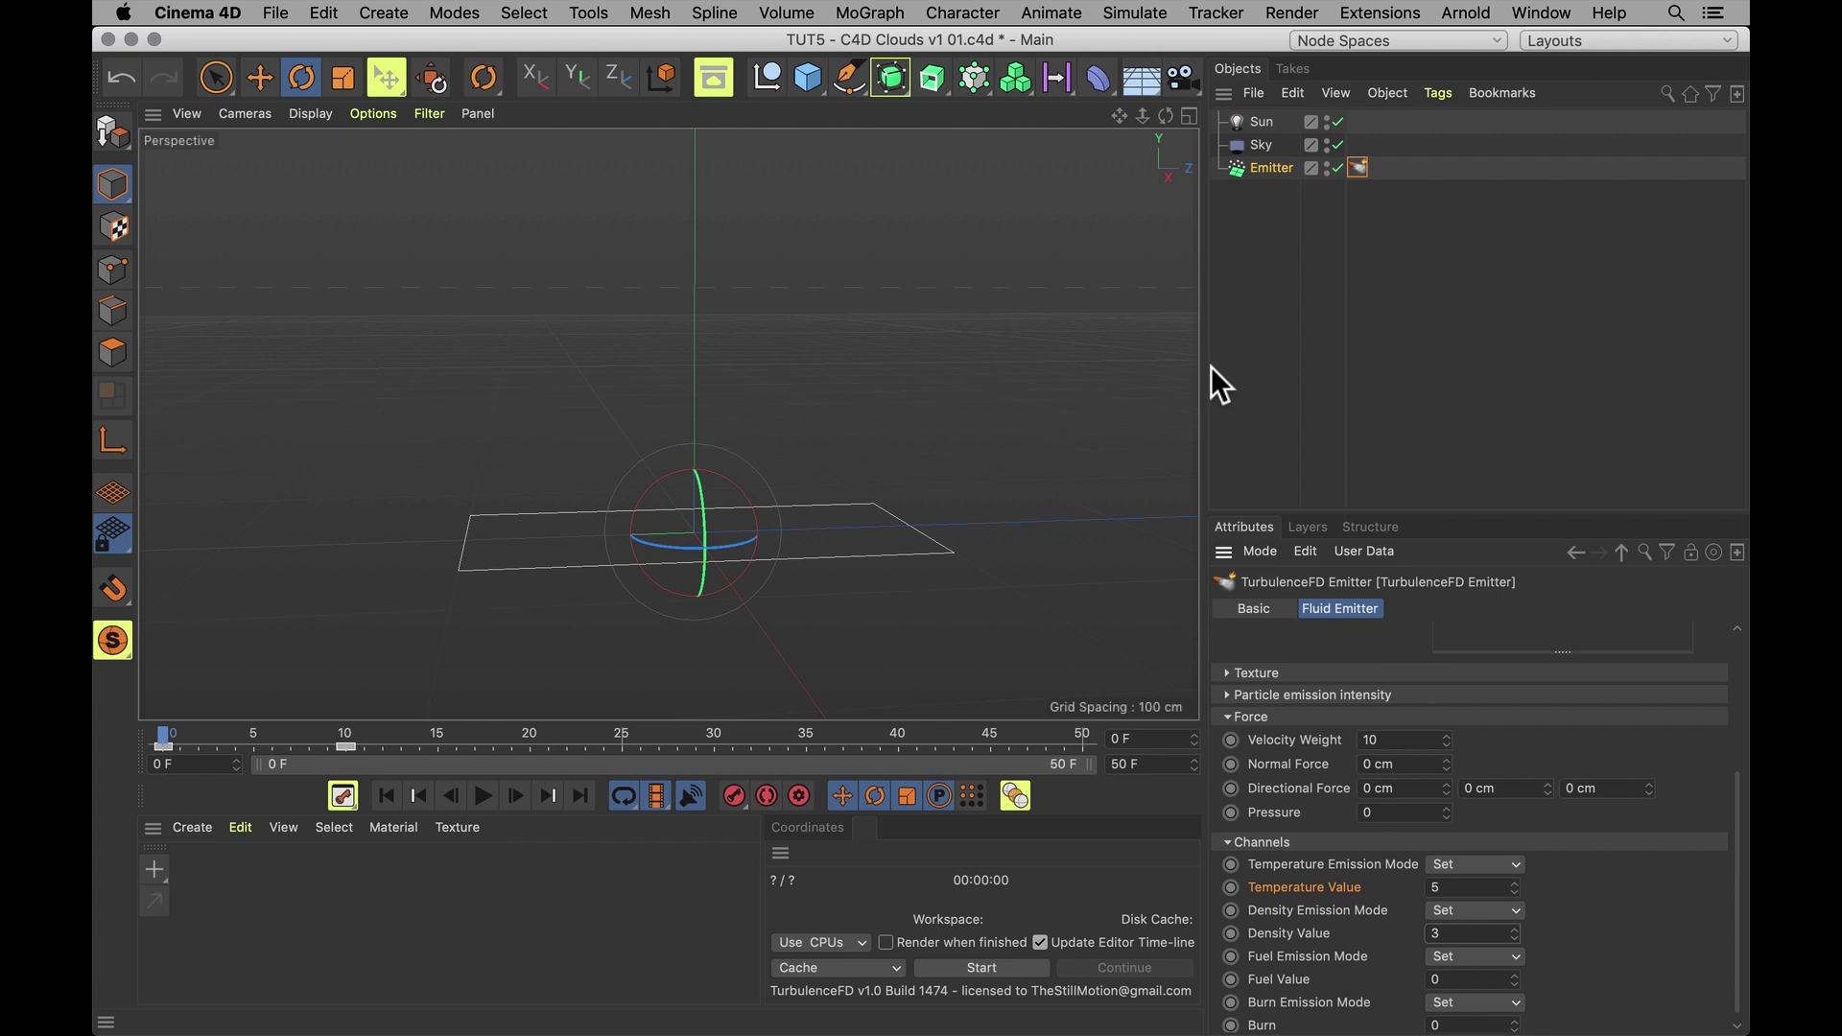
Add a TurbulenceFD Container placed below the Emitter in the hierarchy
click(1379, 12)
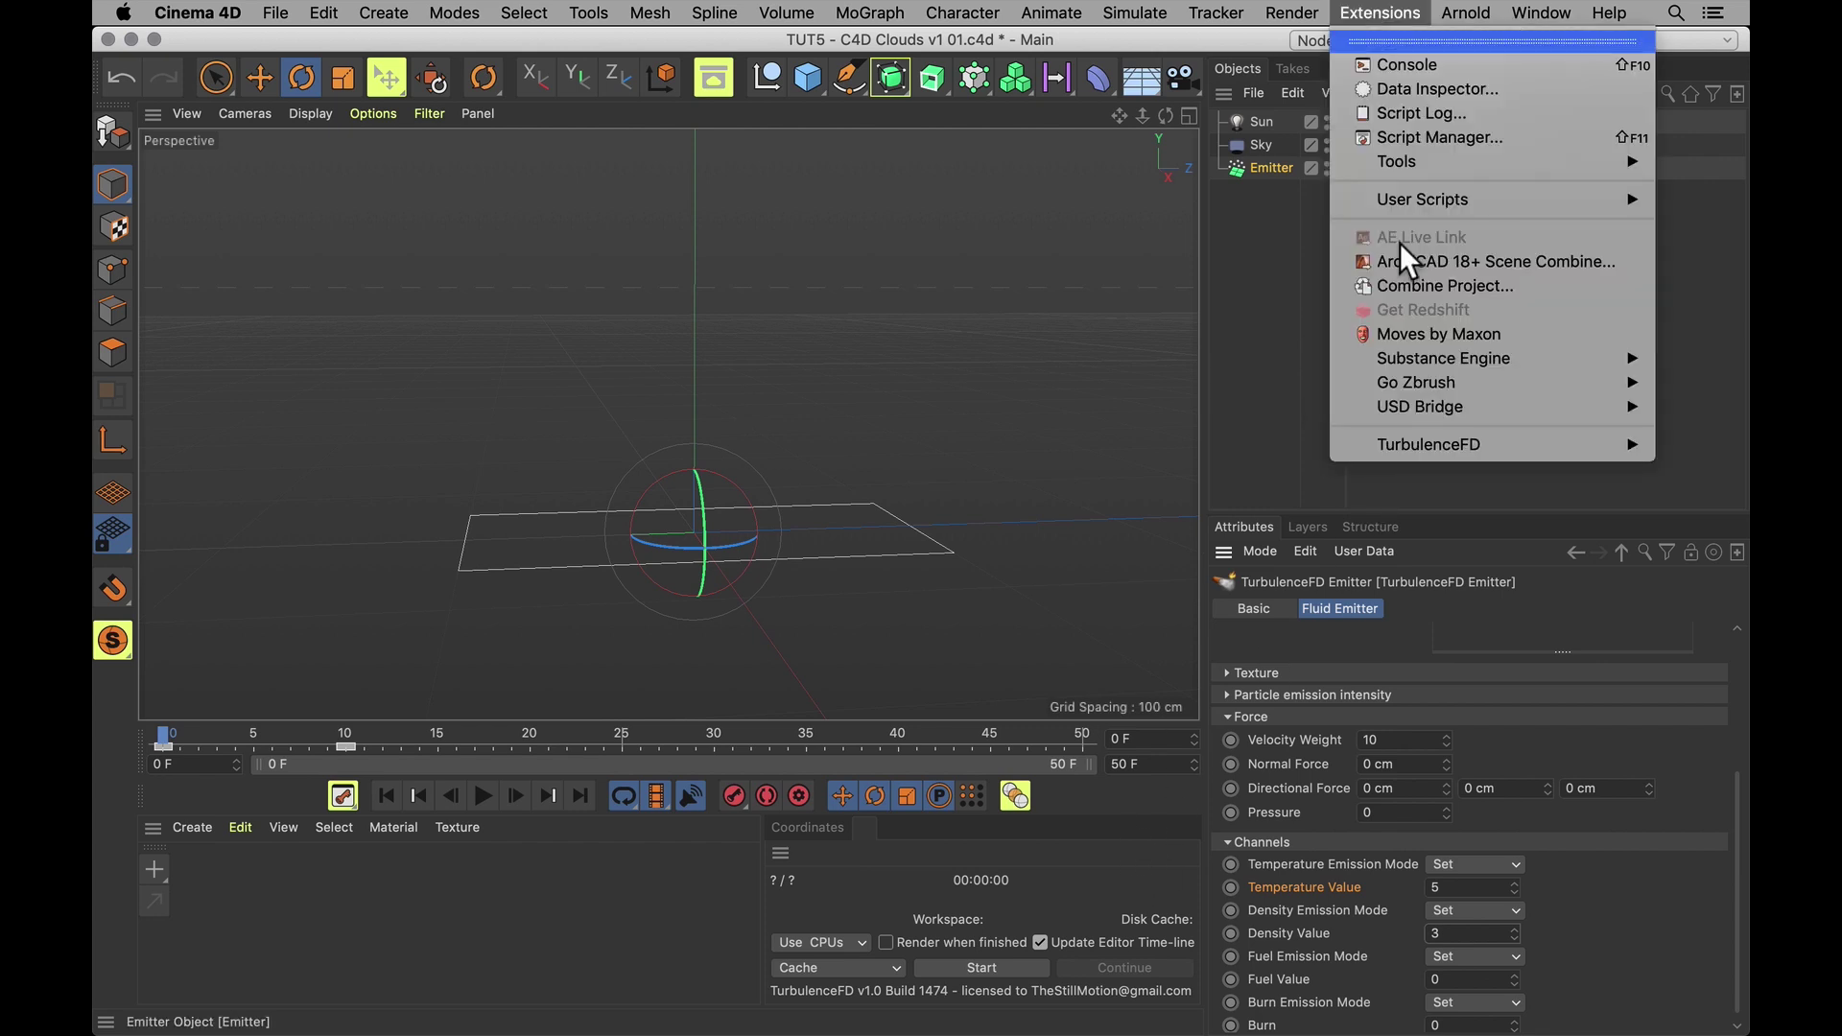
mouse_move(1437, 447)
click(1210, 470)
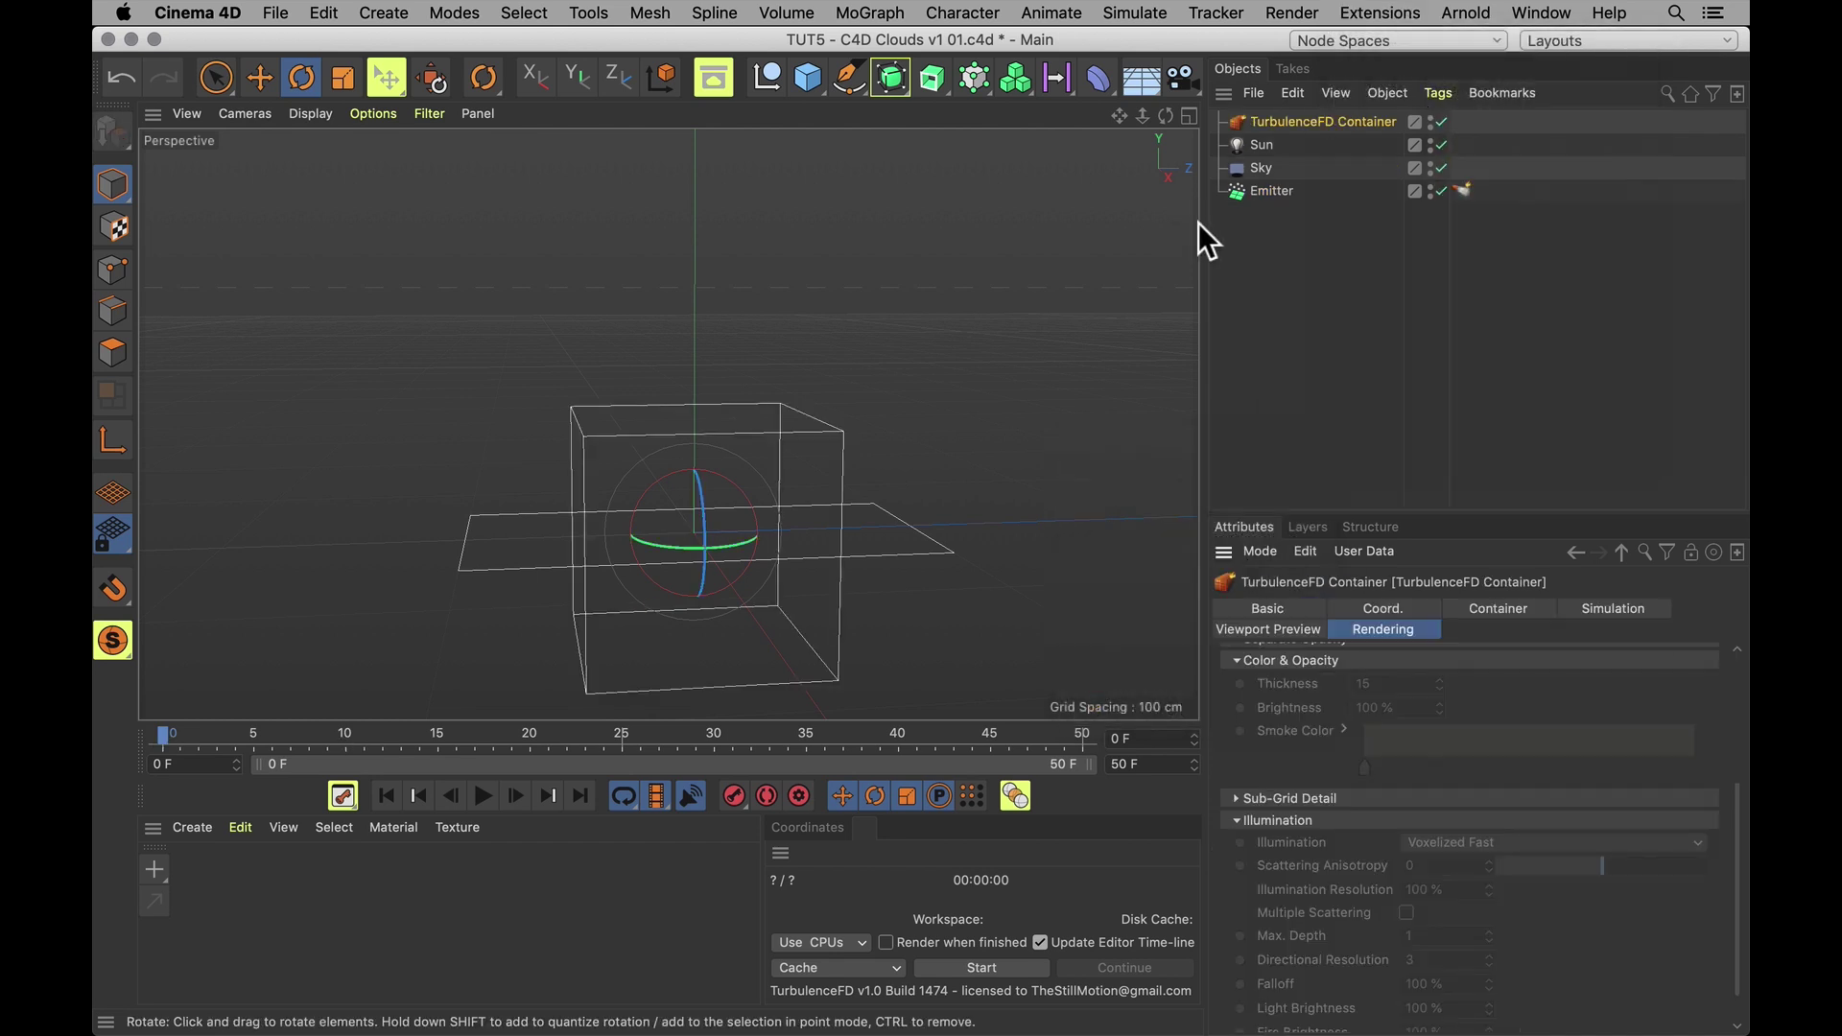
drag(1270, 120, 1274, 236)
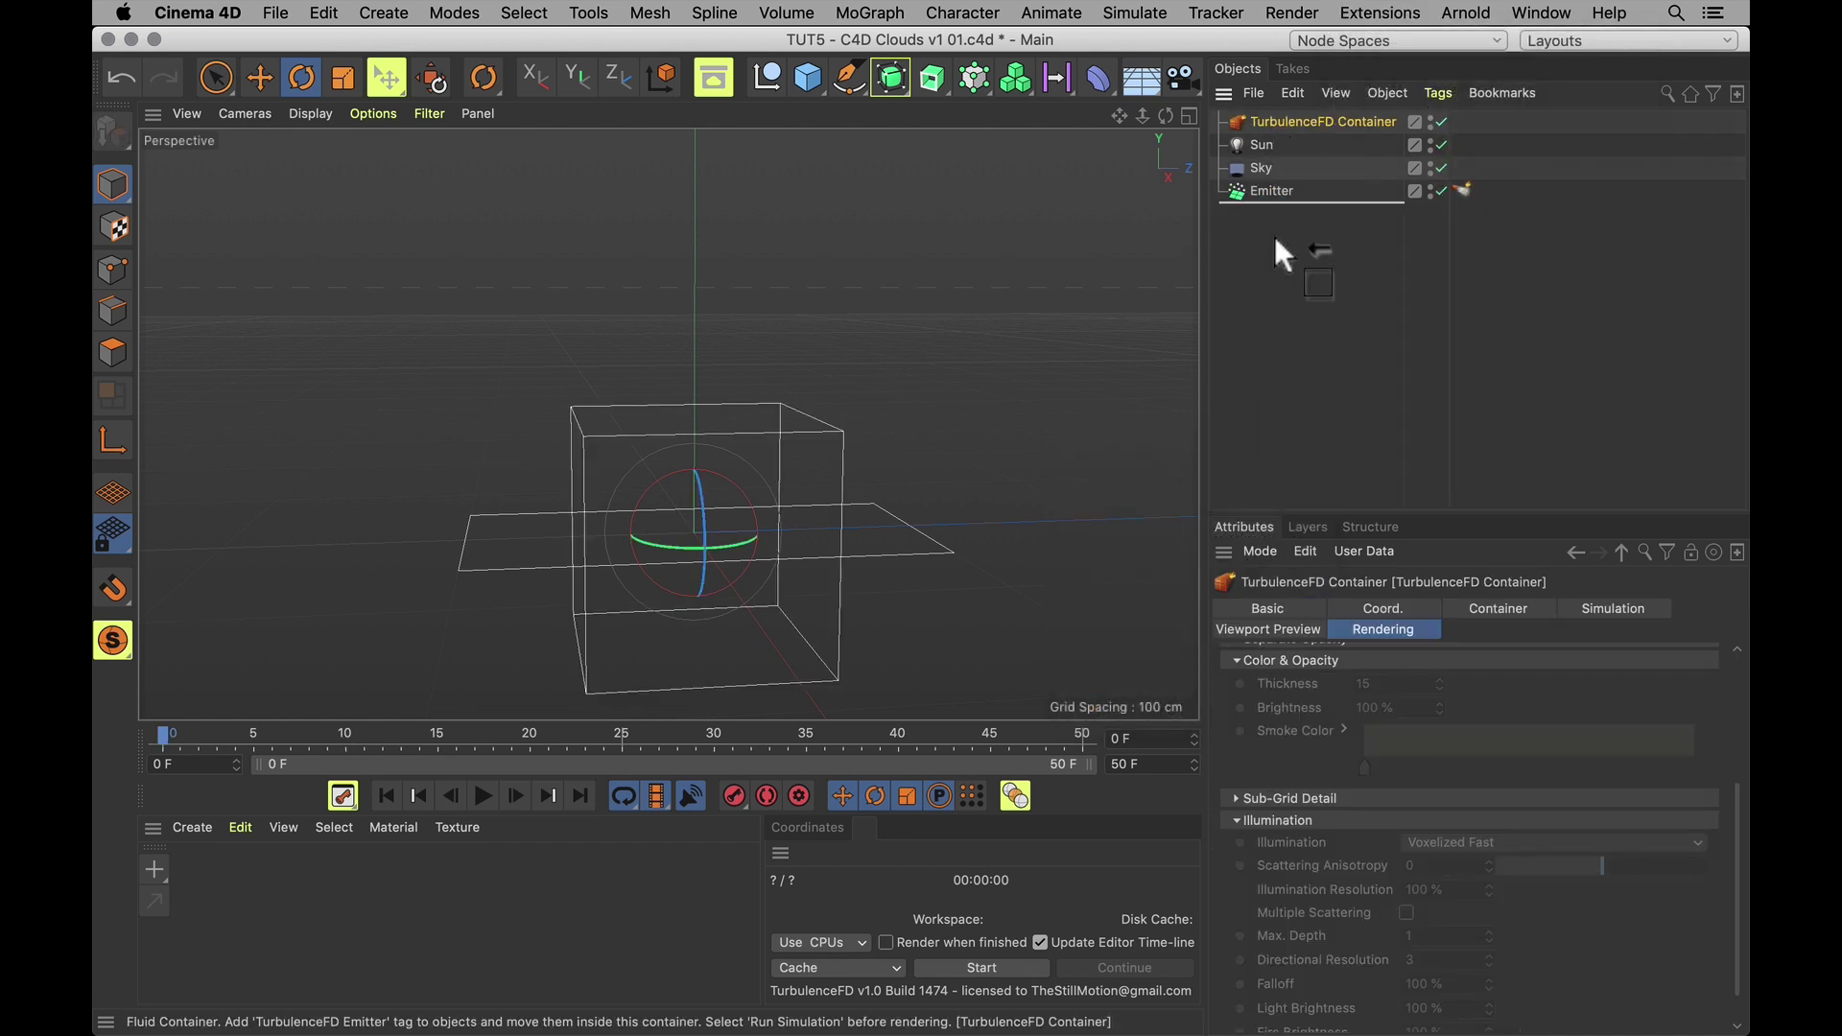
Set the container's Grid Size to 500 × 300 × 500 cm
click(1477, 610)
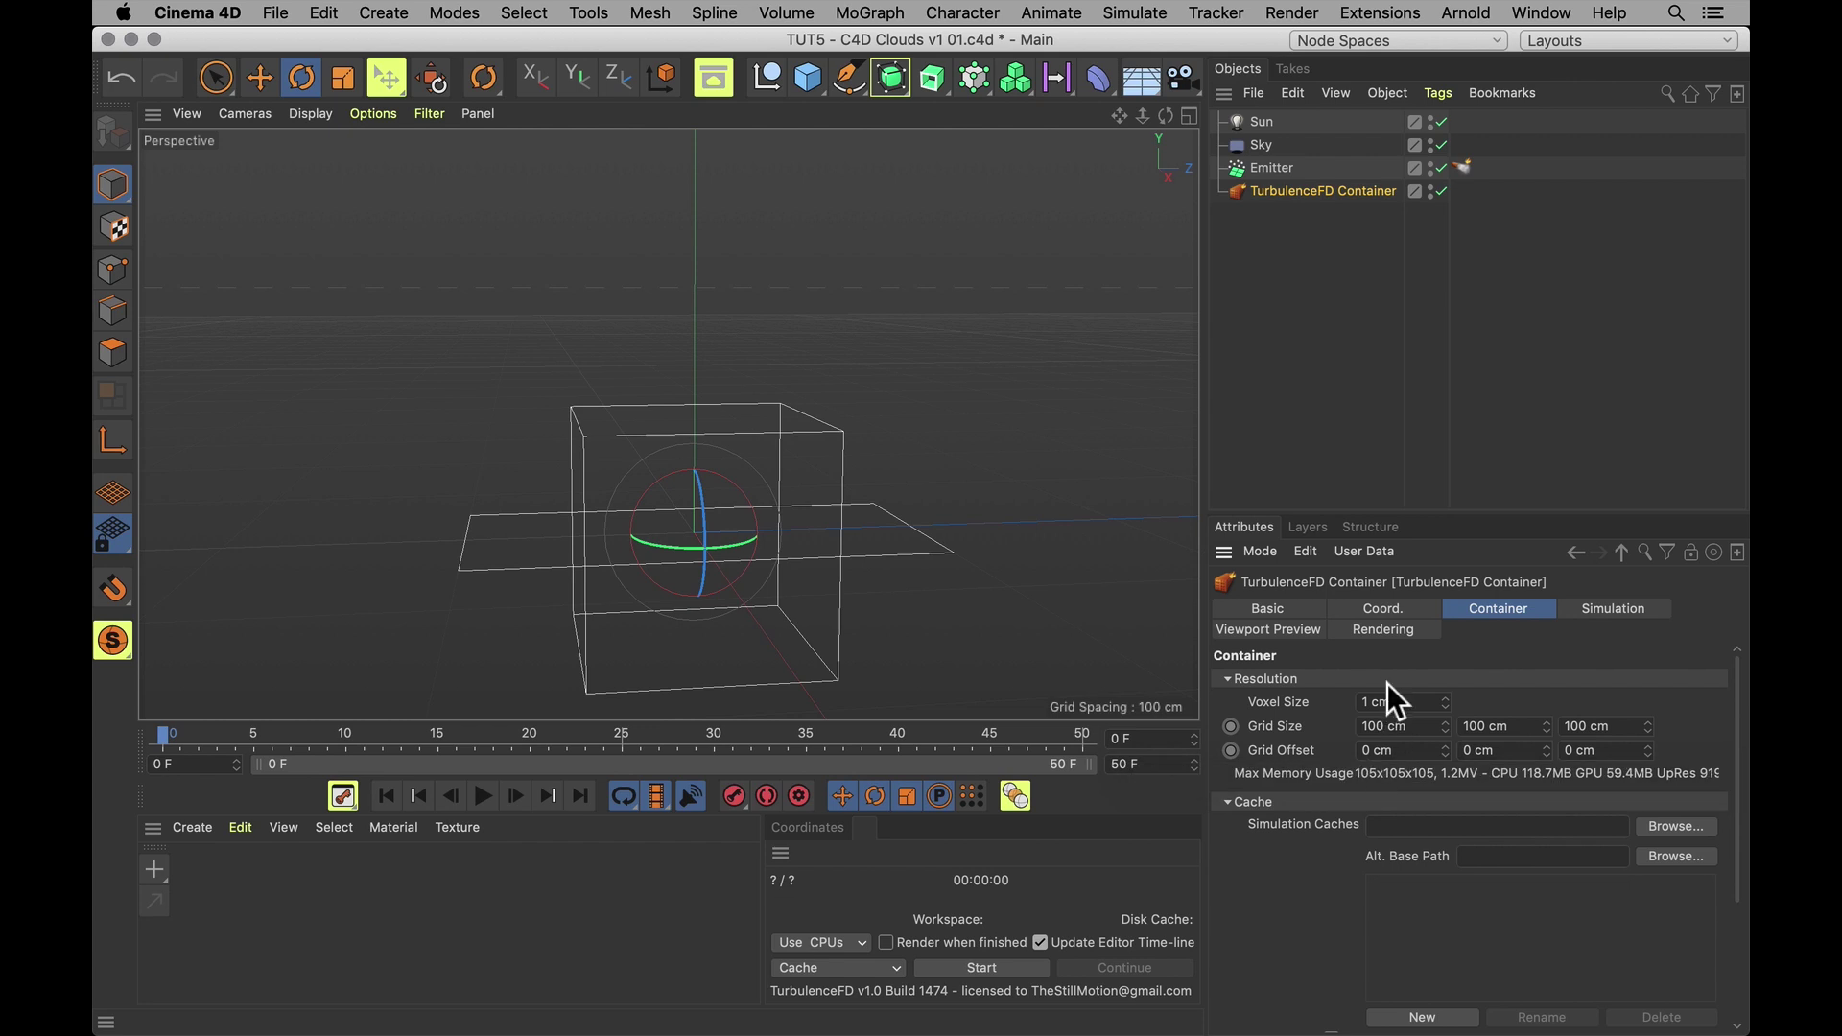
double_click(1386, 726)
text(500)
key(Return)
key(Tab)
text(300)
key(Tab)
text(500)
key(Return)
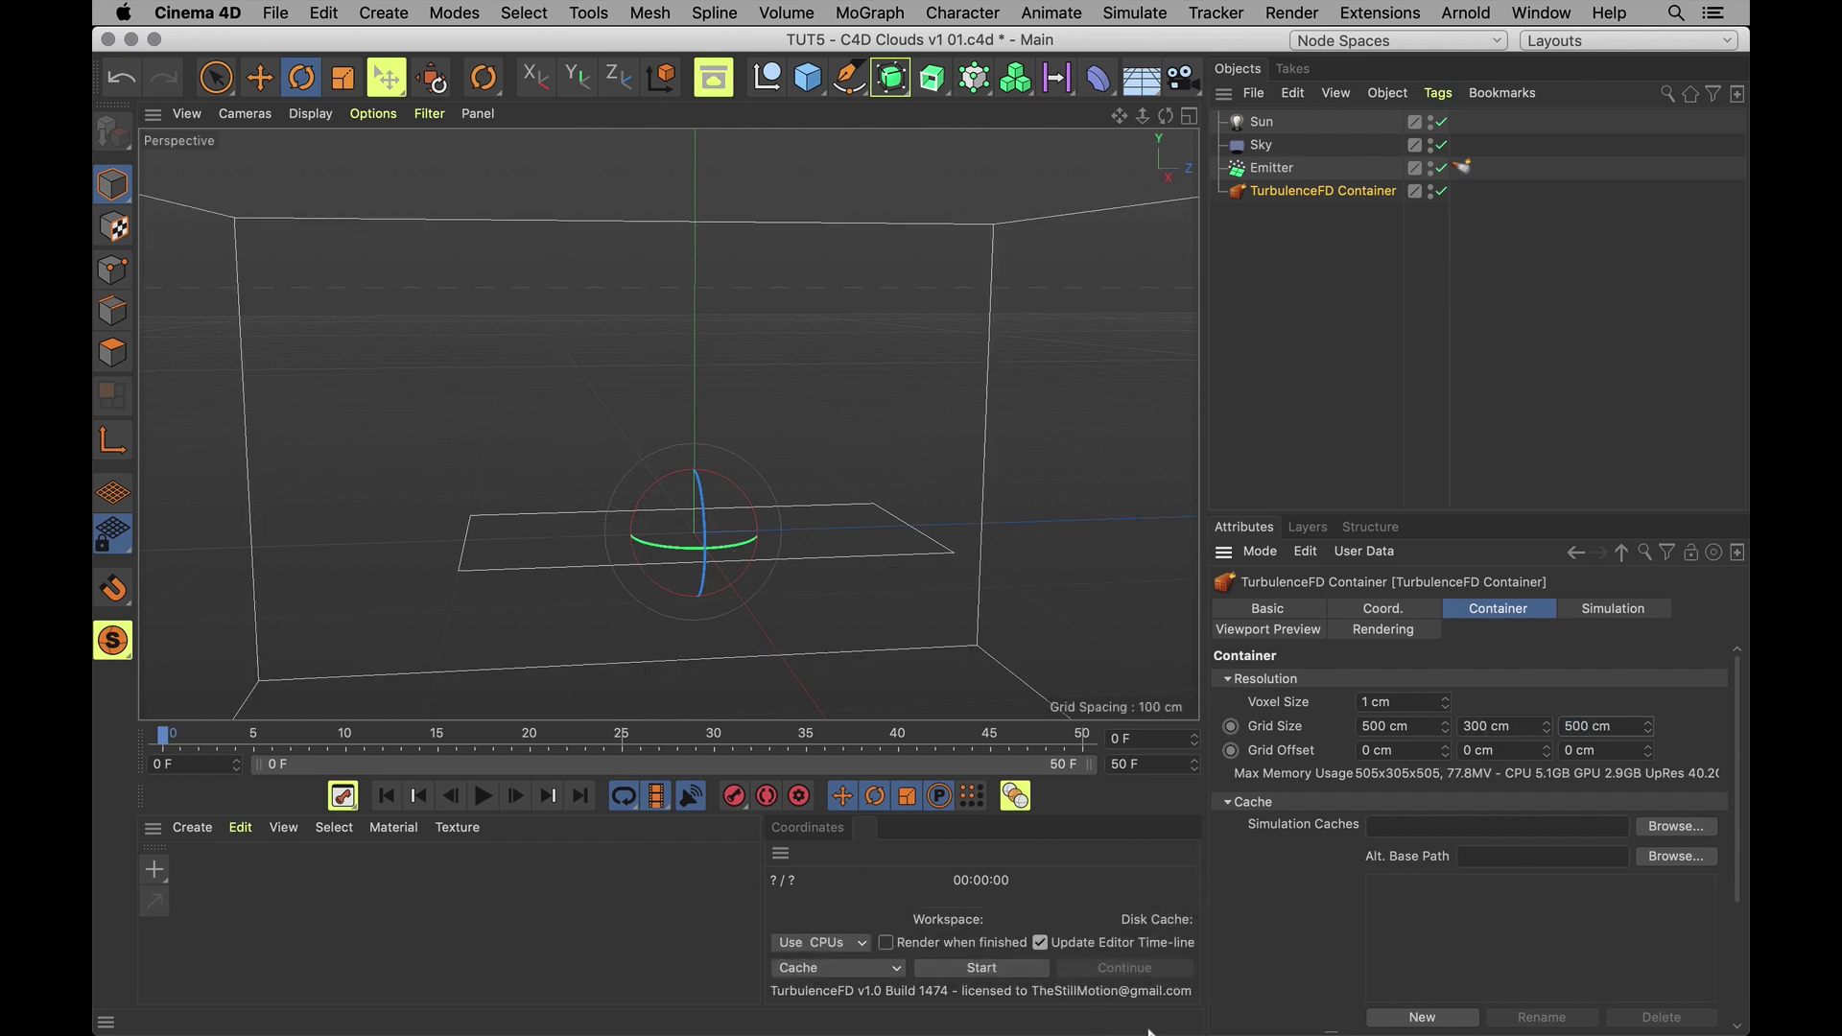
Point the cache to the CACHES folder, create a new cache, and disable Temperature caching
scroll(1310, 972, down, 2)
click(1674, 771)
key(shift+Return)
click(1316, 927)
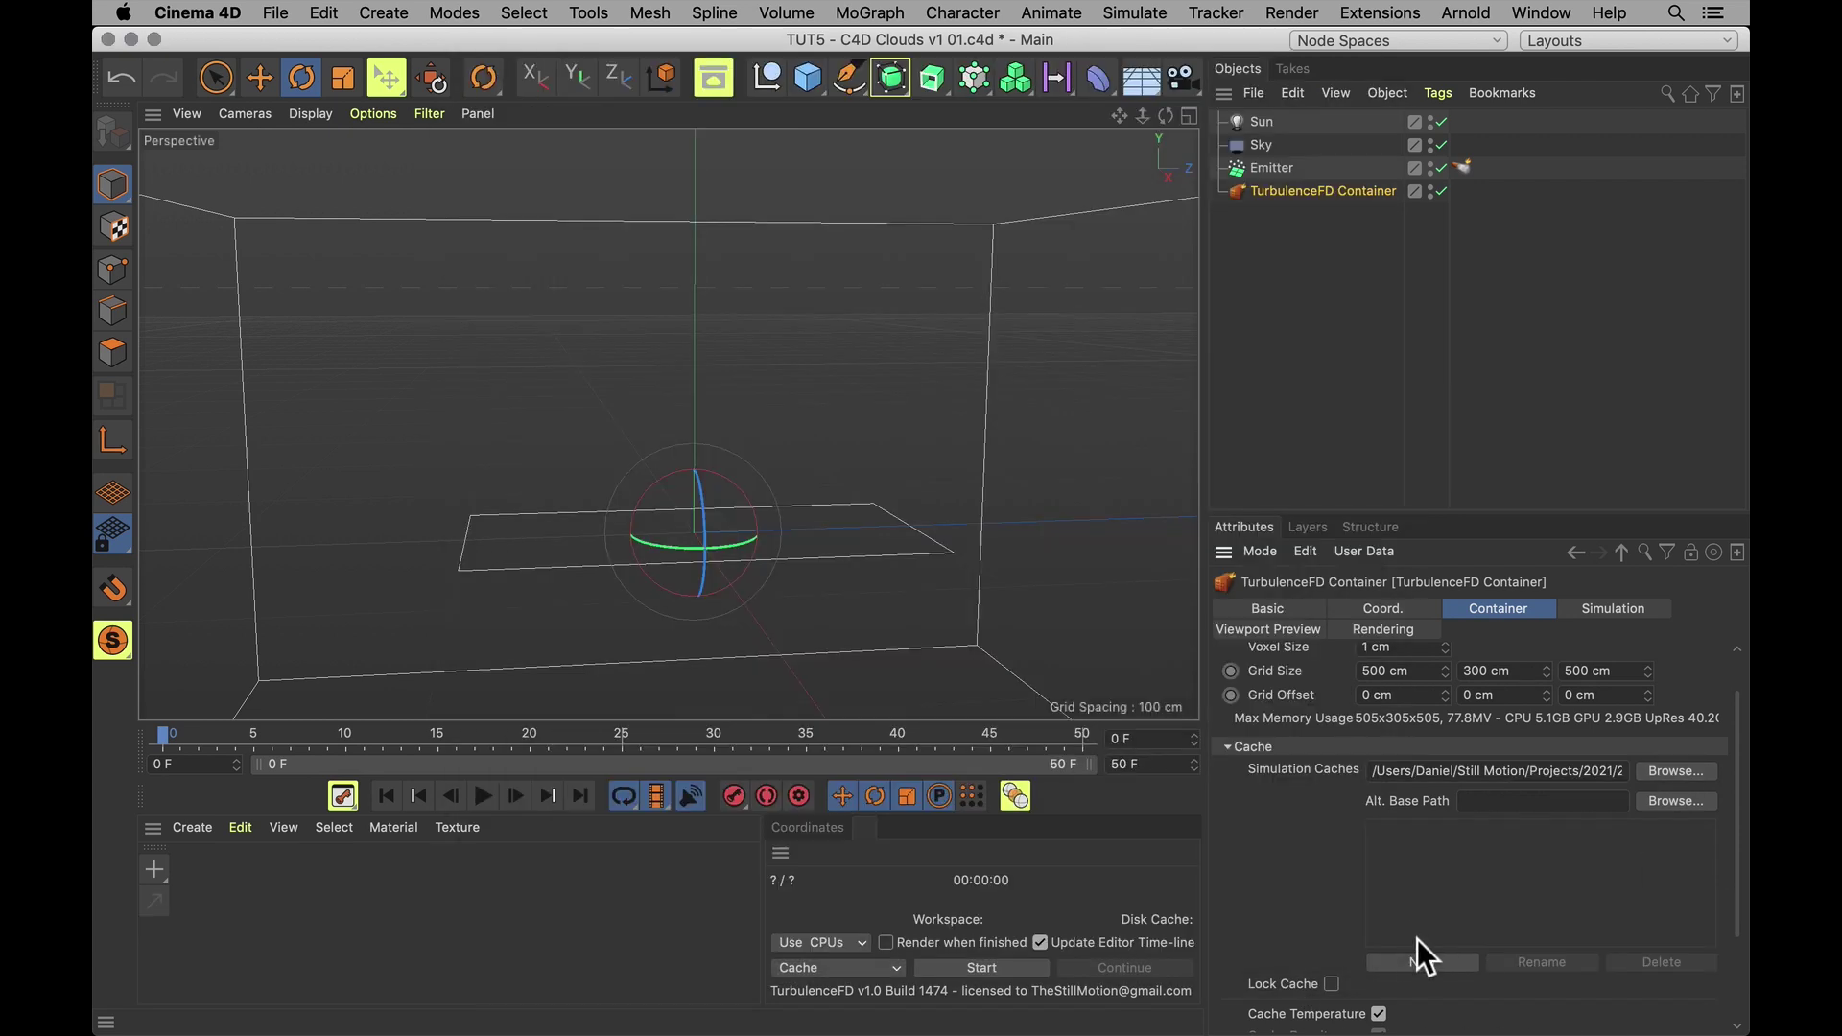
click(1408, 960)
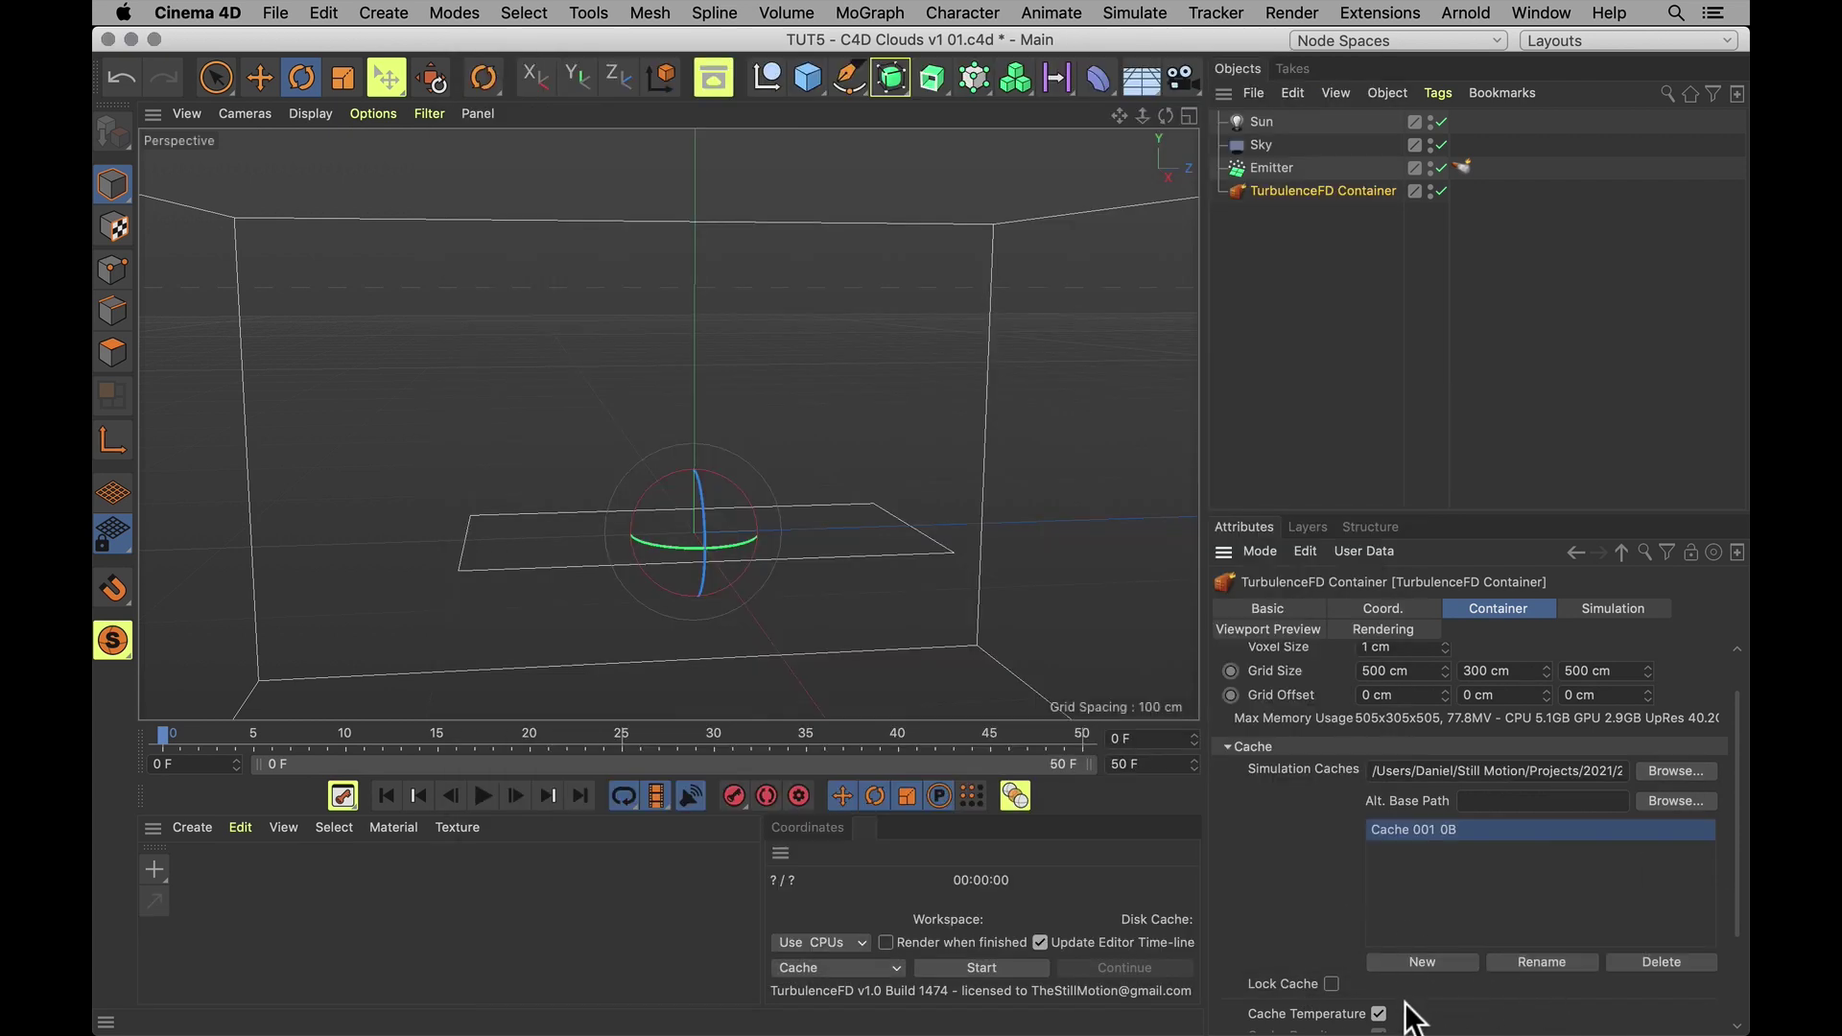
scroll(1412, 959, down, 5)
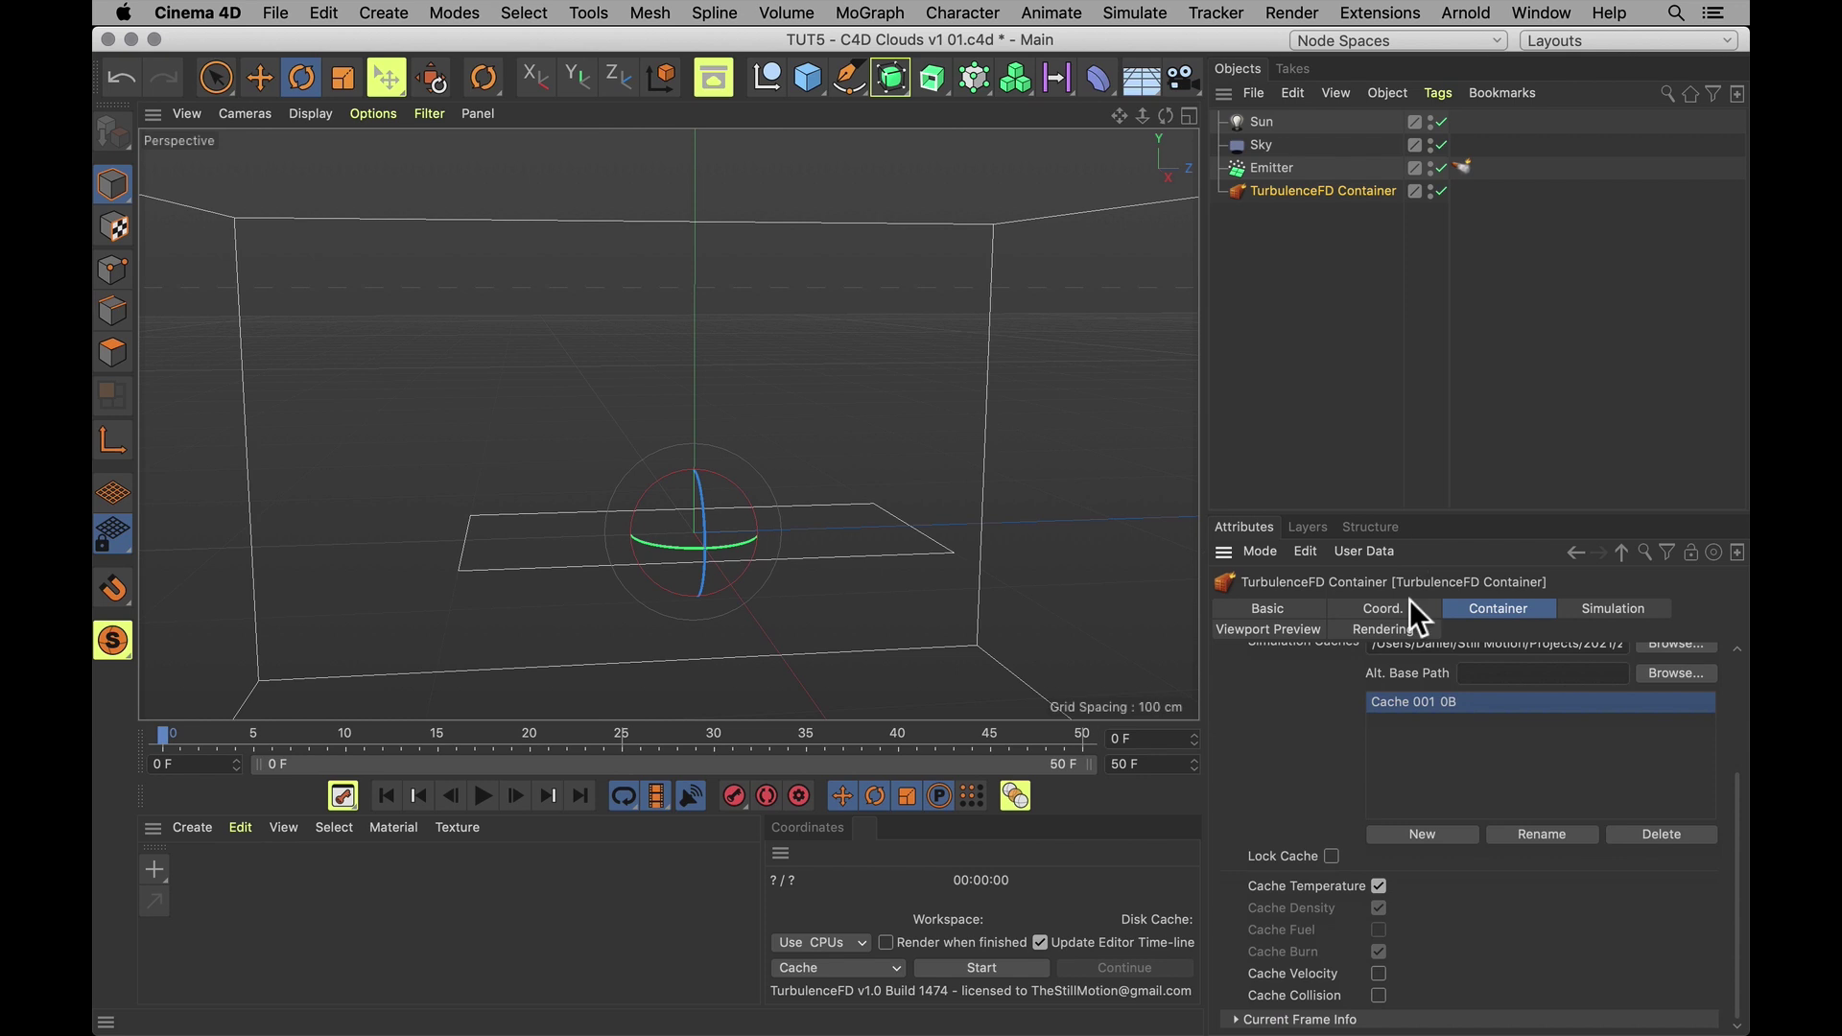
click(1378, 885)
click(1378, 908)
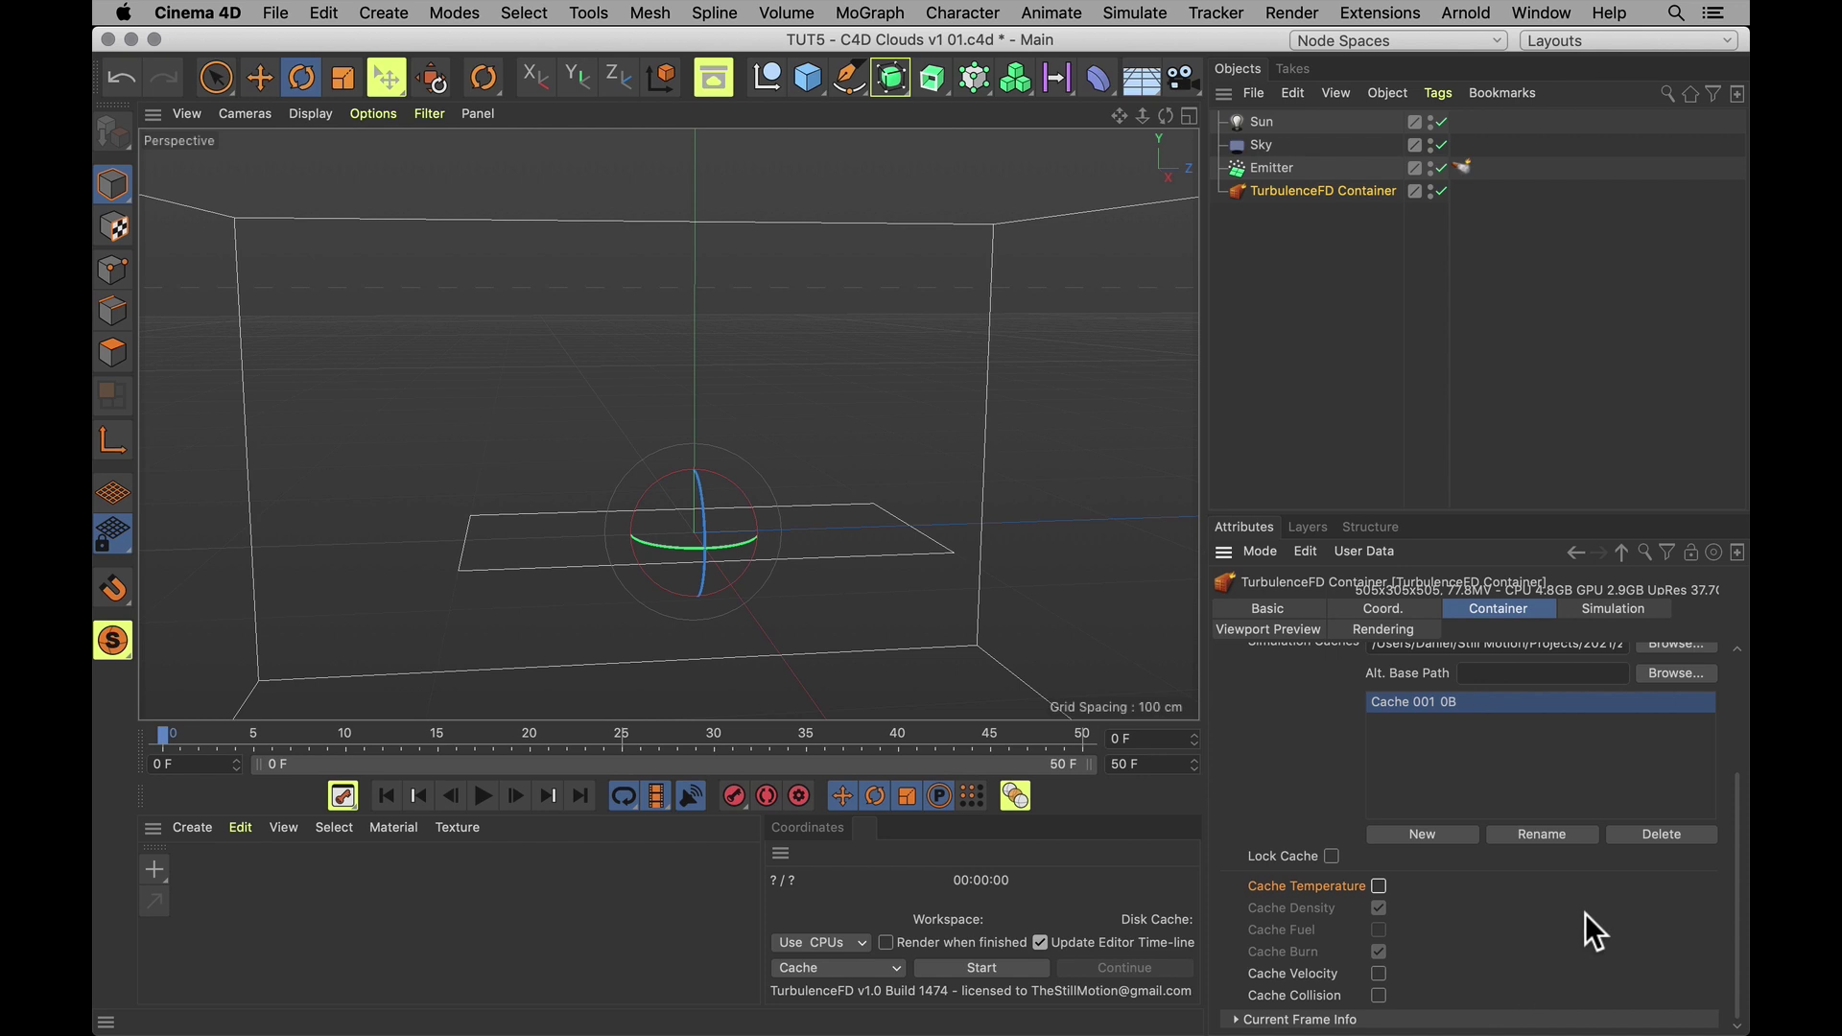
Close the container's bottom (−Y) boundary in the Solver settings
alt+drag(703, 444, 625, 502)
key(e)
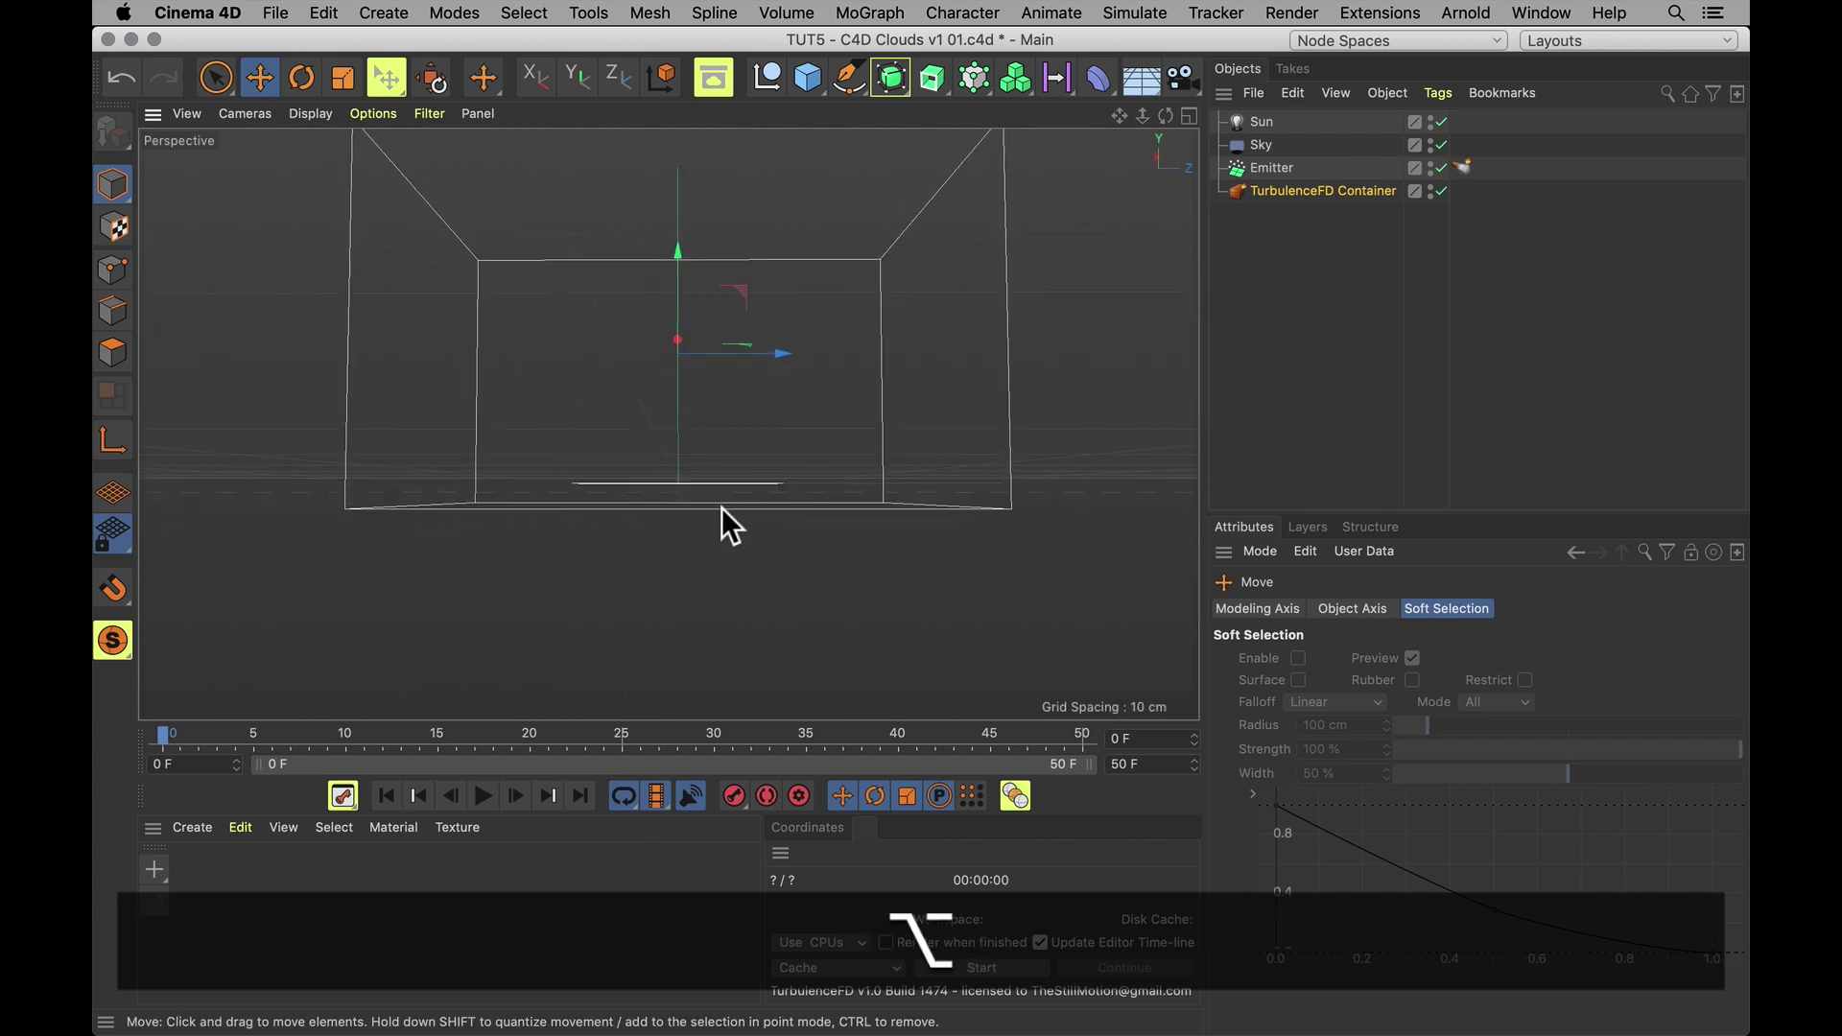
alt+drag(800, 513, 676, 528)
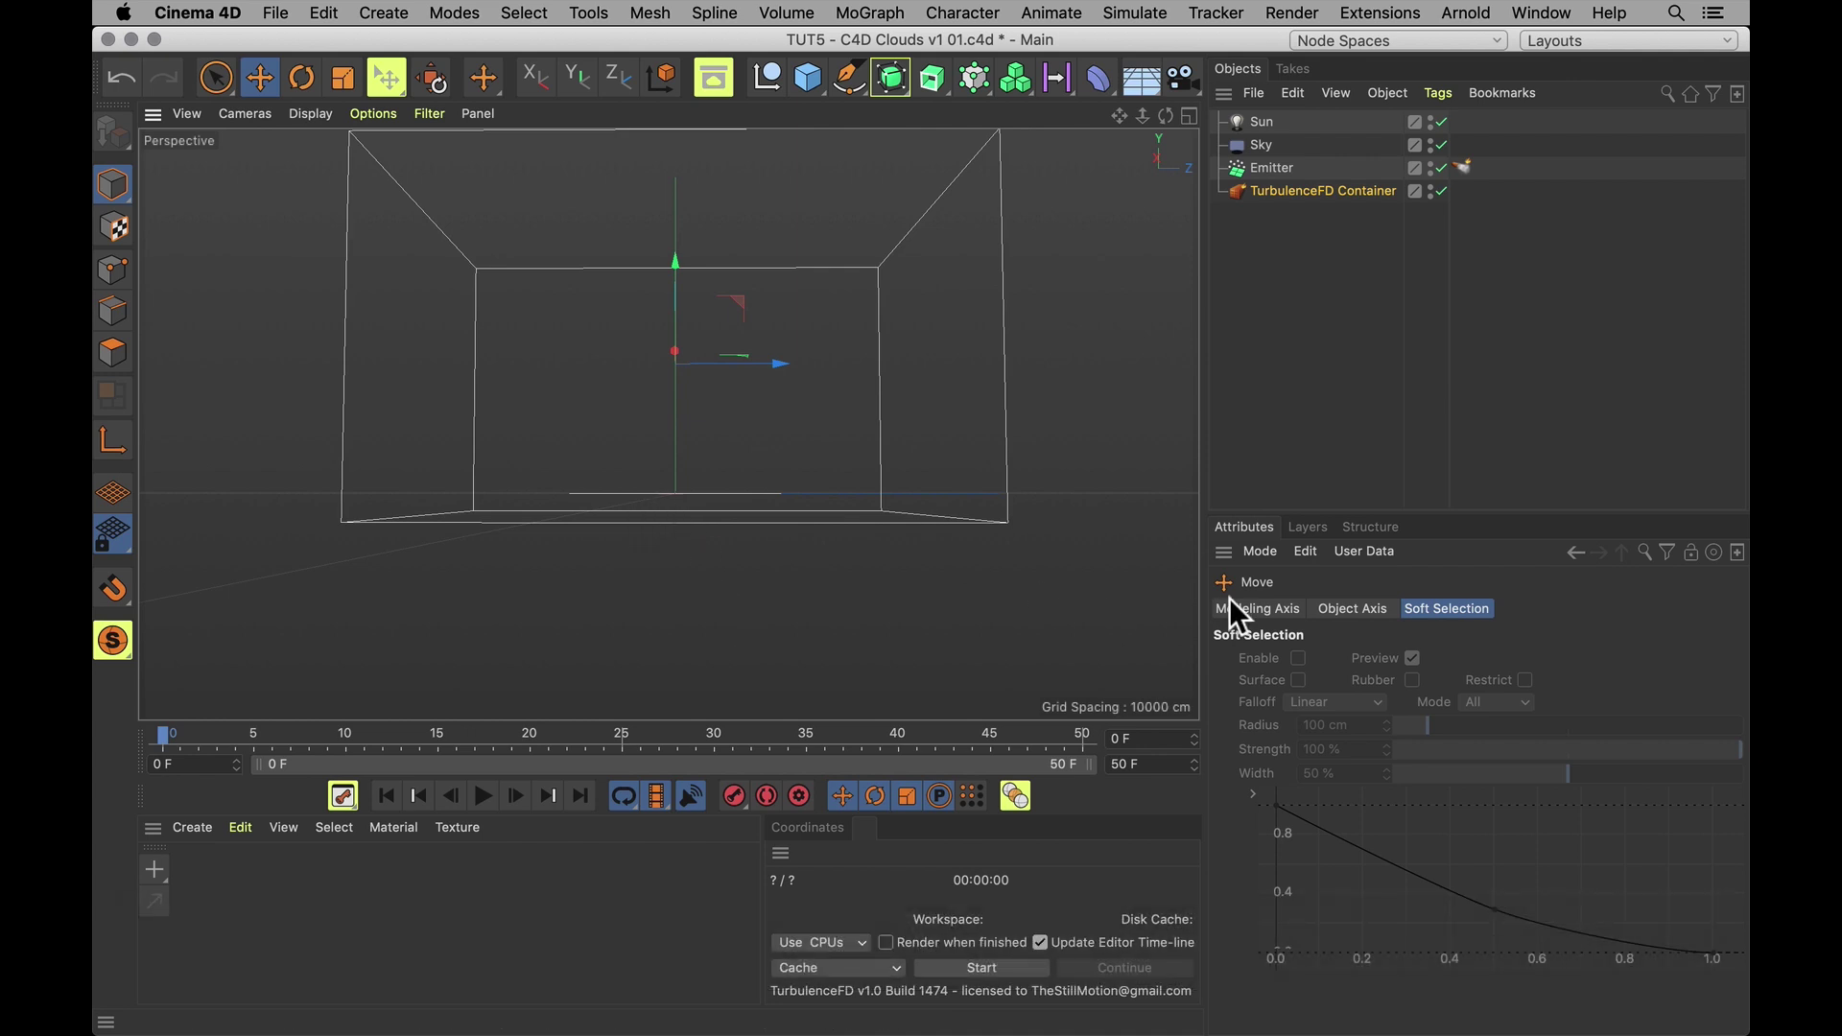
click(1315, 192)
click(1604, 609)
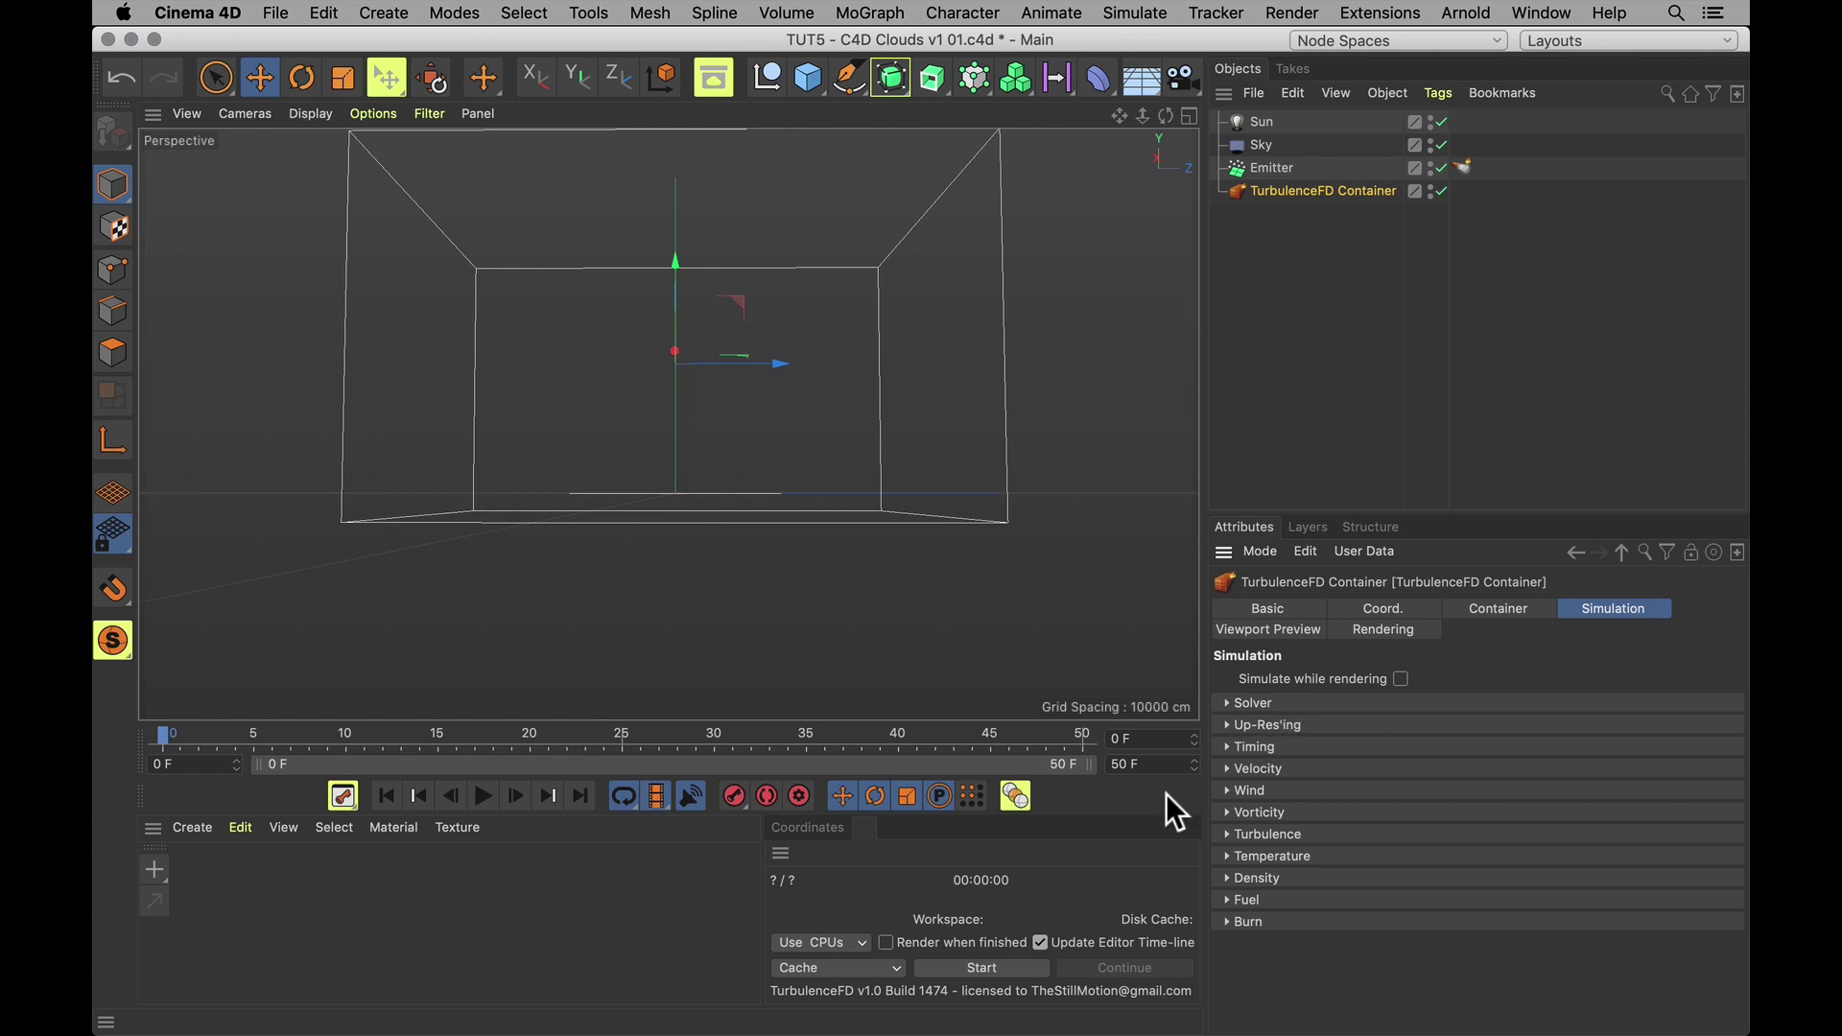
click(1259, 706)
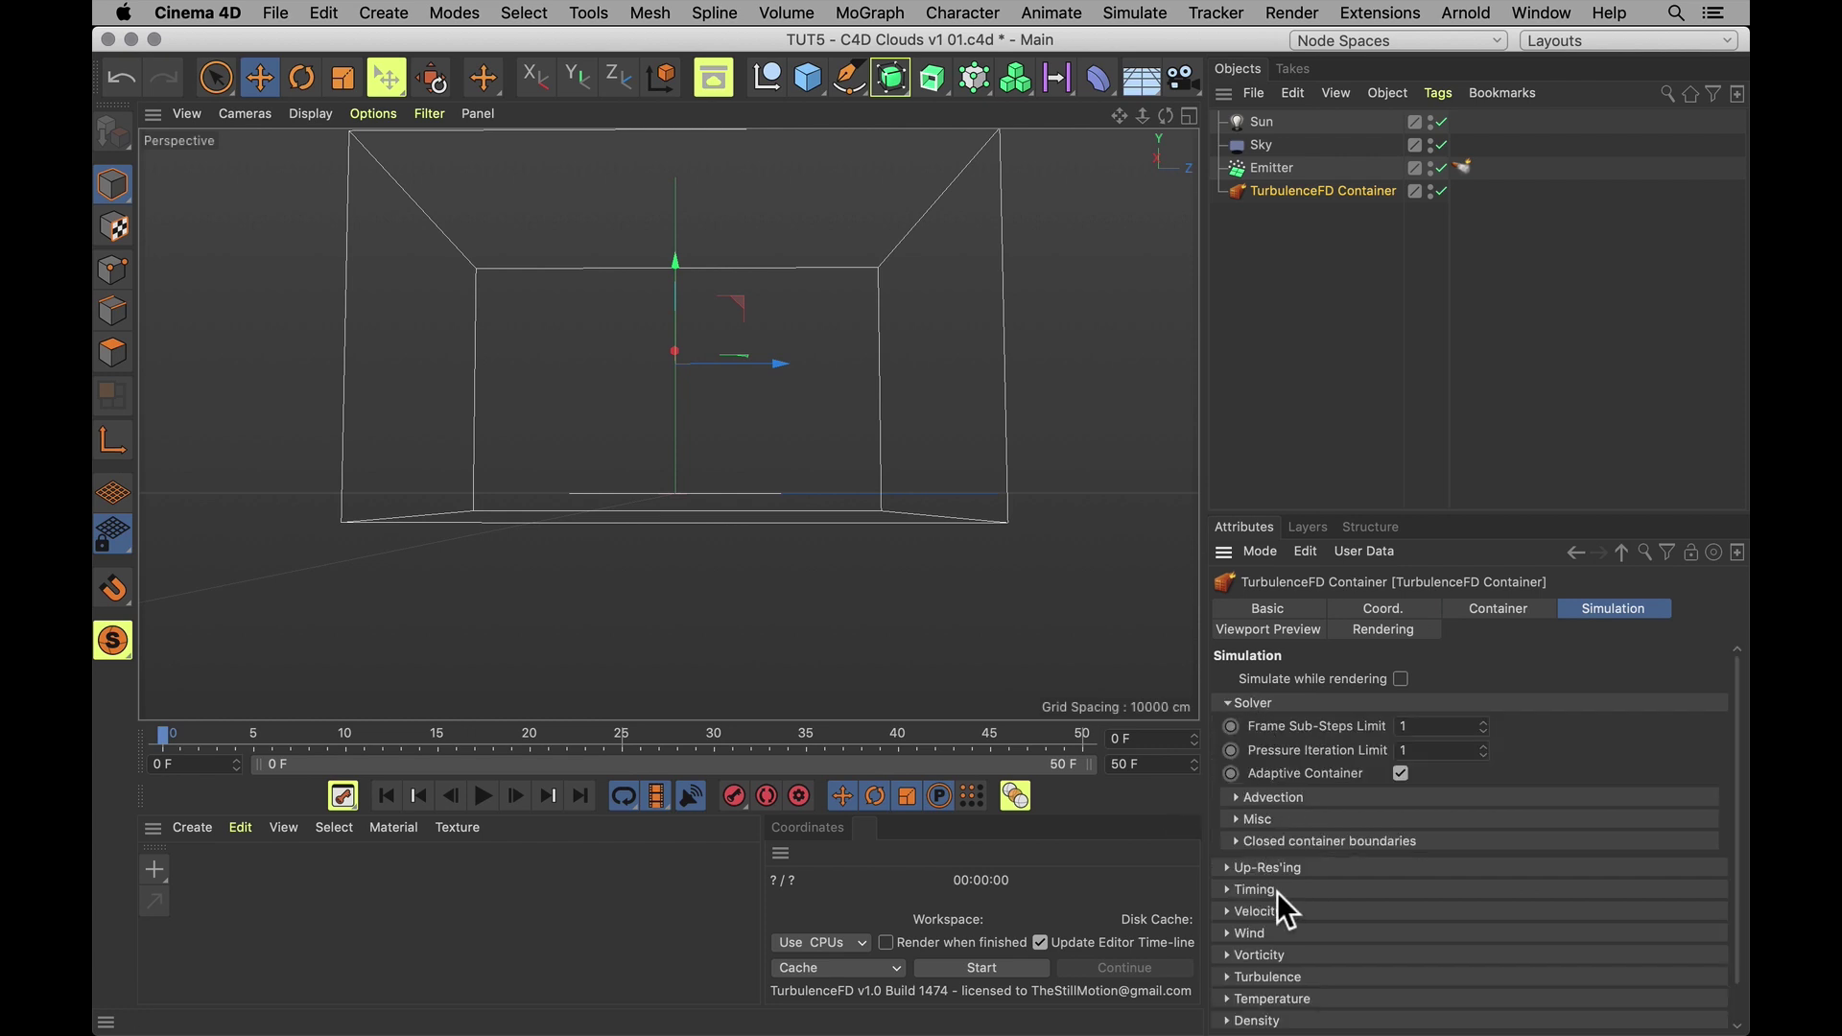
click(1265, 842)
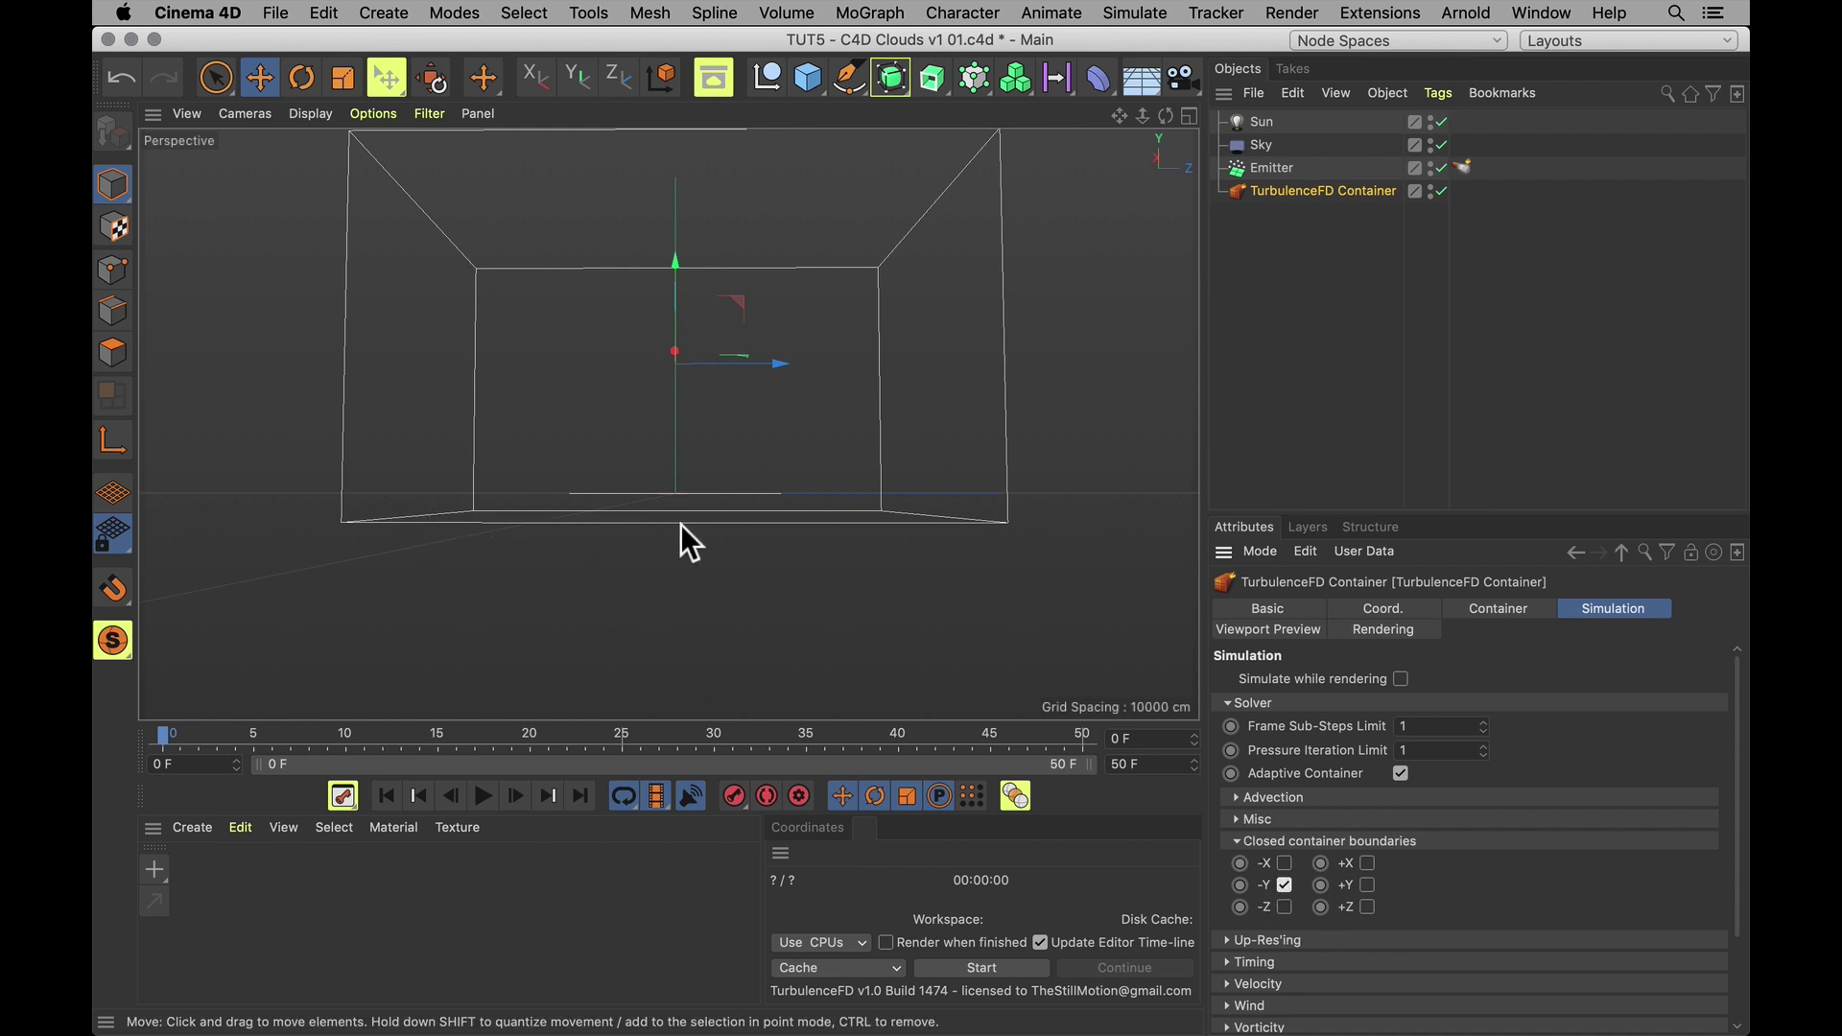
Activate the container's Density simulation channel
alt+drag(719, 505, 741, 430)
scroll(1426, 856, down, 2)
scroll(1427, 856, down, 2)
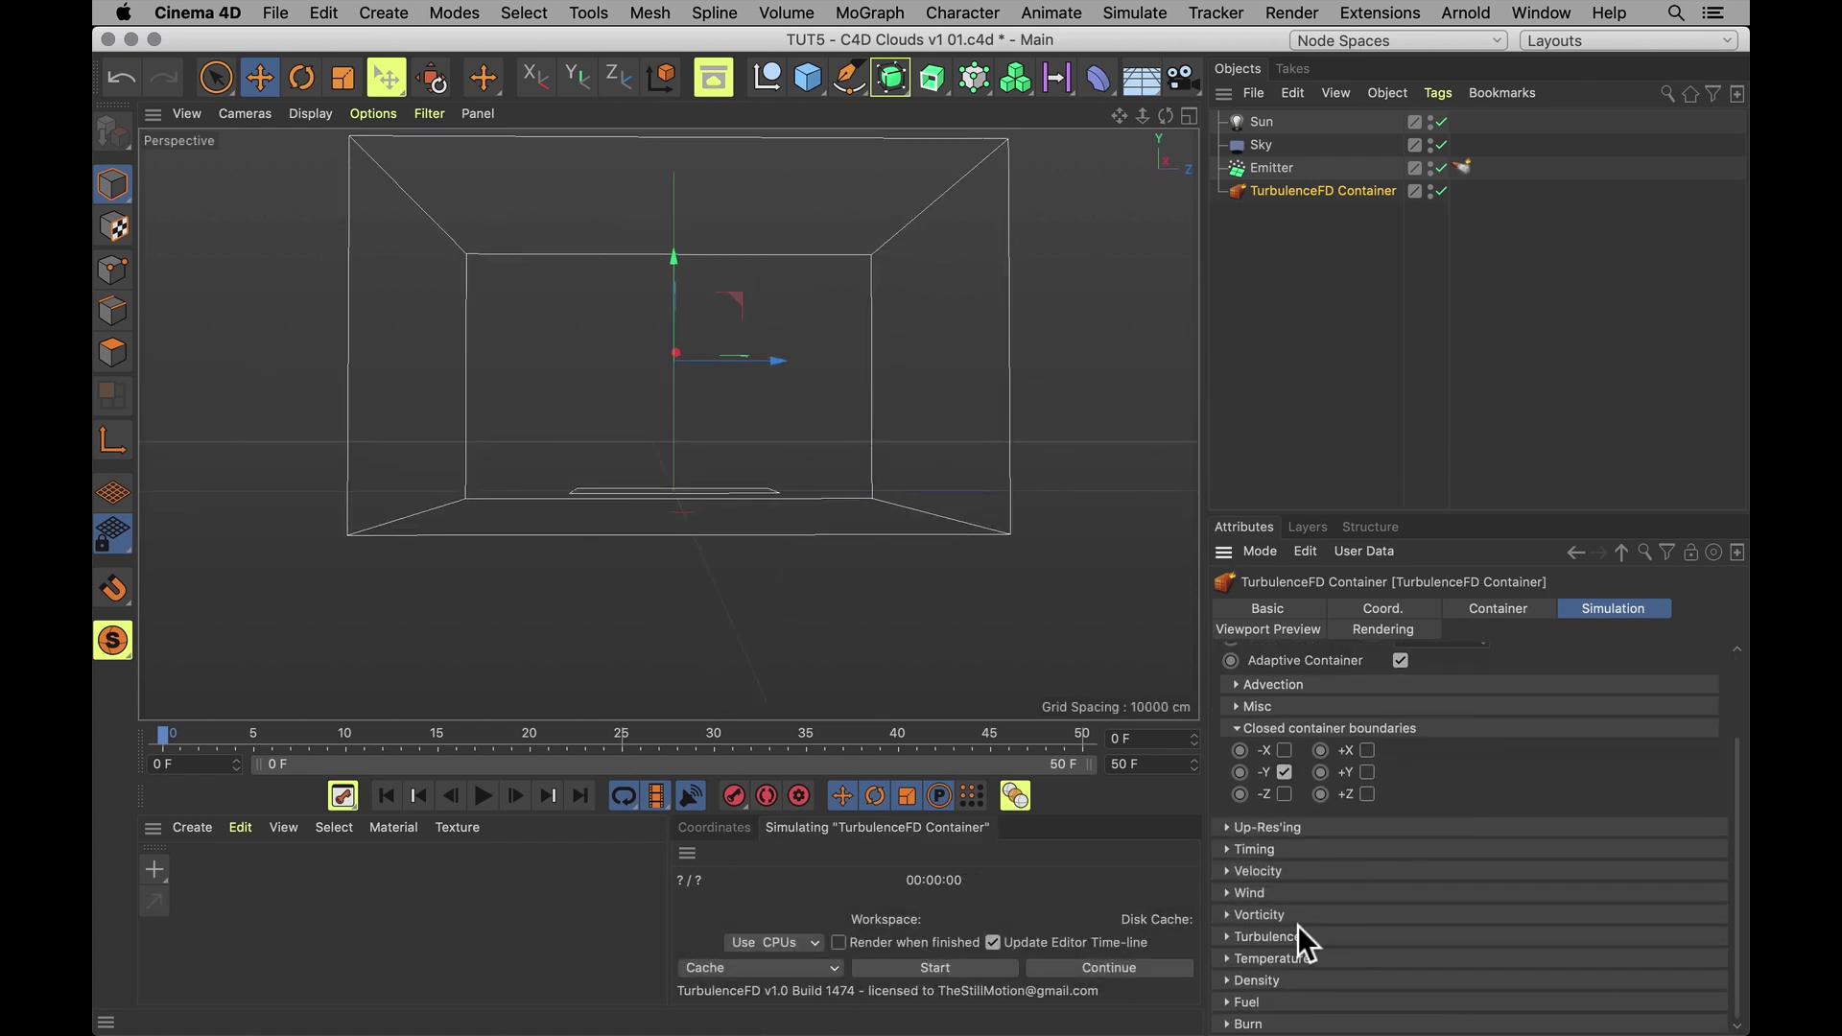
click(1253, 978)
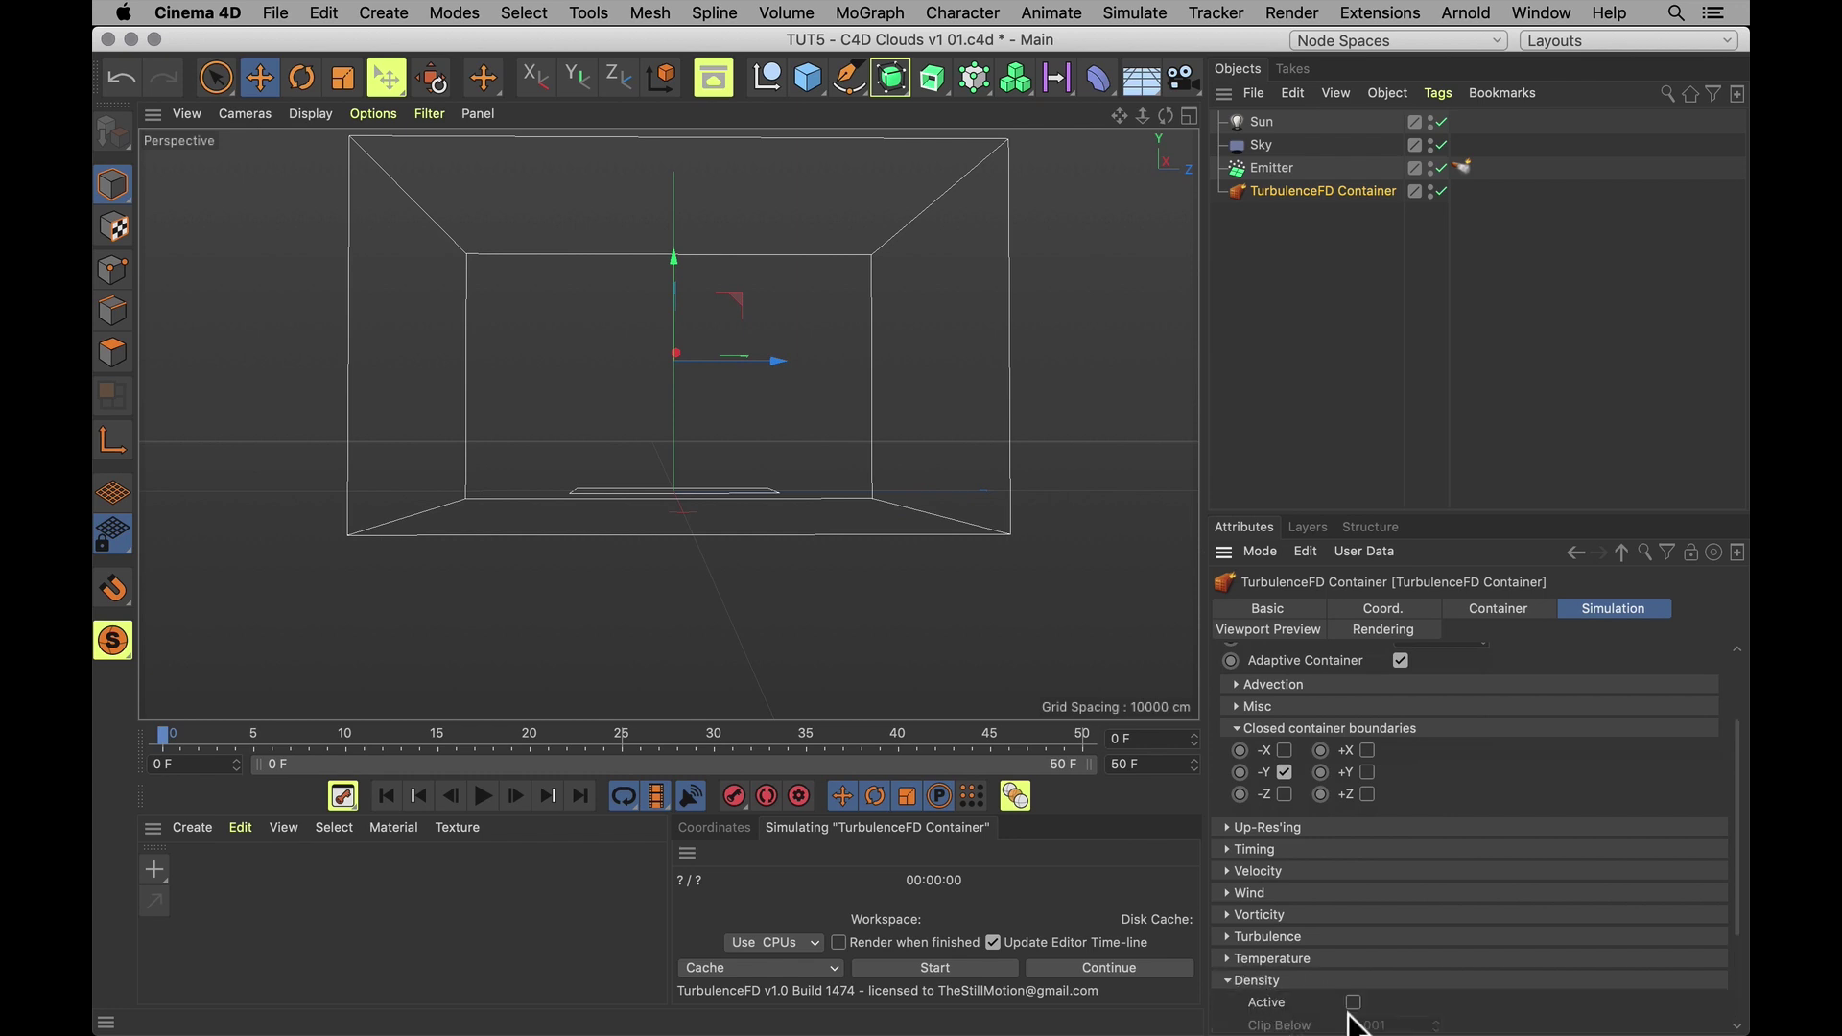
click(1354, 1003)
alt+scroll(1513, 872, down, 4)
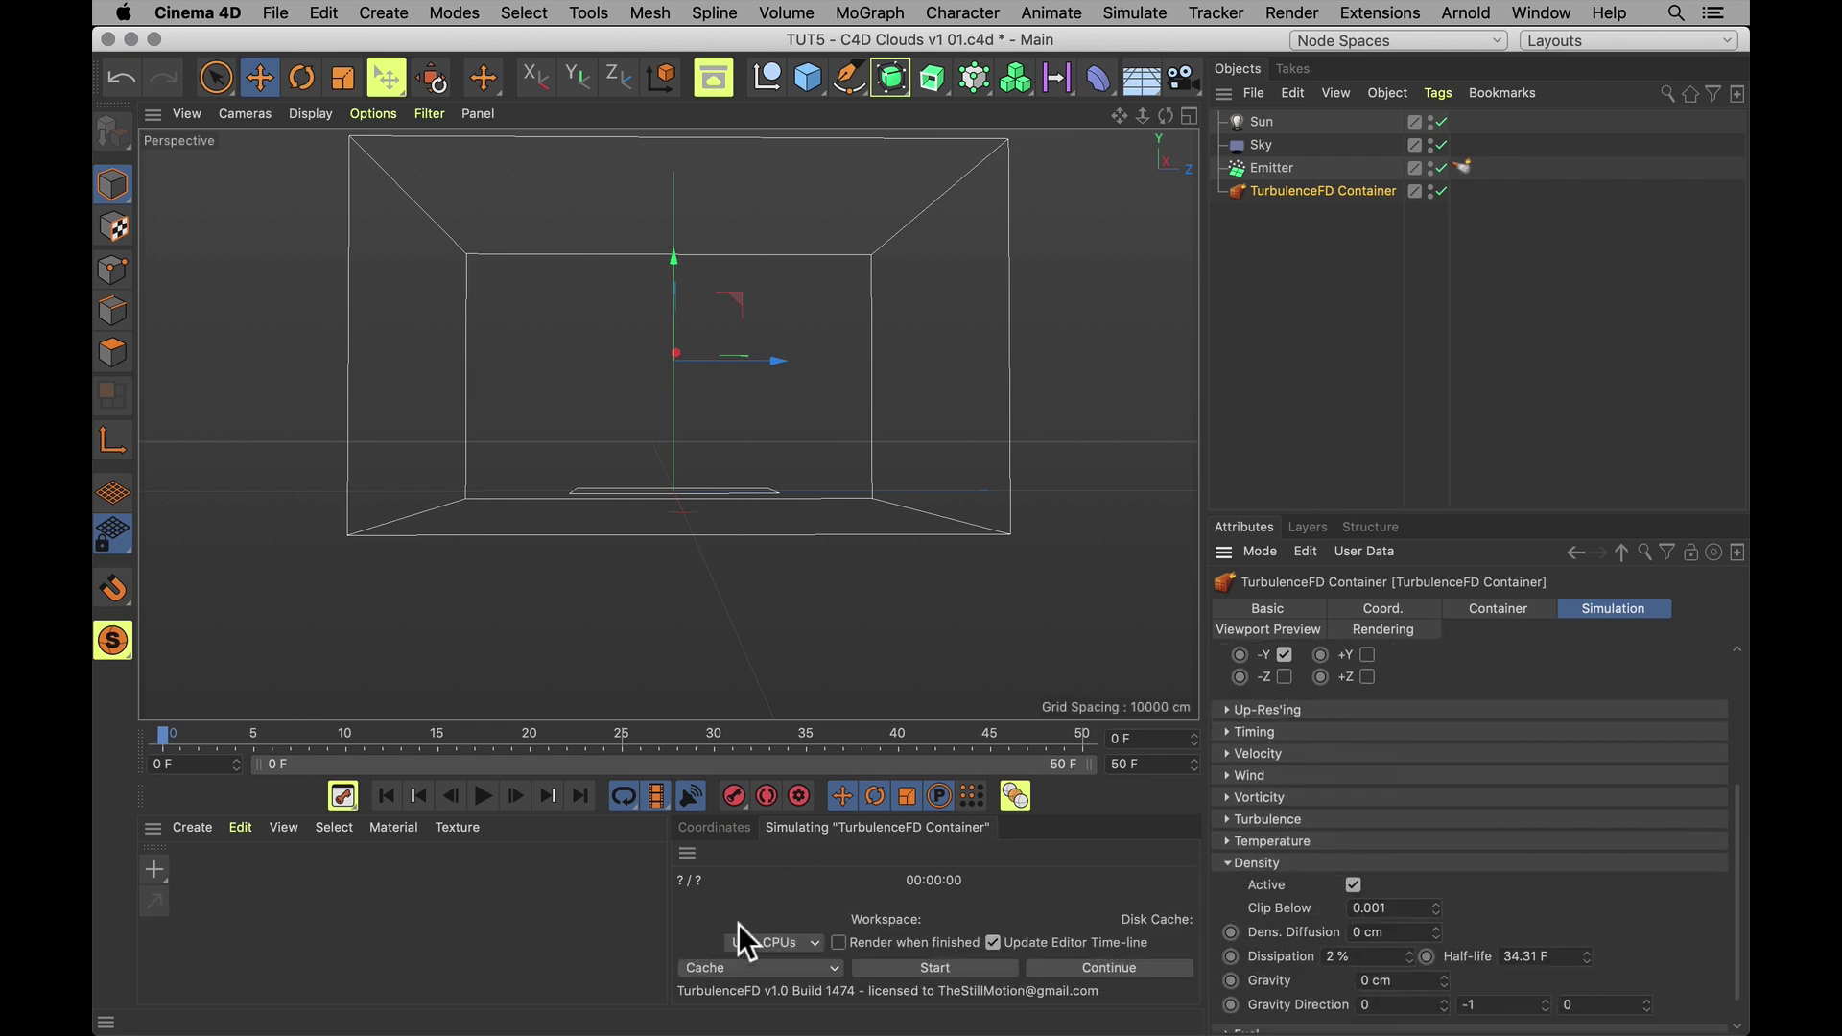
Run the fluid simulation and switch the viewport preview from Temperature to Density
click(931, 967)
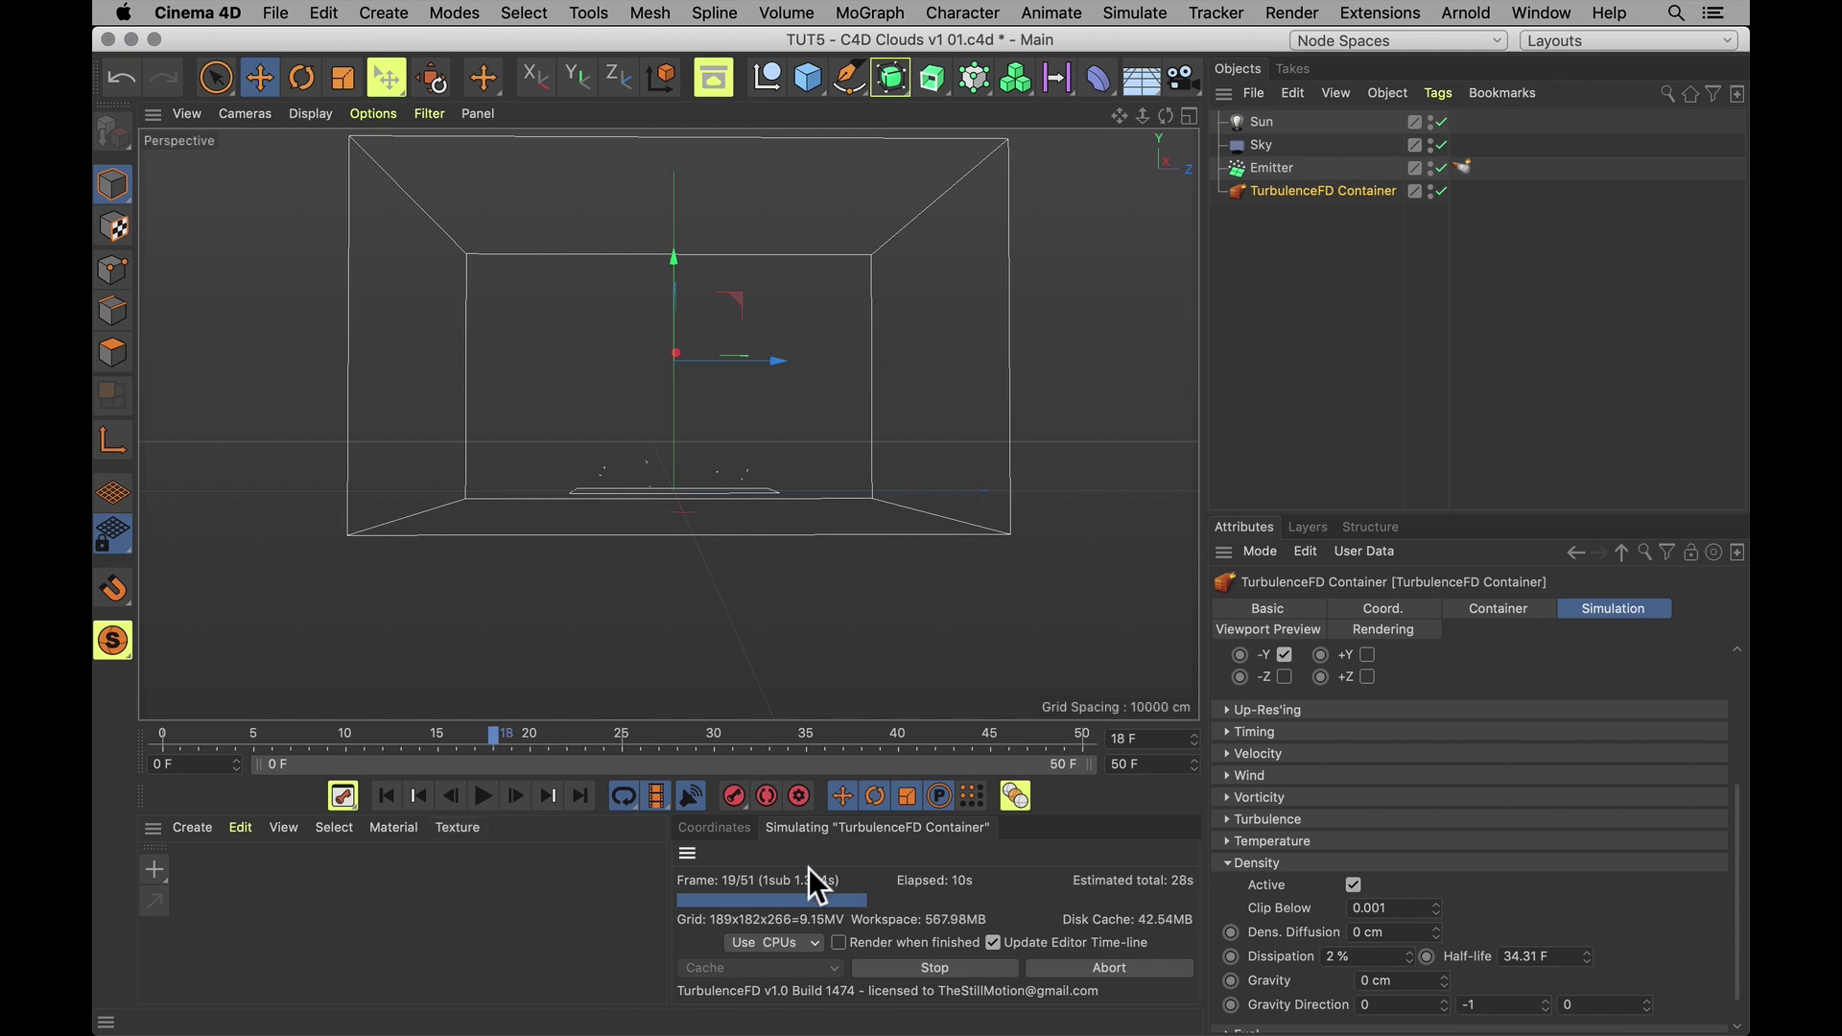
click(1274, 625)
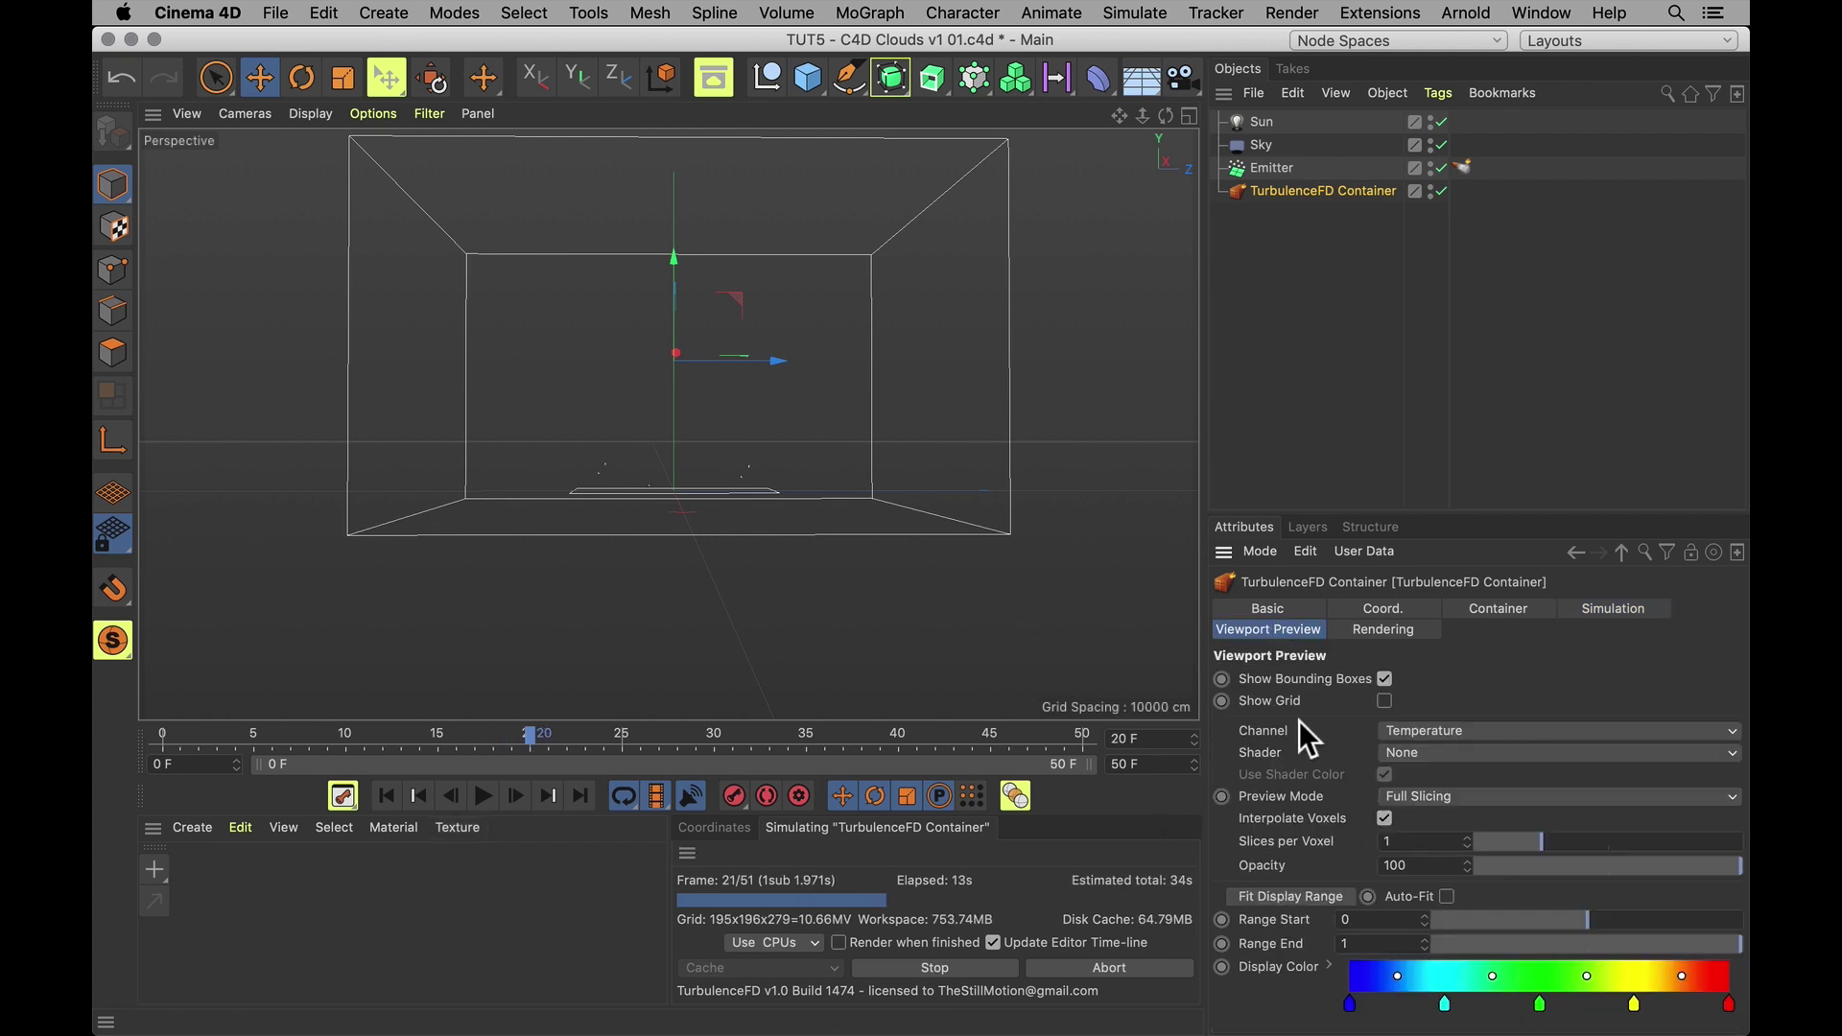
click(1437, 729)
click(1442, 751)
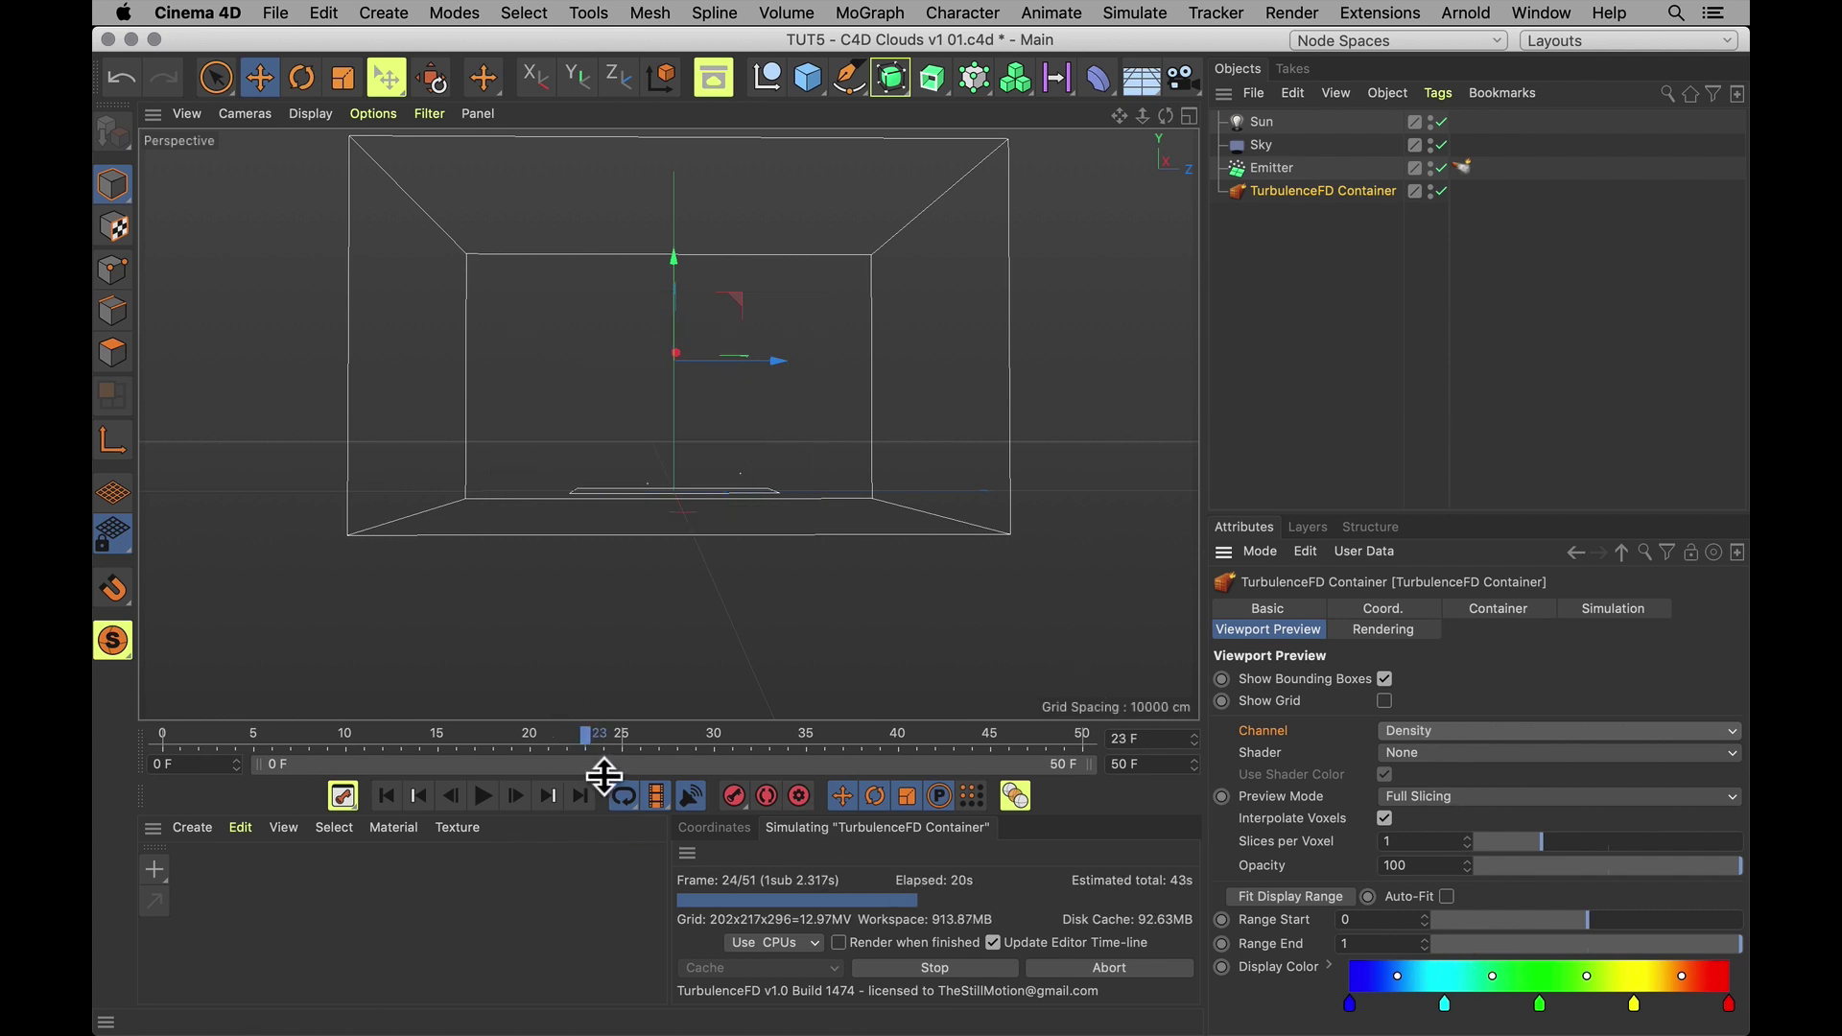
Scrub through frames 9 to about 31 to watch the cloud grow
click(566, 734)
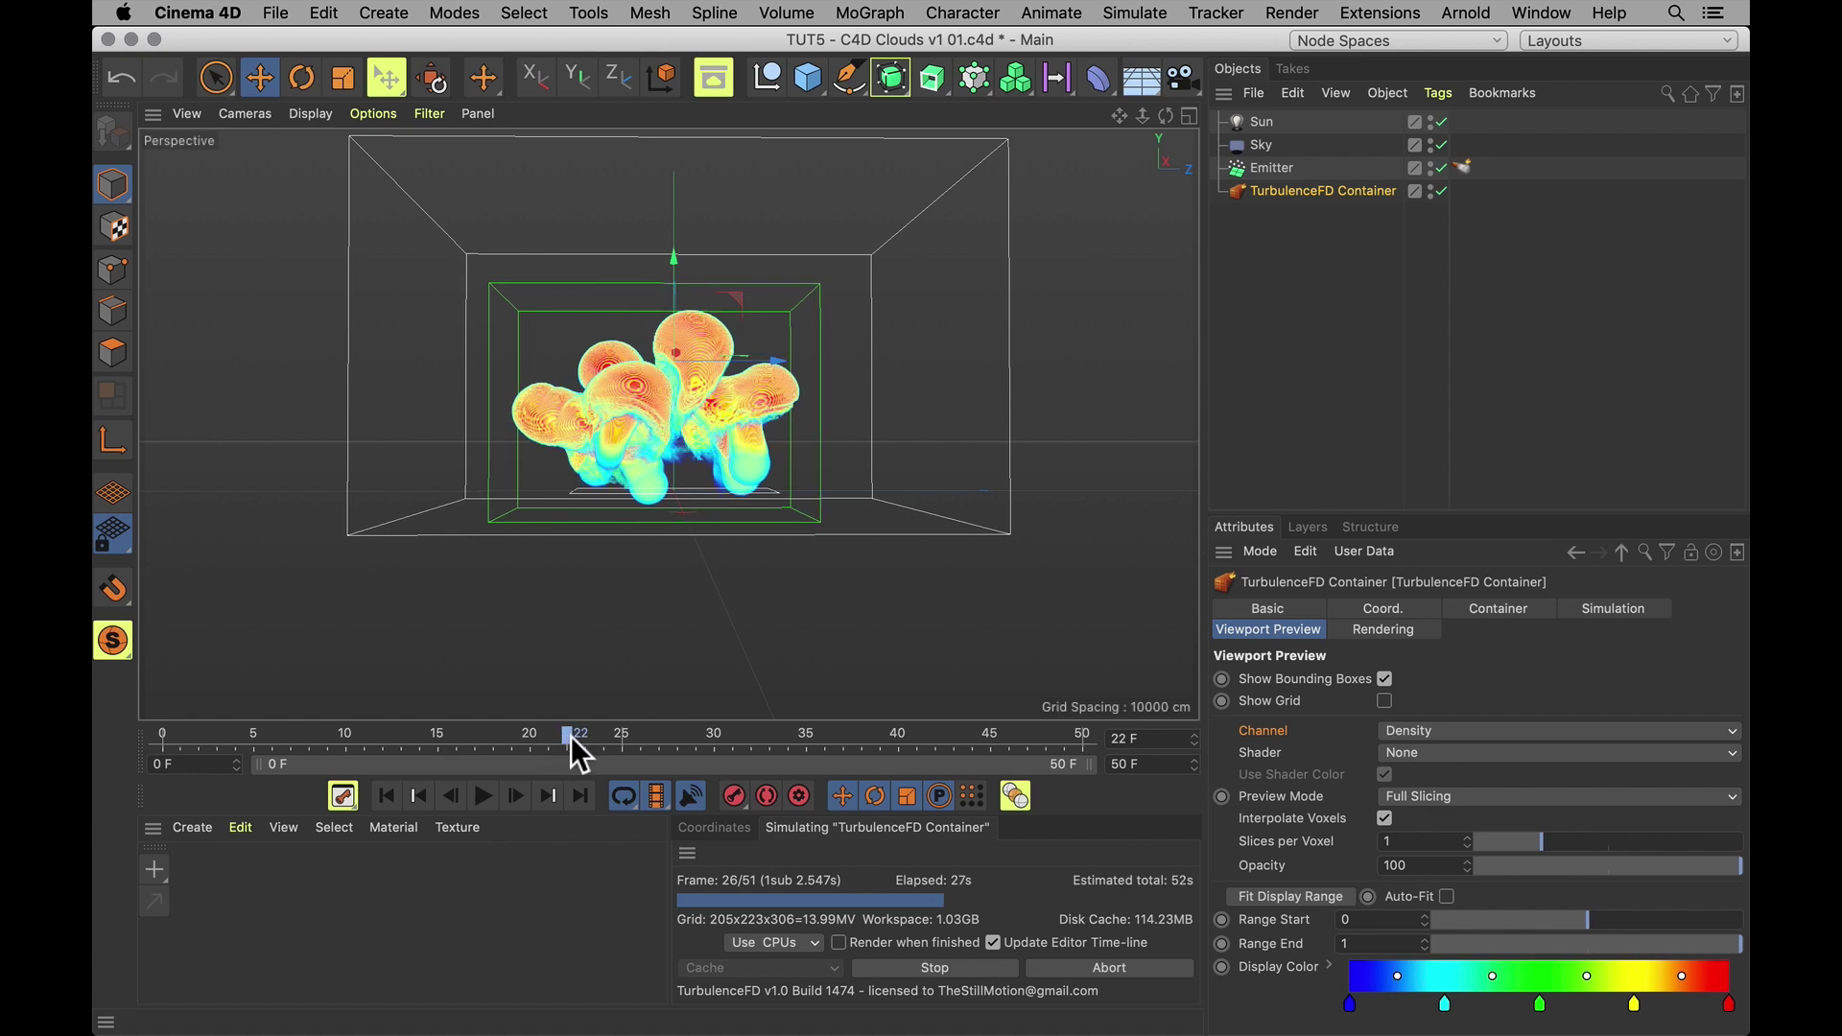
click(1051, 941)
click(620, 735)
click(641, 737)
click(512, 735)
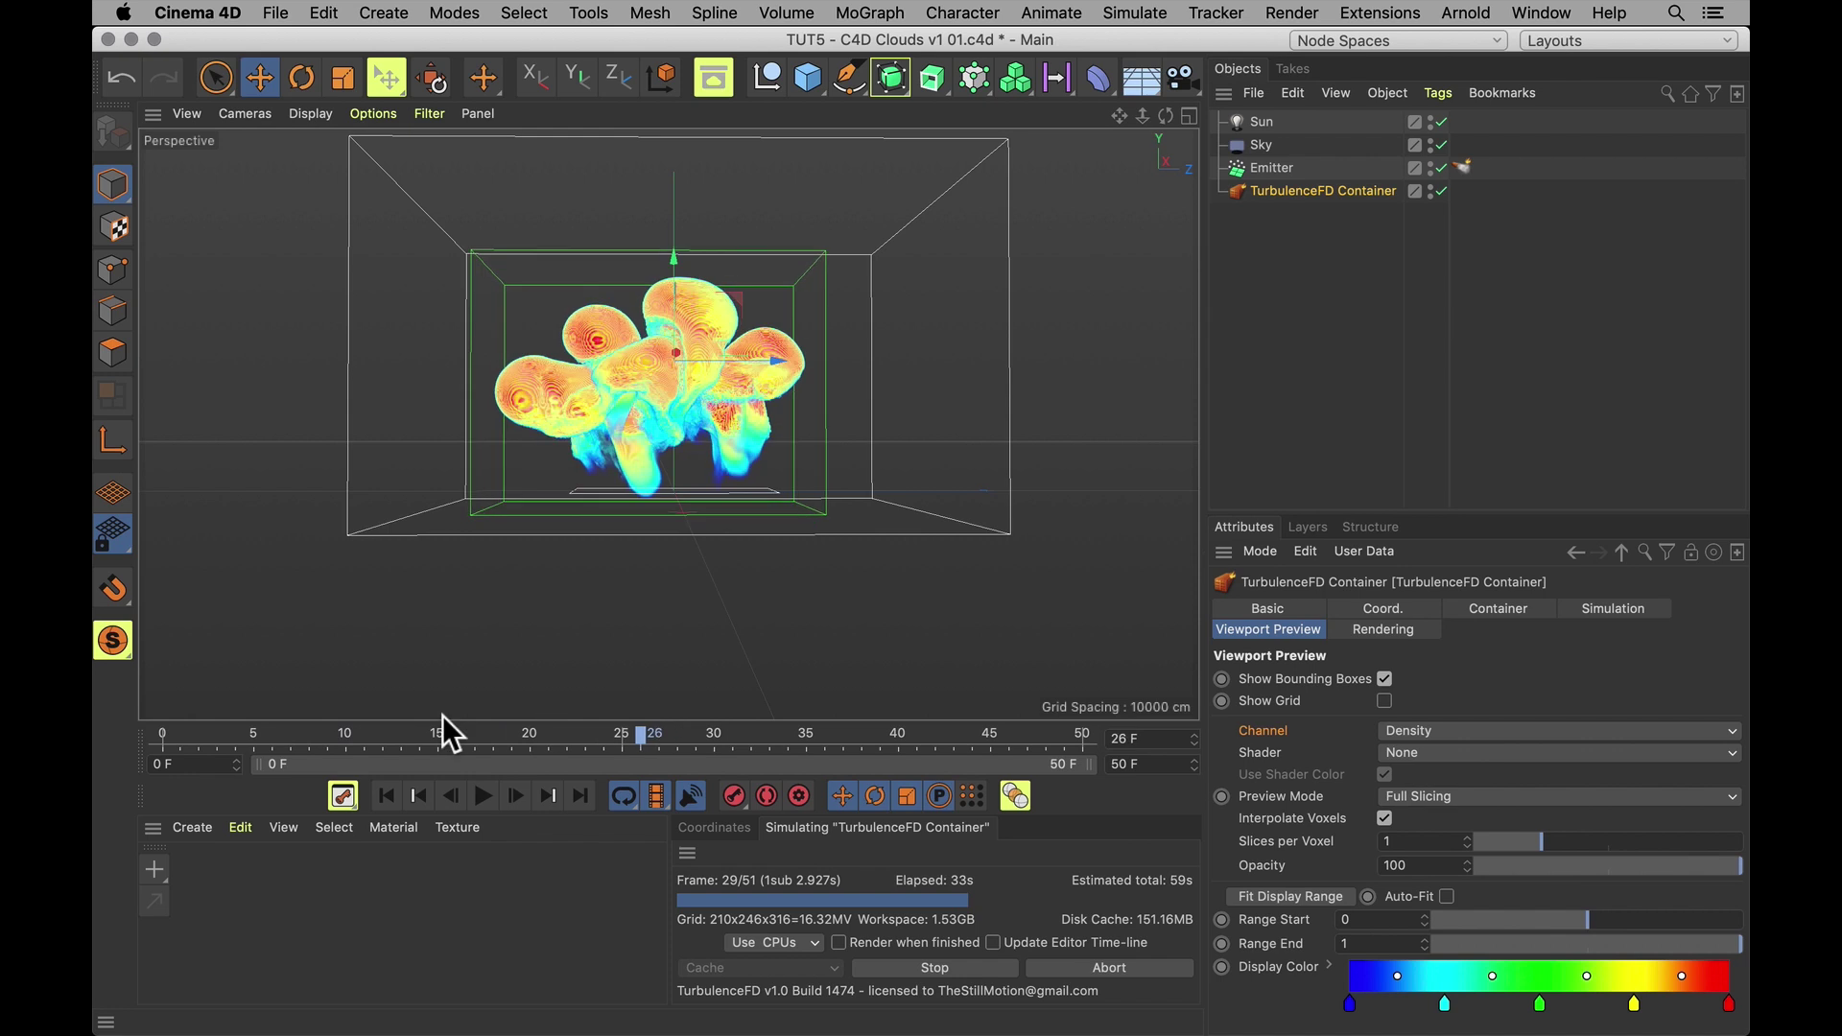
click(327, 734)
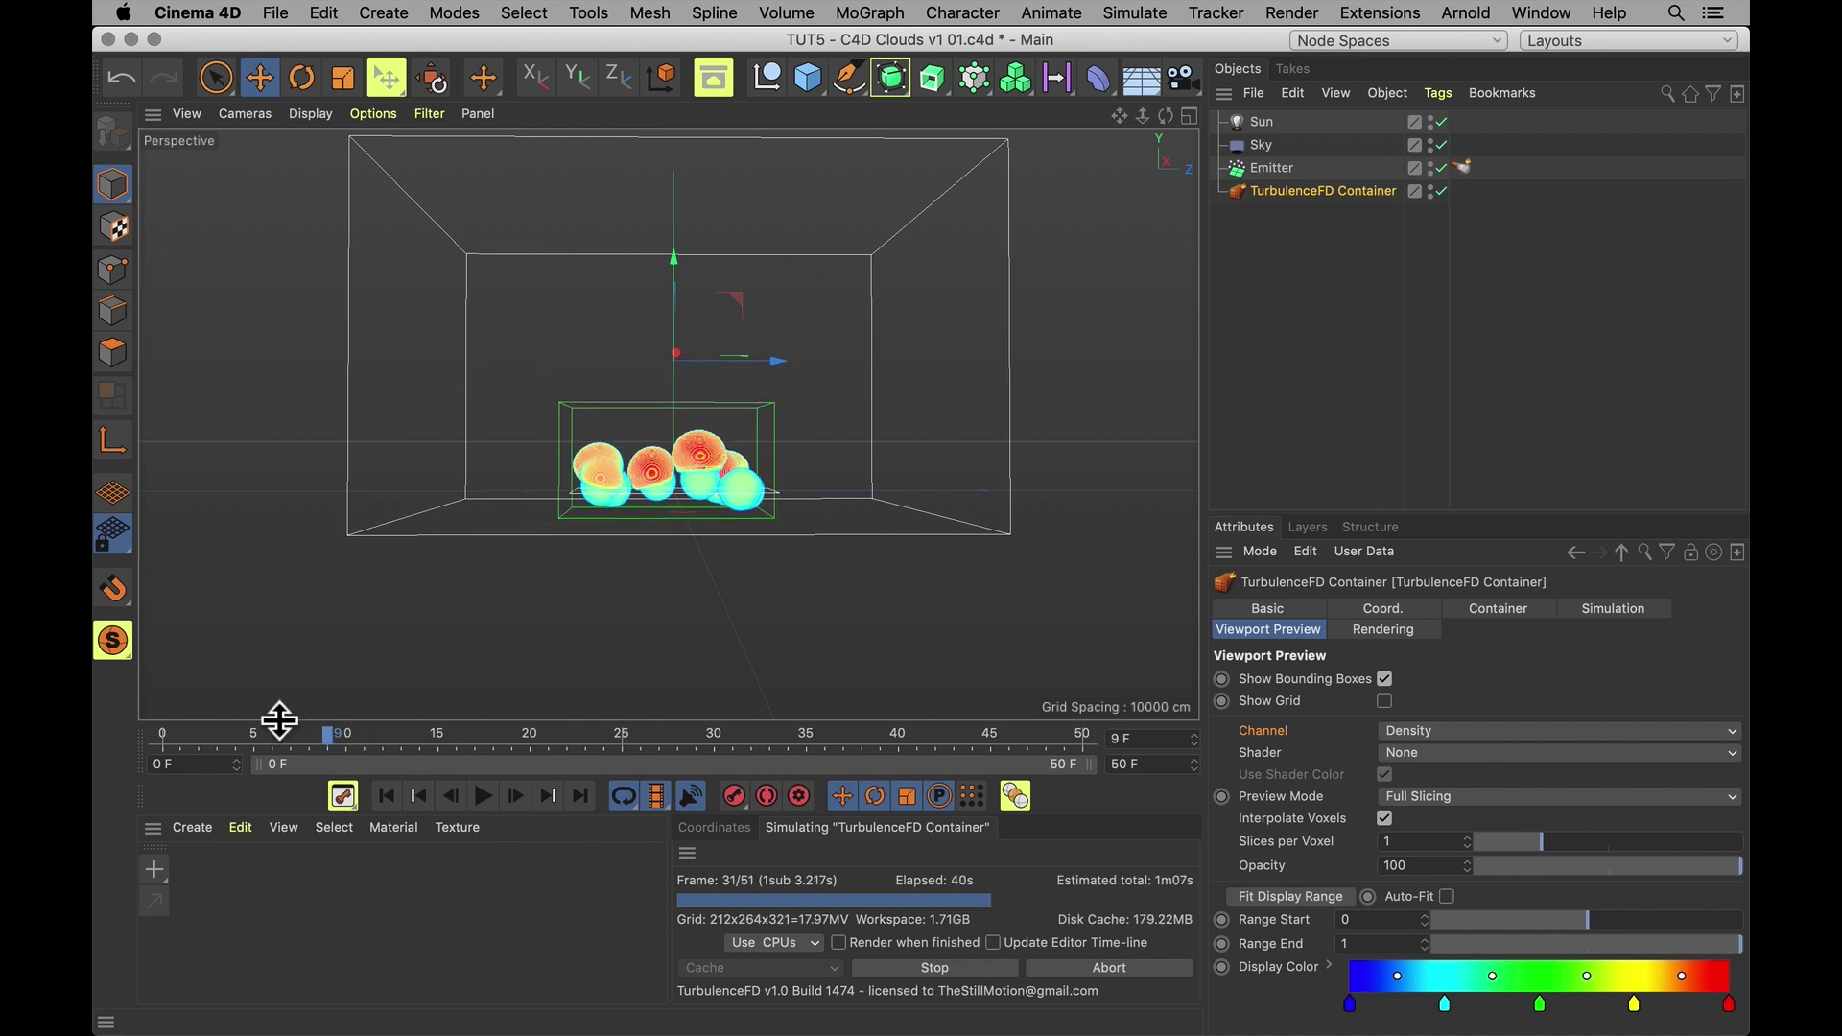
drag(332, 740, 733, 735)
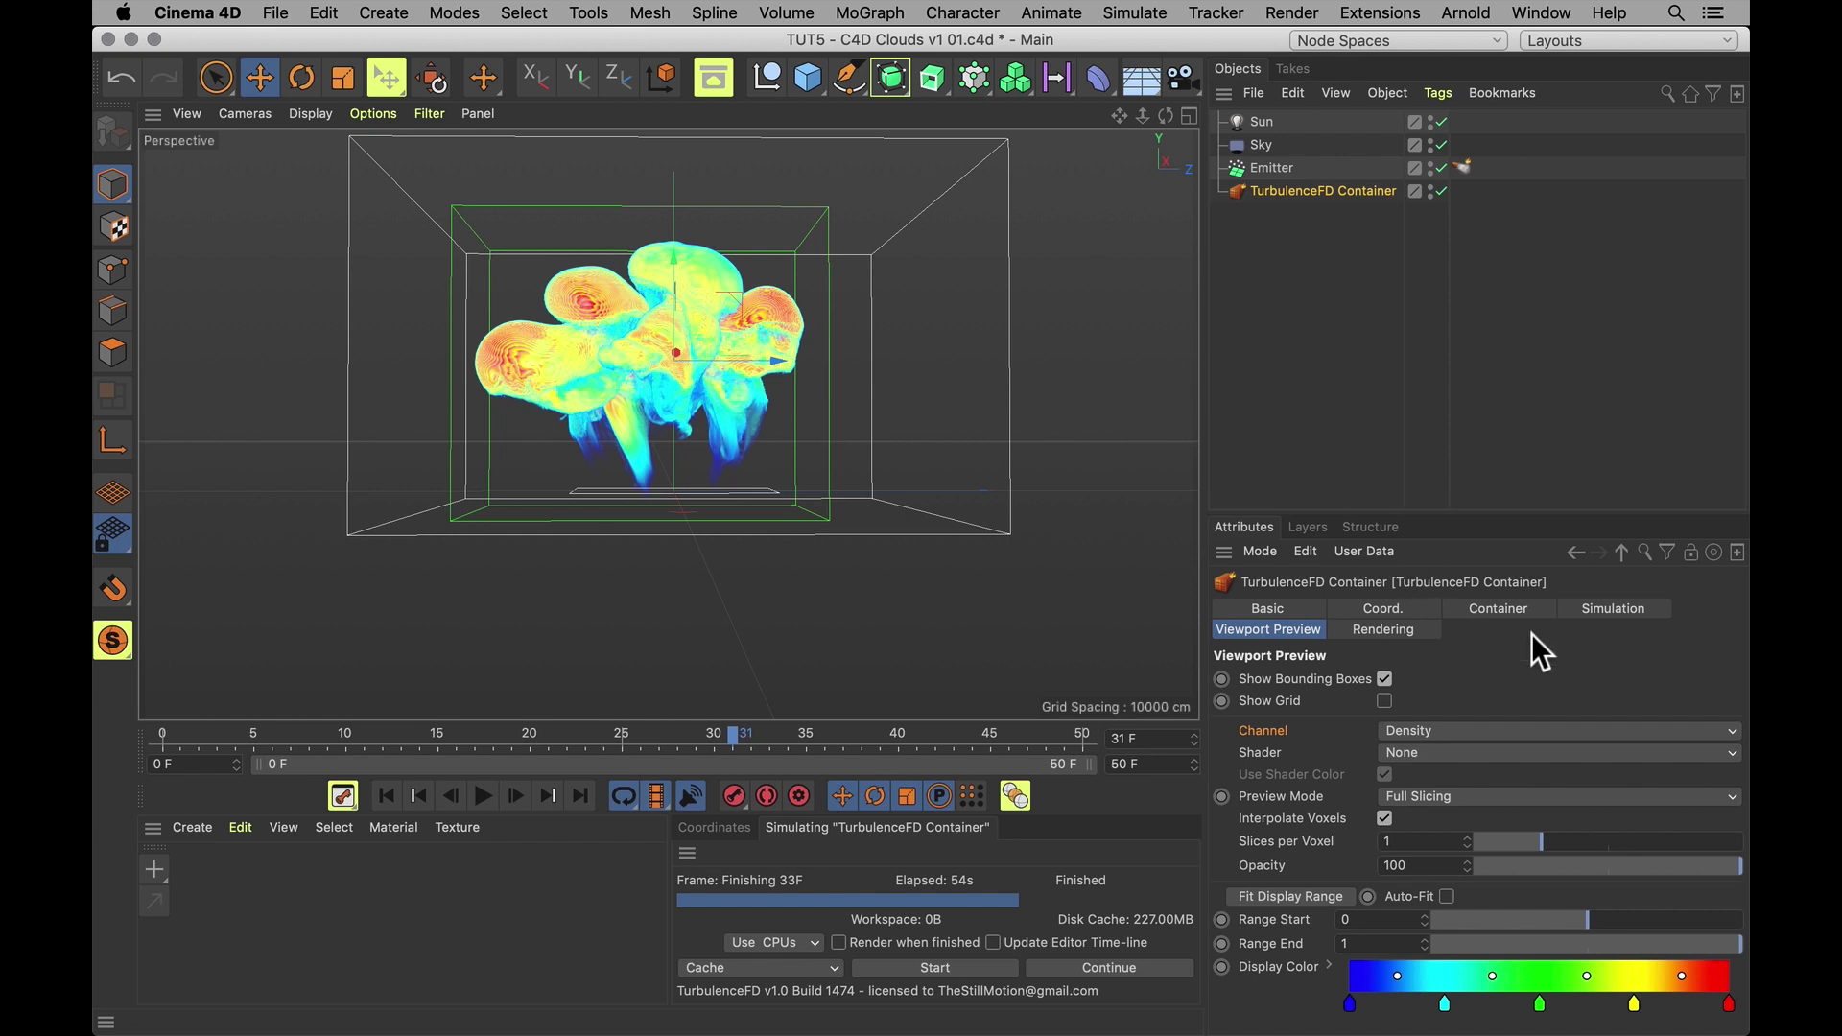
Lower the container's Density Dissipation to 0.5% and review the frames
click(1611, 614)
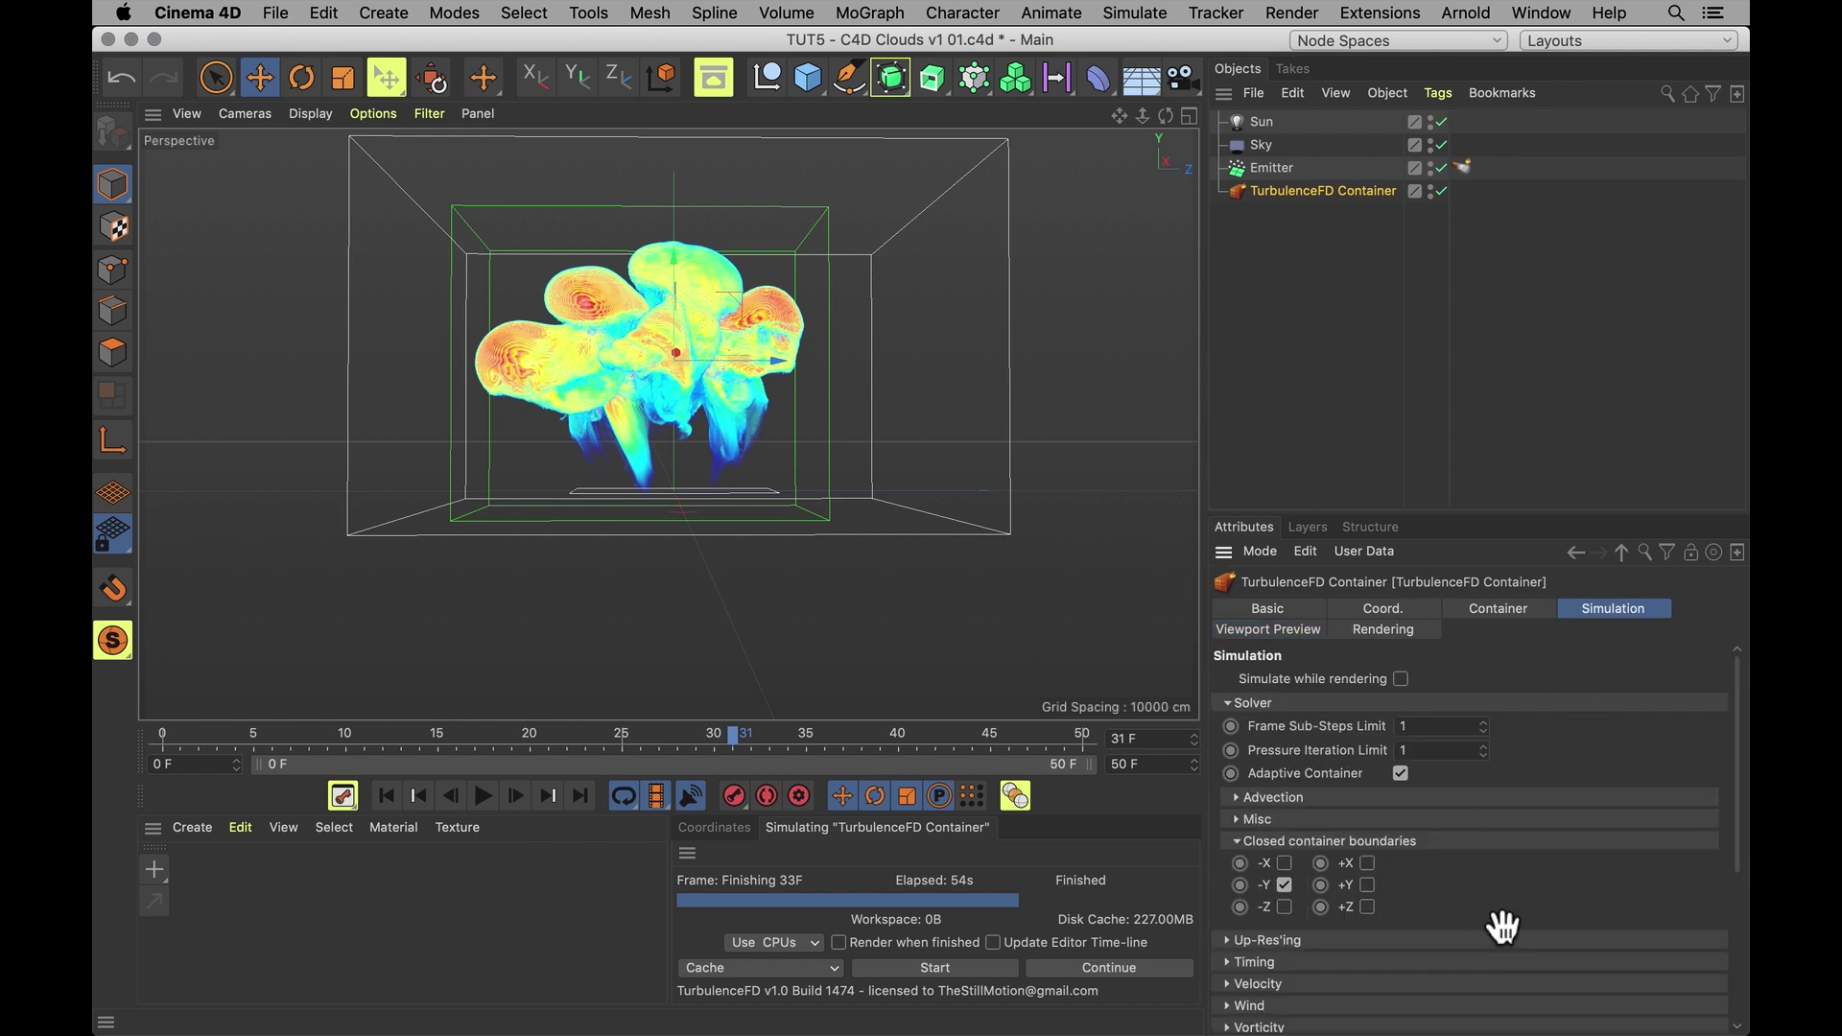
scroll(1257, 864, down, 5)
click(1363, 924)
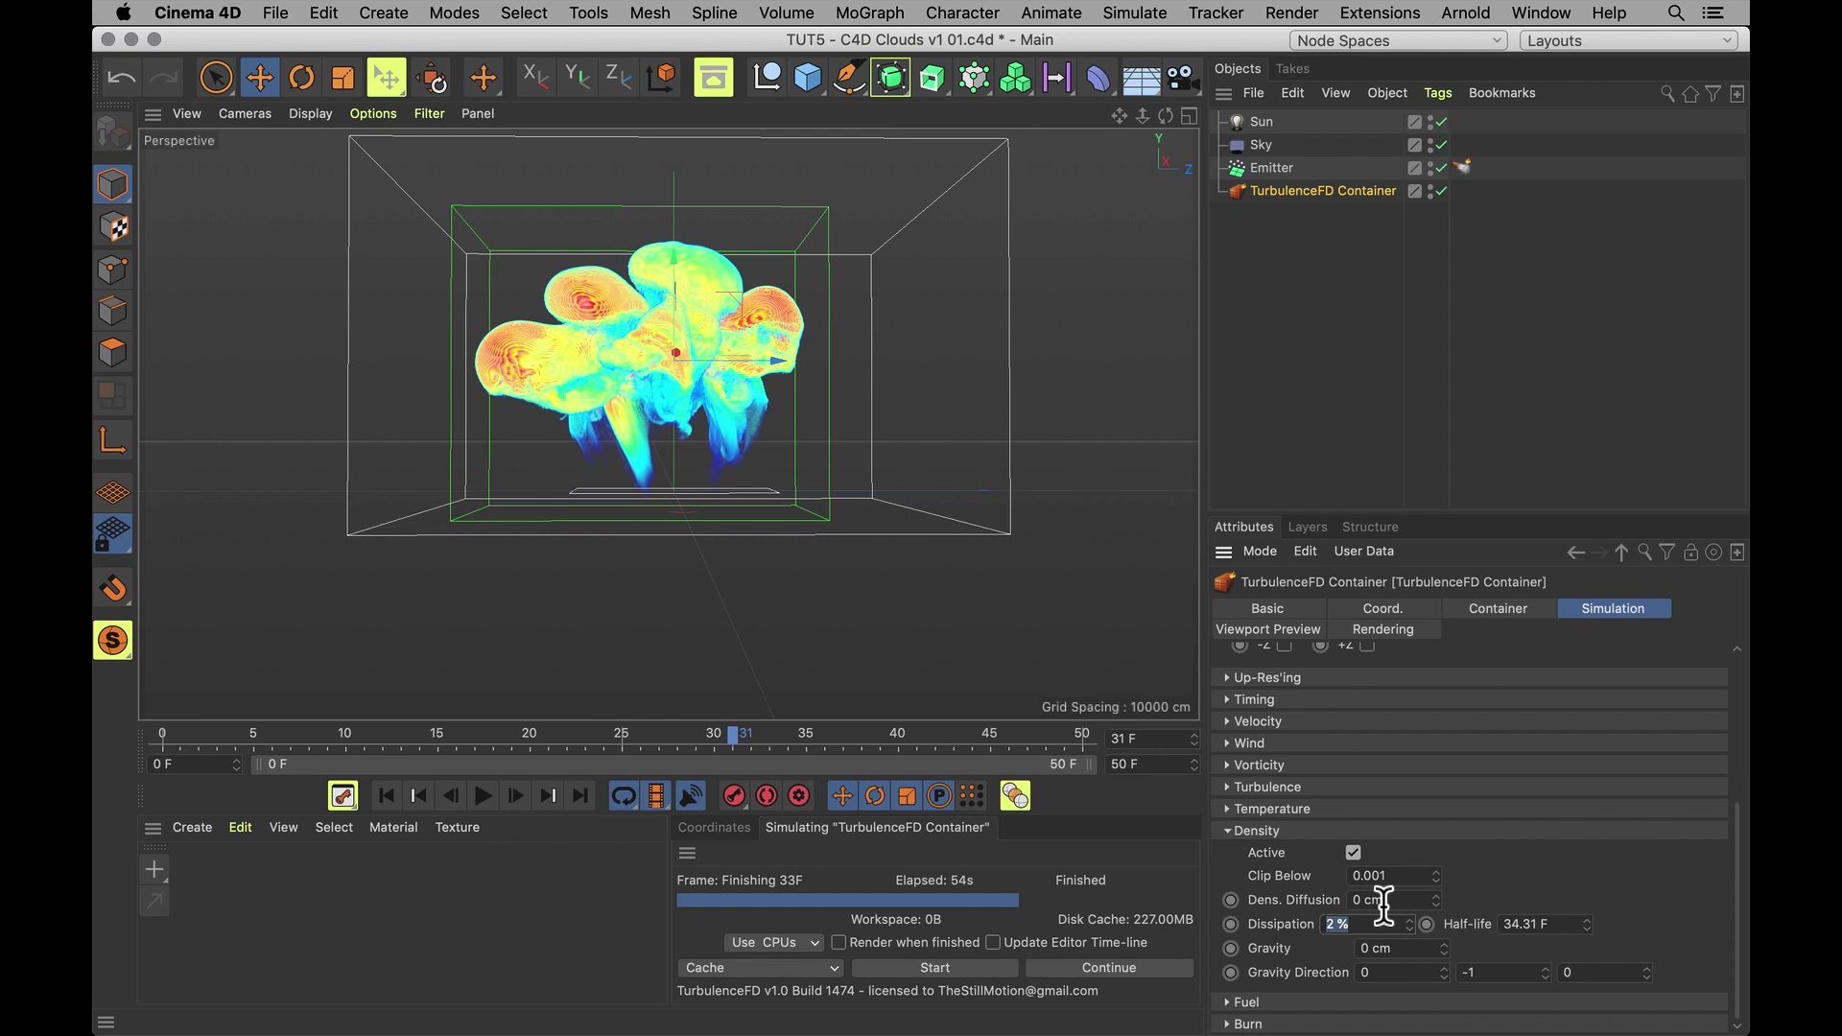
text(0.5)
key(Return)
drag(748, 731, 714, 672)
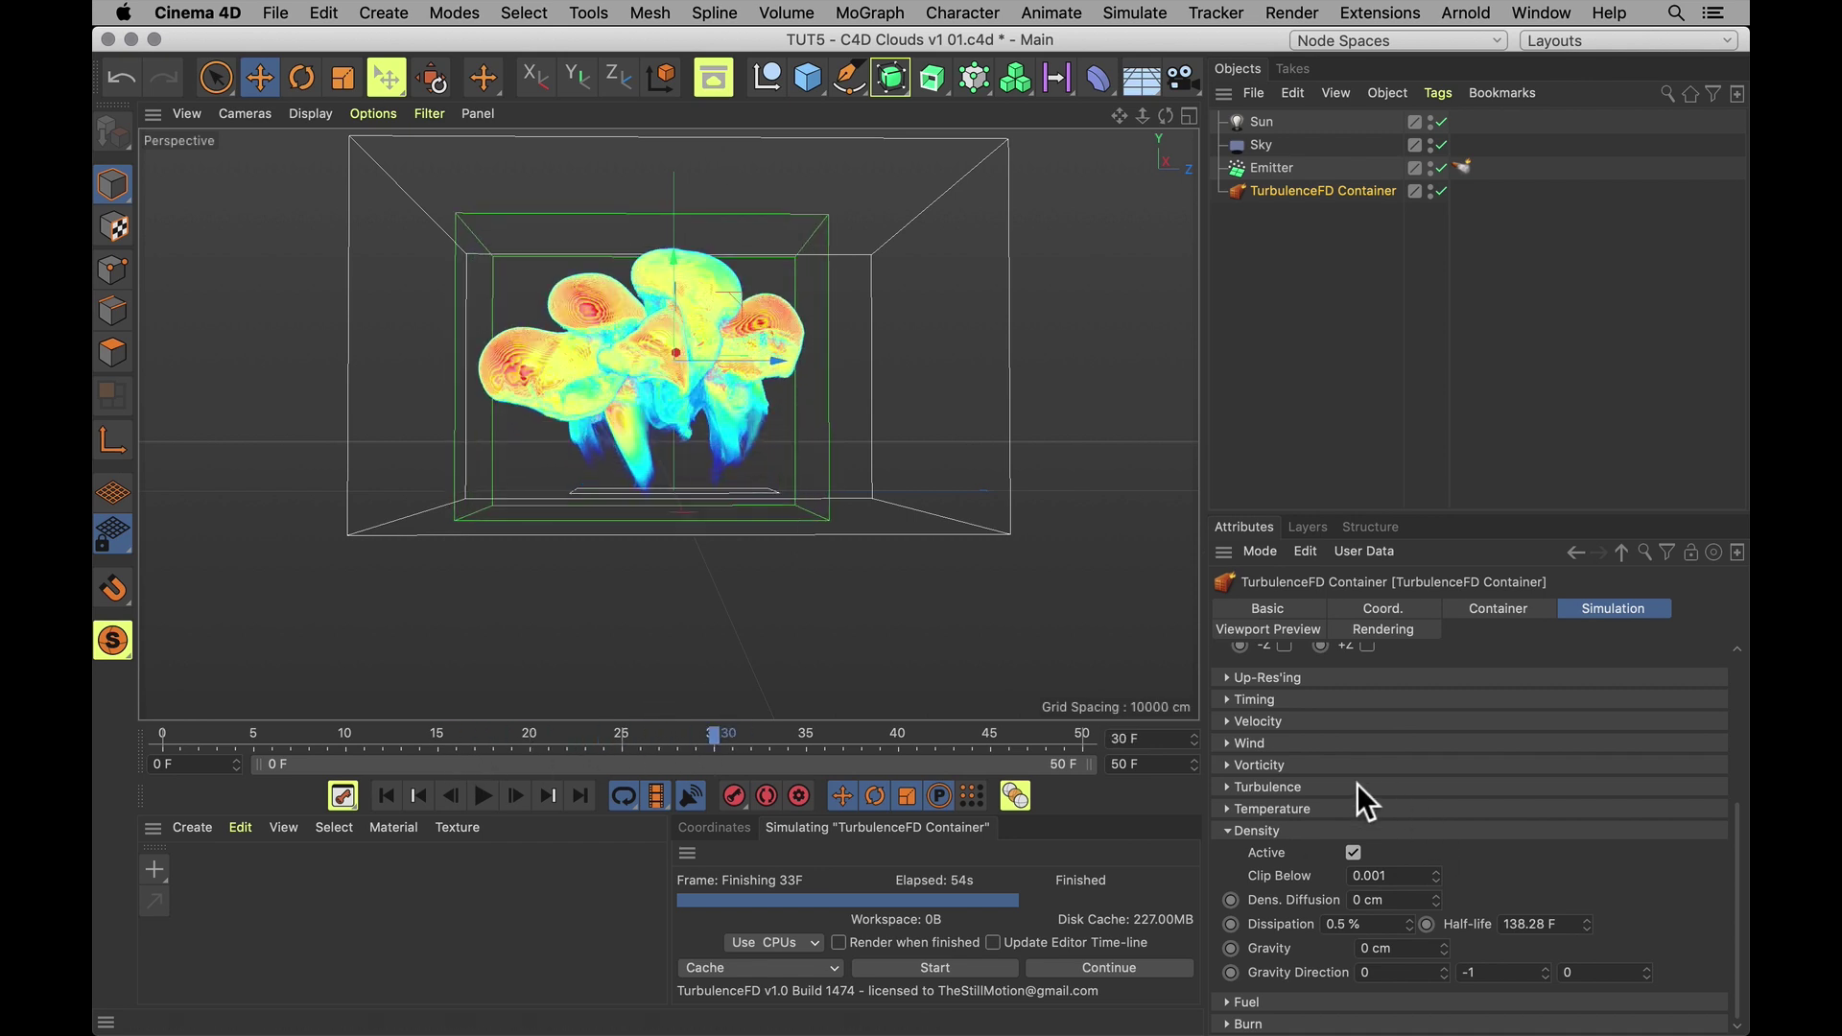
Raise Temperature Cooling to 20% and replay the early frames
click(1264, 811)
scroll(1269, 959, down, 3)
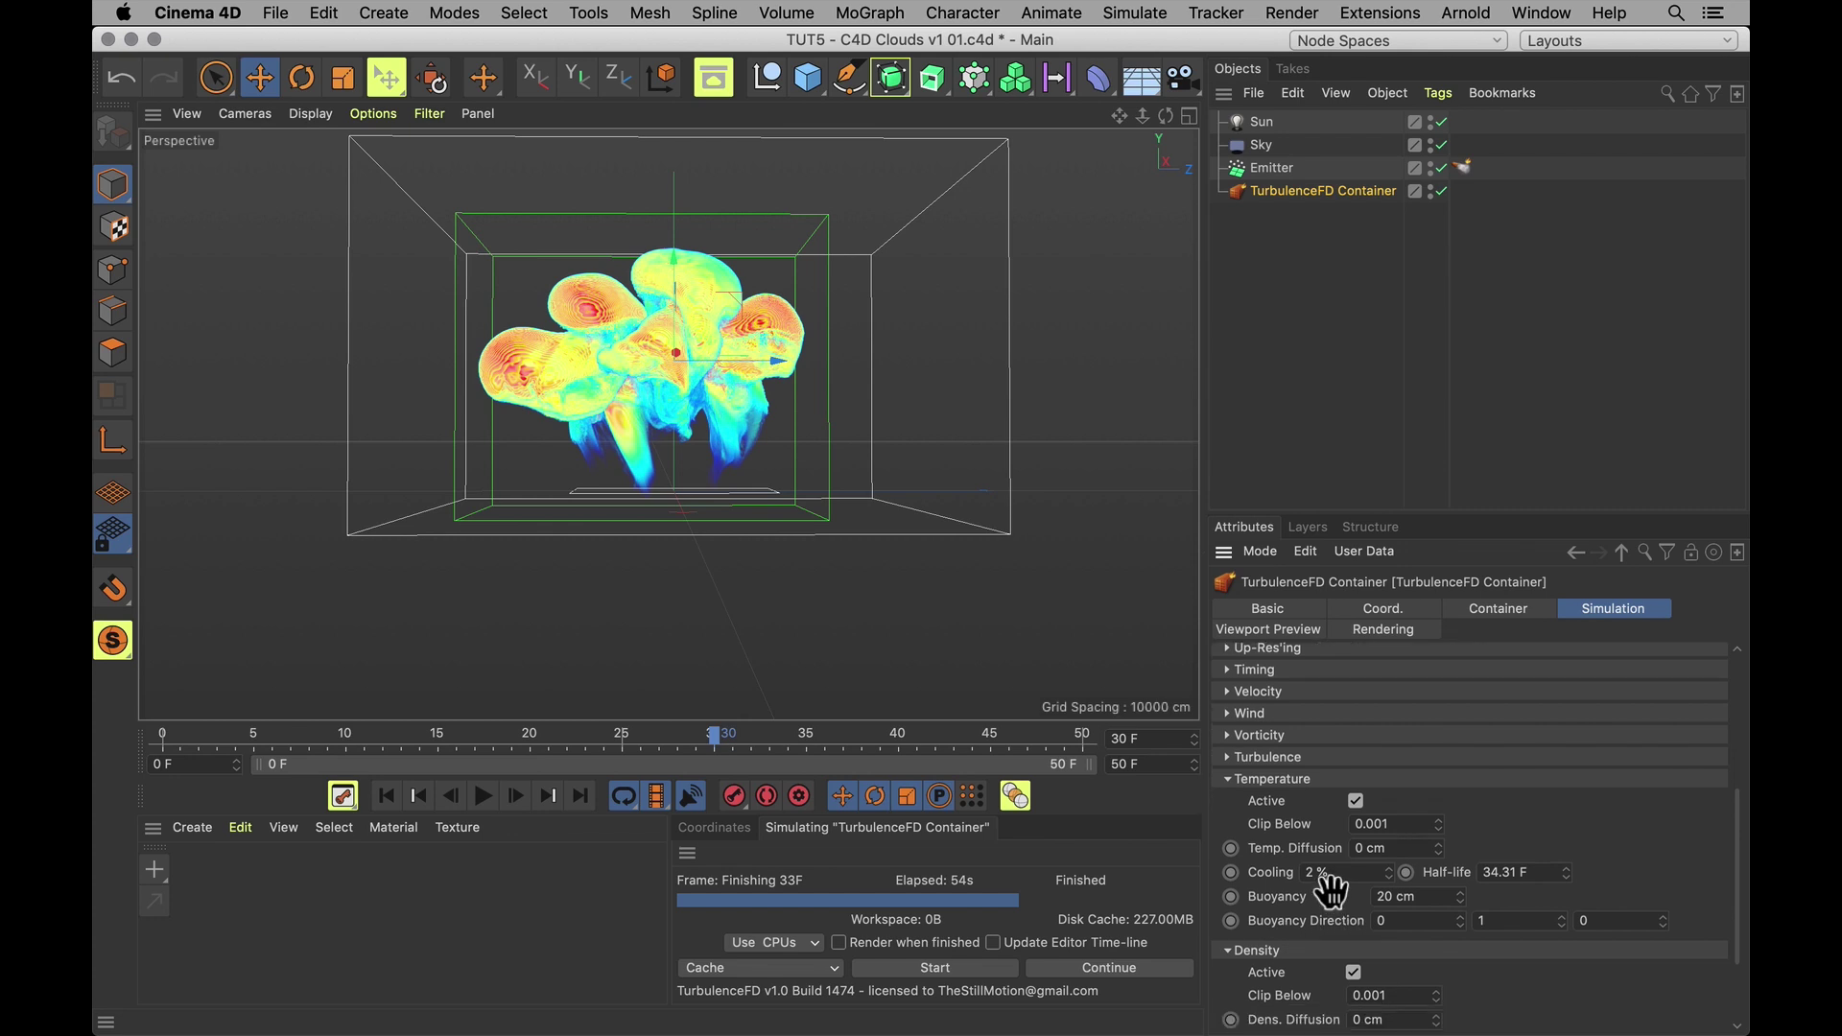
double_click(1317, 827)
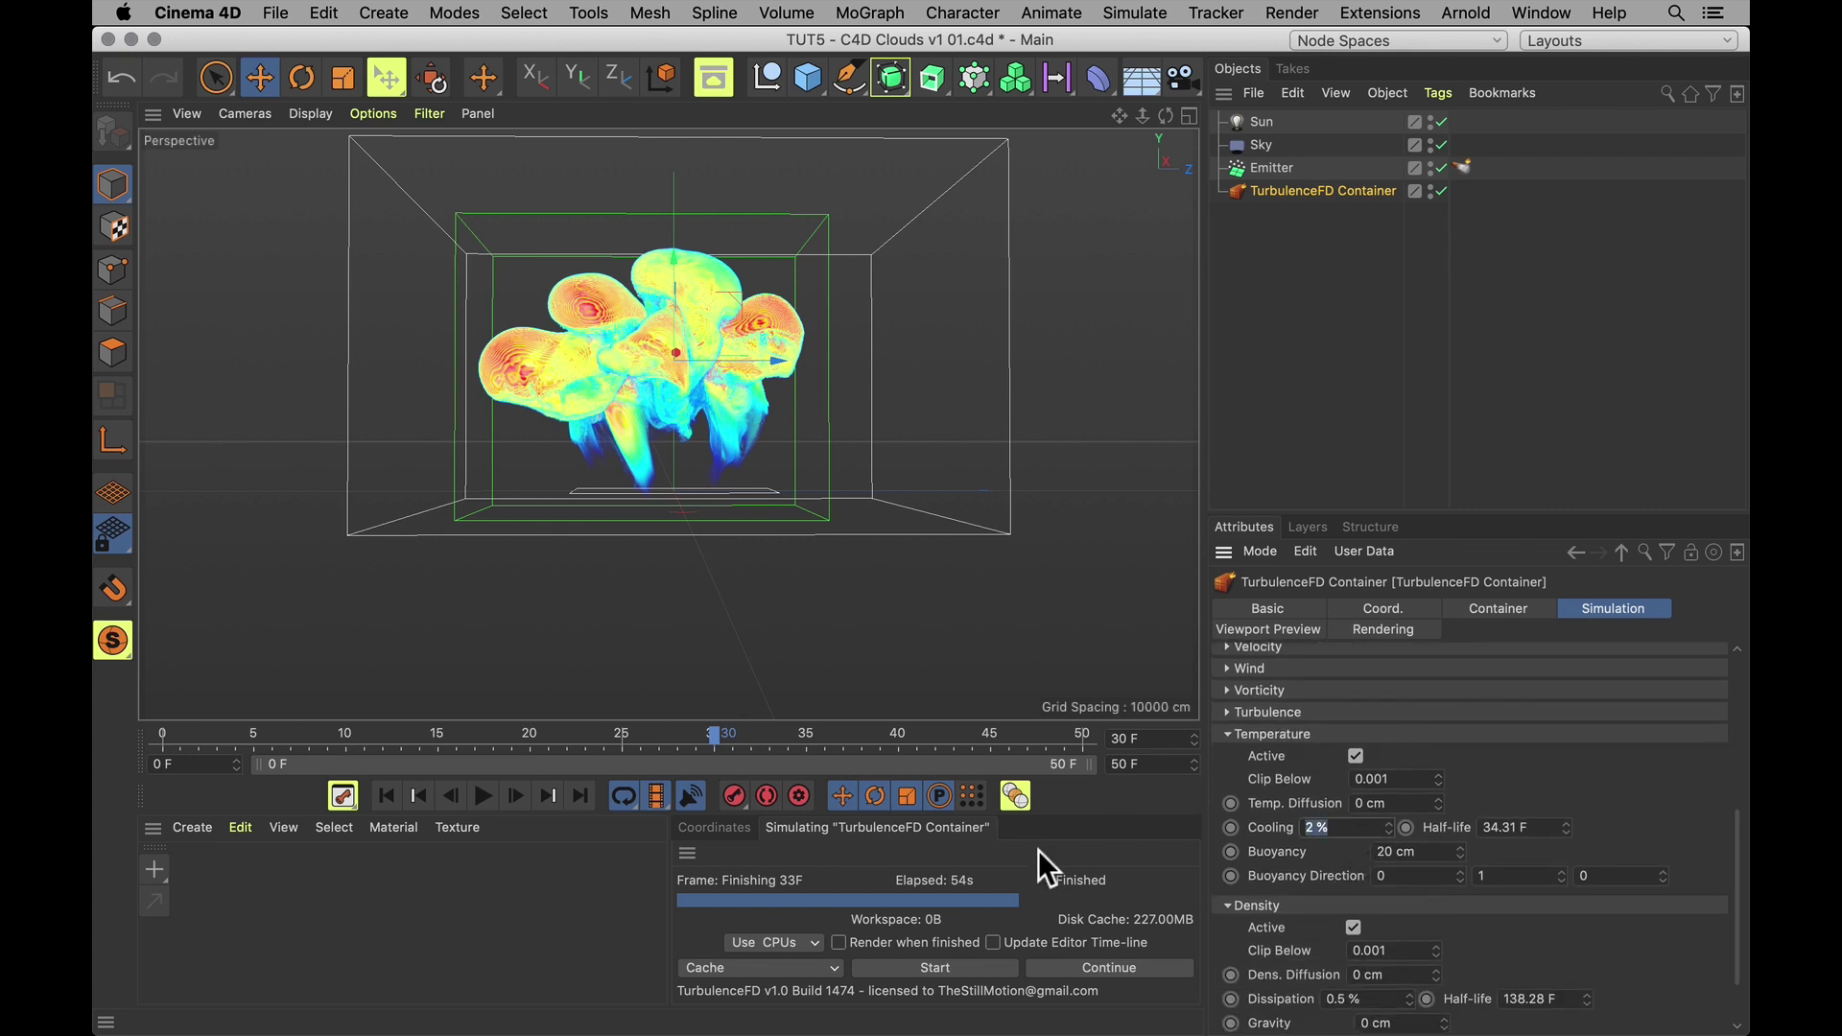
text(20)
key(Return)
drag(206, 733, 622, 747)
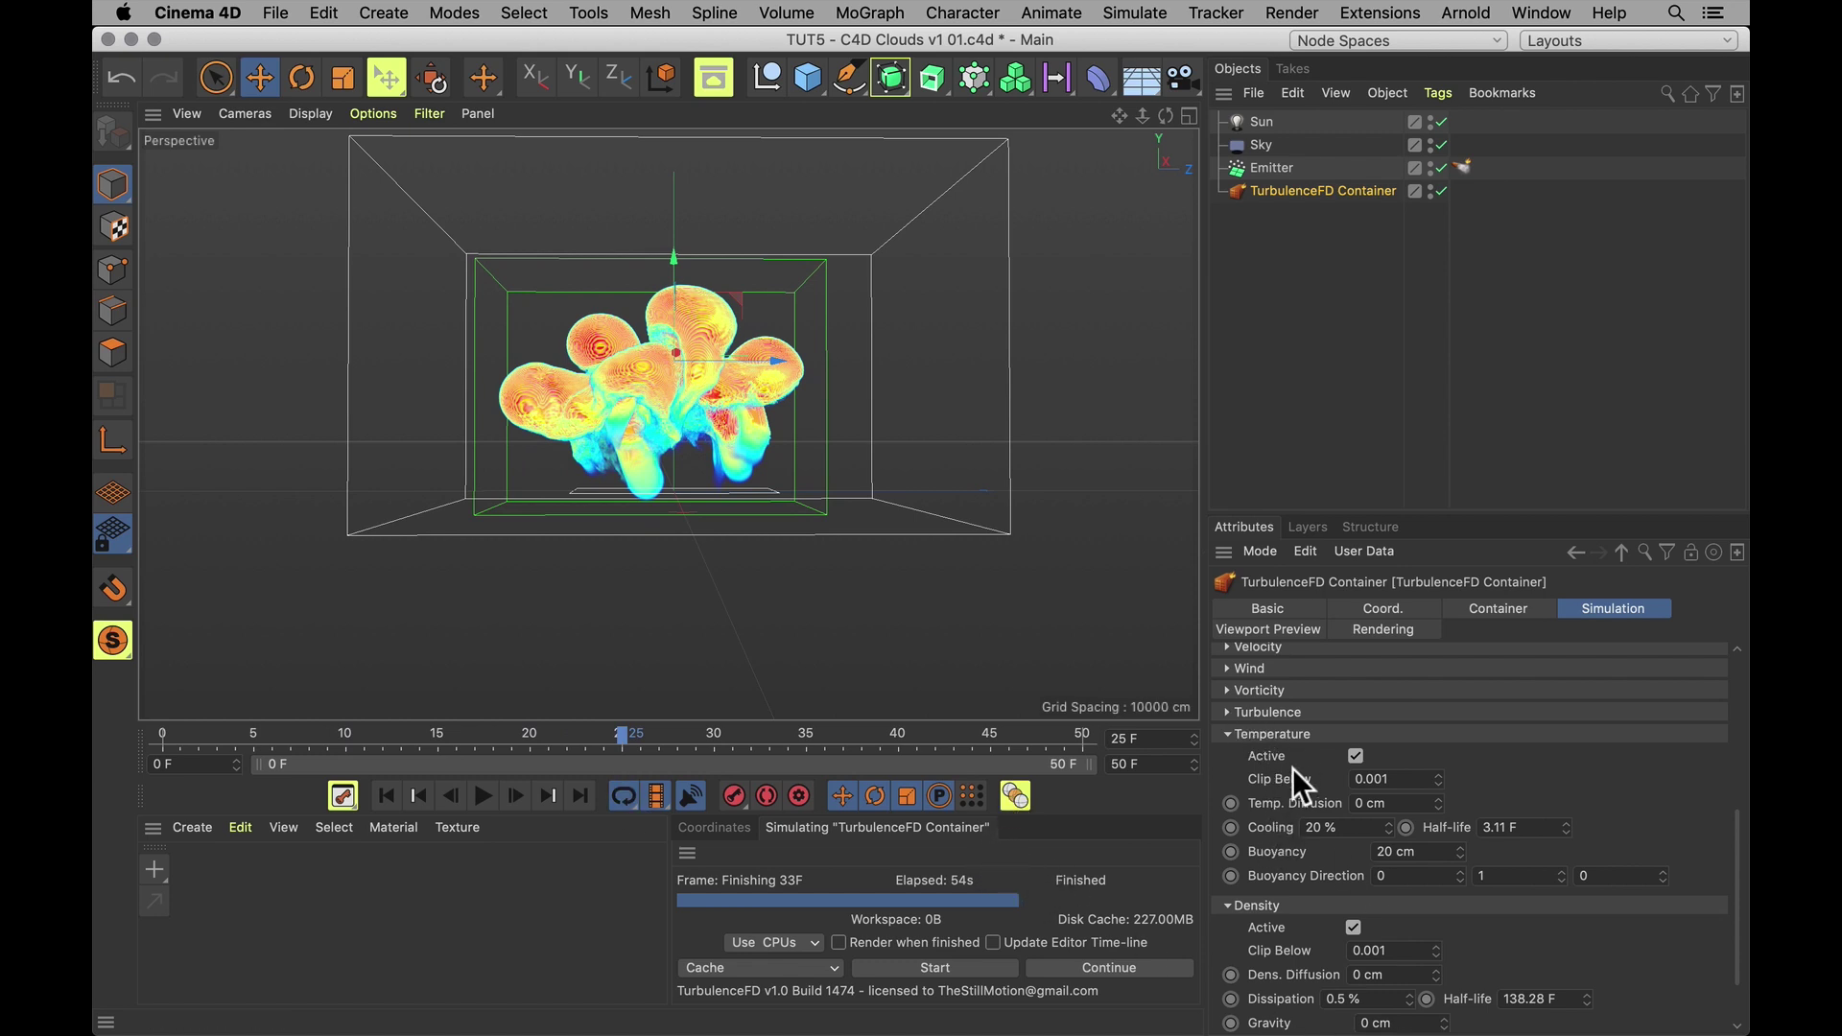
Keyframe Turb. Intensity at 100 cm on frame 10 and 1 cm on frame 30
click(1257, 712)
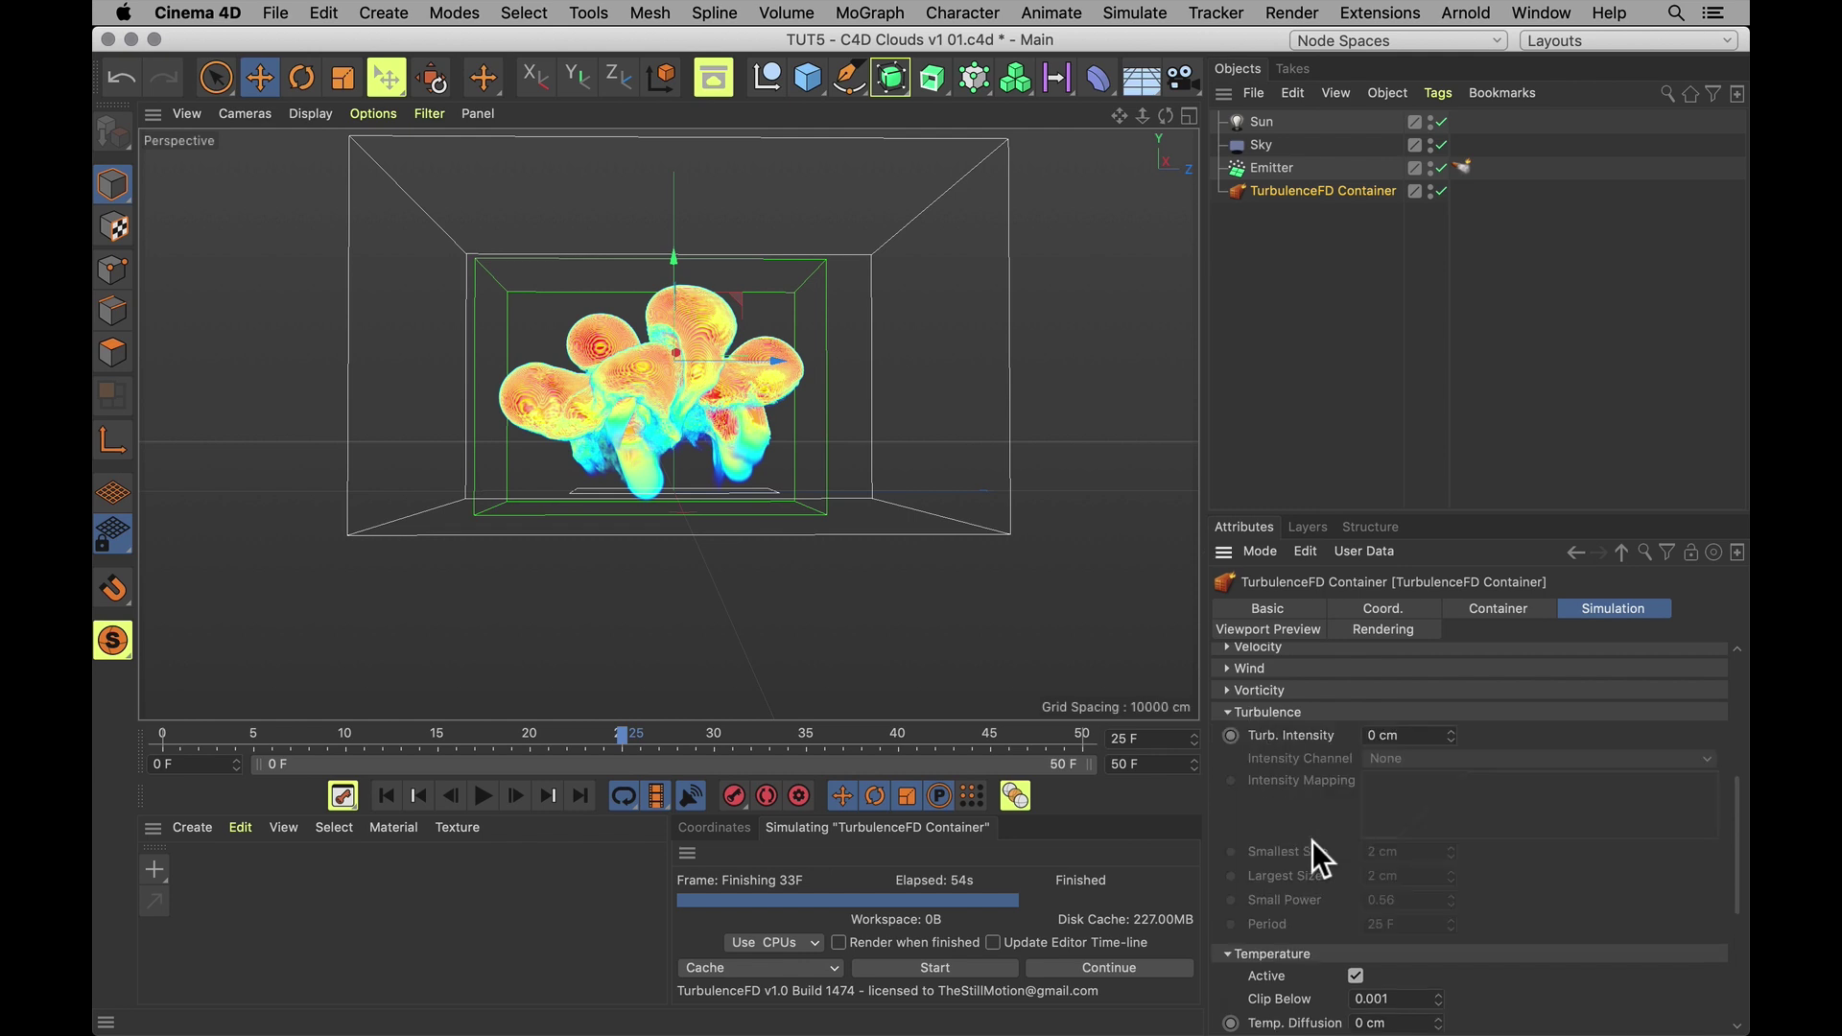
click(1413, 736)
text(100)
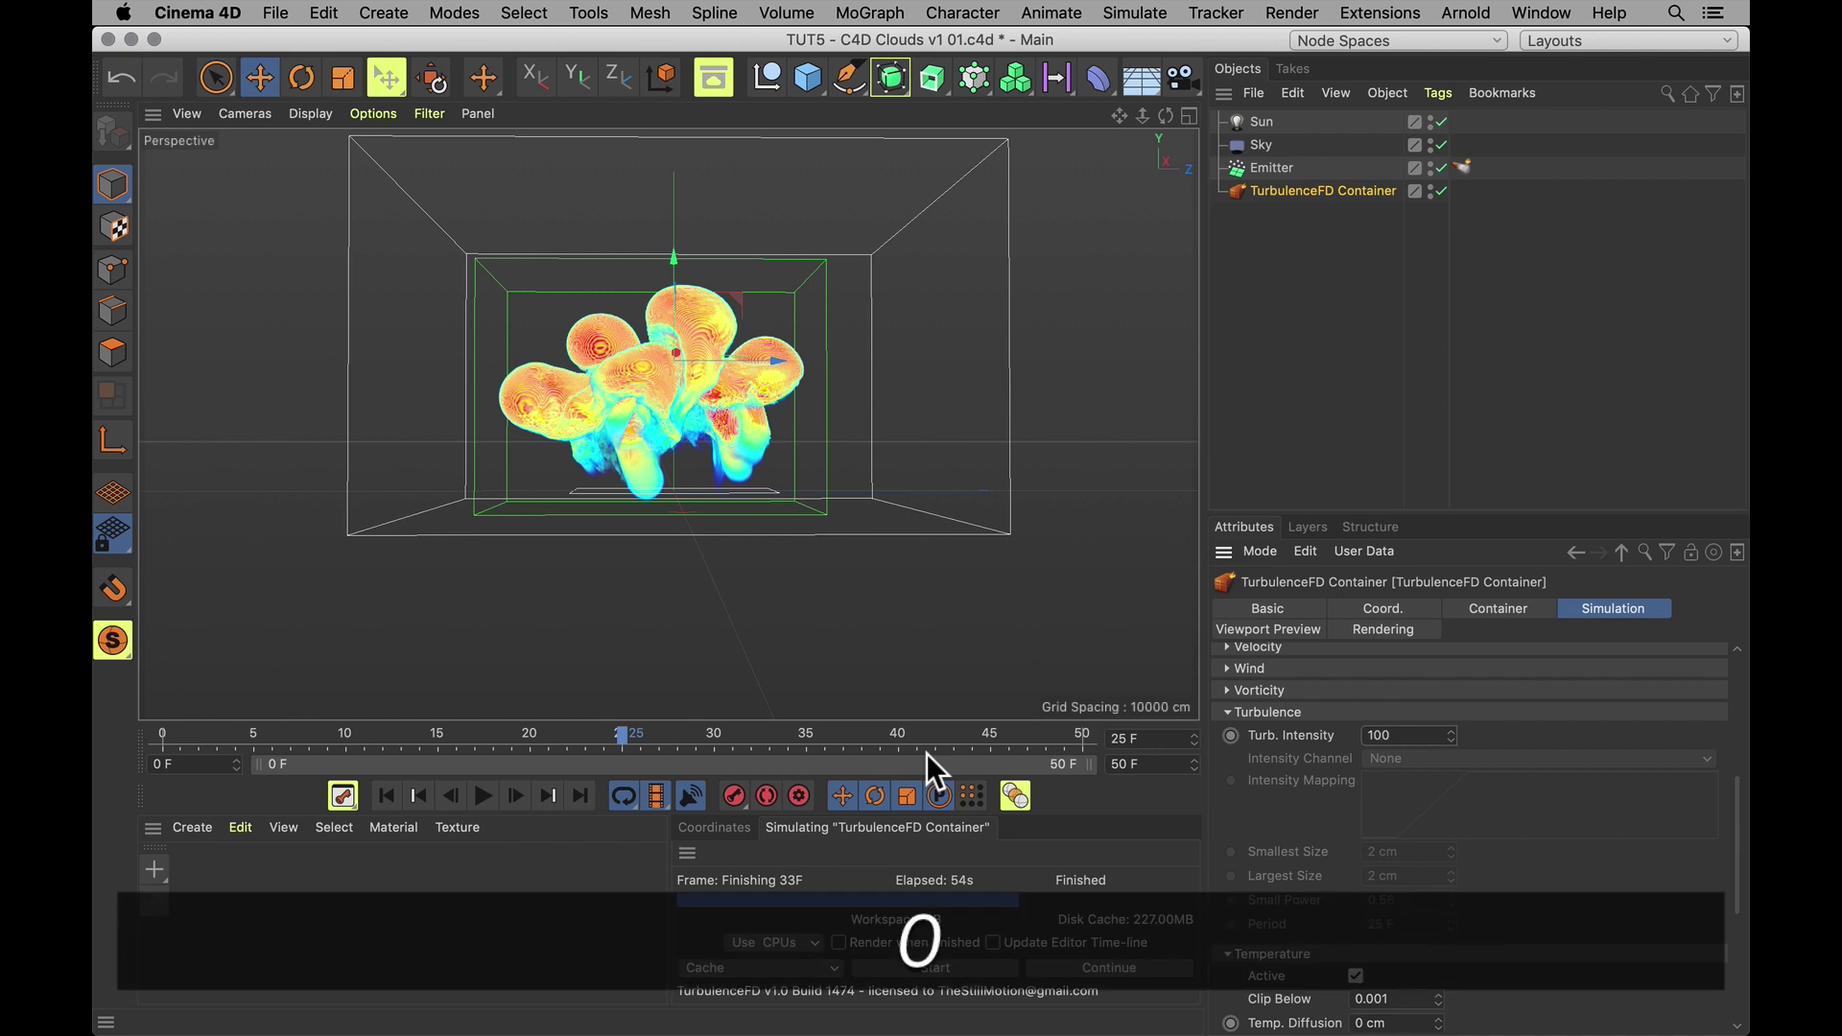
key(Return)
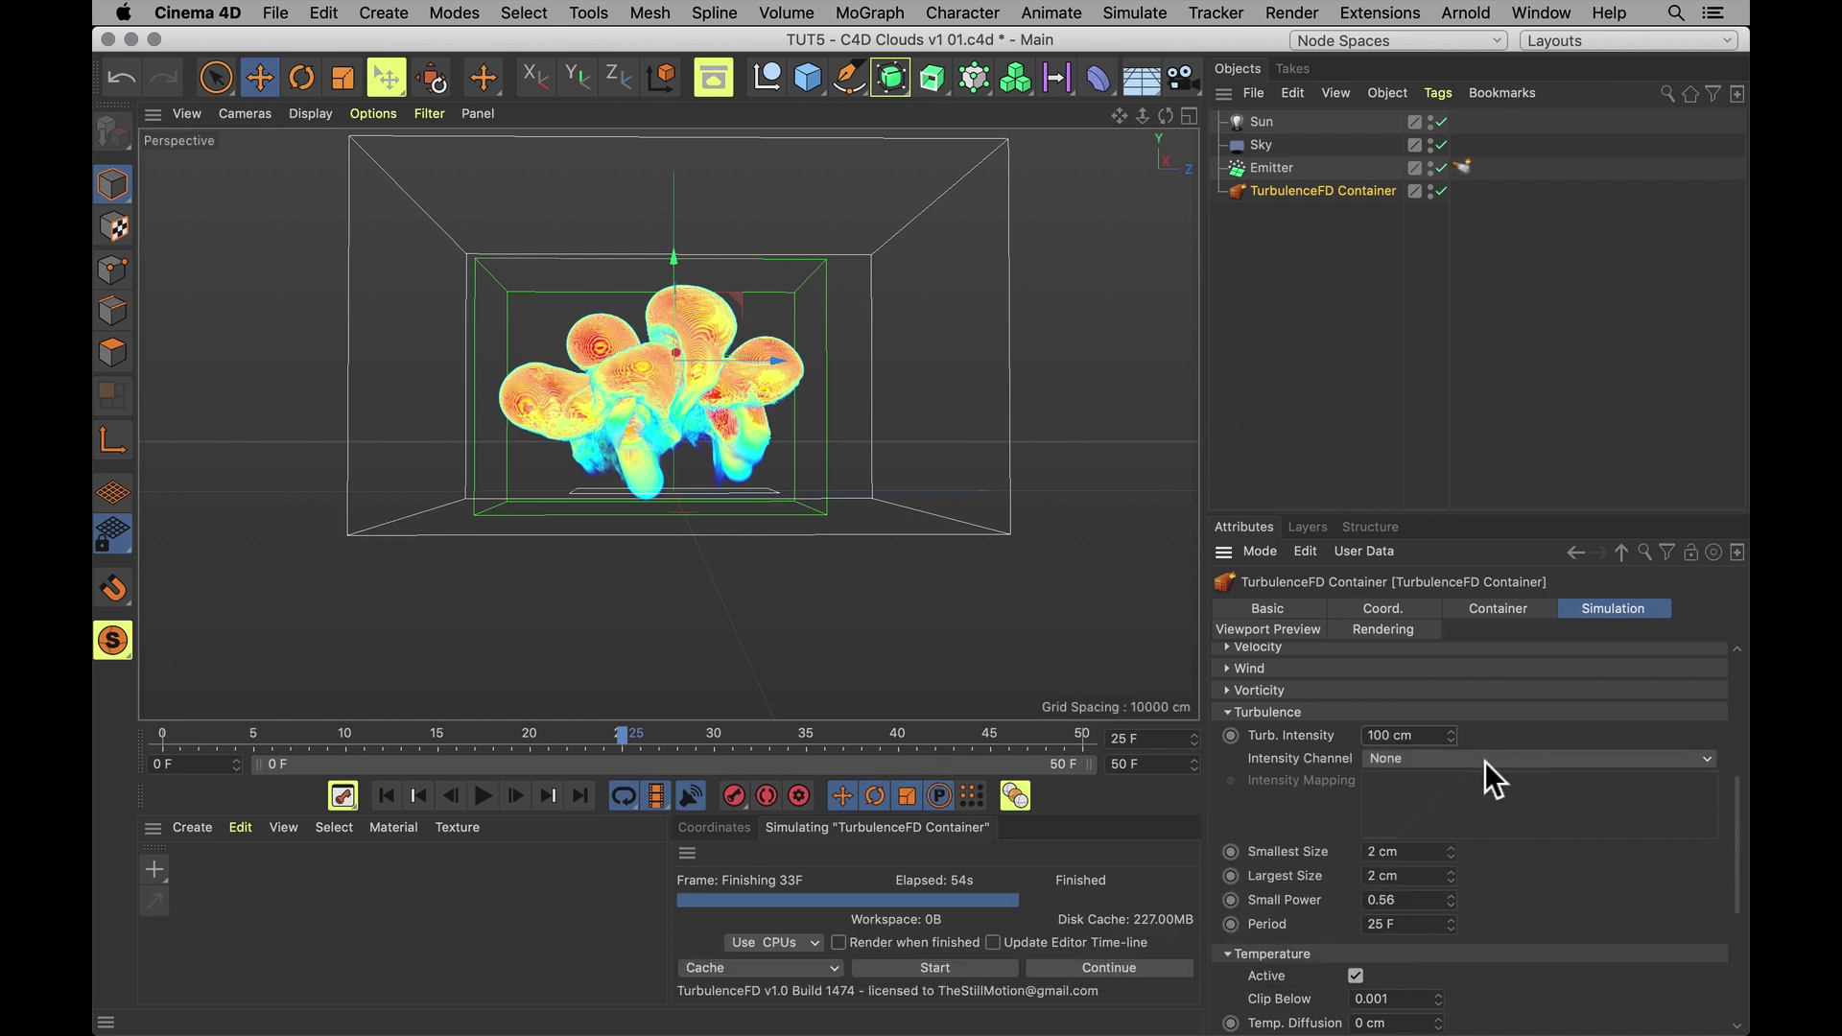
drag(341, 731, 719, 741)
click(1230, 734)
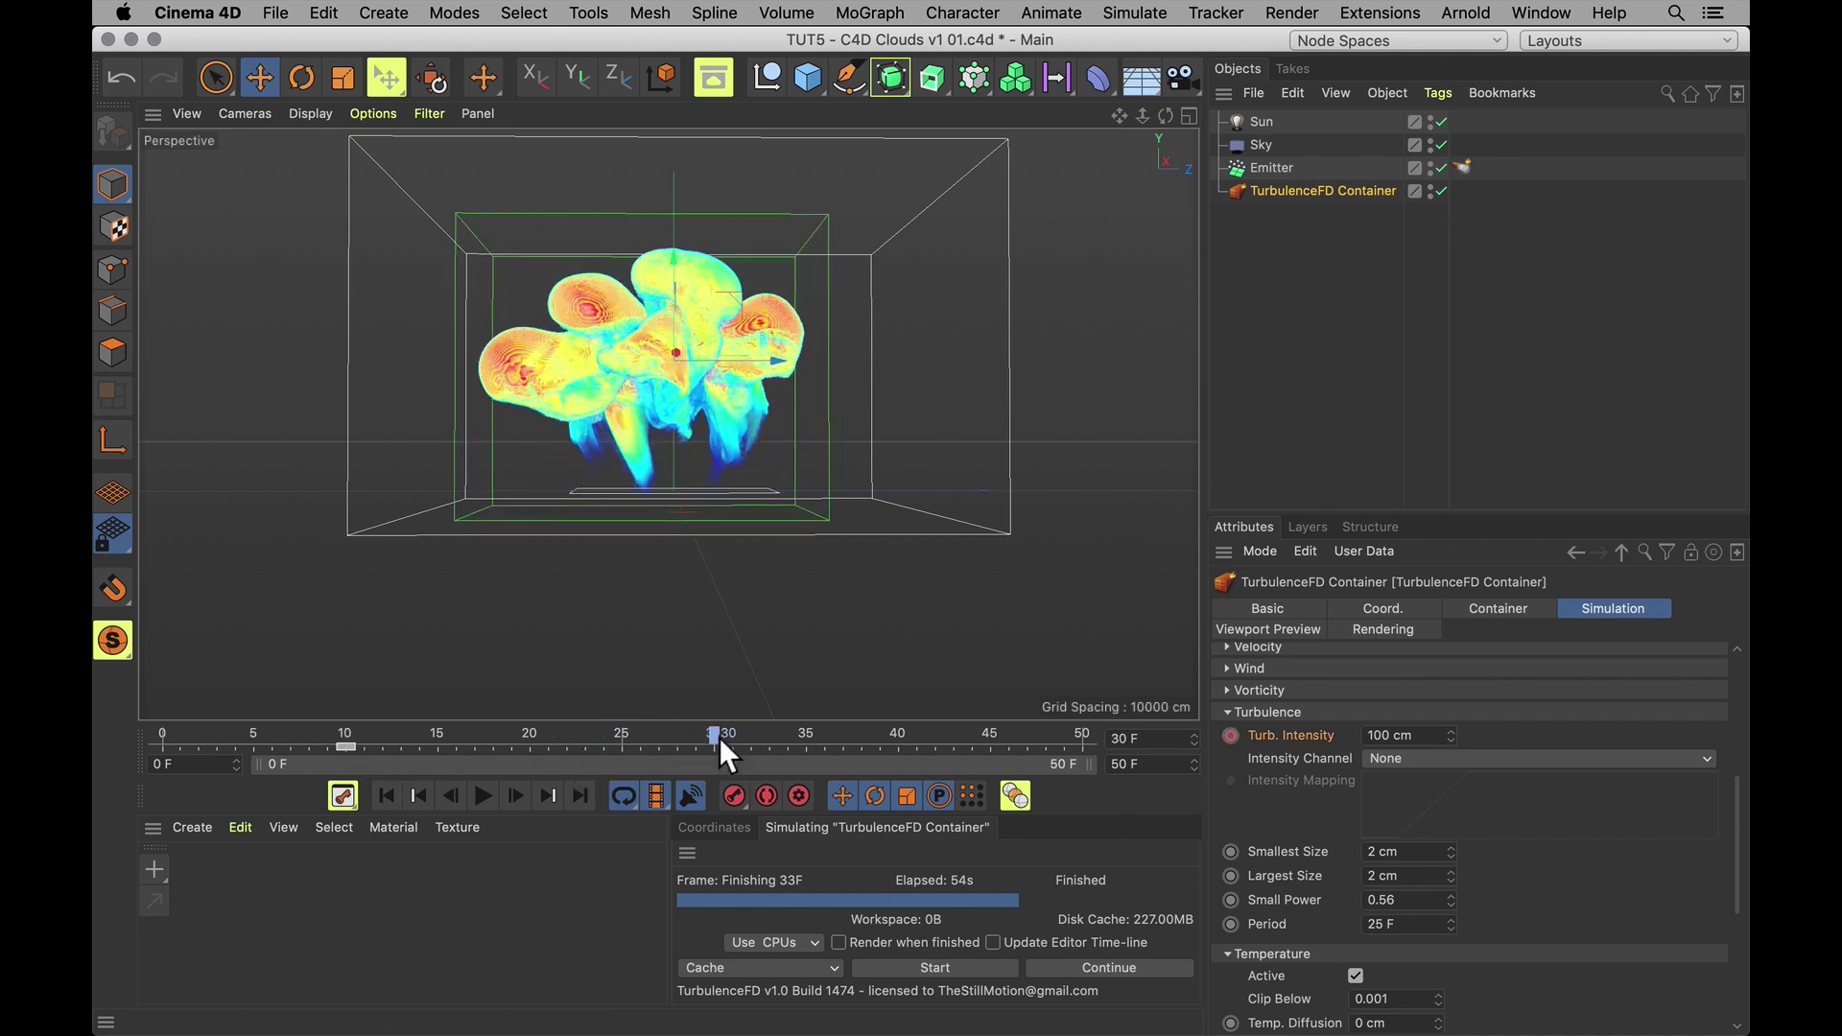
click(1410, 735)
text(1)
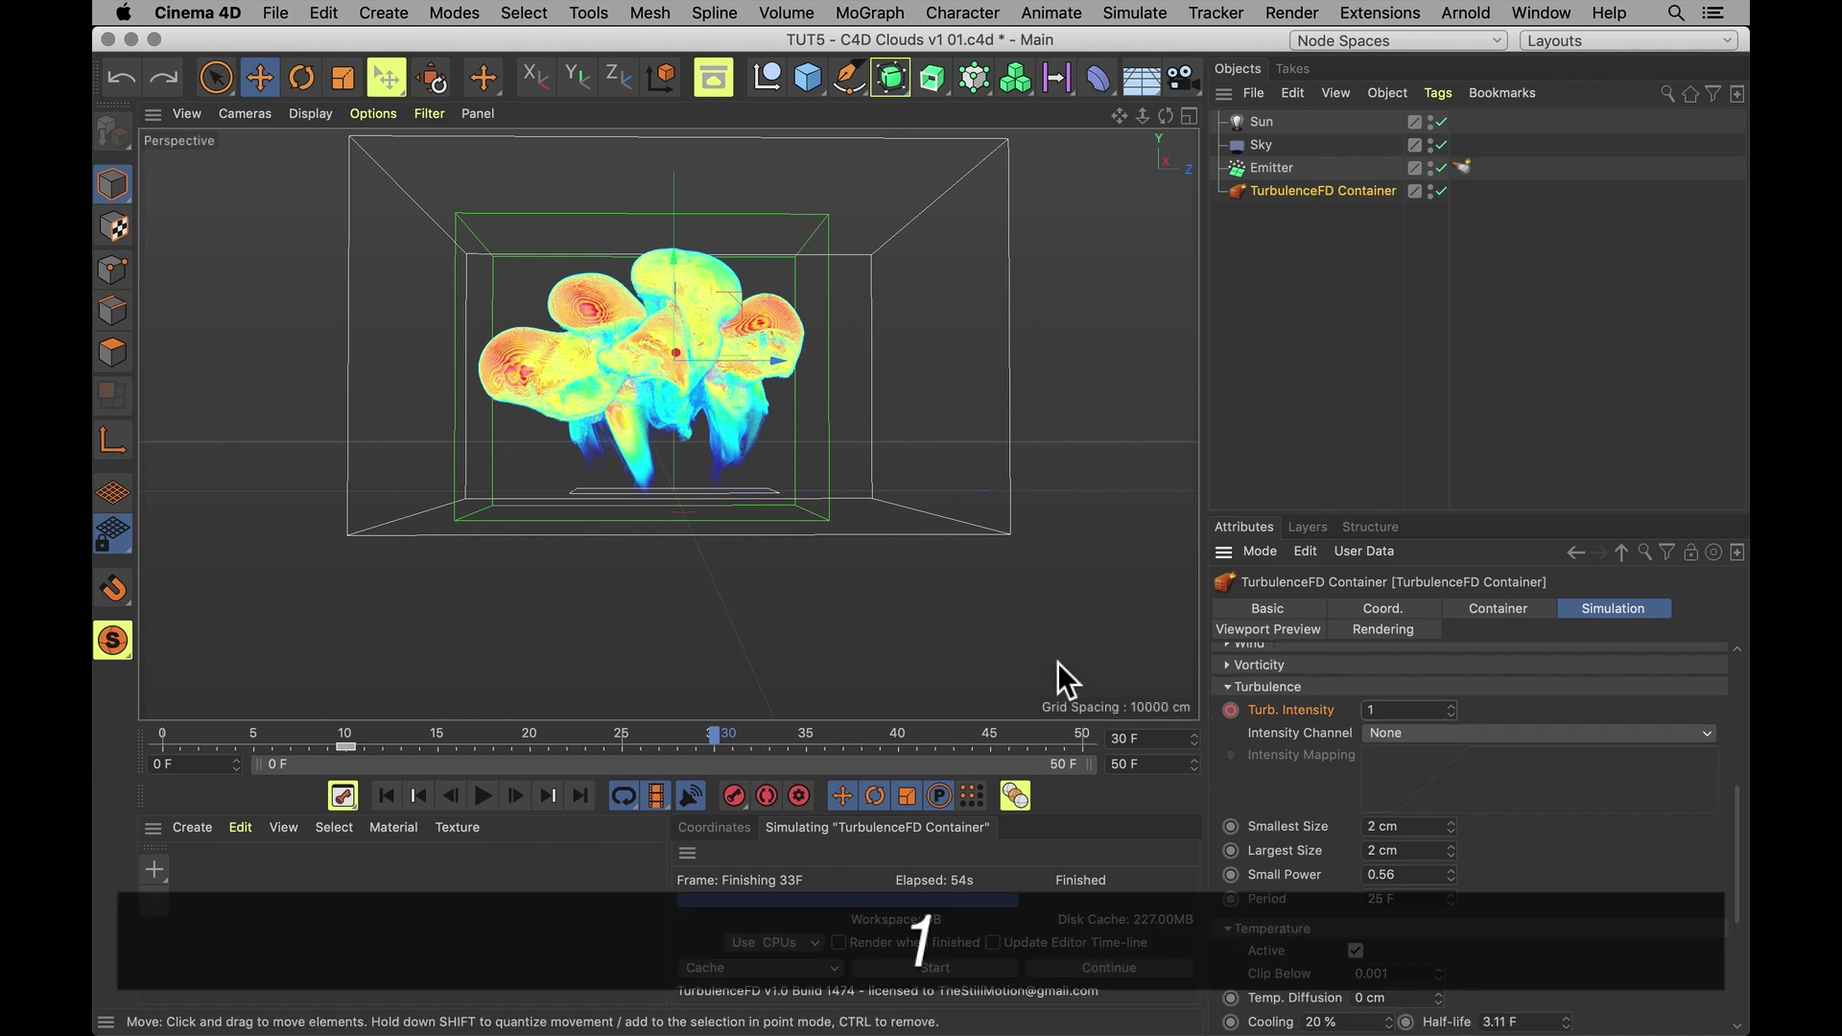
key(Return)
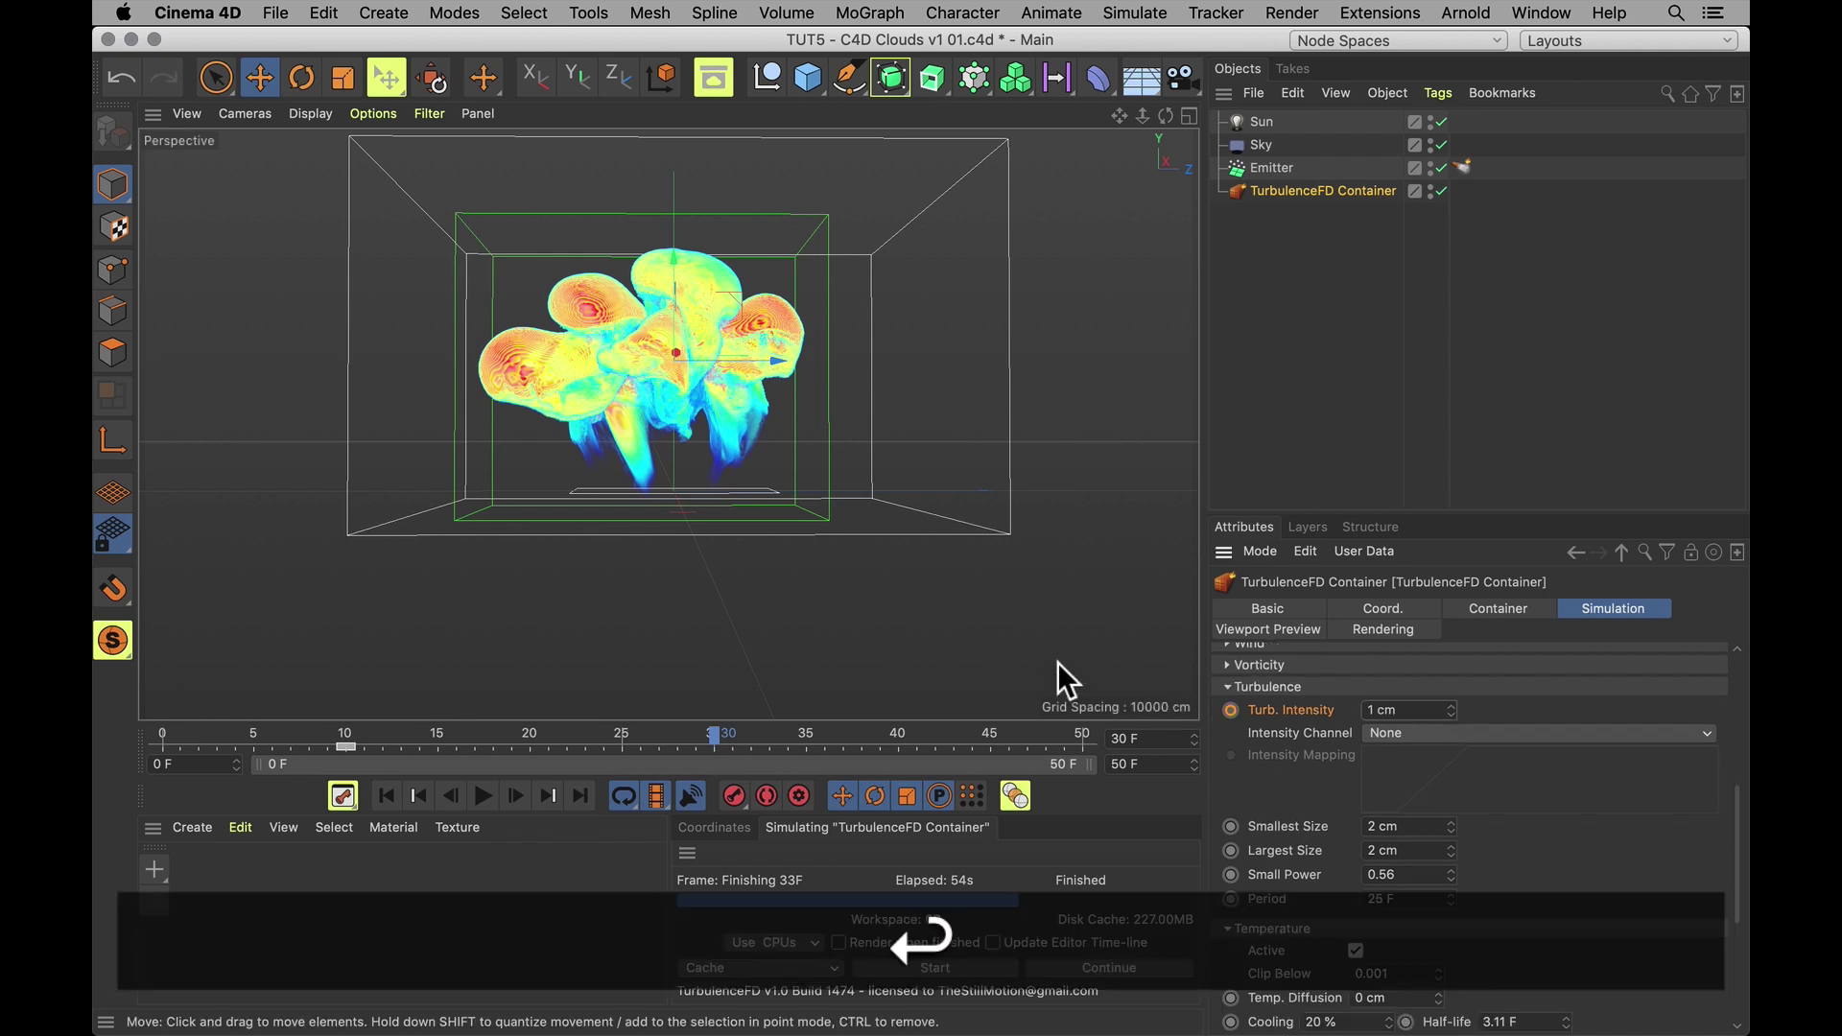
click(1230, 710)
mouse_move(711, 731)
mouse_down()
mouse_move(163, 765)
mouse_move(490, 732)
mouse_move(280, 745)
mouse_move(469, 711)
mouse_move(337, 722)
mouse_move(492, 729)
mouse_move(376, 744)
mouse_move(729, 725)
mouse_up()
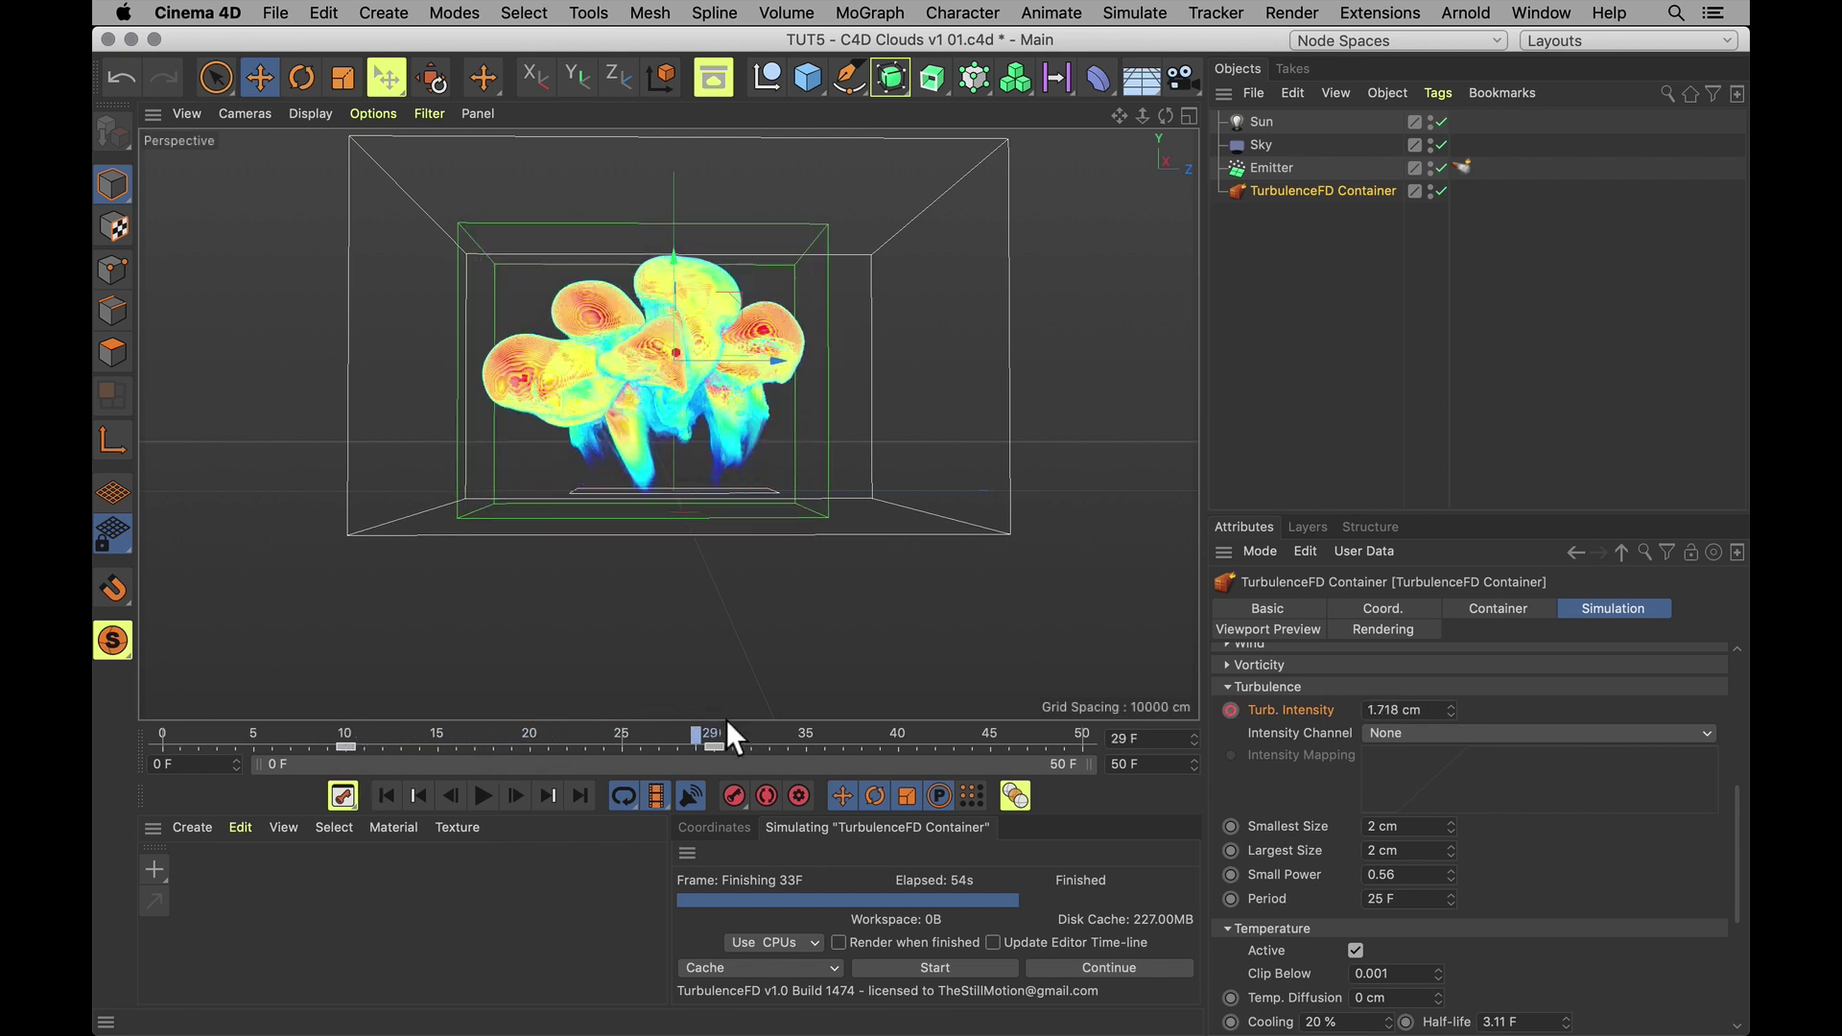
Set turbulence Smallest Size to 1 cm and Largest Size to 10 cm
click(1427, 829)
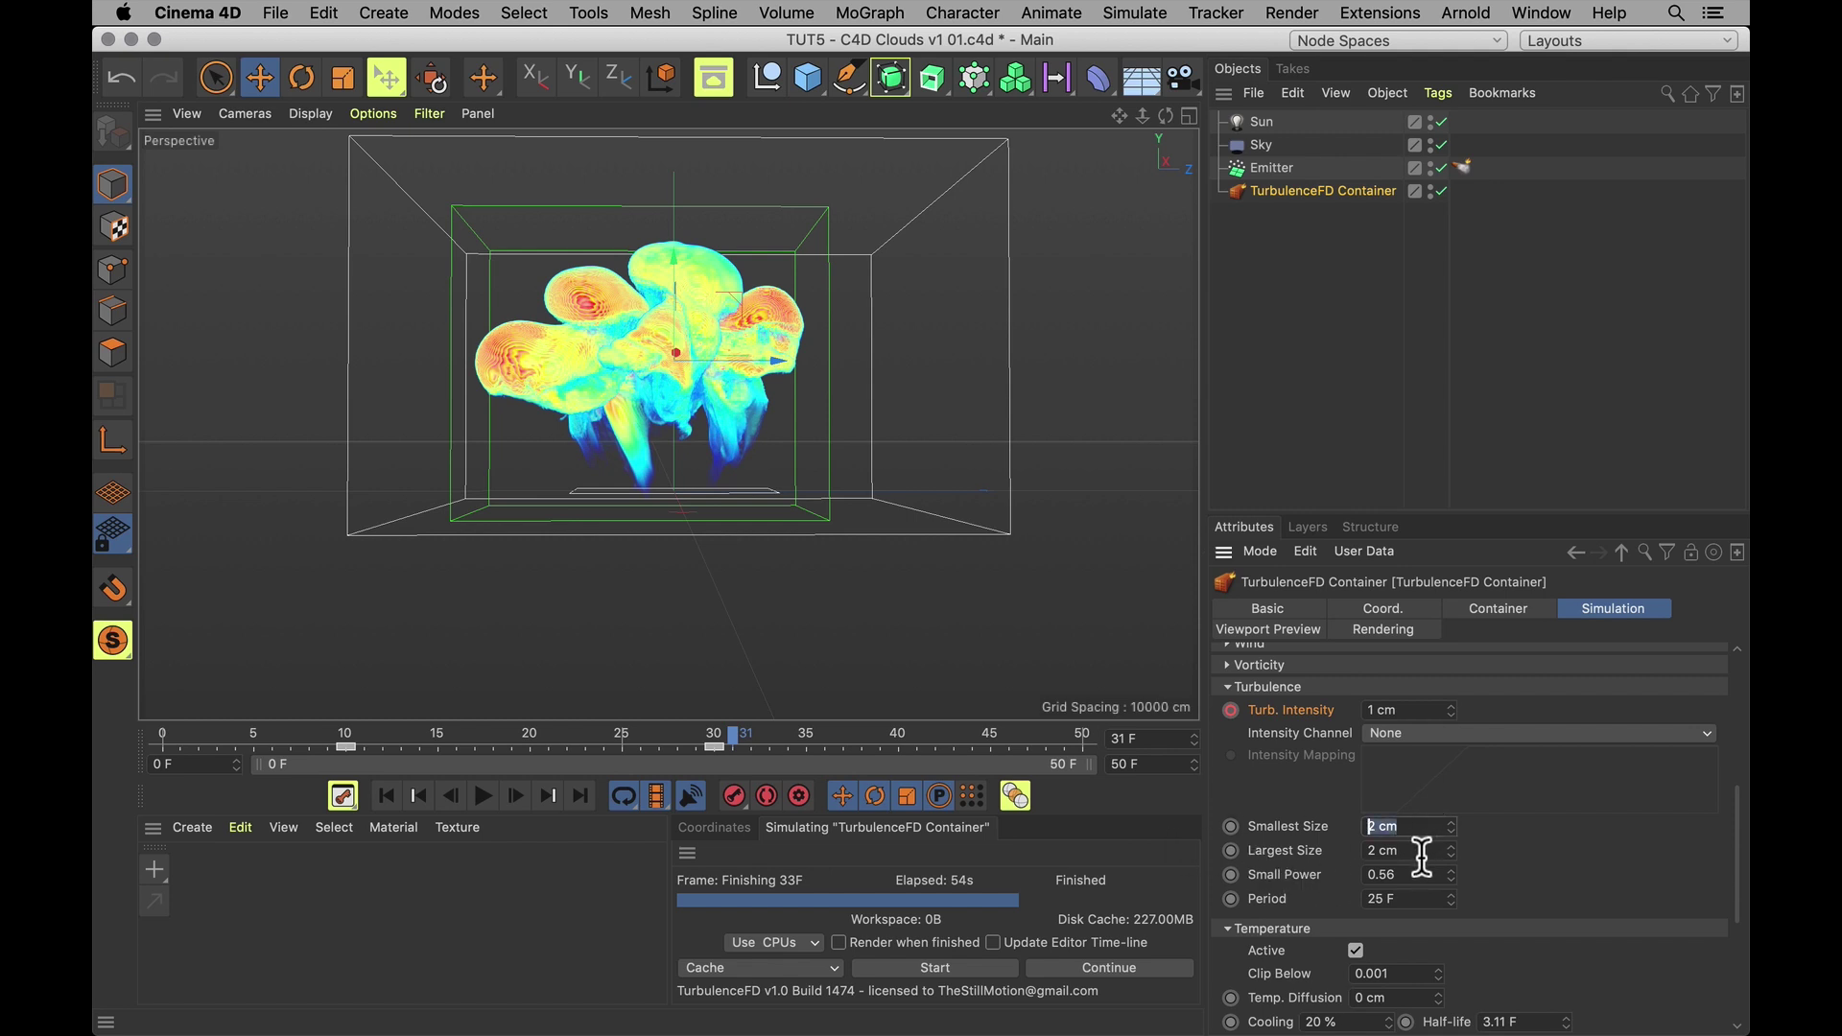
text(1)
key(Tab)
text(10)
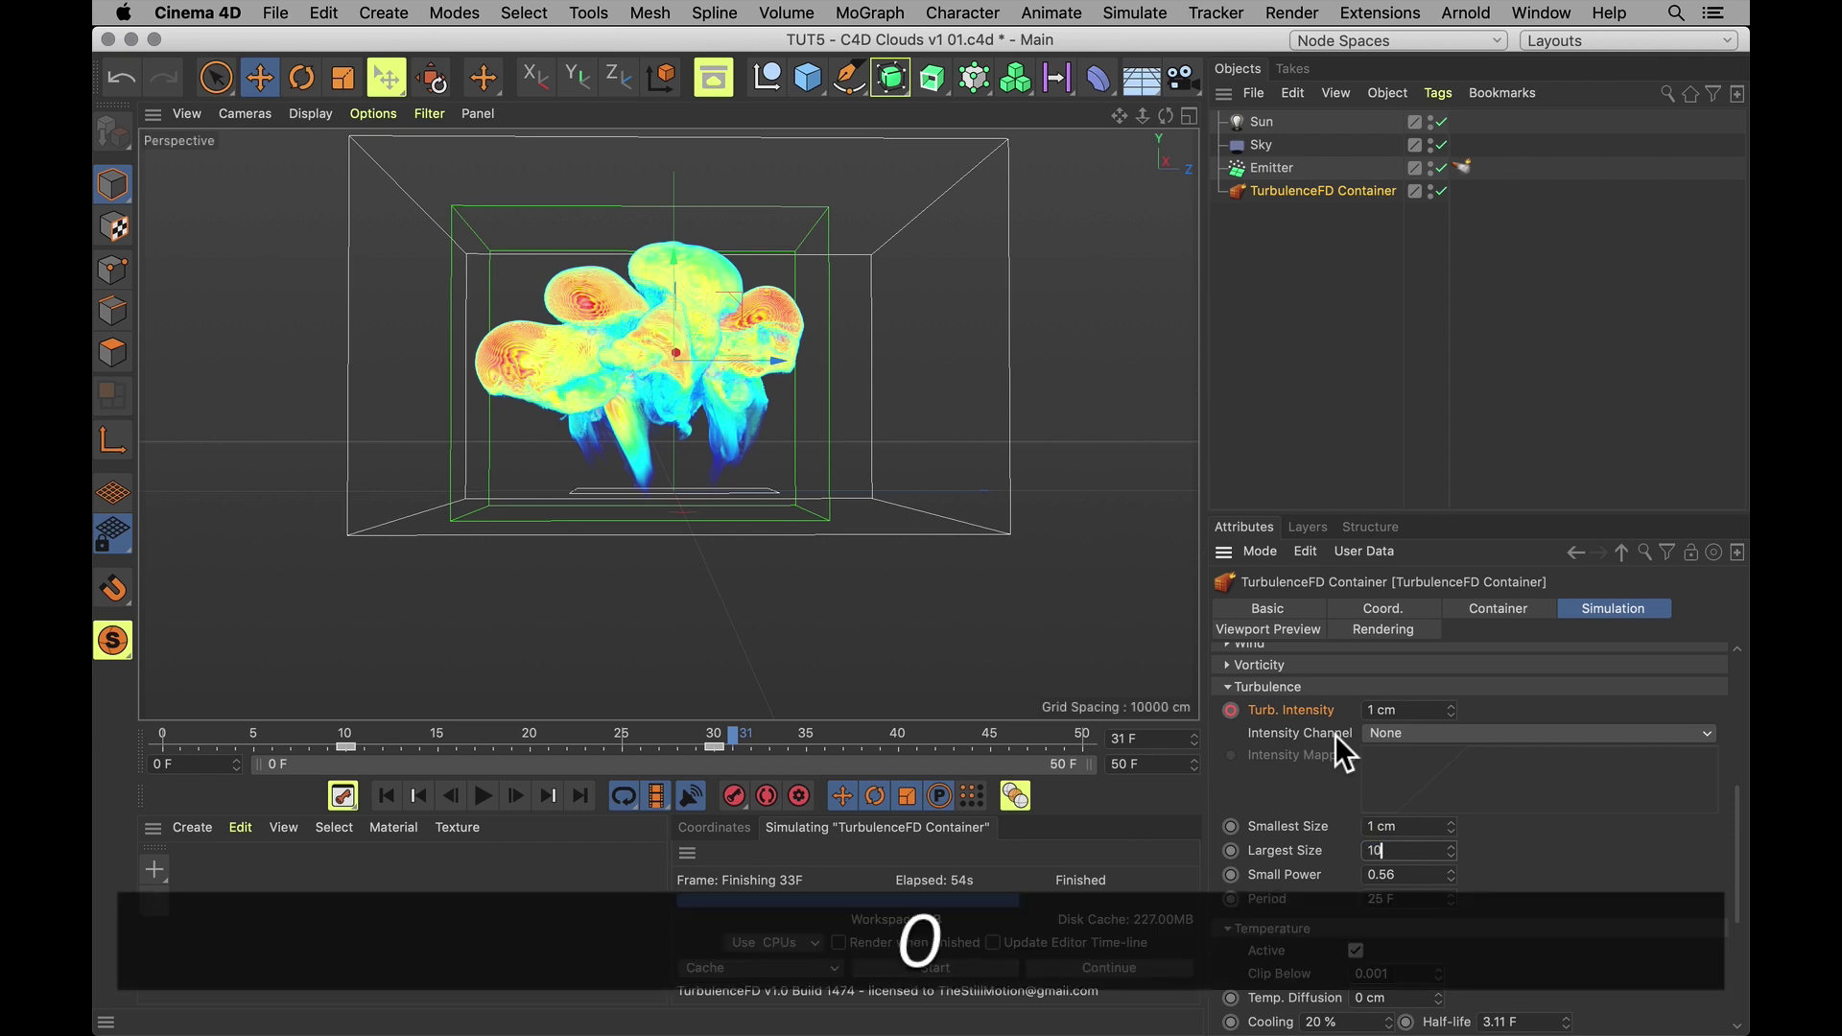
key(Return)
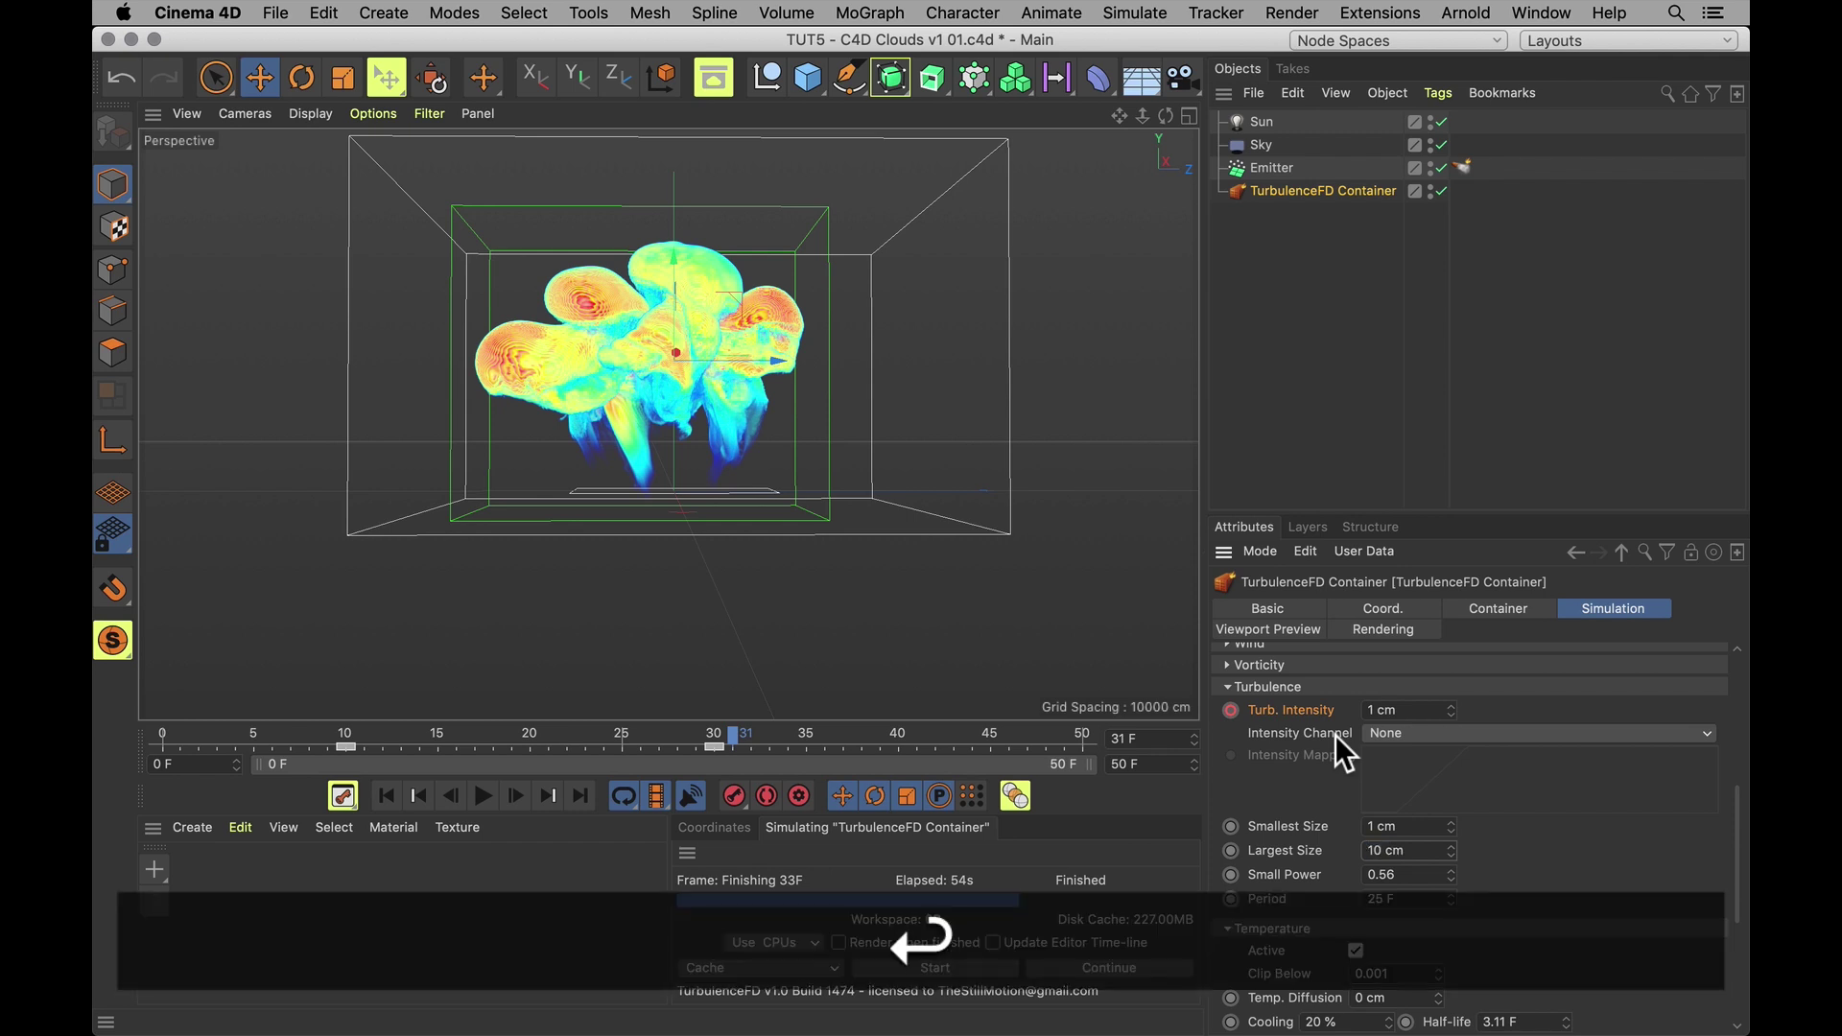
Expand the Vorticity settings and scrub the timeline to preview the cloud's motion
click(1259, 664)
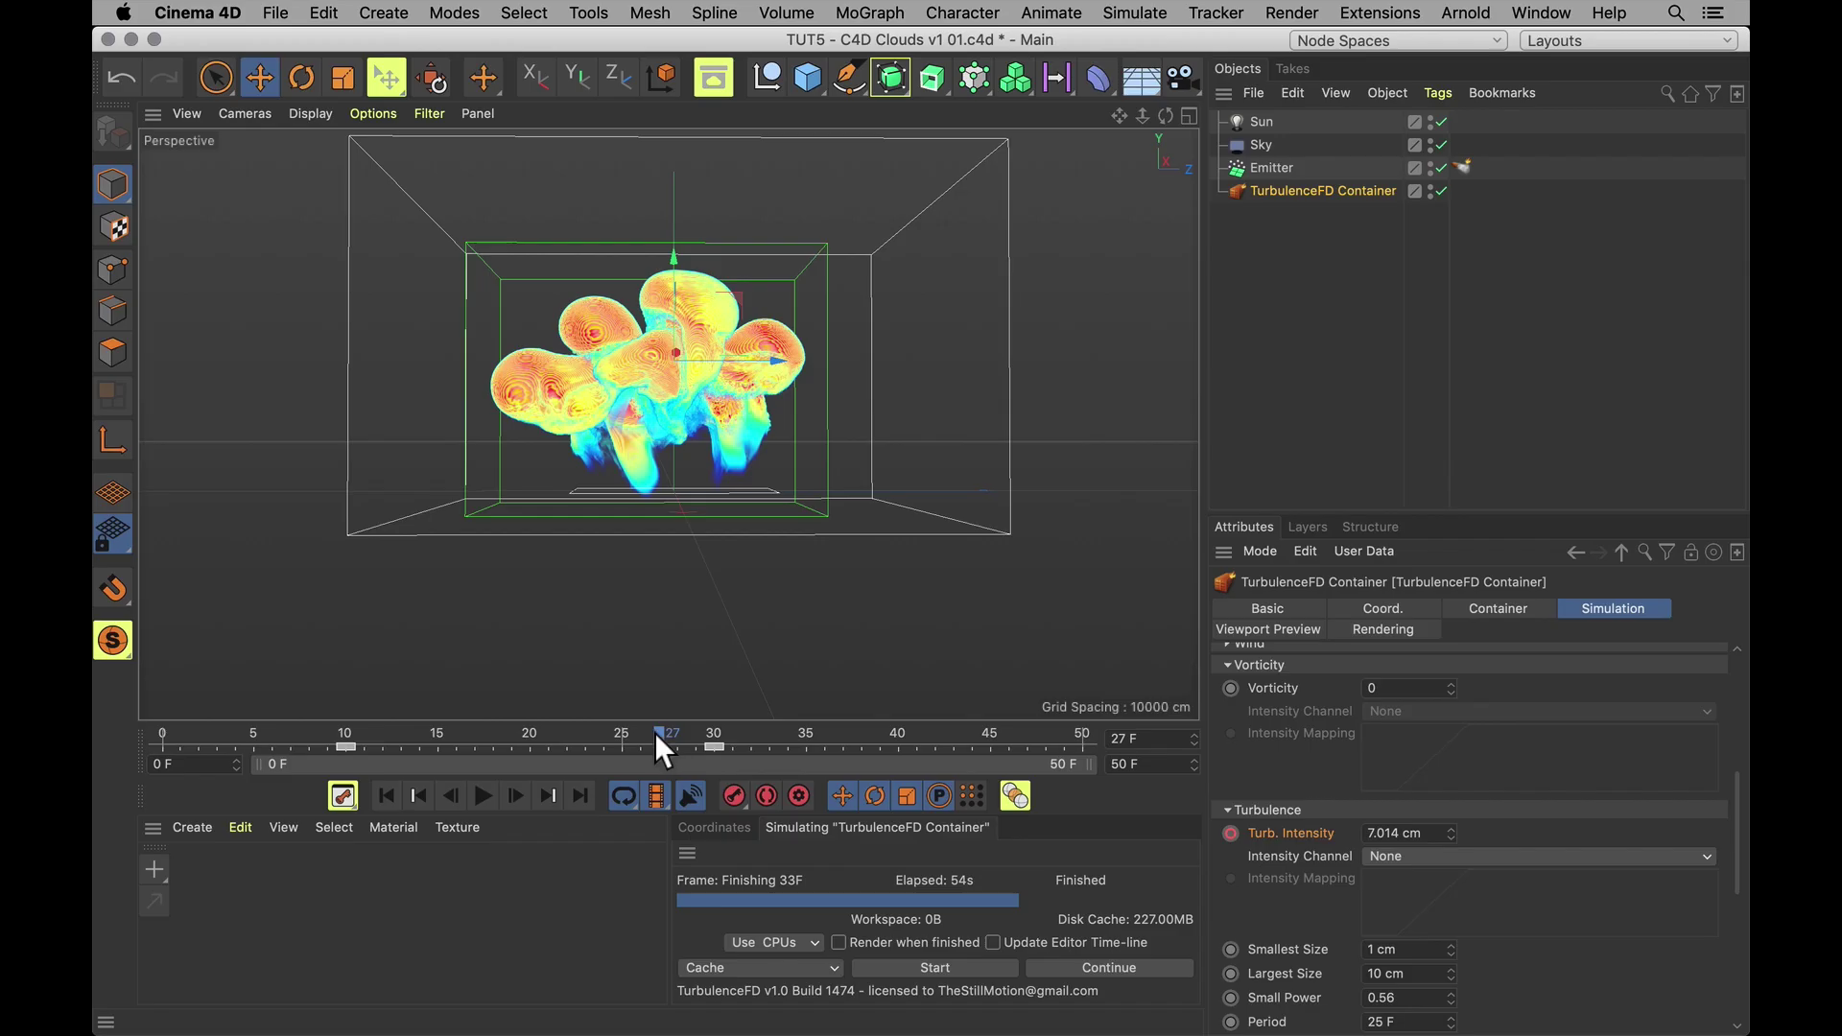
drag(654, 733, 686, 731)
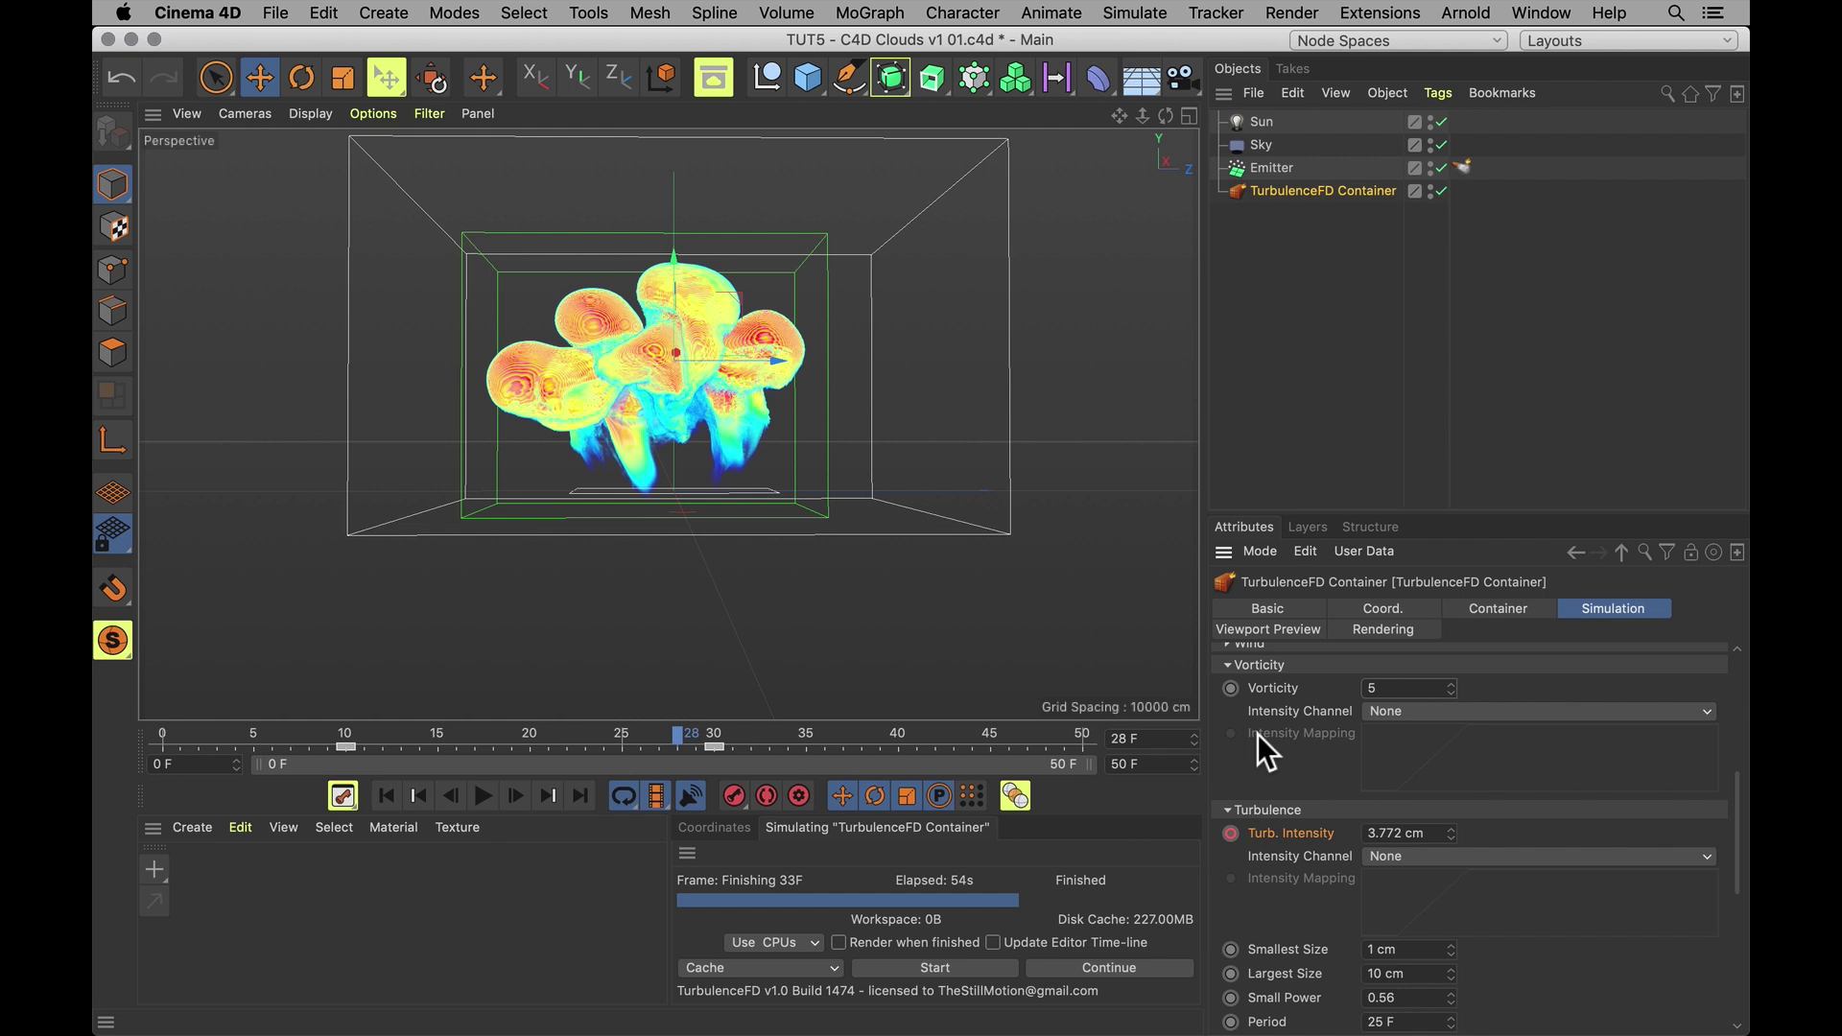
drag(680, 734, 768, 722)
click(1274, 663)
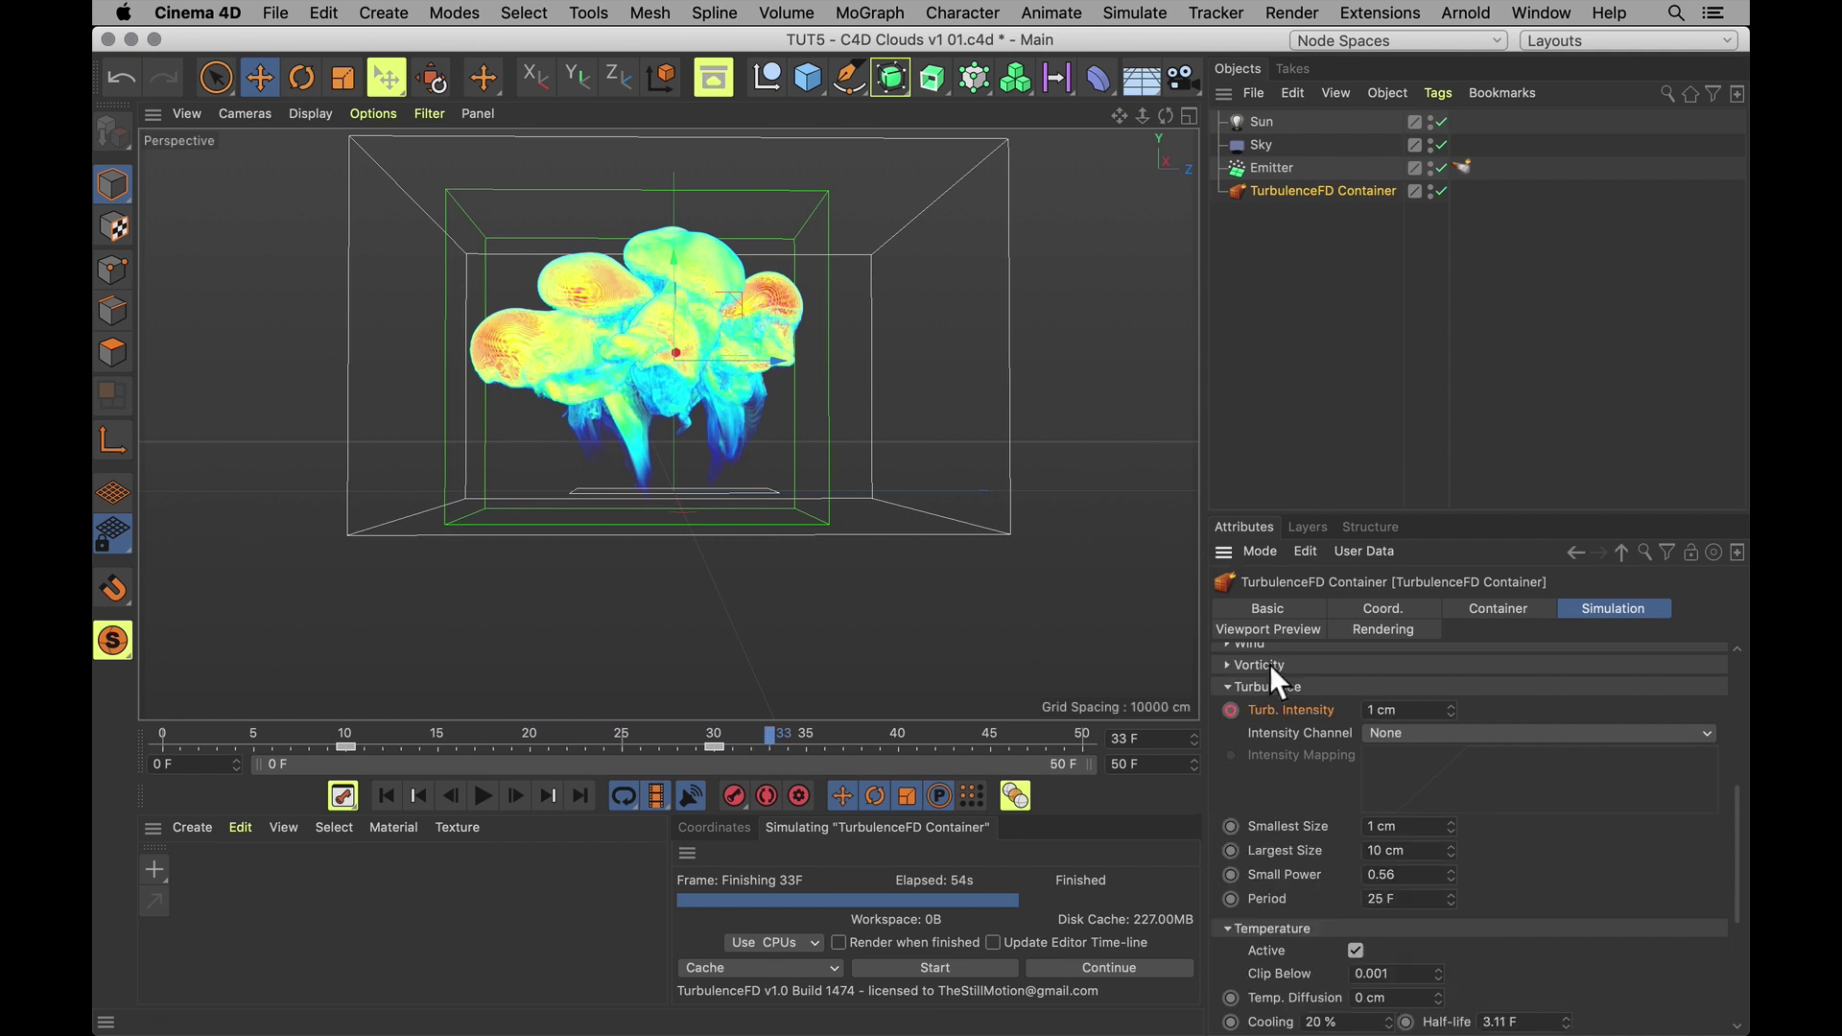
Set Damp Velocity in the Velocity settings to 7 %
scroll(1261, 856, up, 5)
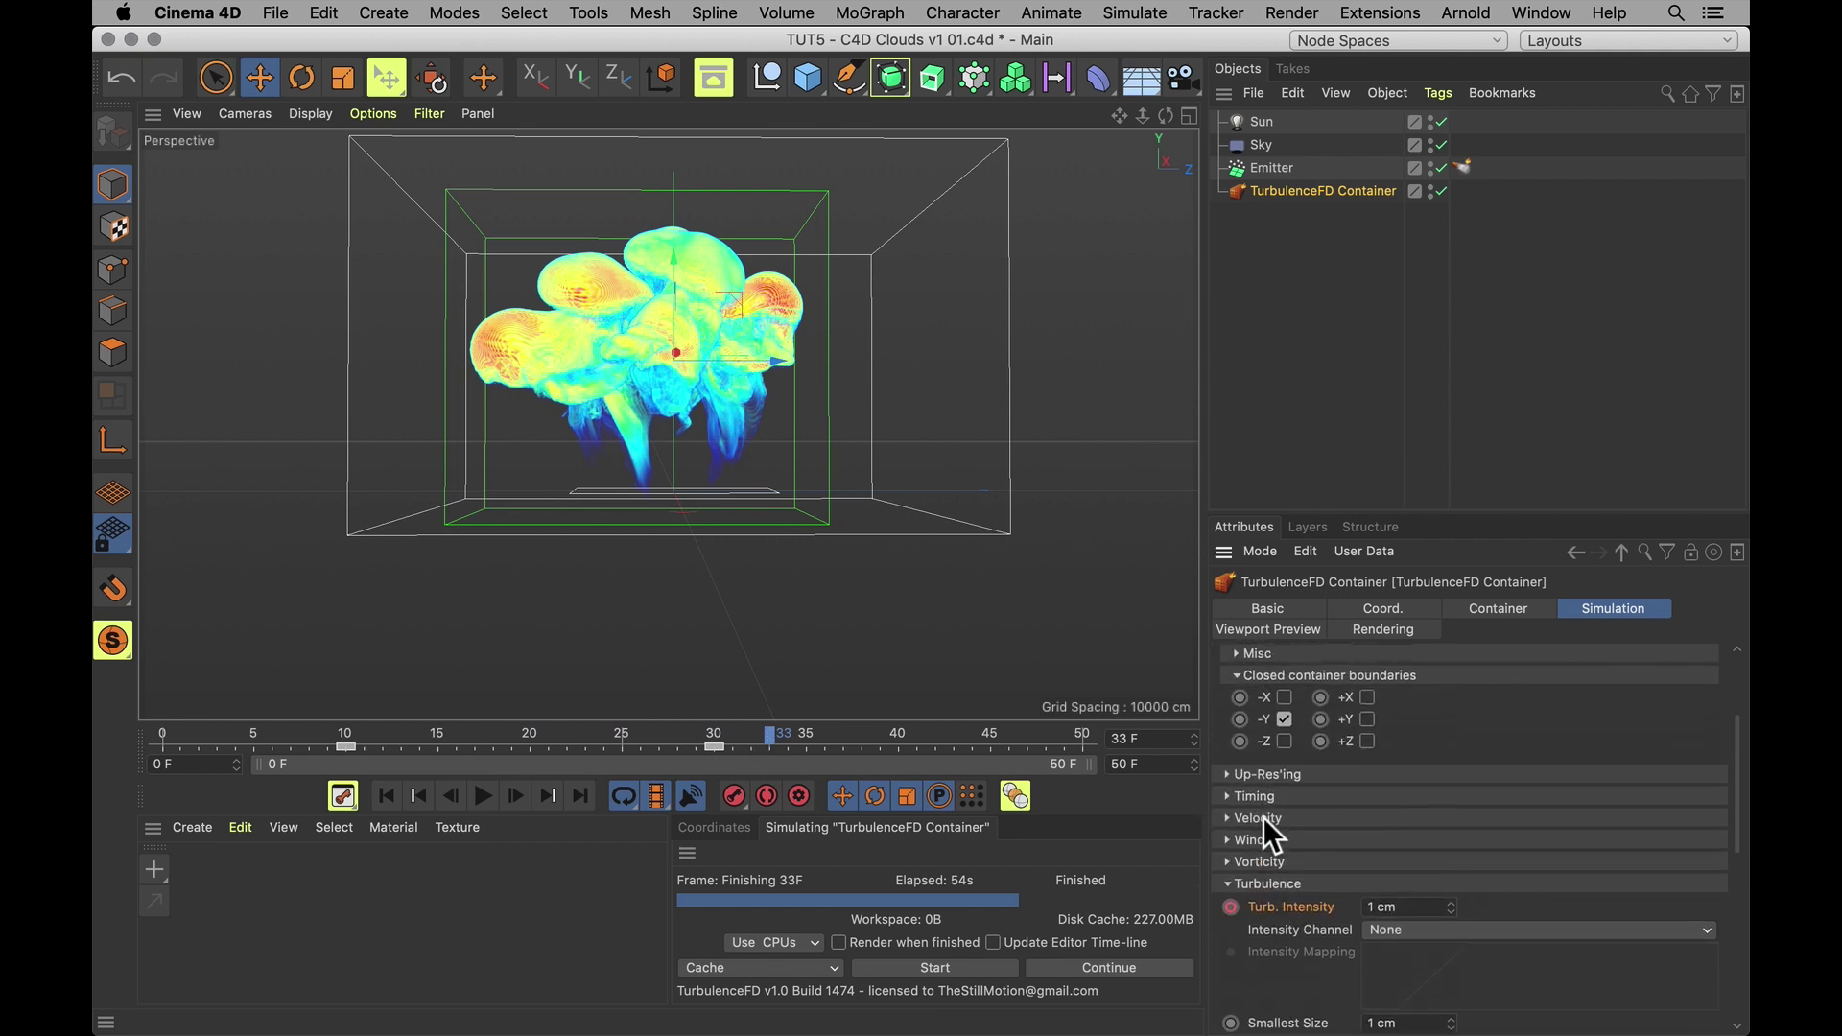
click(1264, 819)
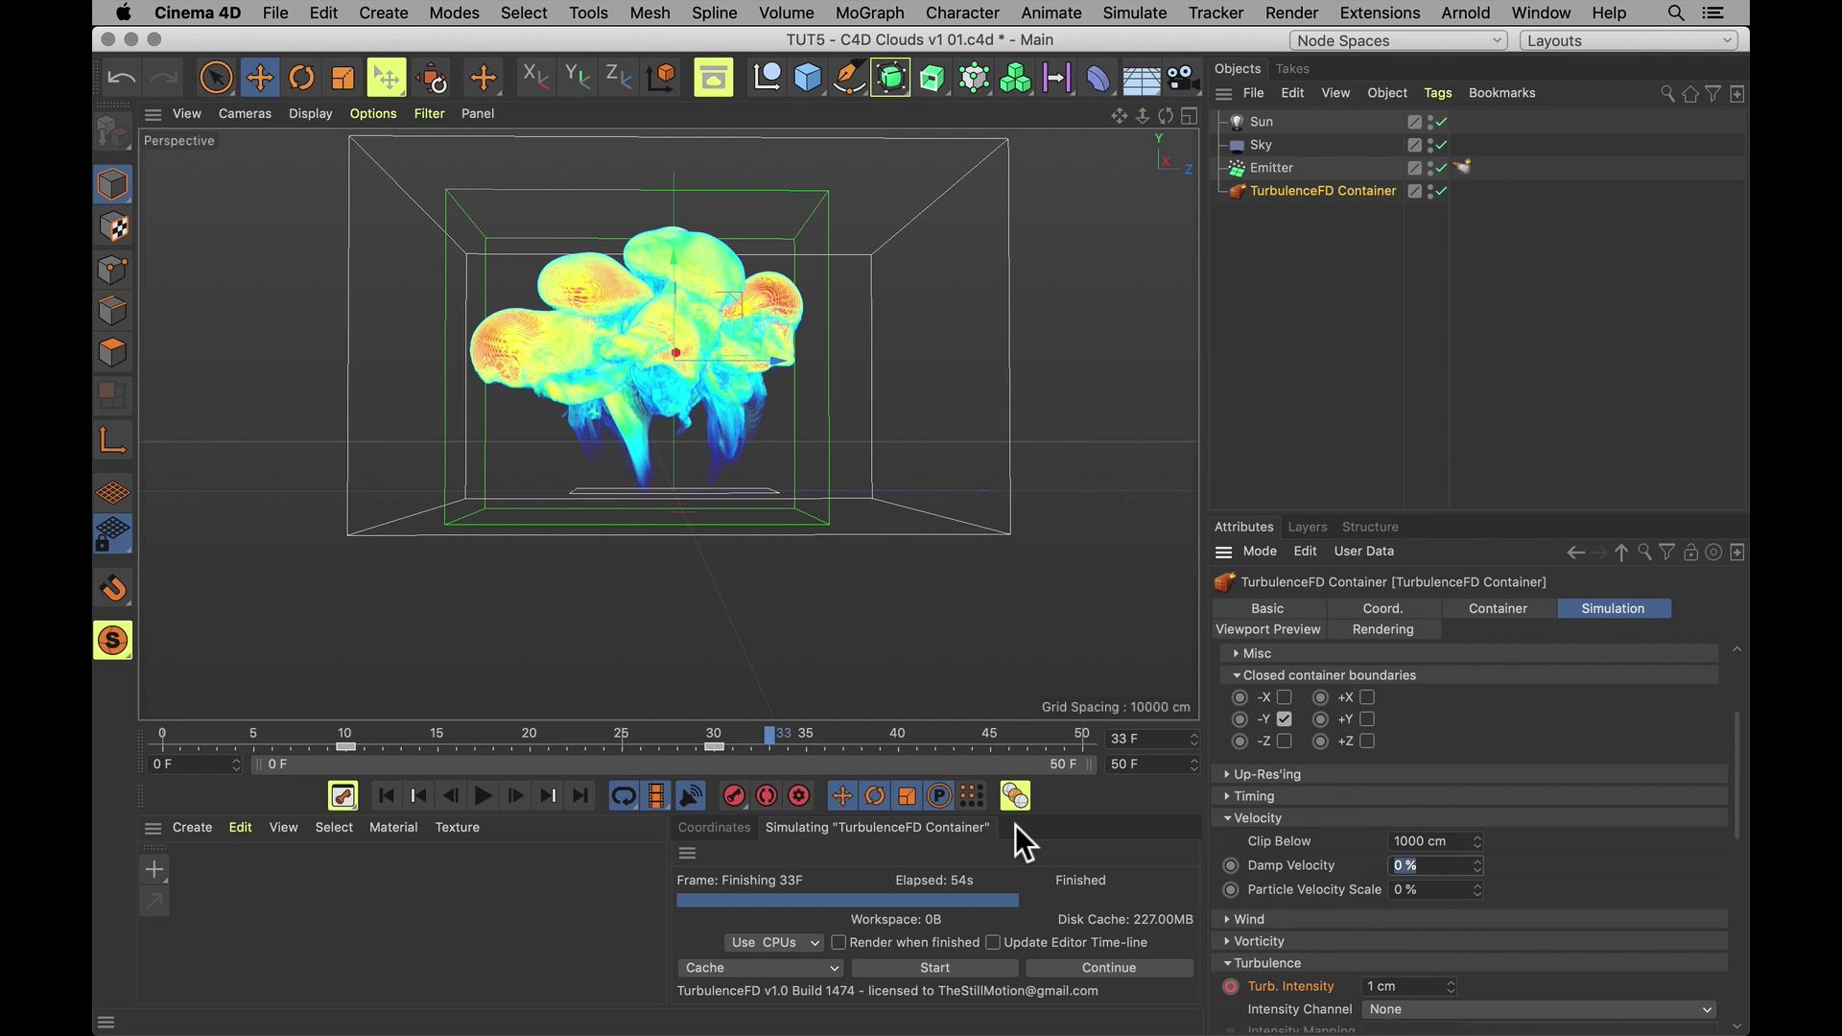
text(7)
key(Return)
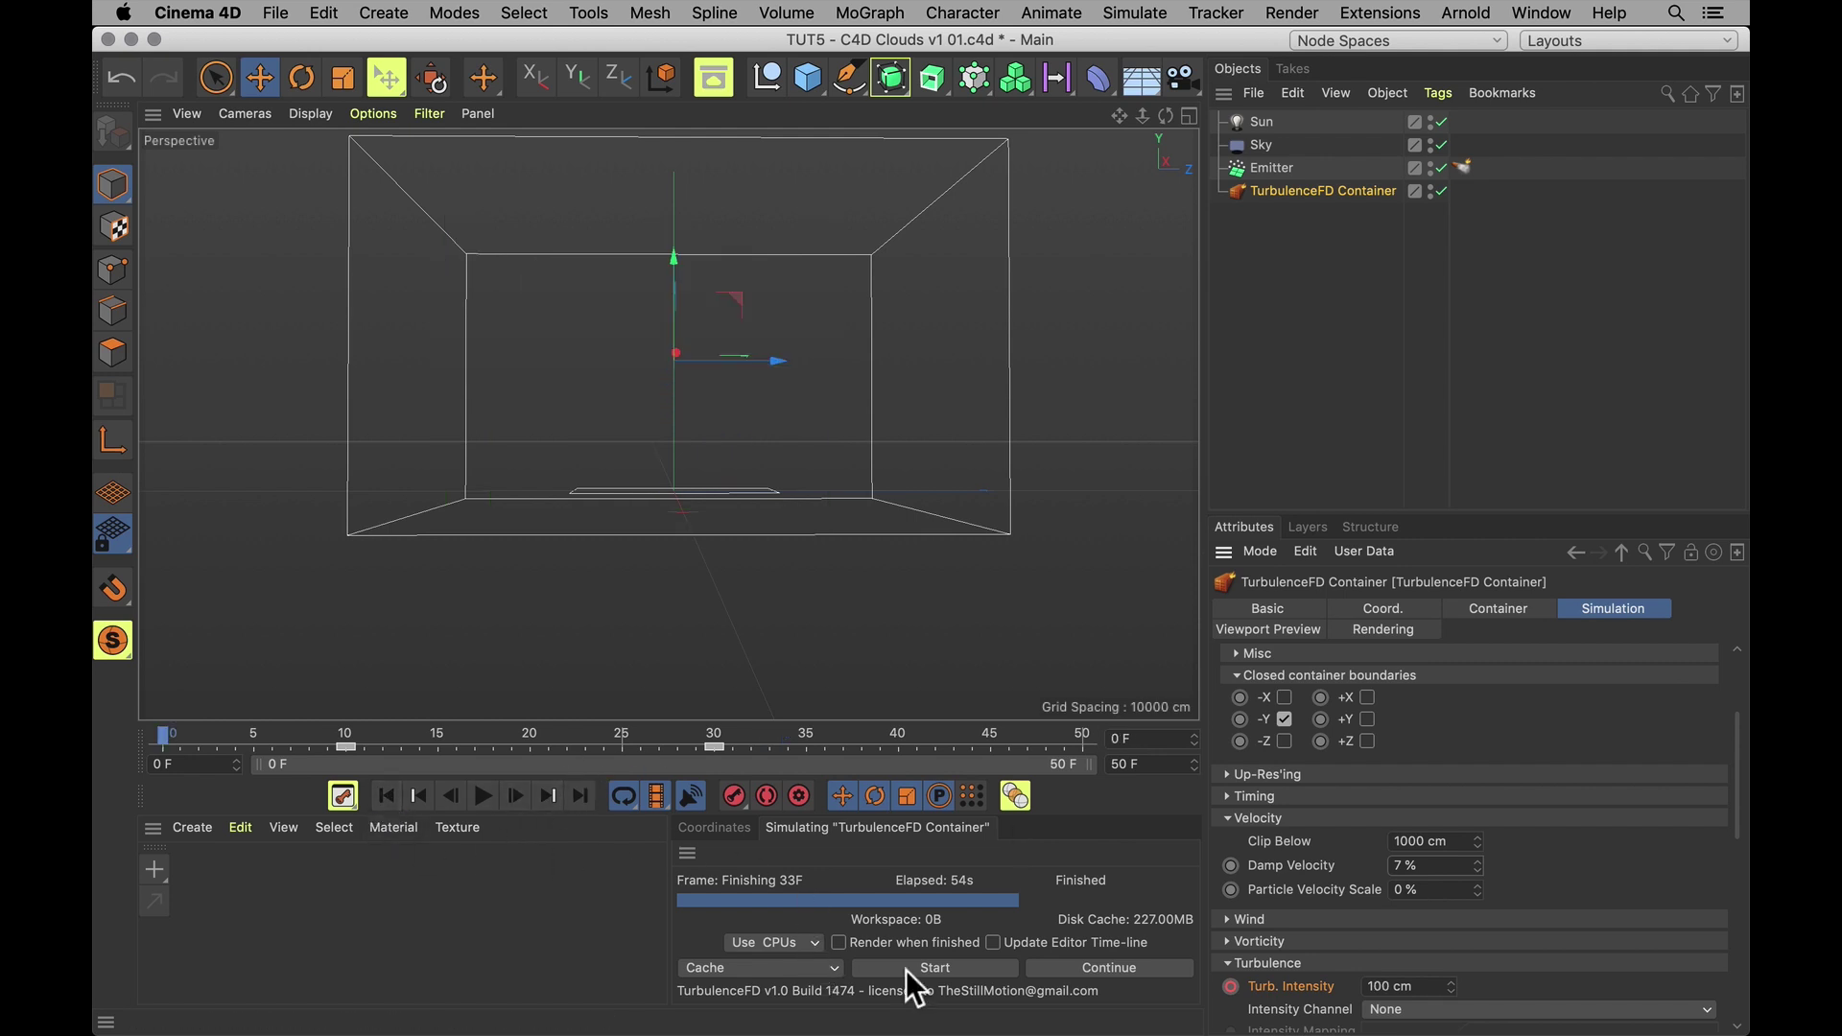
Restart the simulation, overwriting the existing cache, and let it run to frame 50
click(964, 971)
click(1084, 378)
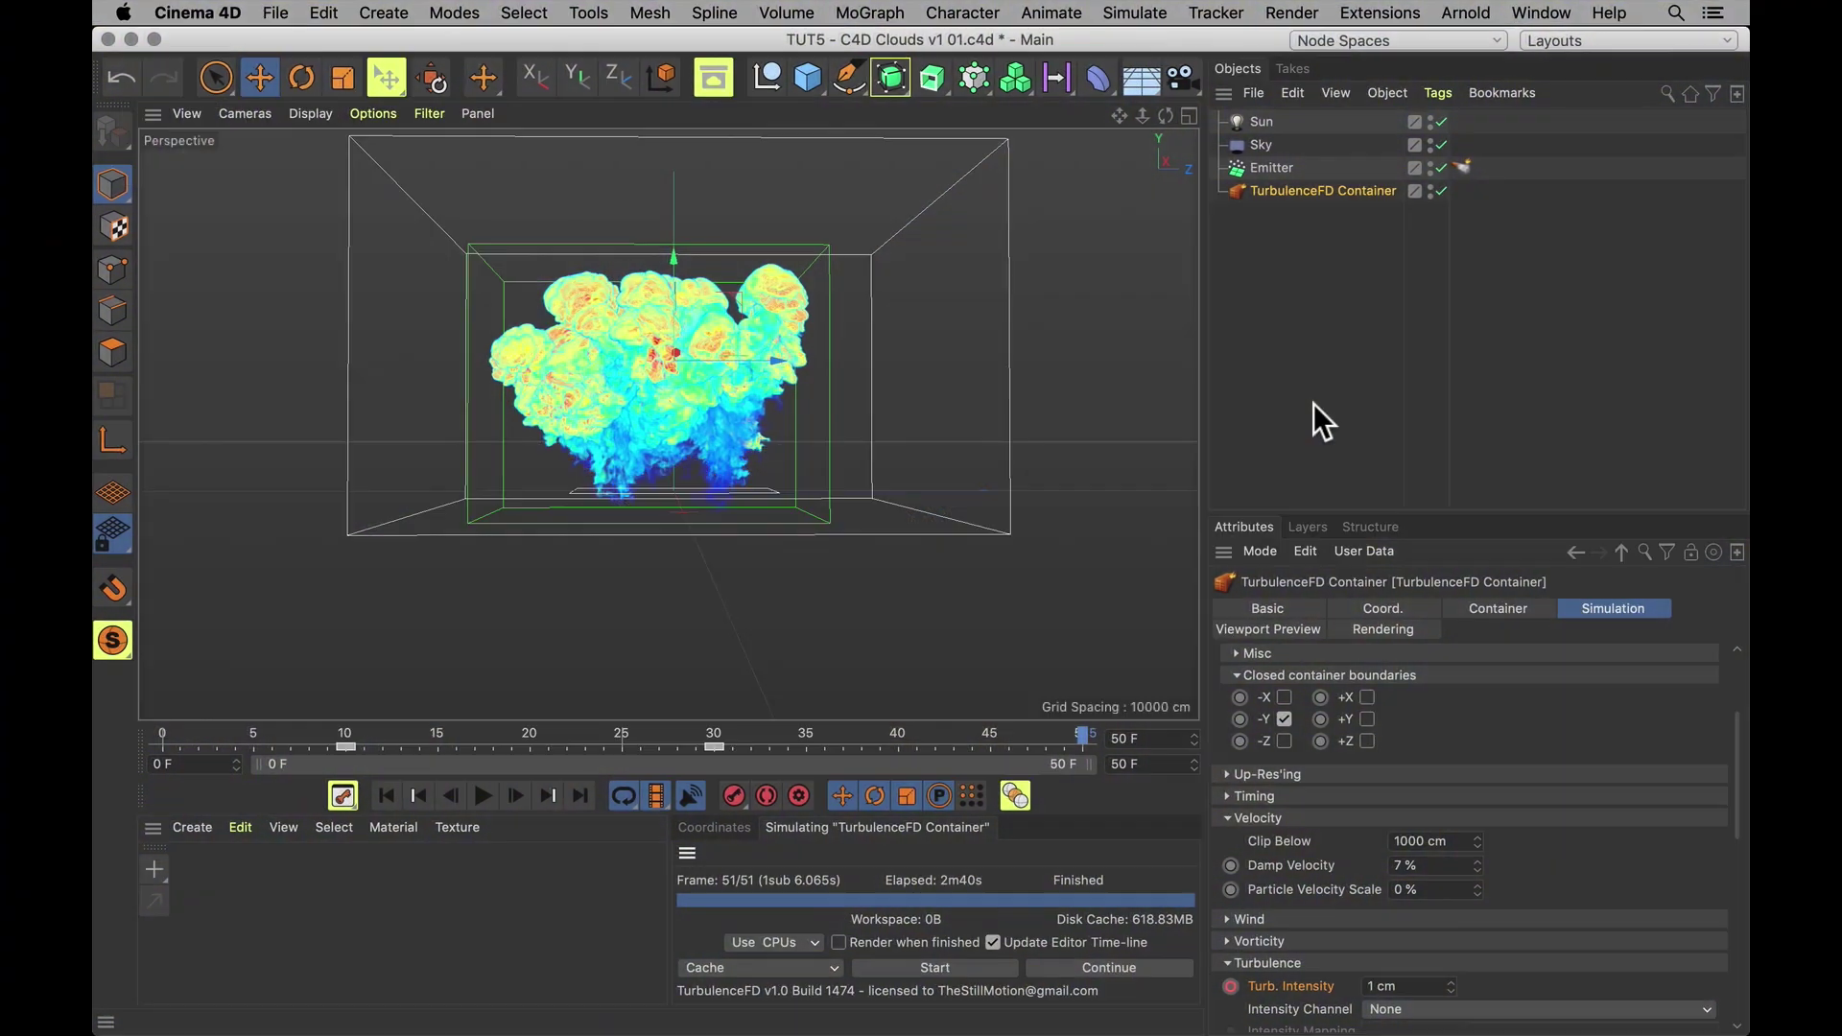
Duplicate the emitter, naming the original 'Main' and the copy 'Carpet'
super+drag(1263, 161, 1299, 175)
double_click(1286, 170)
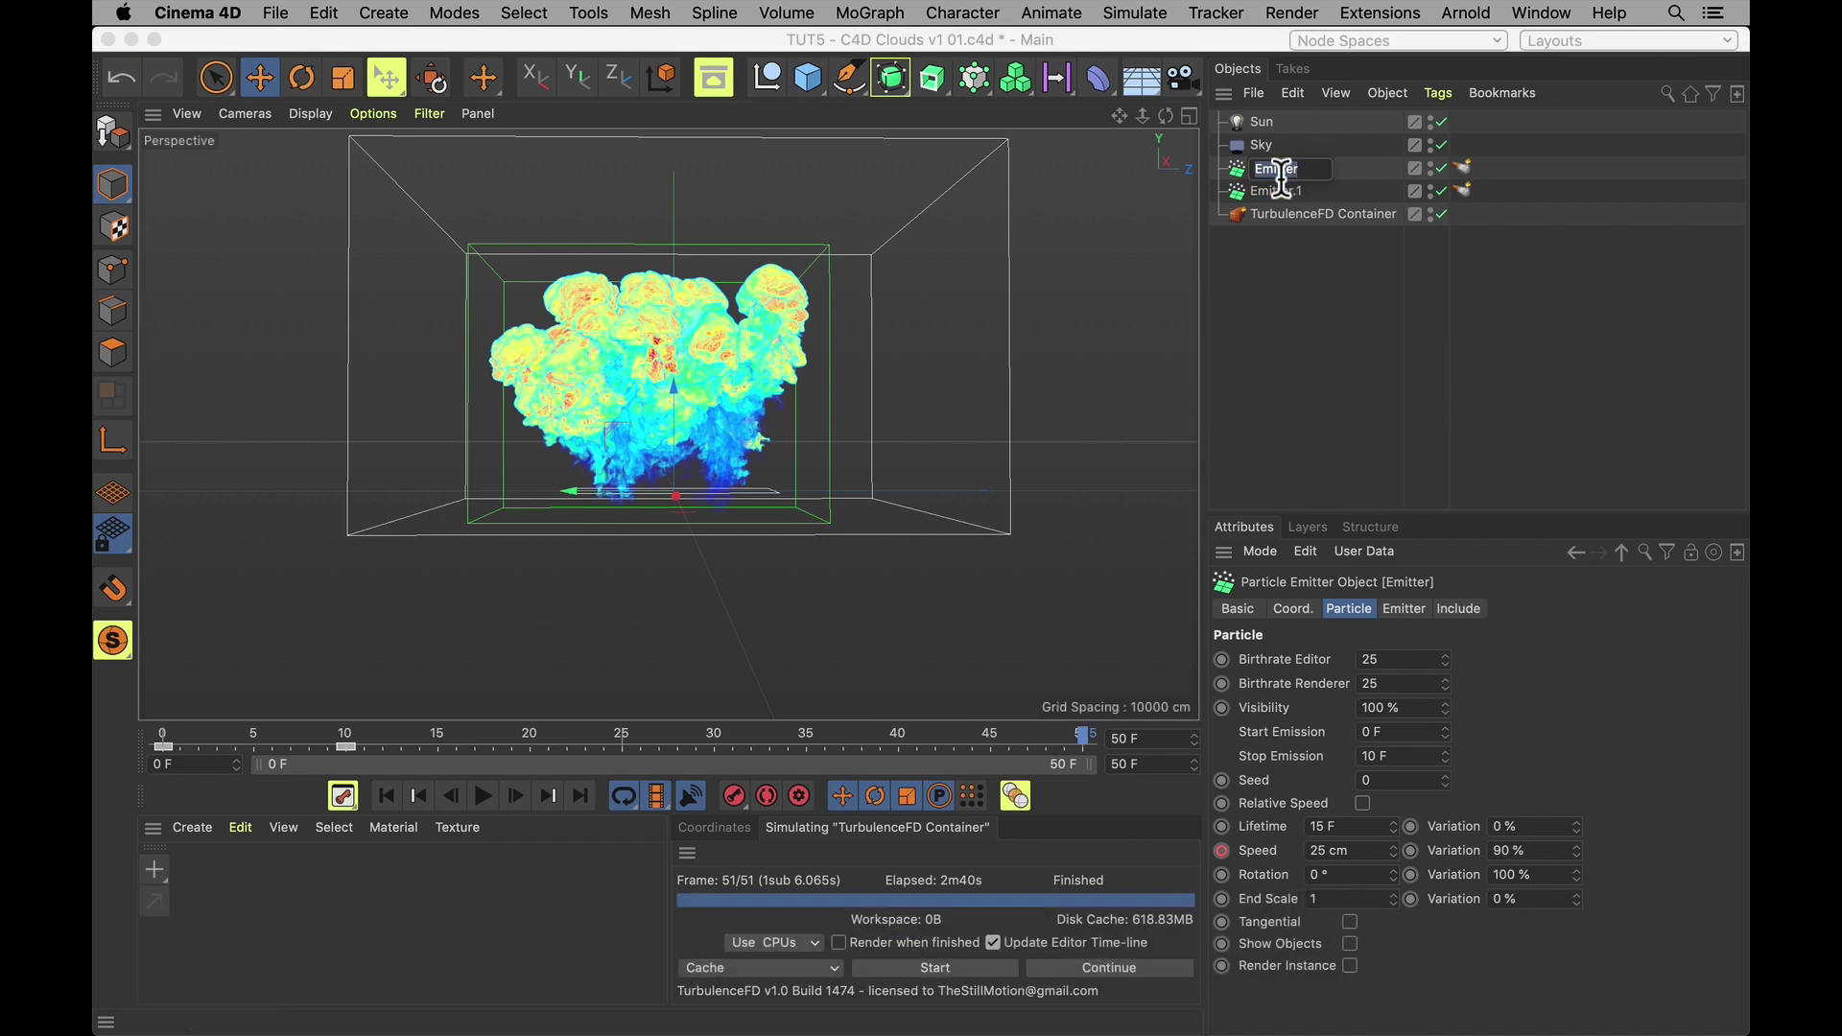
text(Main)
key(Down)
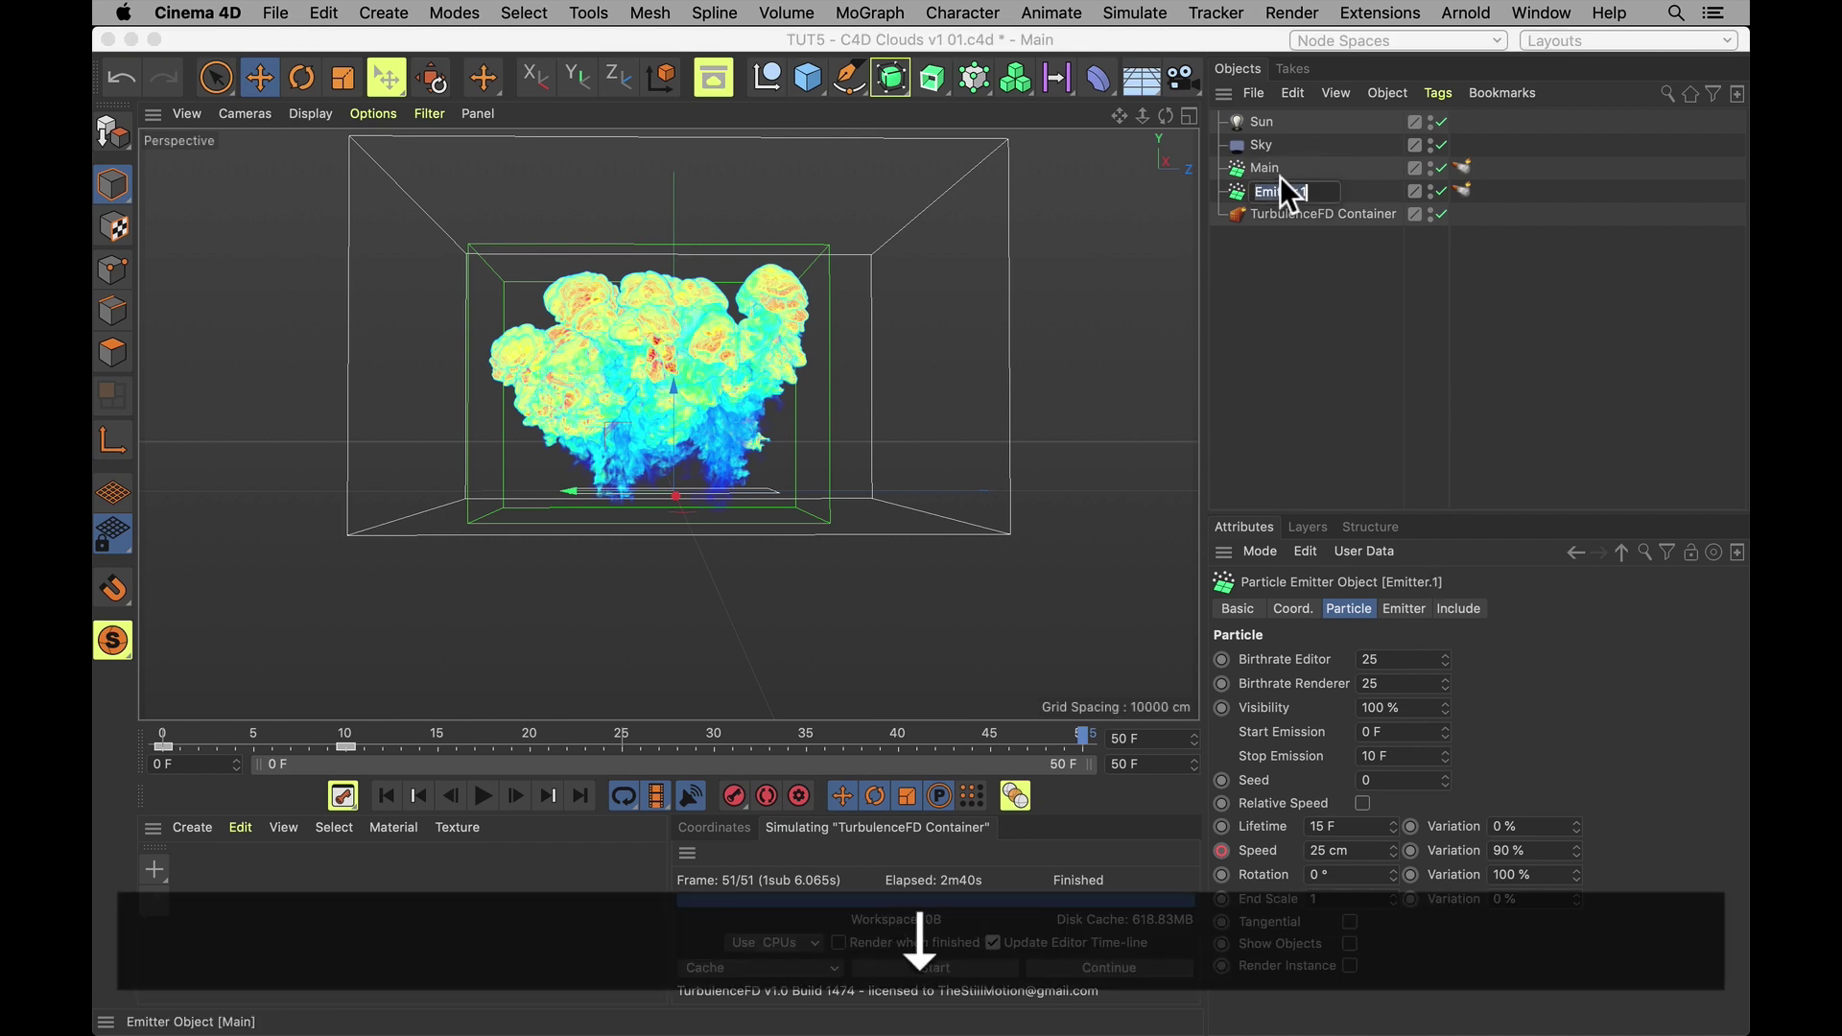
key(shift)
text(Carpet)
key(Return)
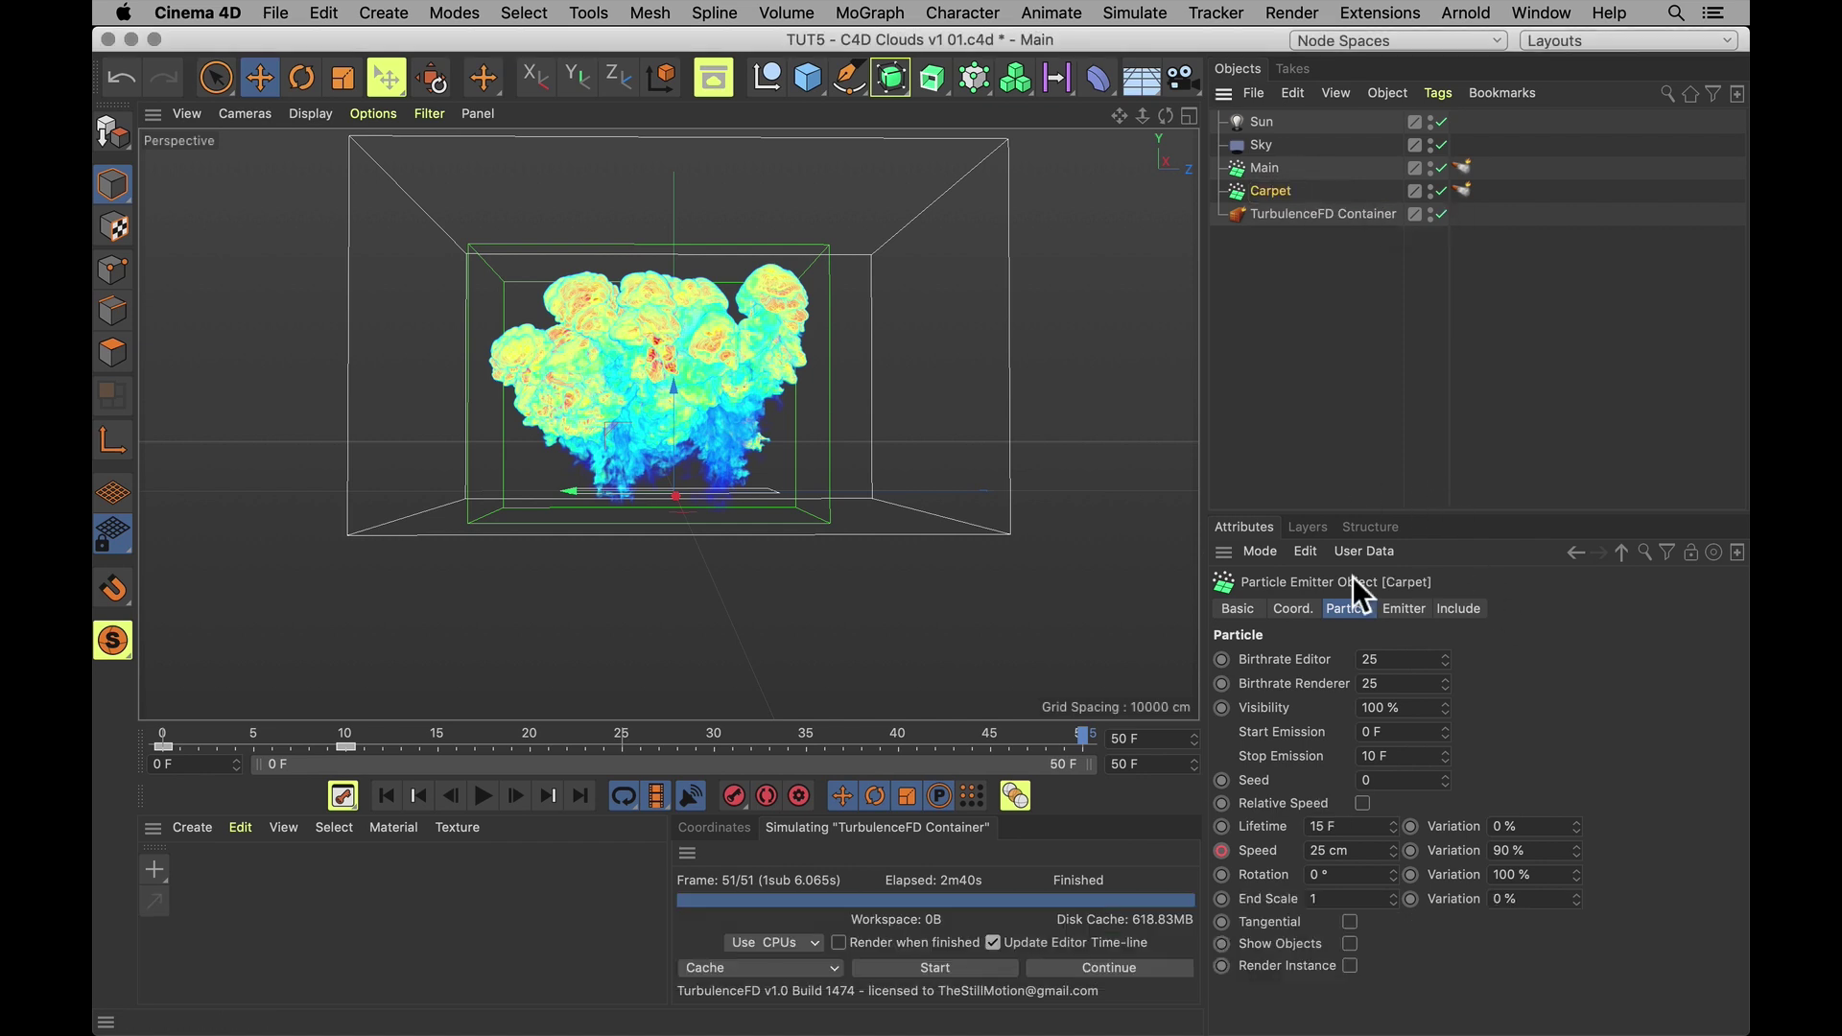
Set the Carpet emitter's editor and renderer birthrates to 4000
click(1400, 659)
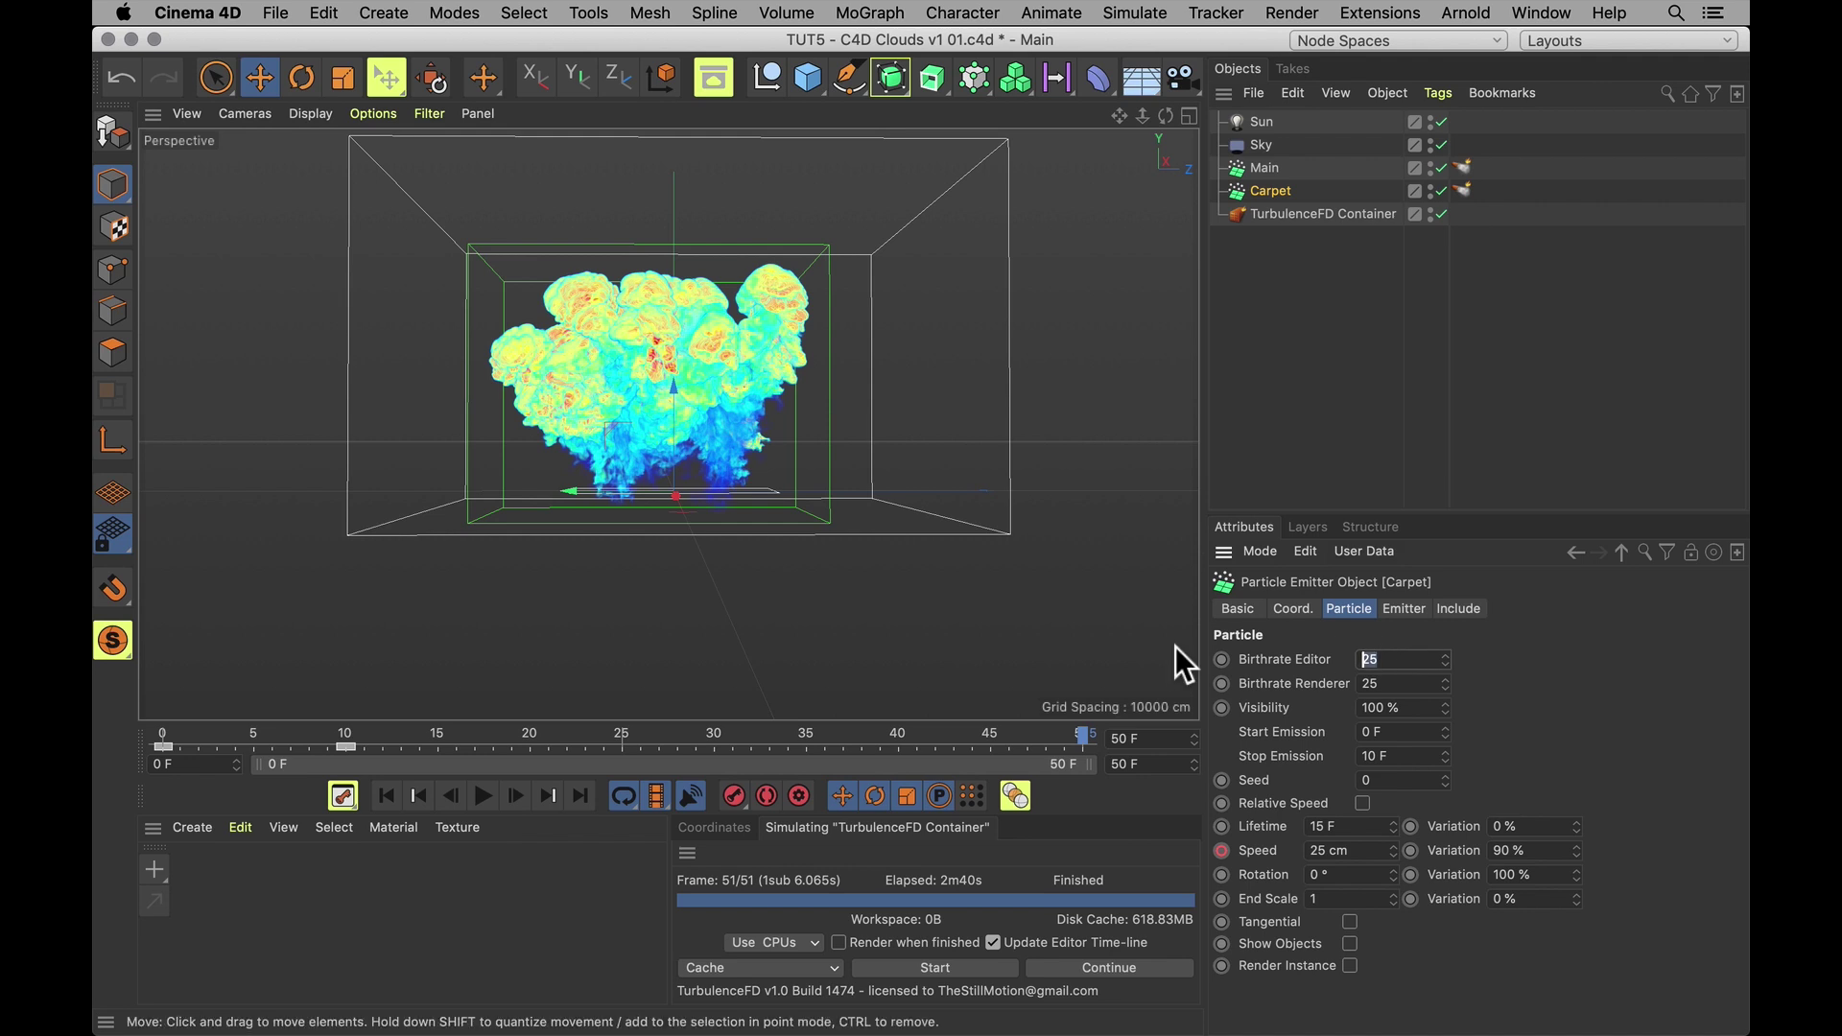
text(4000)
key(Tab)
text(4000)
key(Return)
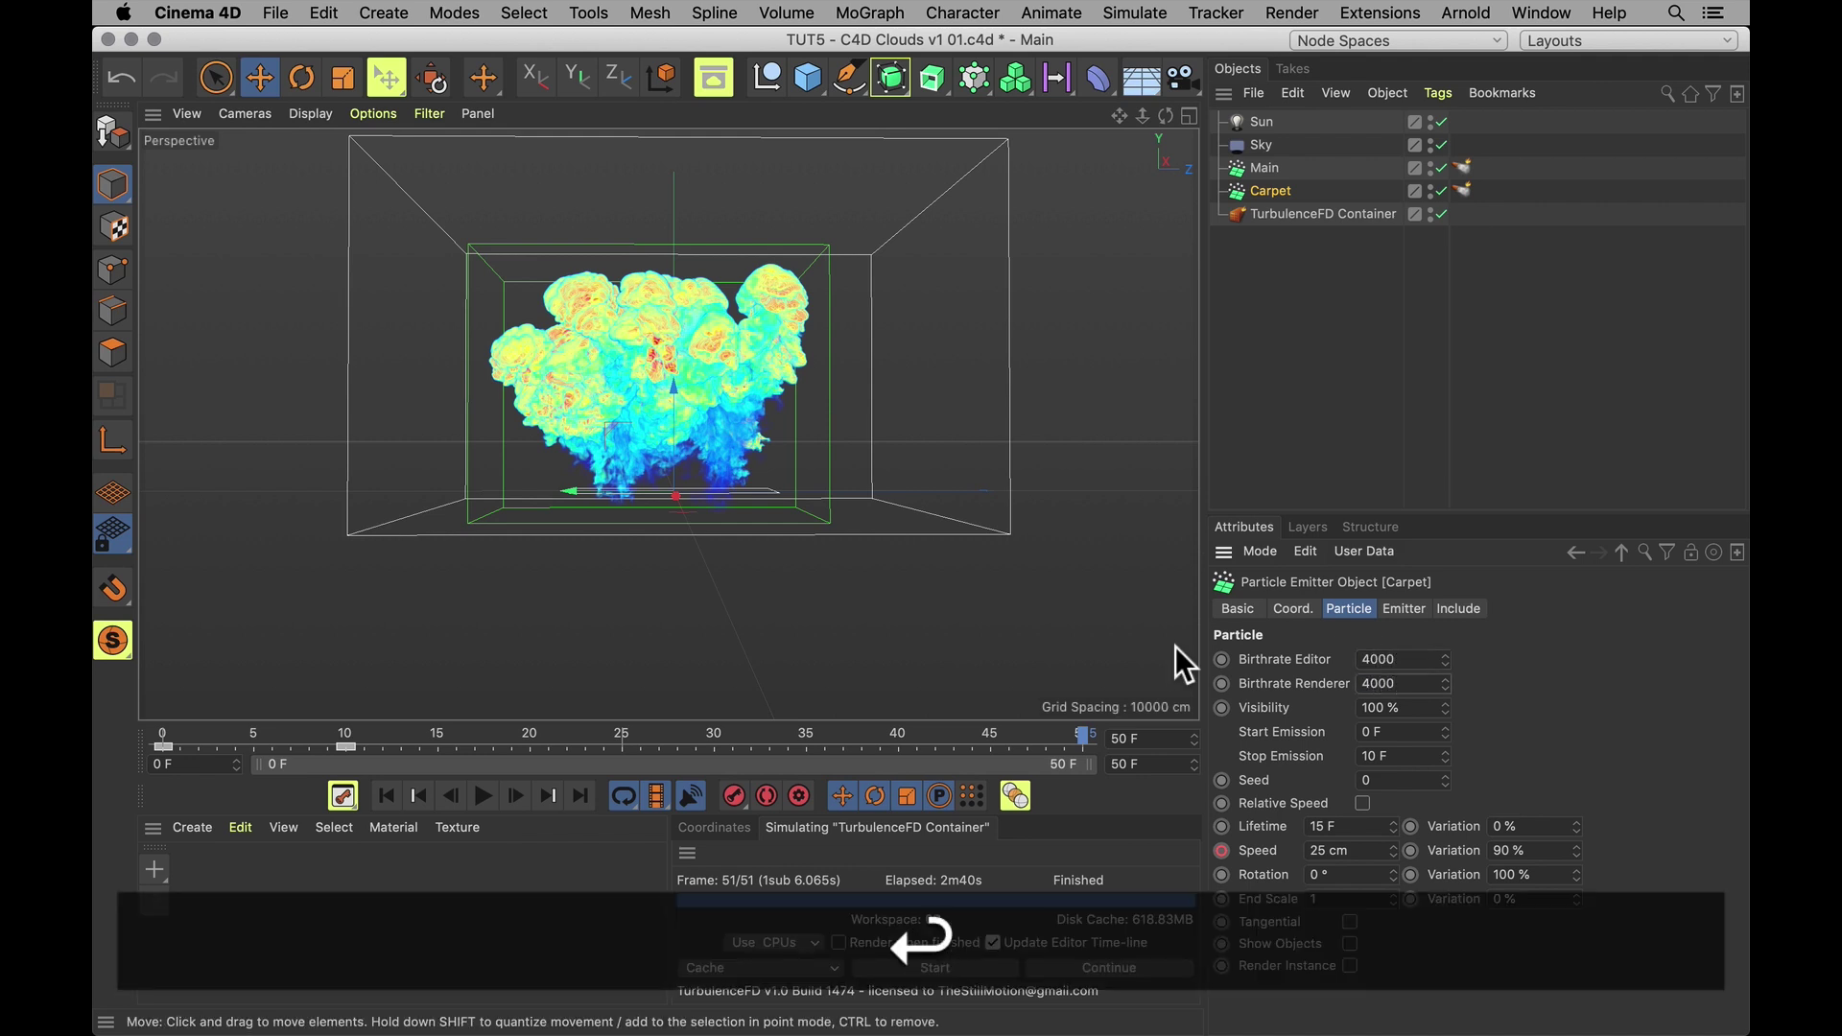
Make Carpet emit from frame 10 to 25 with a 2 F particle lifetime
click(1403, 729)
text(10)
key(Tab)
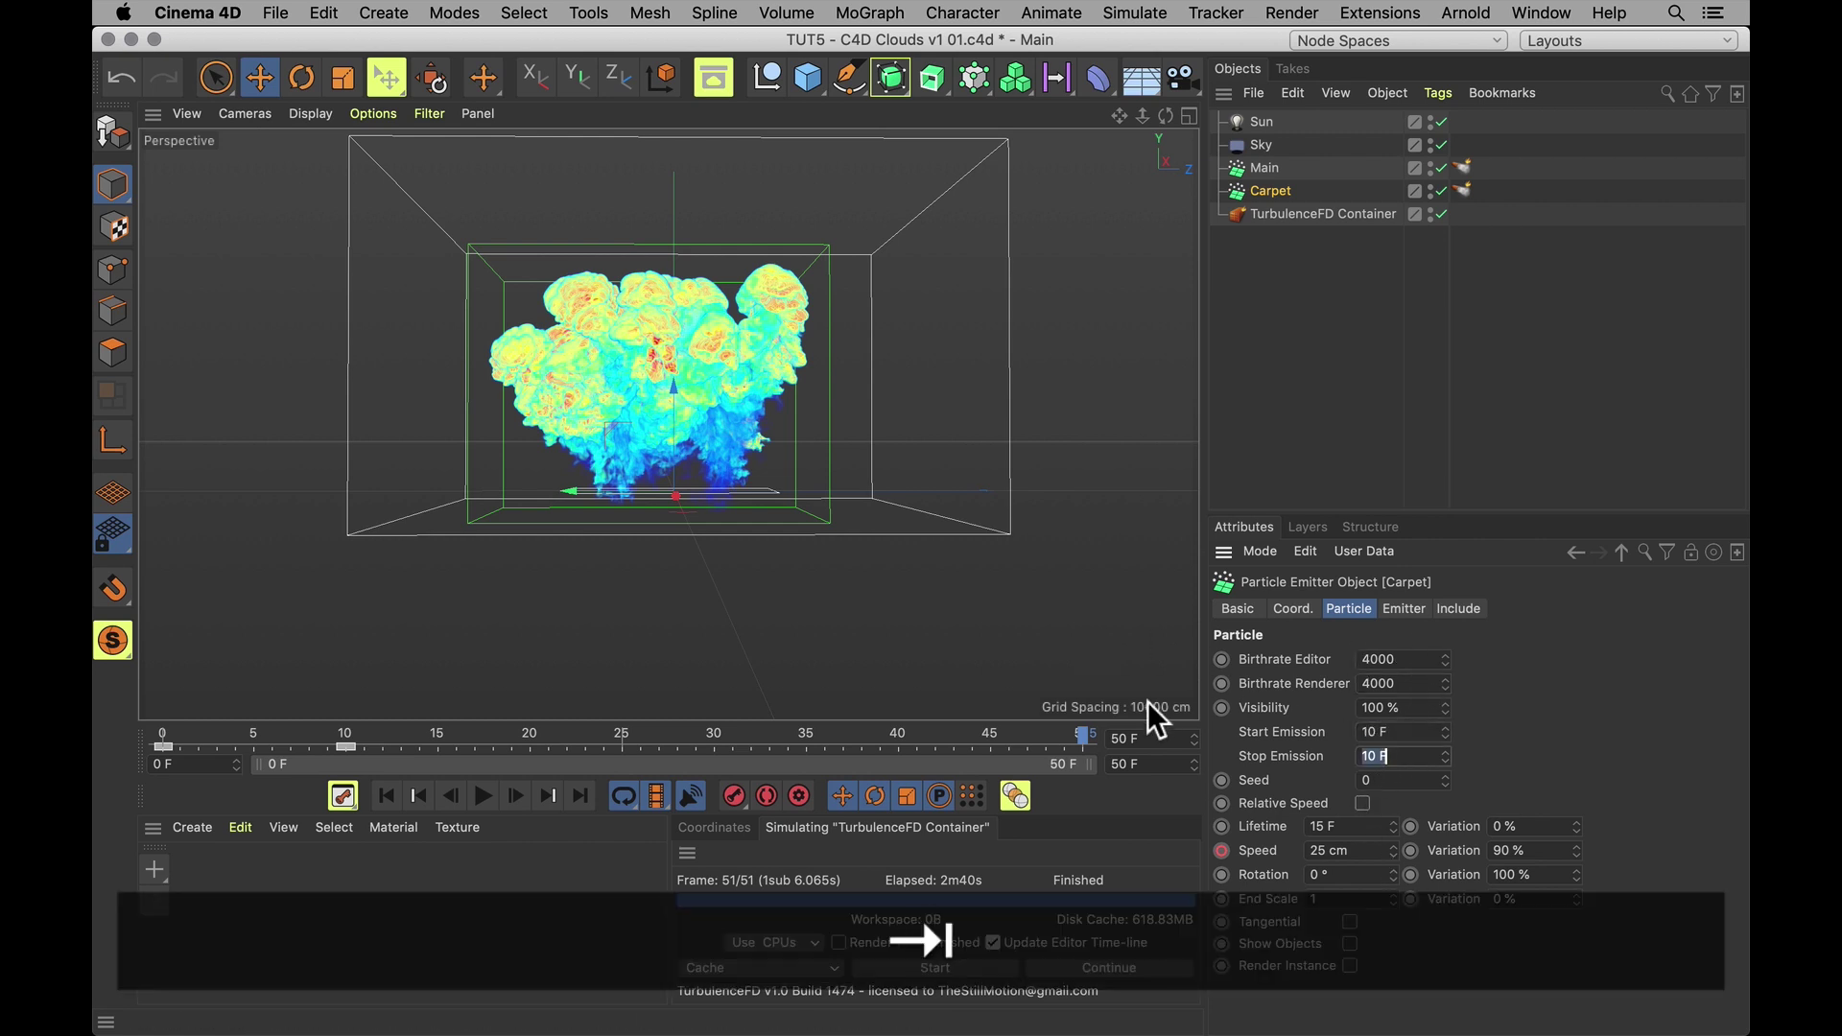
text(25)
key(Return)
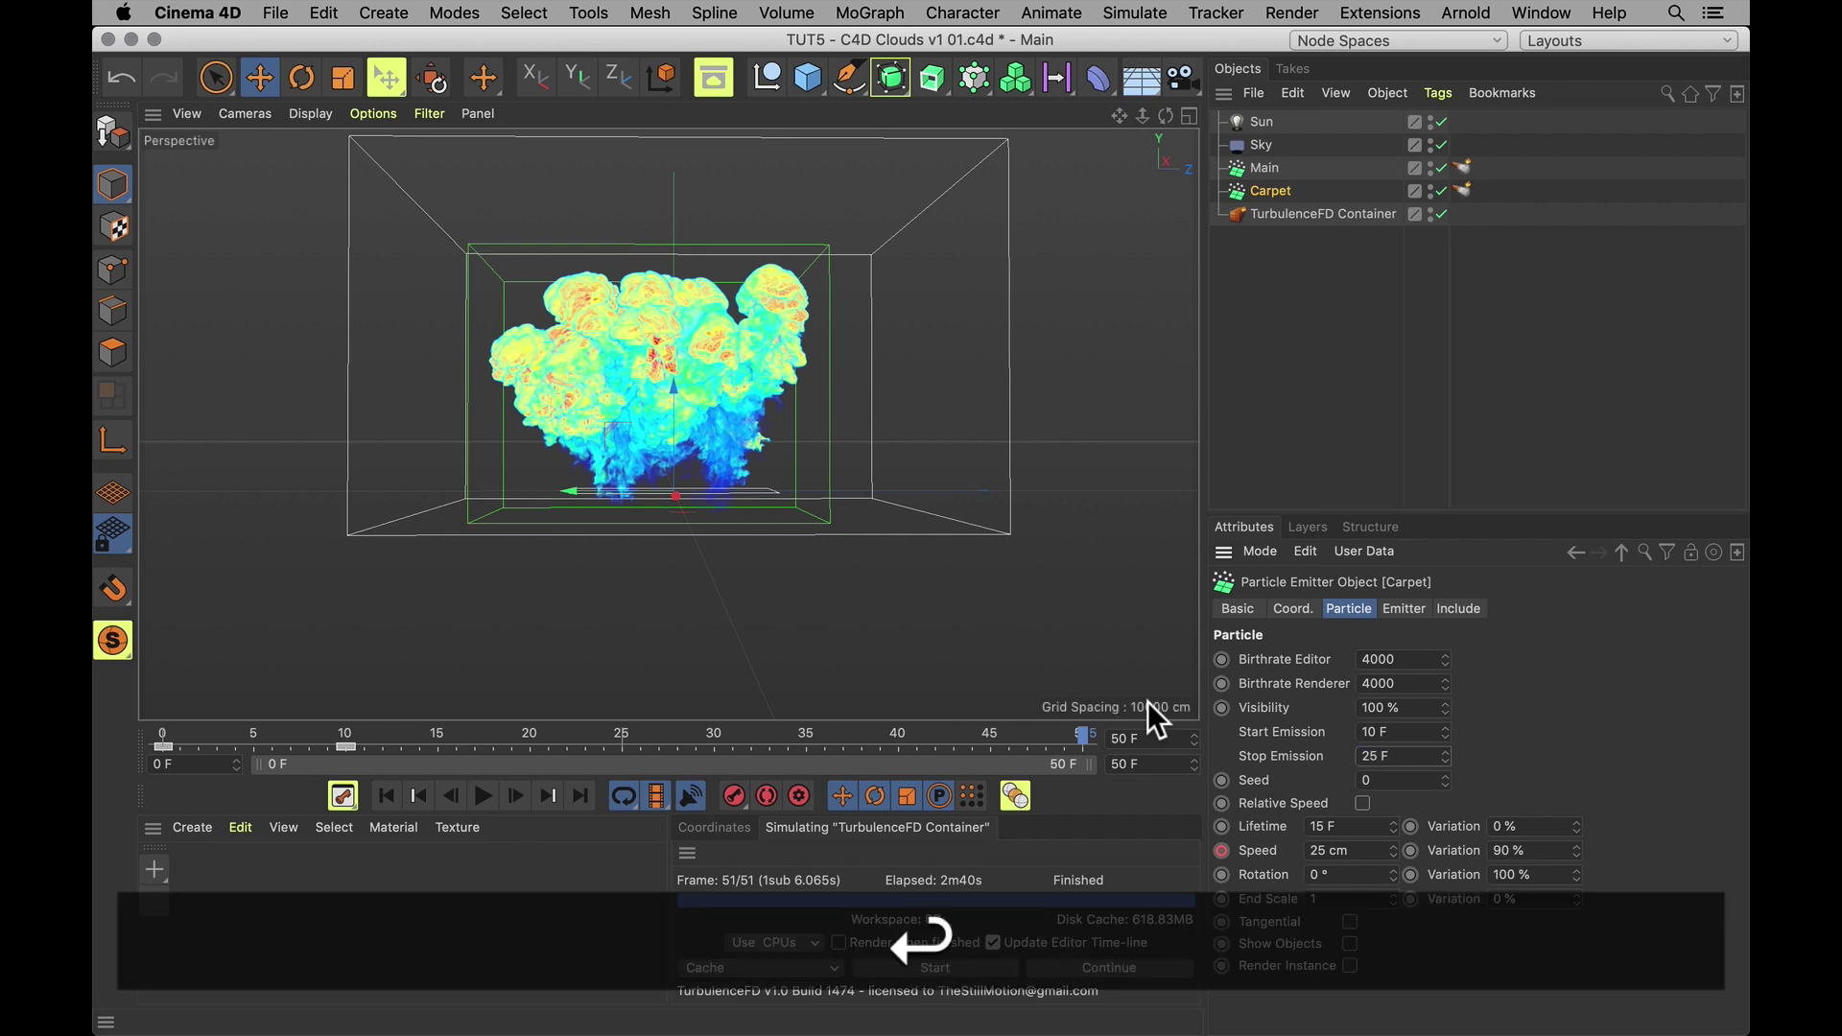
double_click(1343, 827)
text(2)
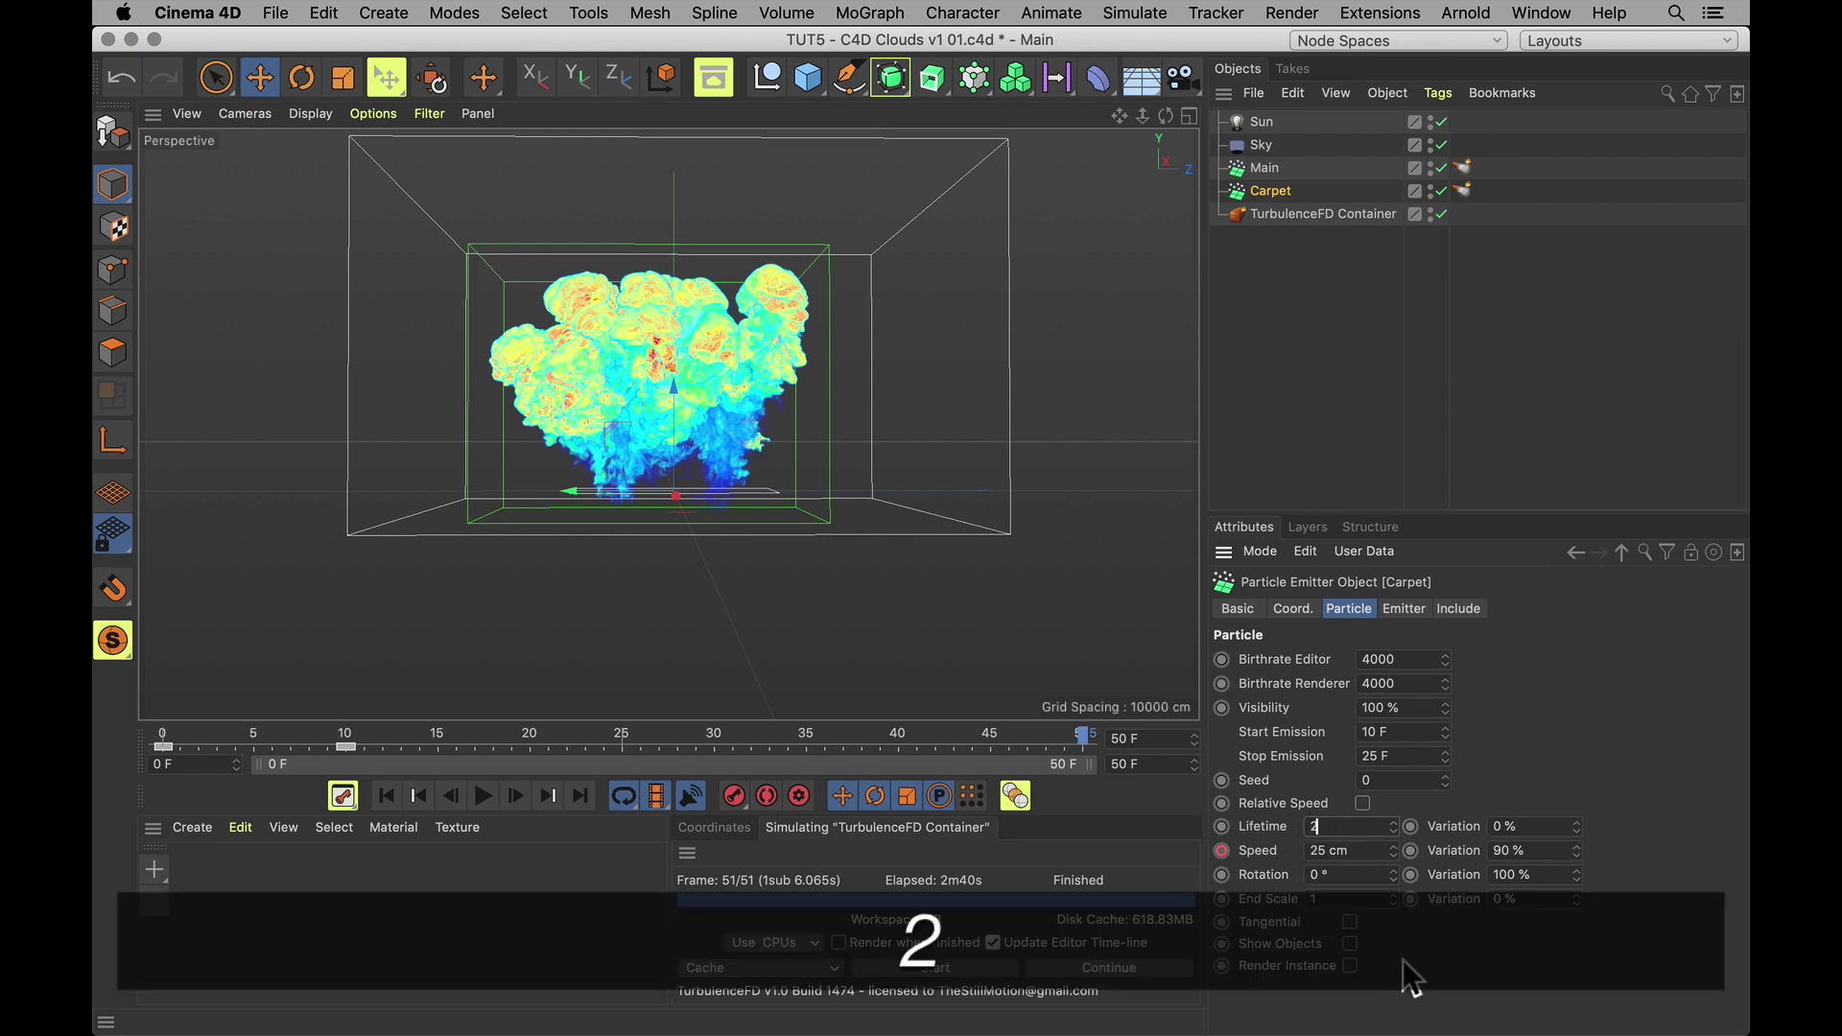
click(1328, 897)
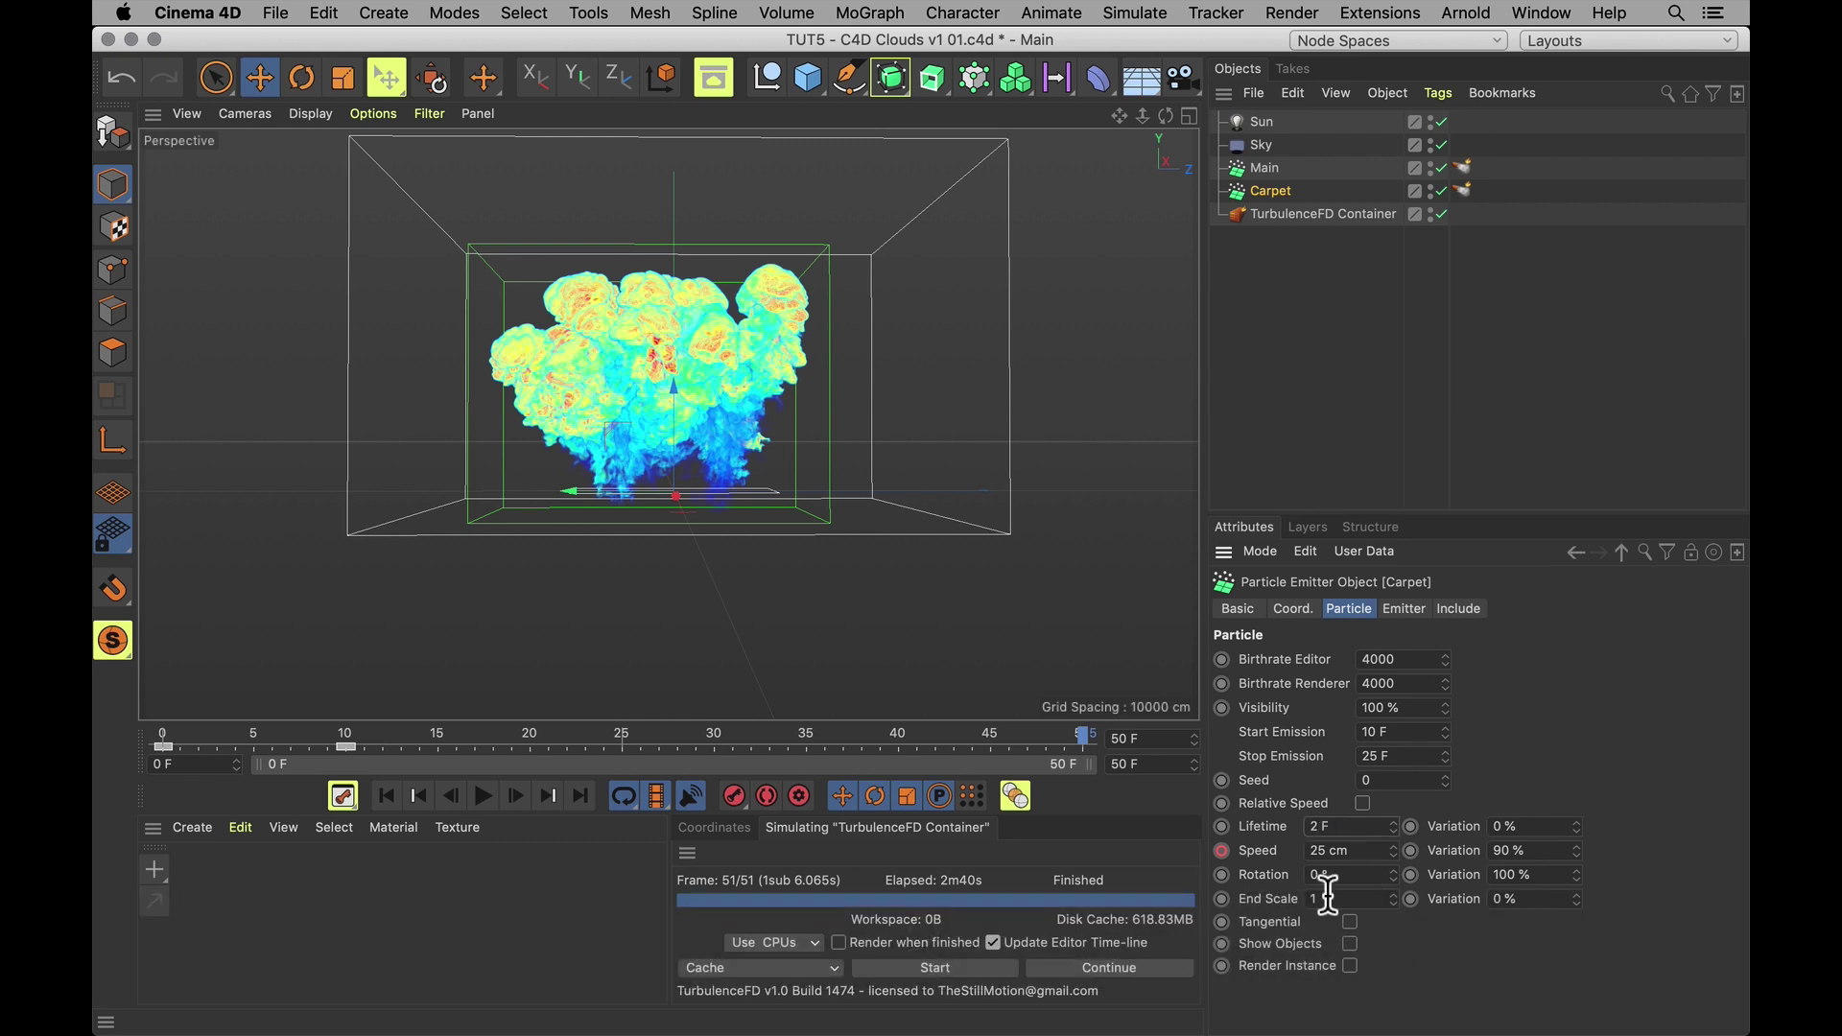
Delete the Speed animation track and set a fixed speed of 200 cm
right_click(1269, 853)
mouse_move(1350, 608)
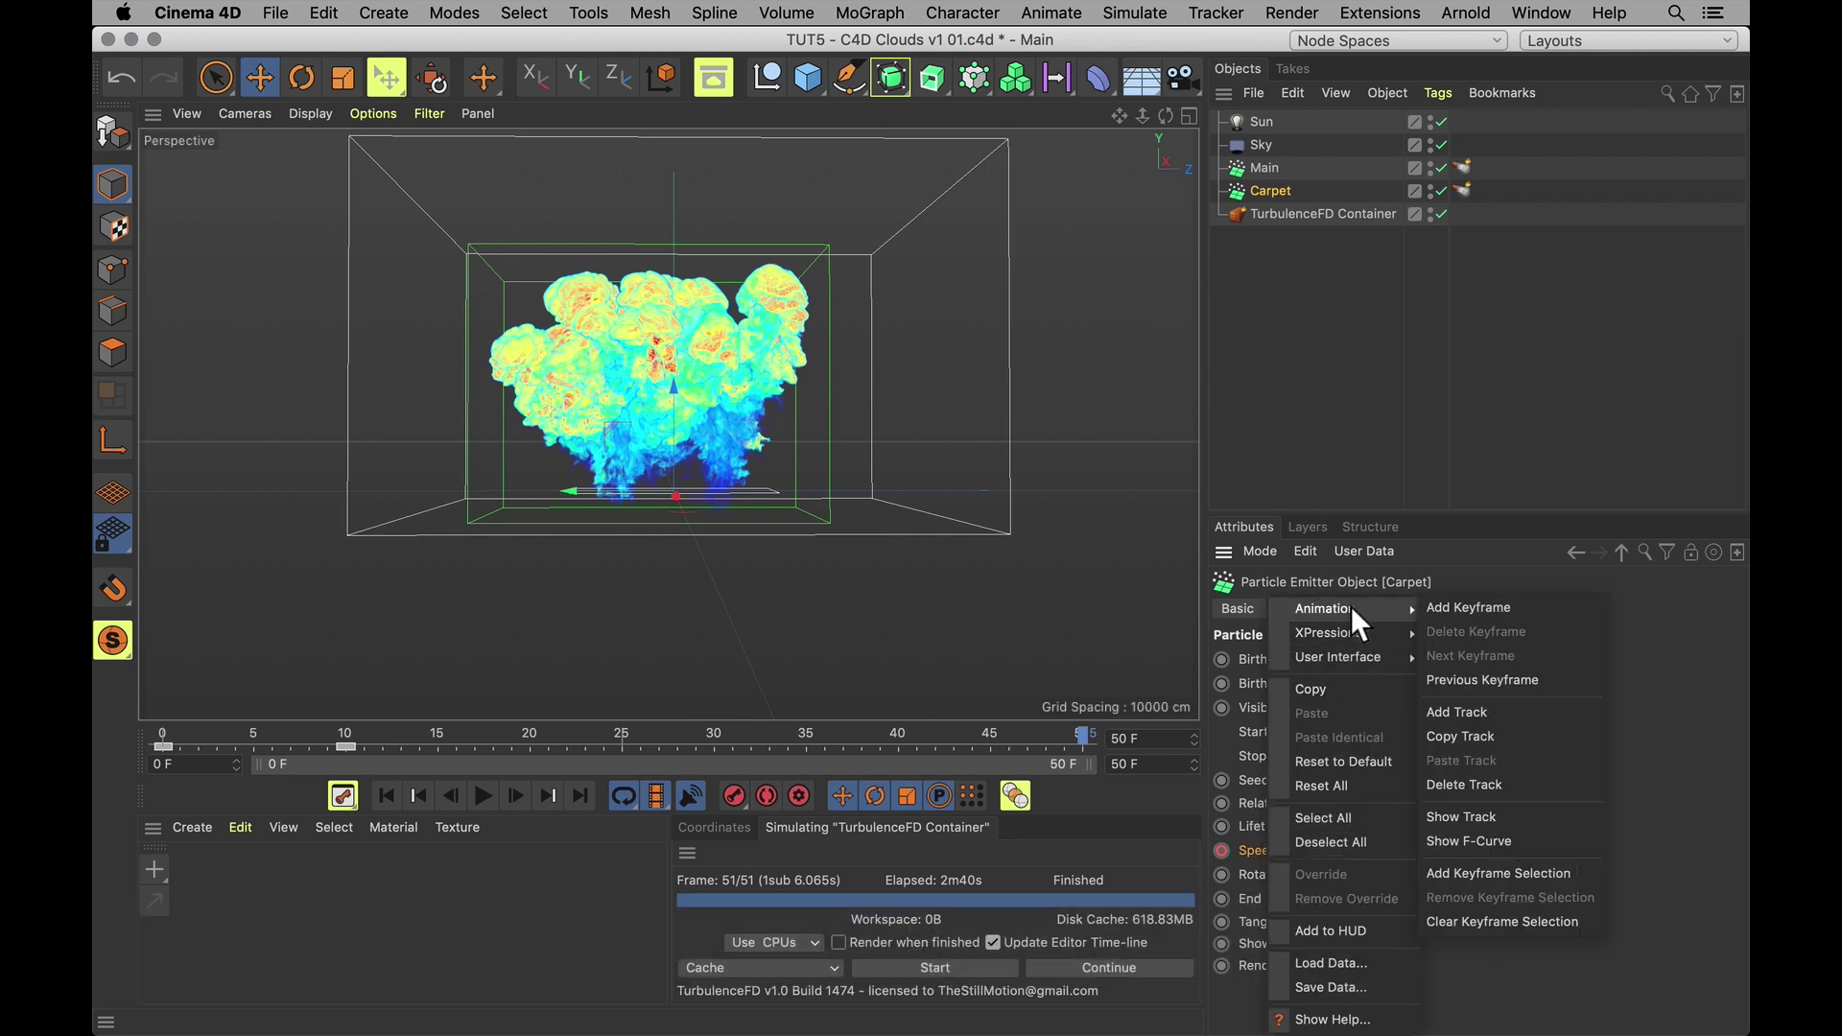
click(1458, 787)
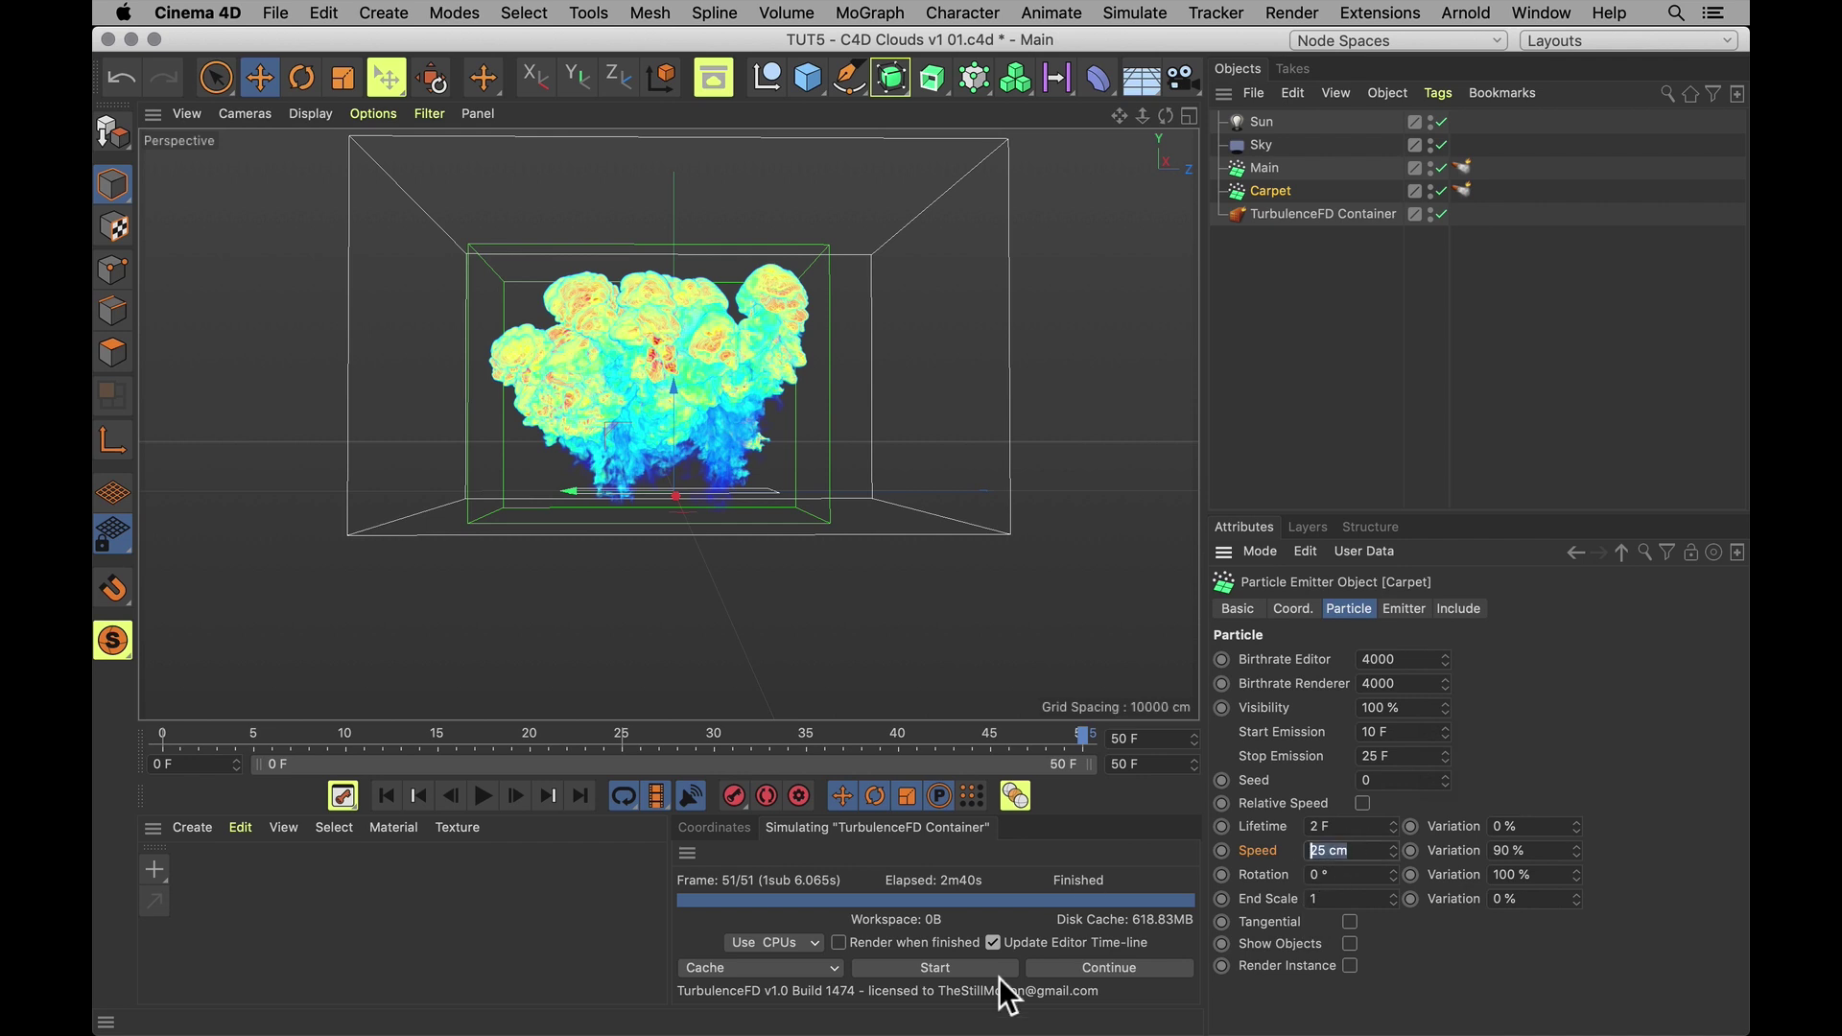
text(200)
key(Return)
Set the Carpet emitter's X-Size to 150 cm and Y-Size to 300 cm
key(alt)
alt+drag(750, 466, 864, 507)
click(1410, 606)
key(super+z)
click(1382, 679)
text(150)
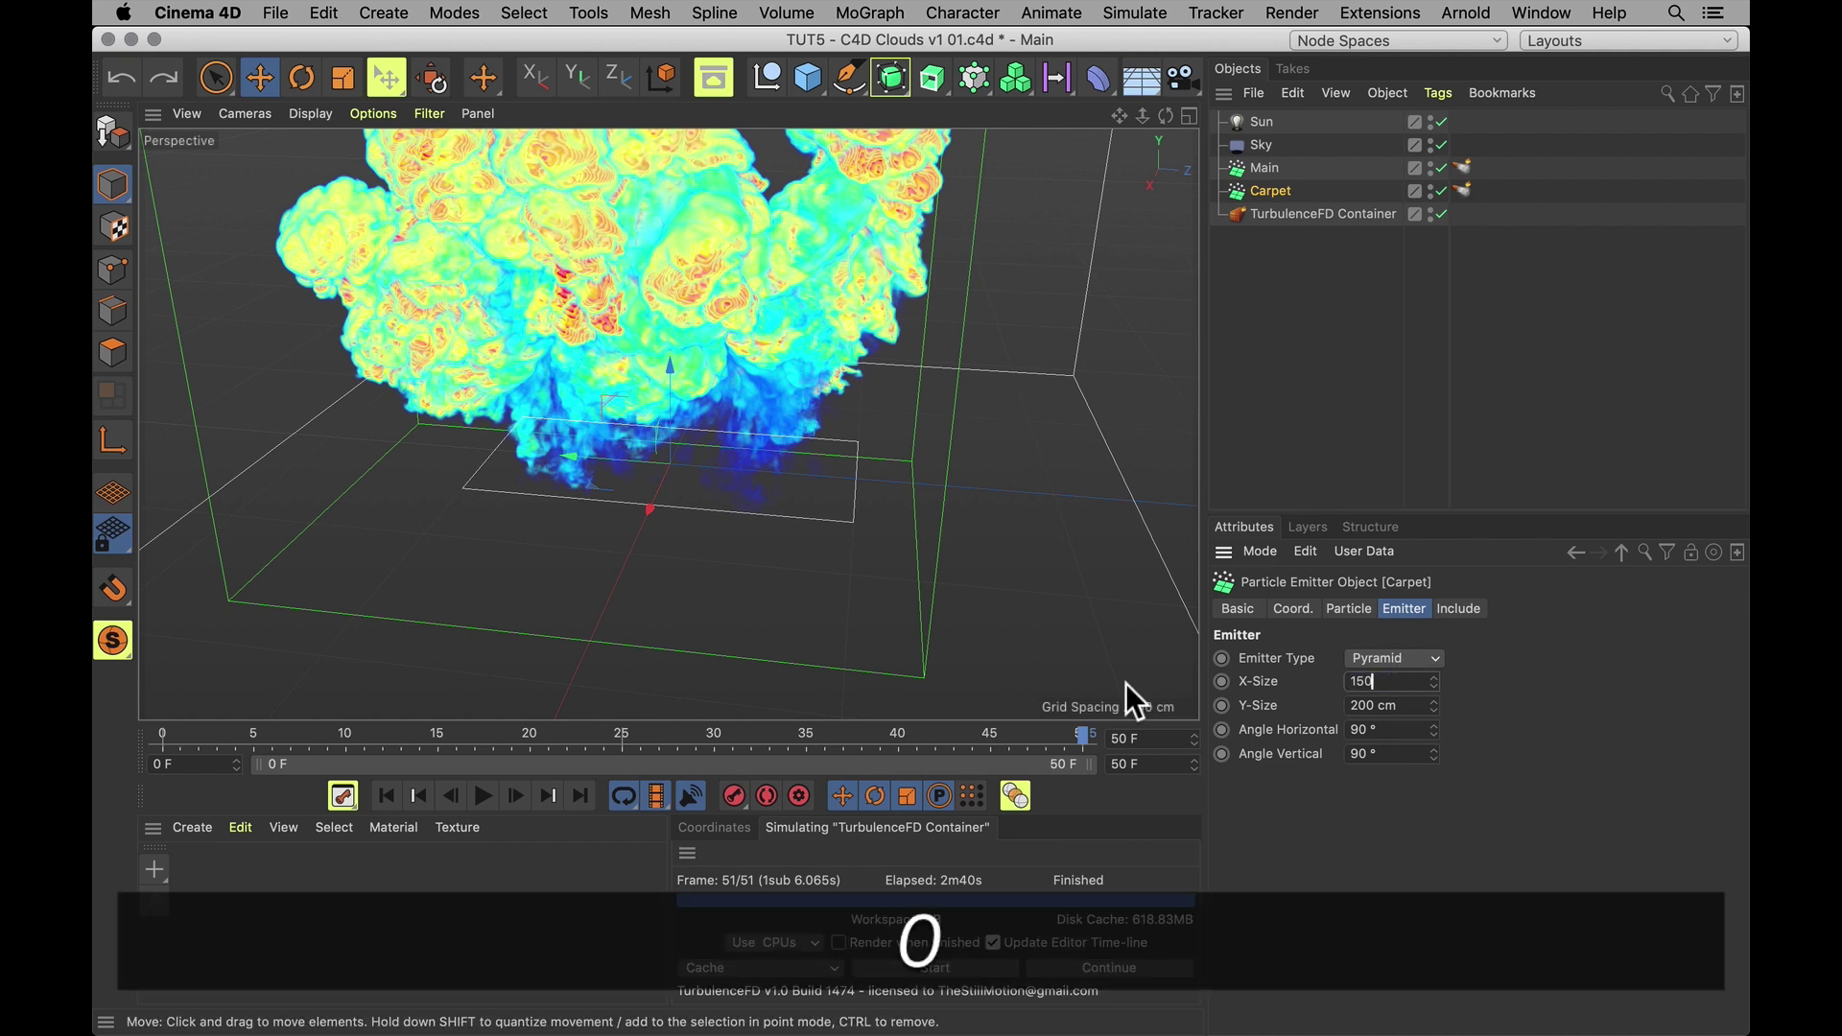
key(Tab)
text(300)
key(Return)
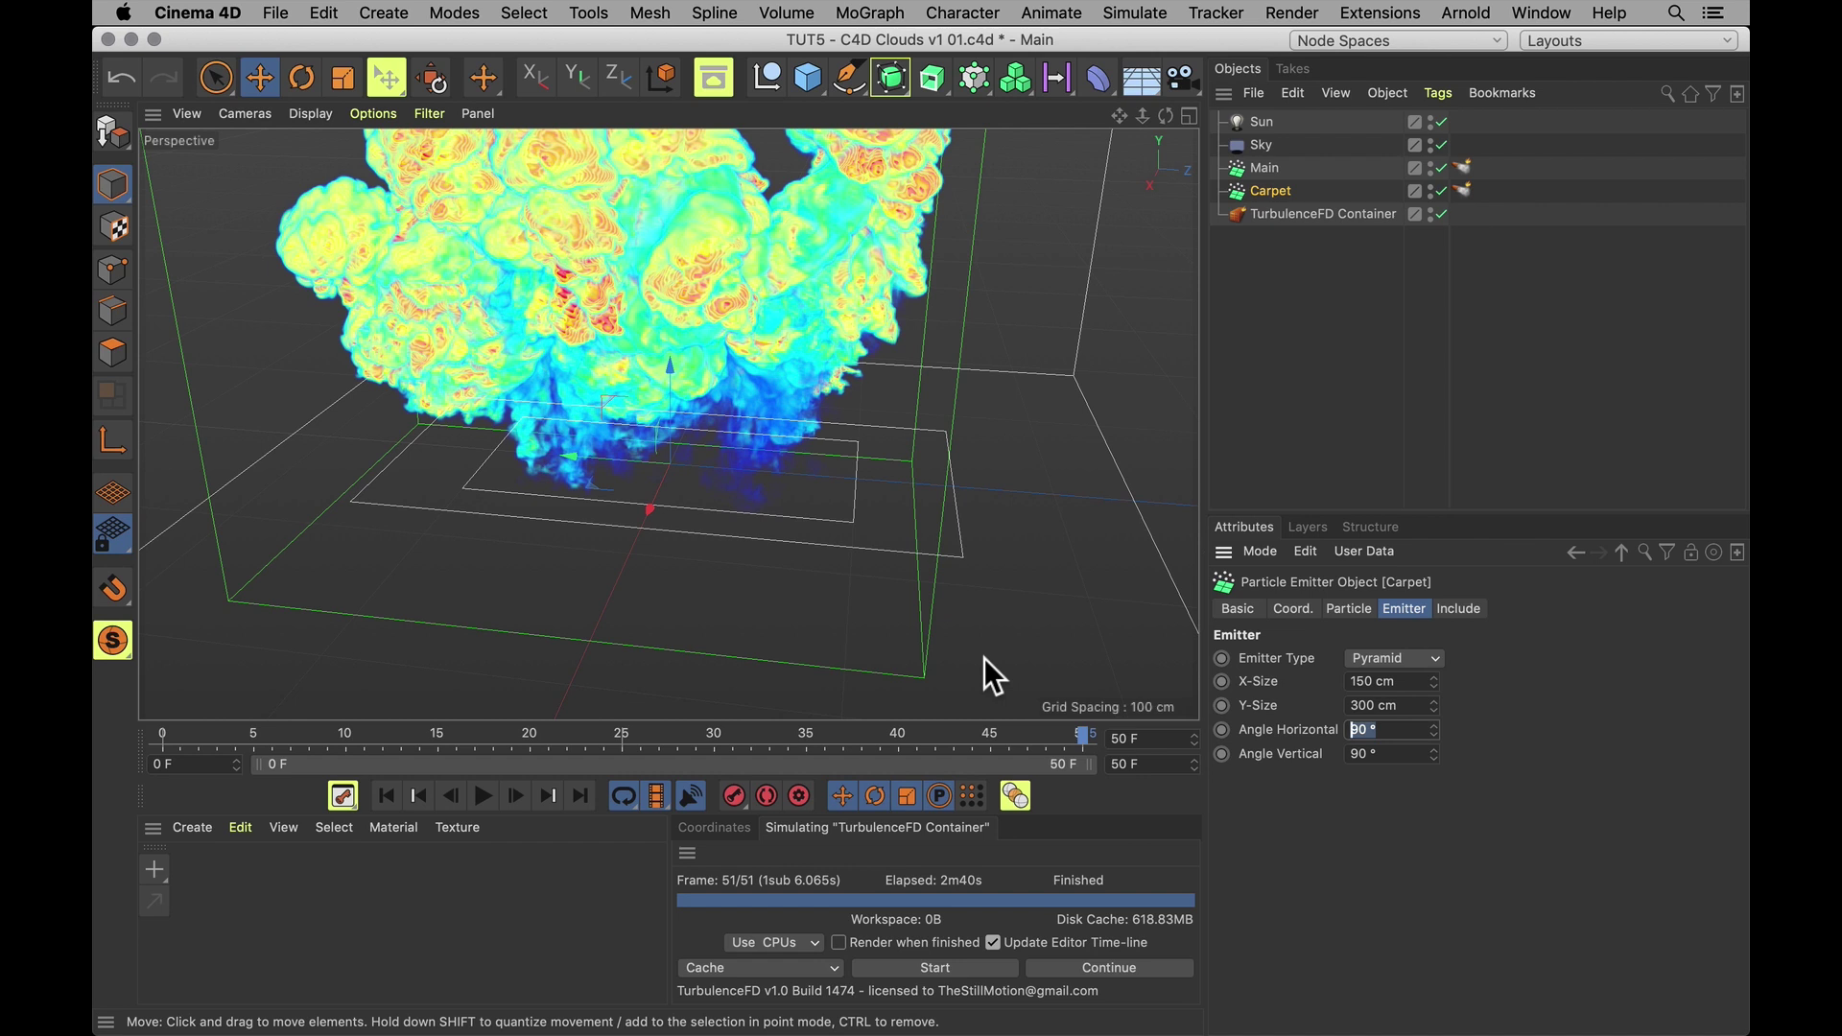
Set the emitter's Angle Horizontal to 360° and Angle Vertical to 180°
text(360)
key(Tab)
text(9)
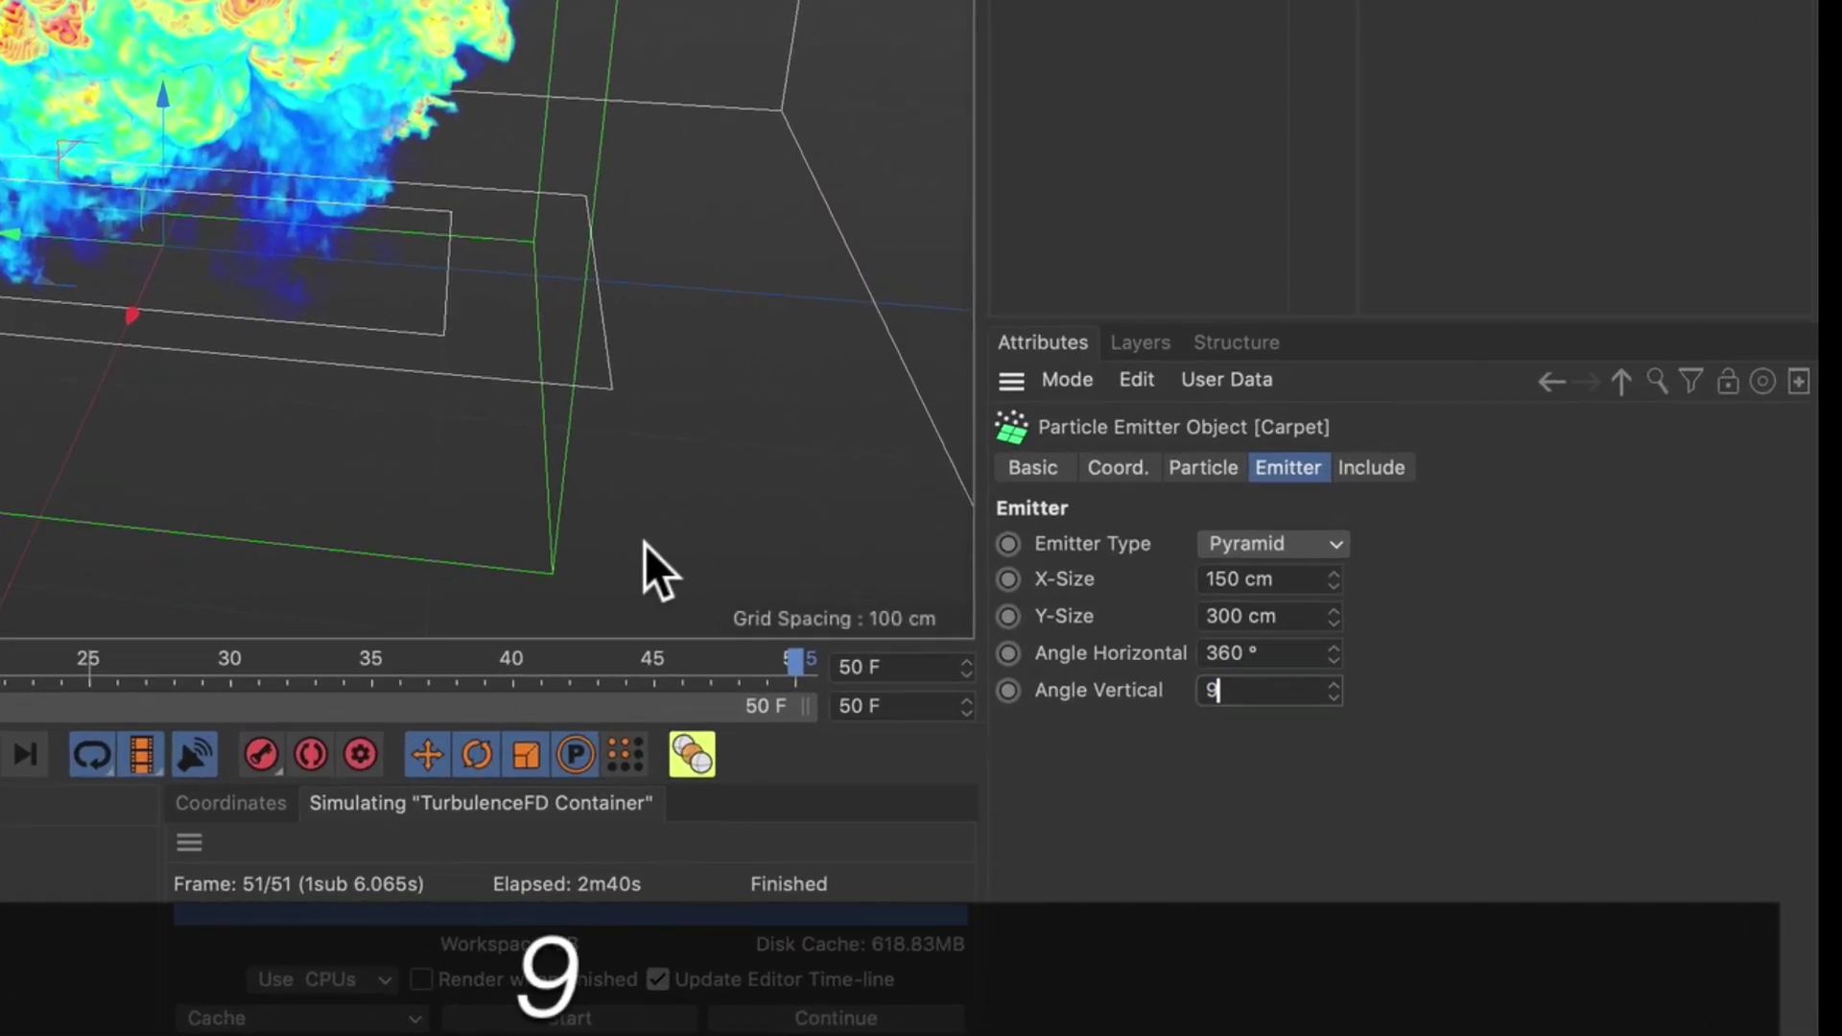
text(99999999)
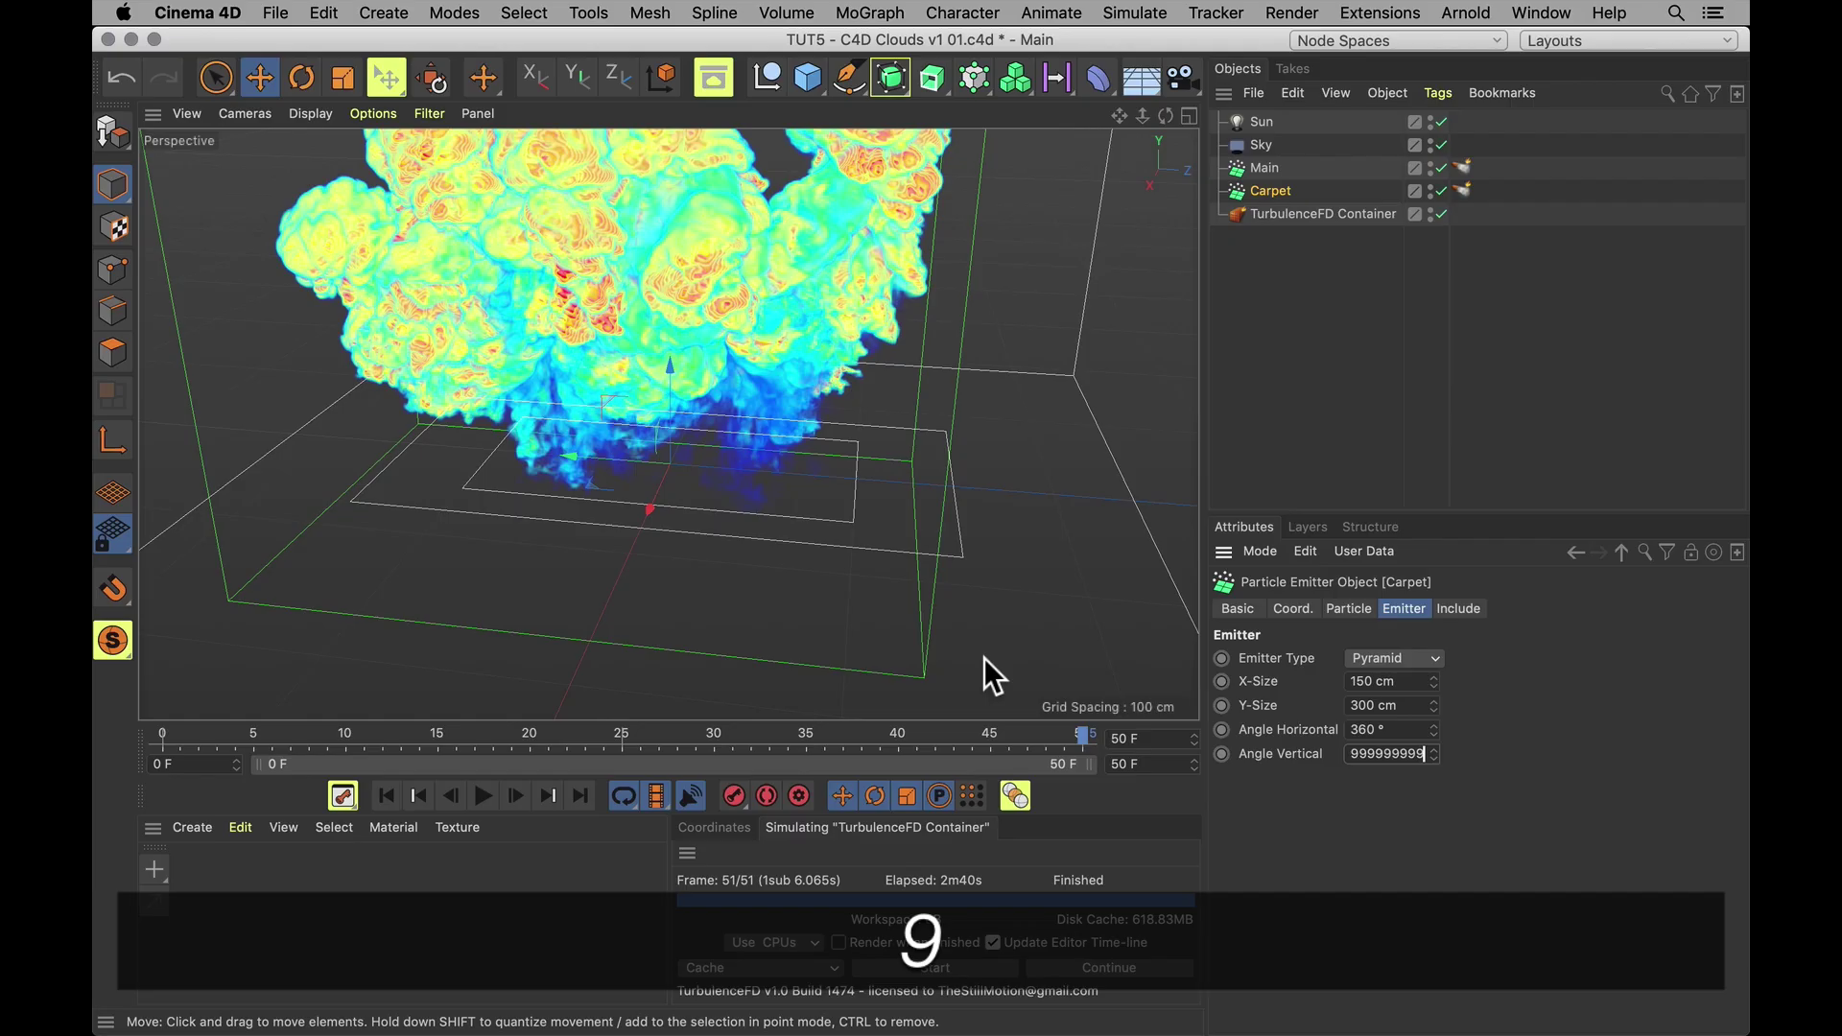
key(Return)
Play the animation with the TurbulenceFD Container disabled to preview the particles alone
click(486, 795)
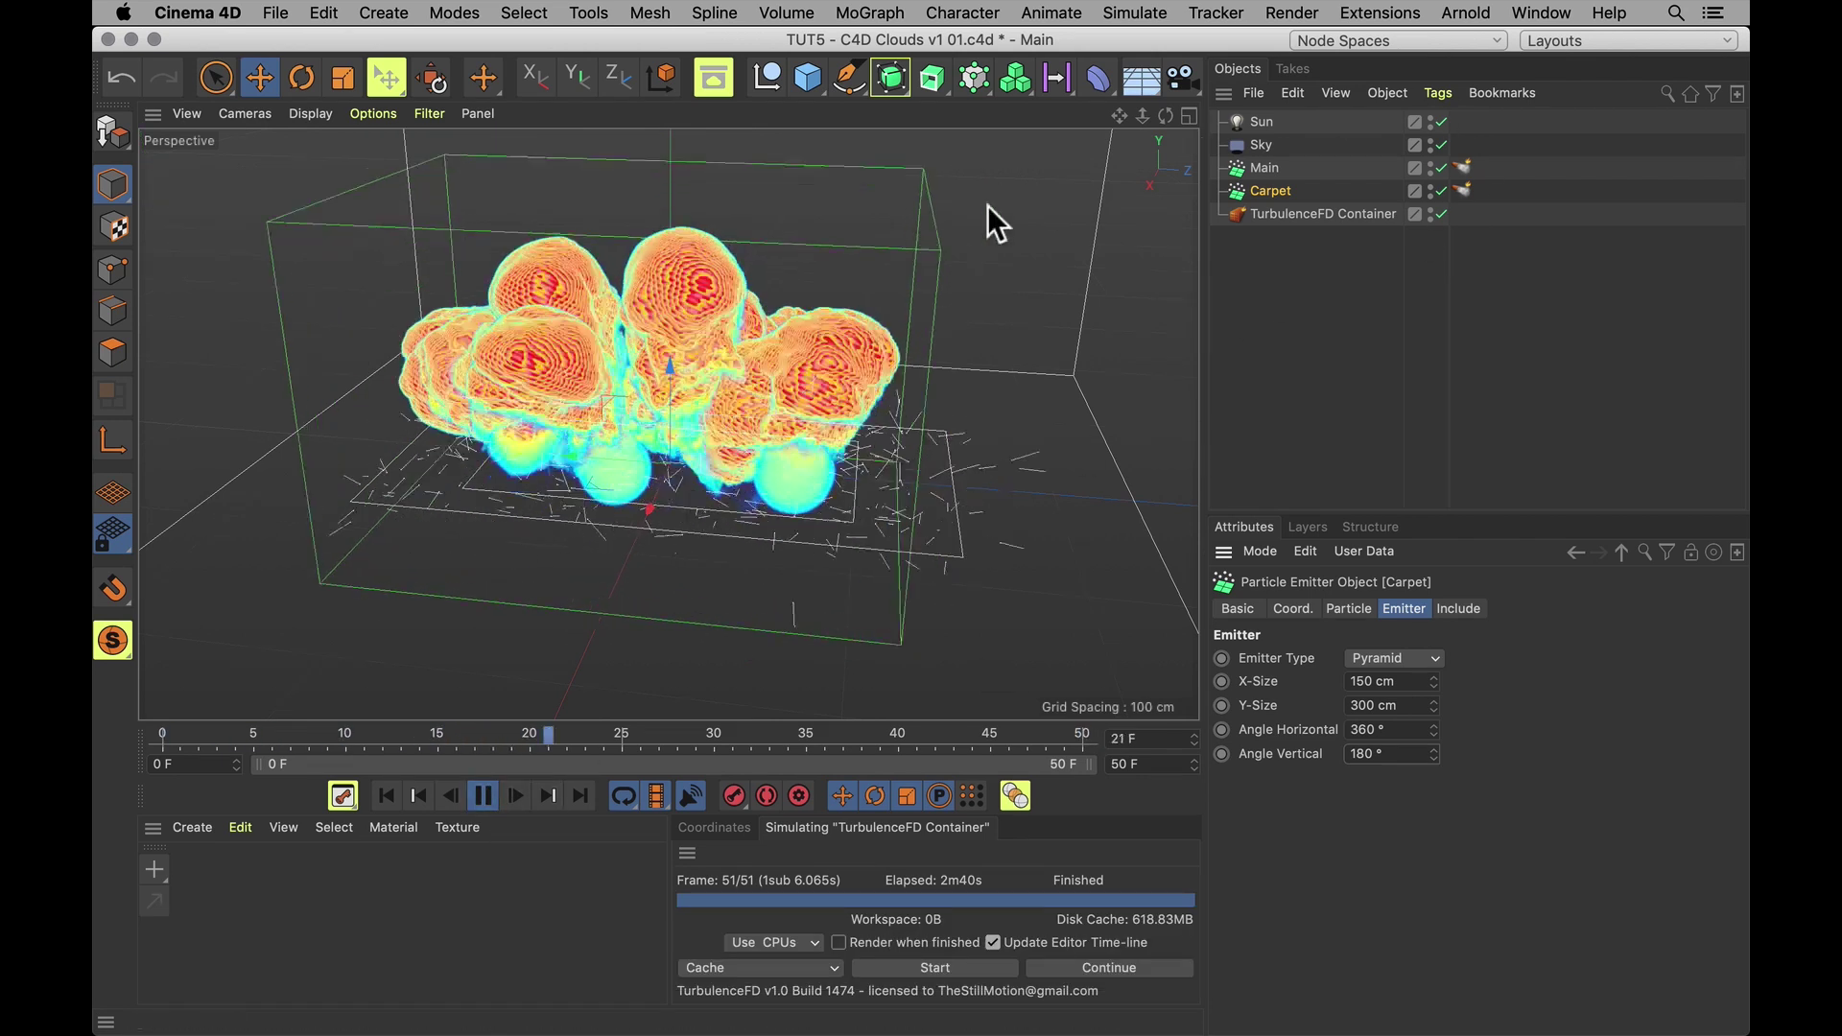
click(1440, 214)
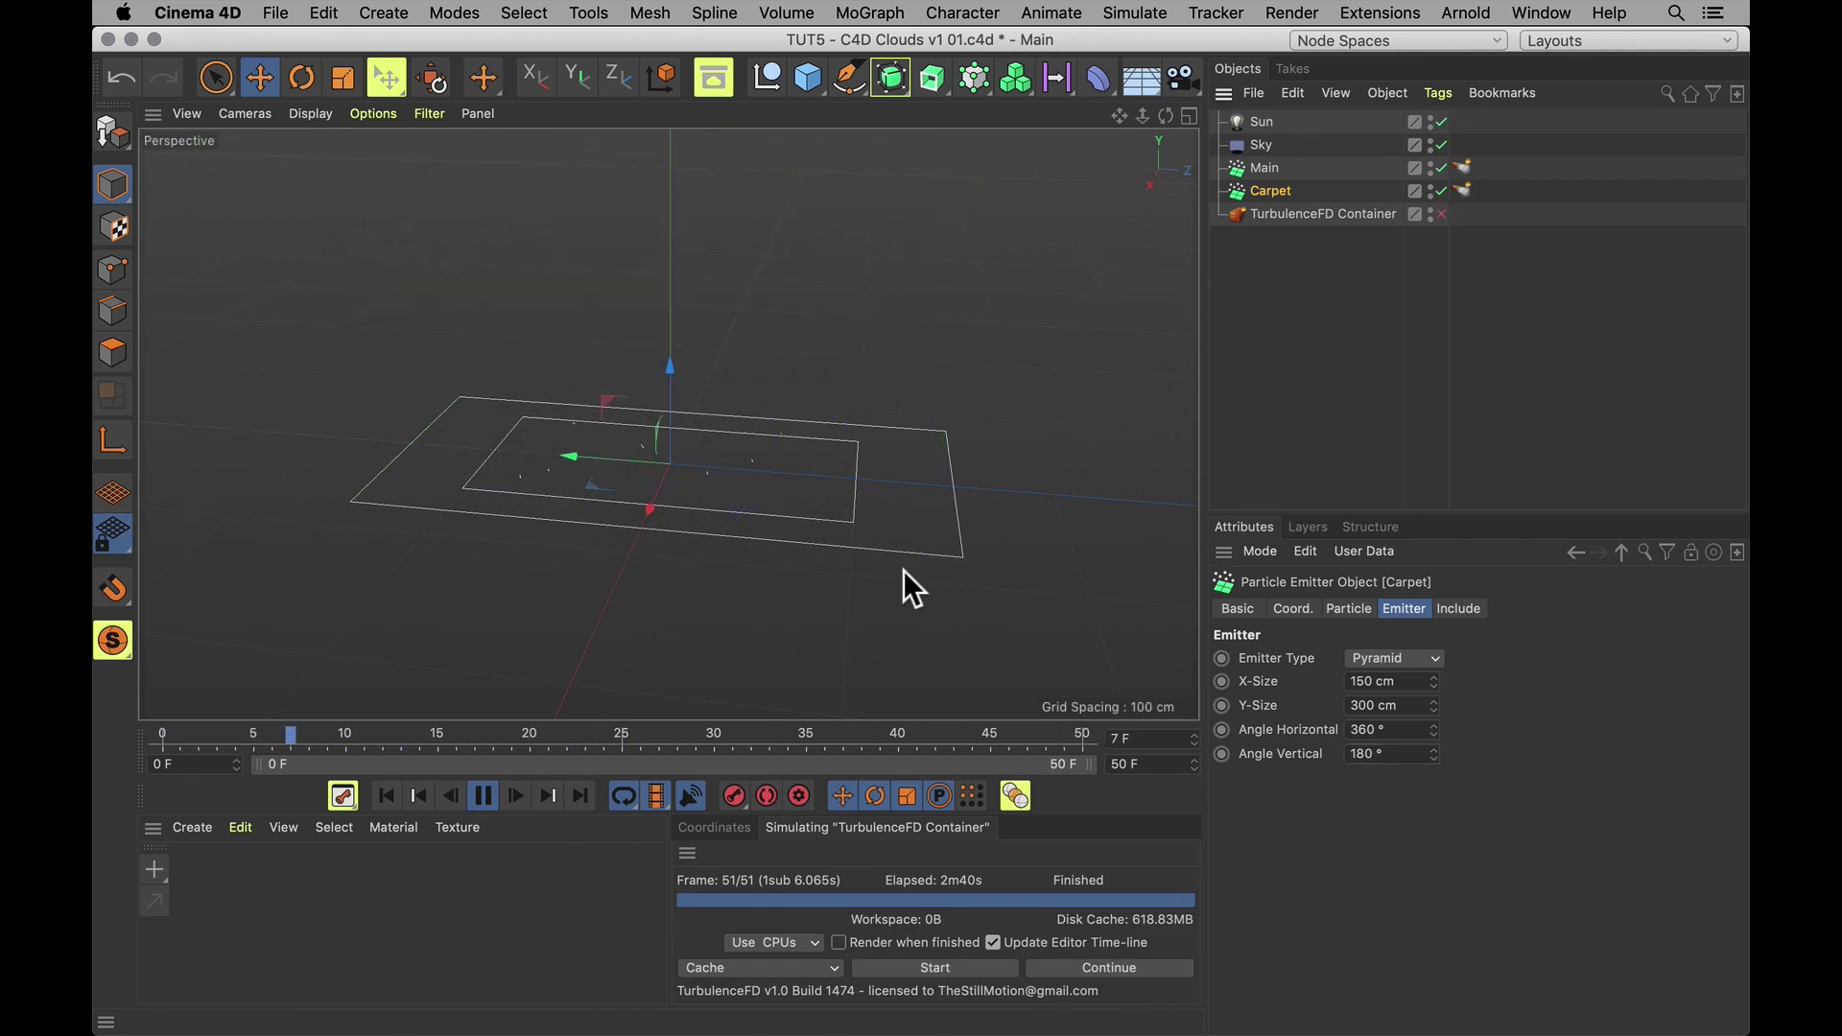
click(483, 795)
Rewind to frame 0, re-enable the container, and set Carpet's fluid emitter radius to 3 cm
drag(464, 737, 110, 744)
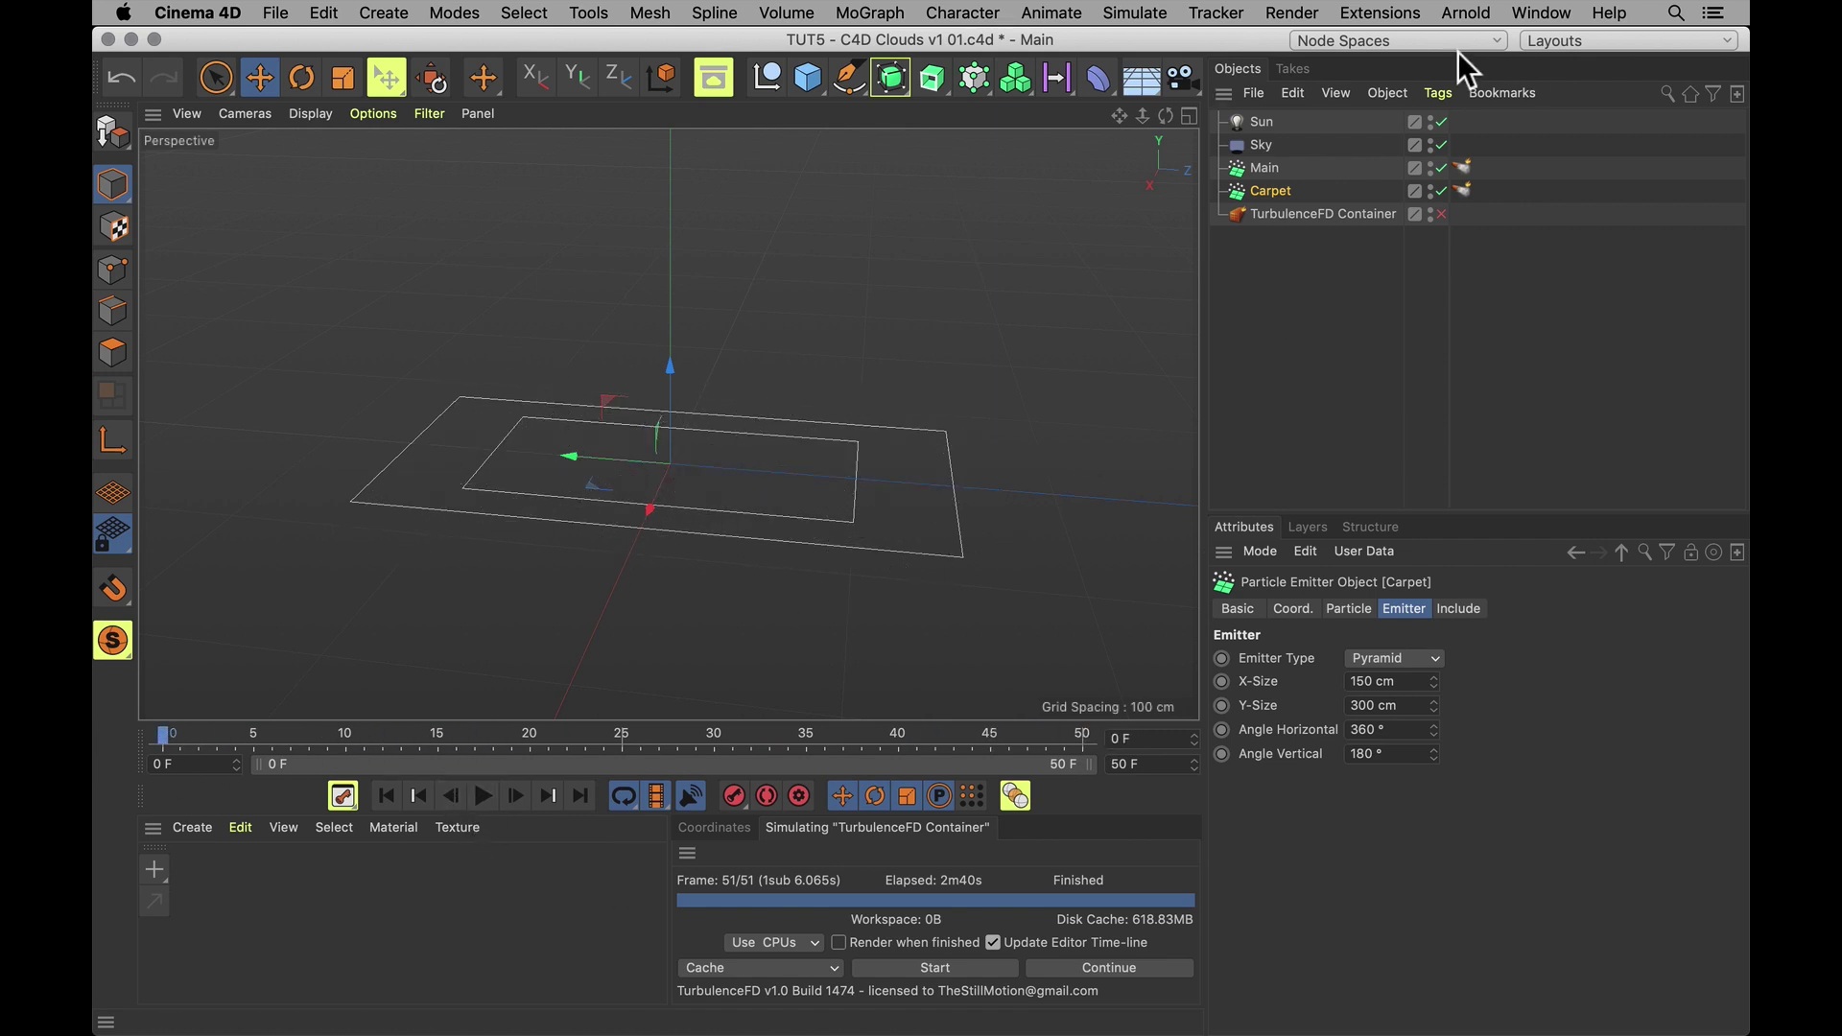
click(1439, 214)
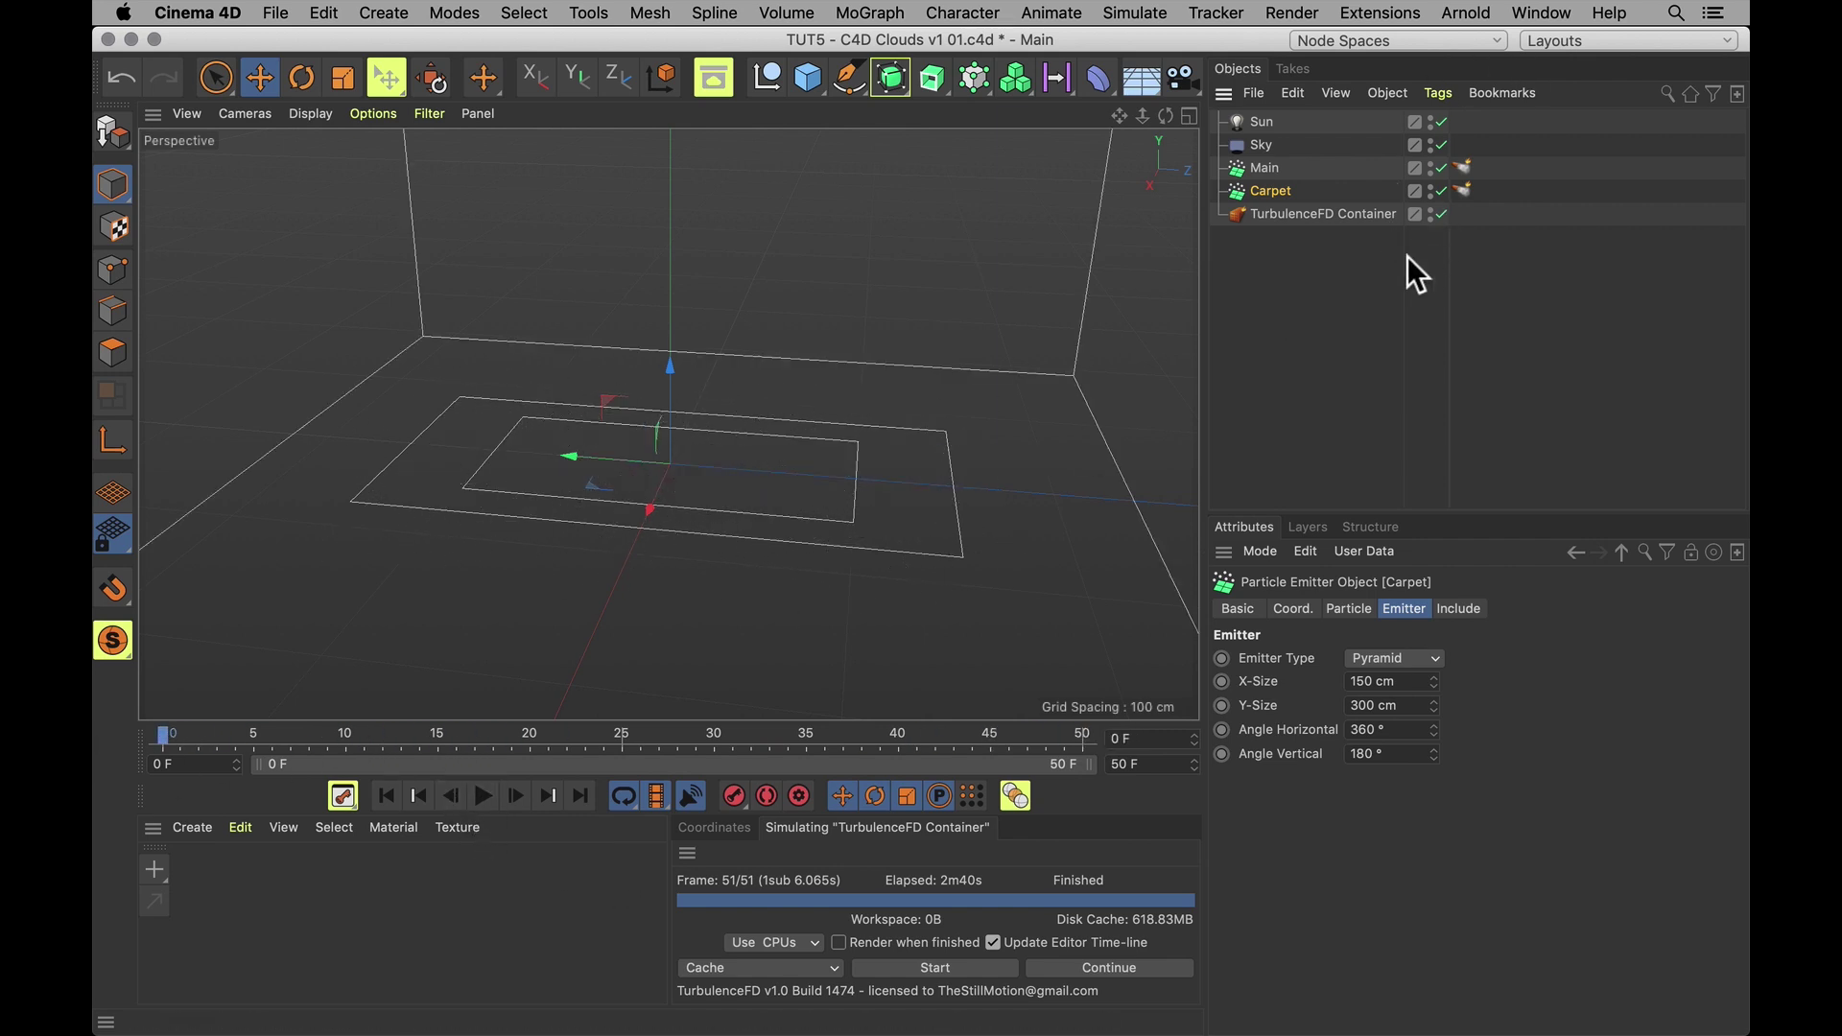
click(1462, 191)
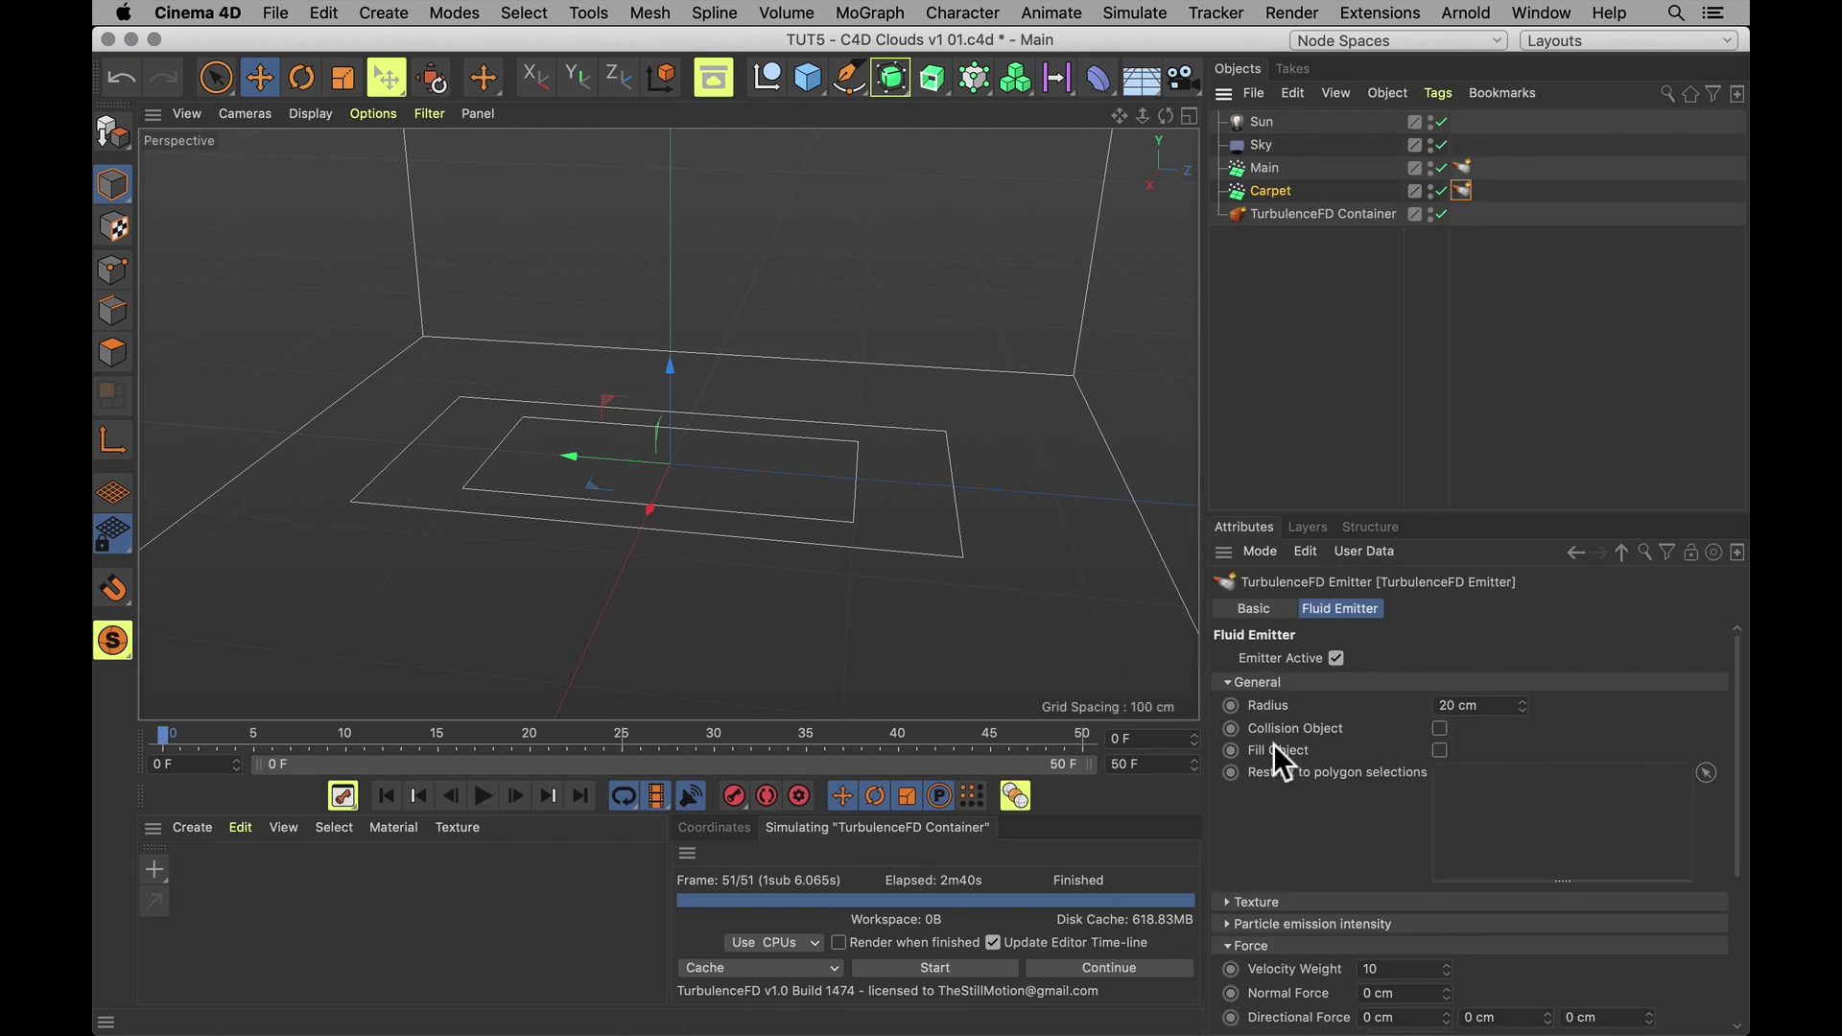
text(3)
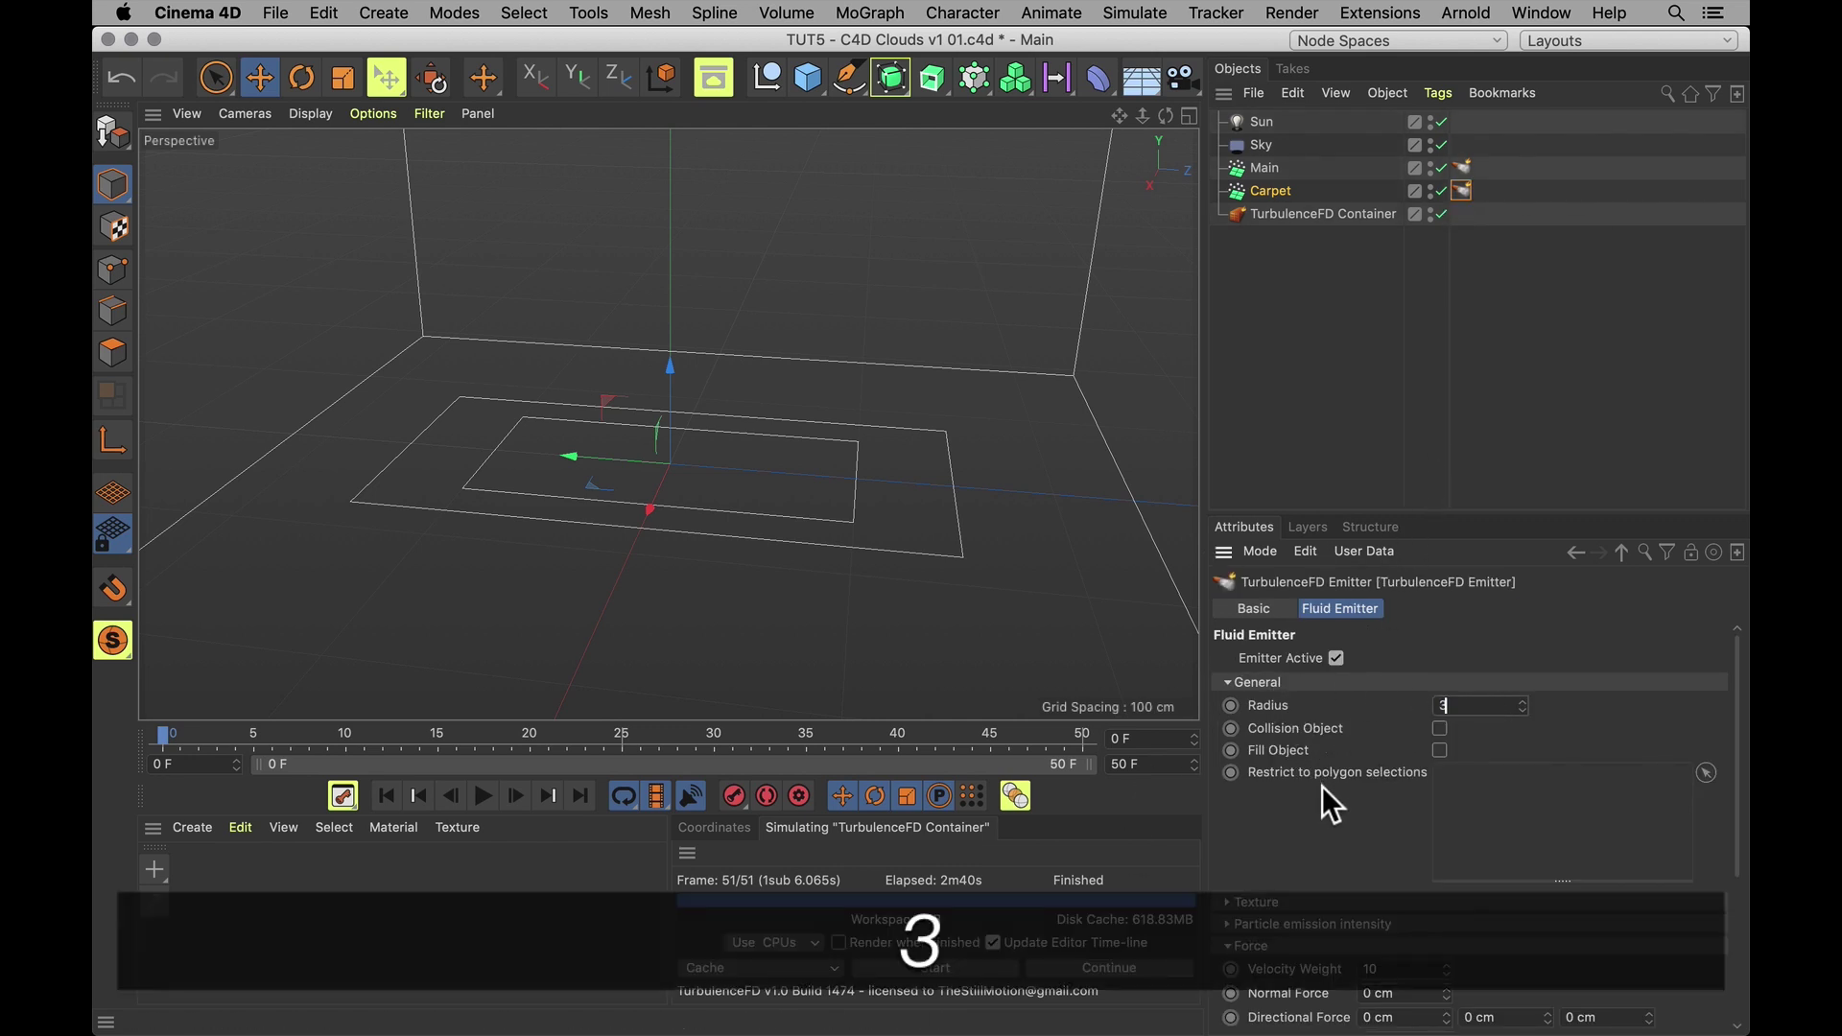
key(Return)
Set the Carpet fluid emitter's Pressure to 50, Temperature Value 0 and Density Value 5
scroll(1234, 845, down, 3)
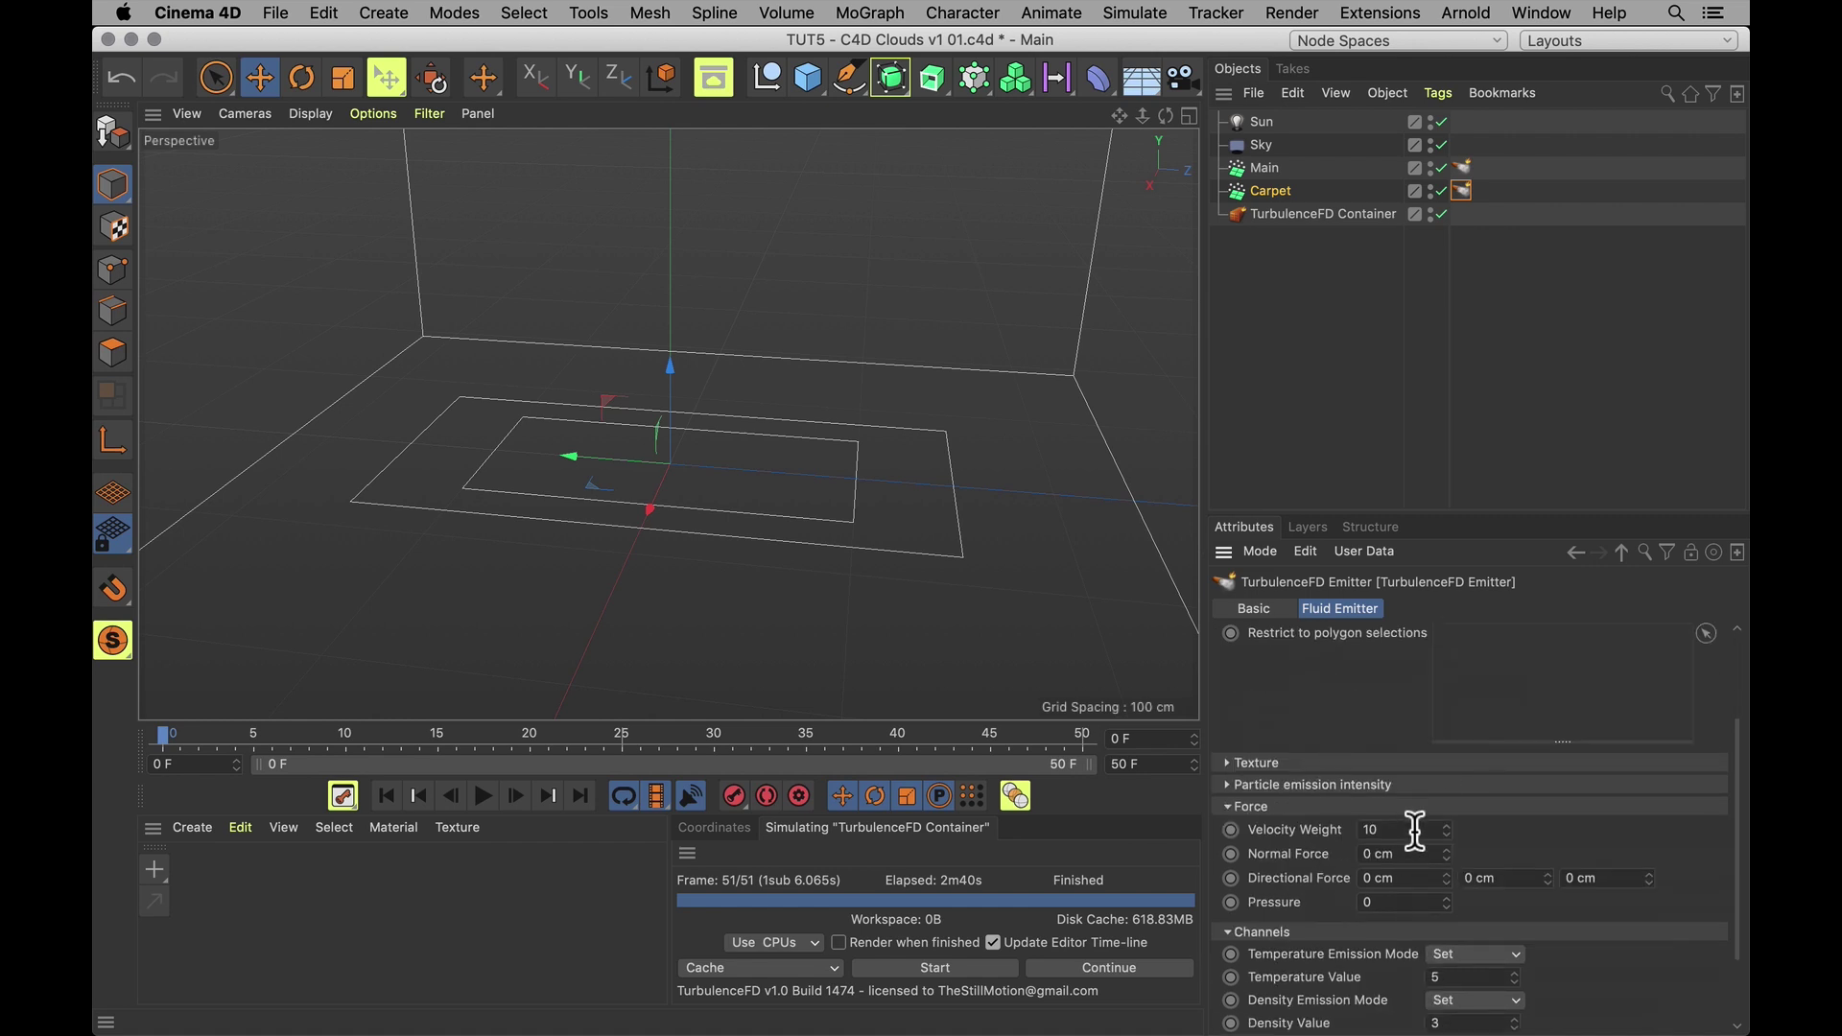
text(3)
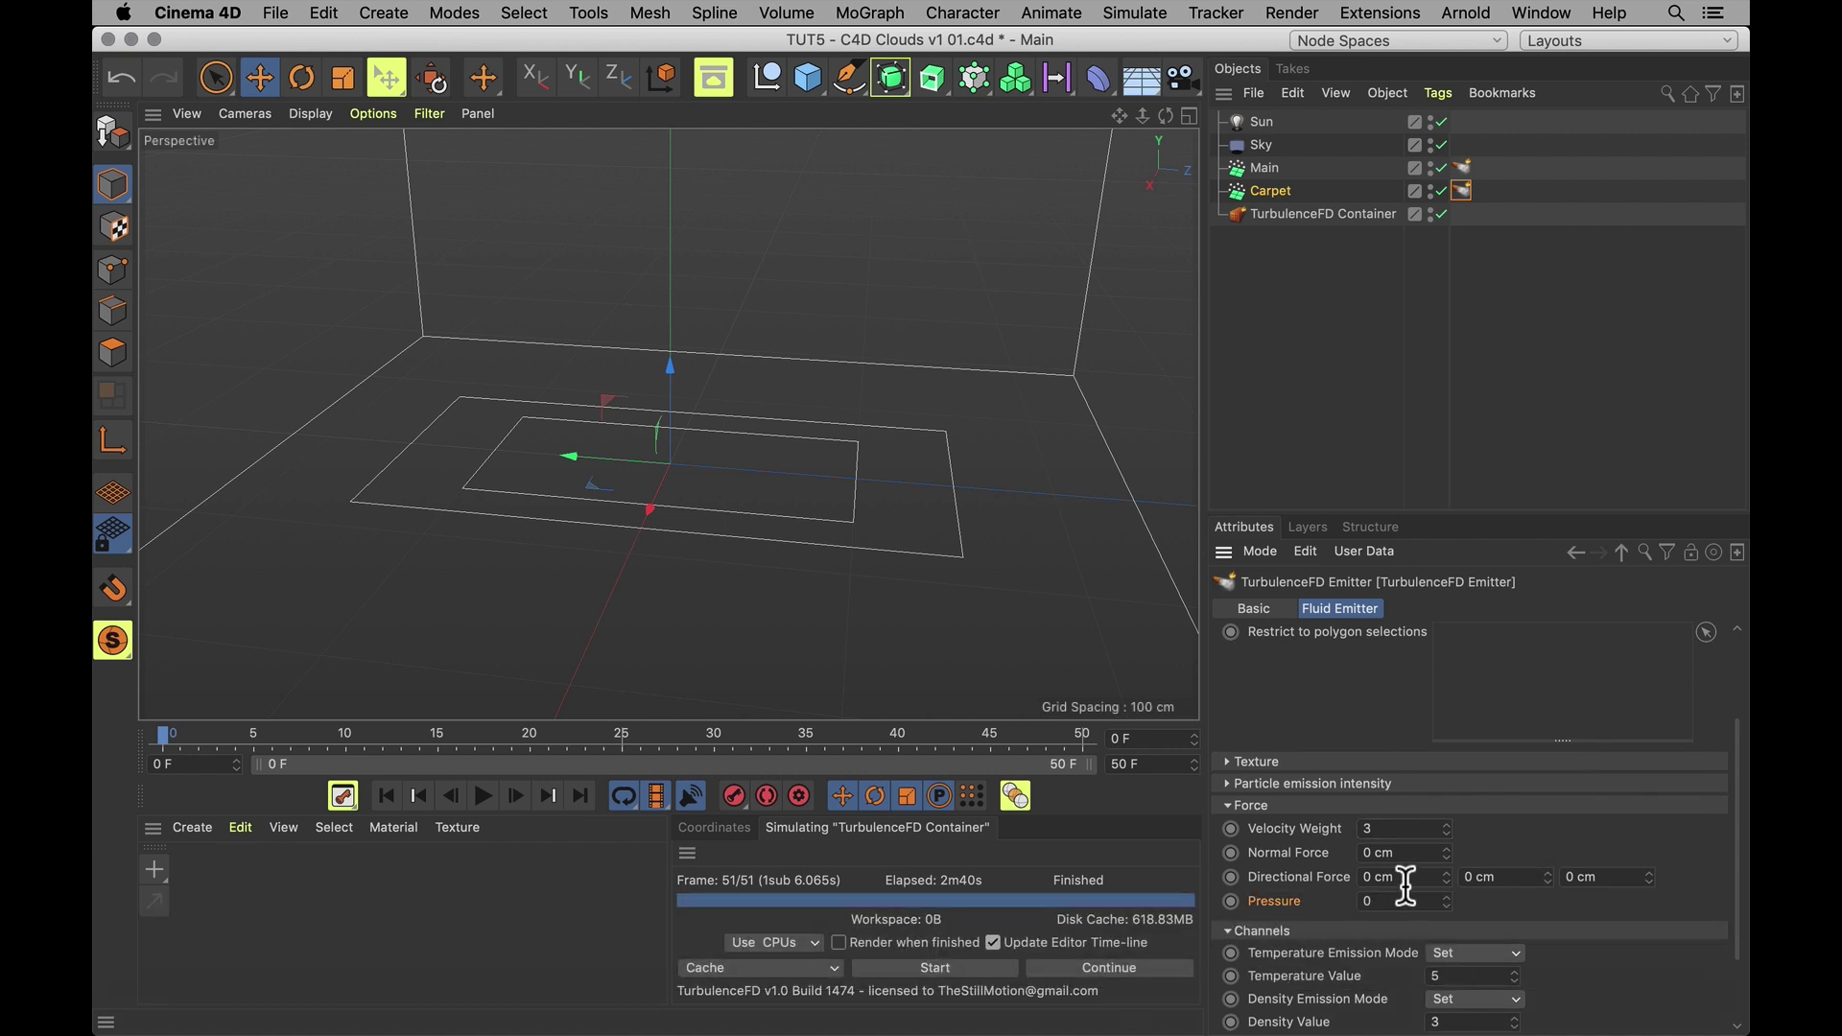
text(50)
key(Return)
click(1393, 978)
key(Return)
scroll(1401, 998, down, 2)
text(5)
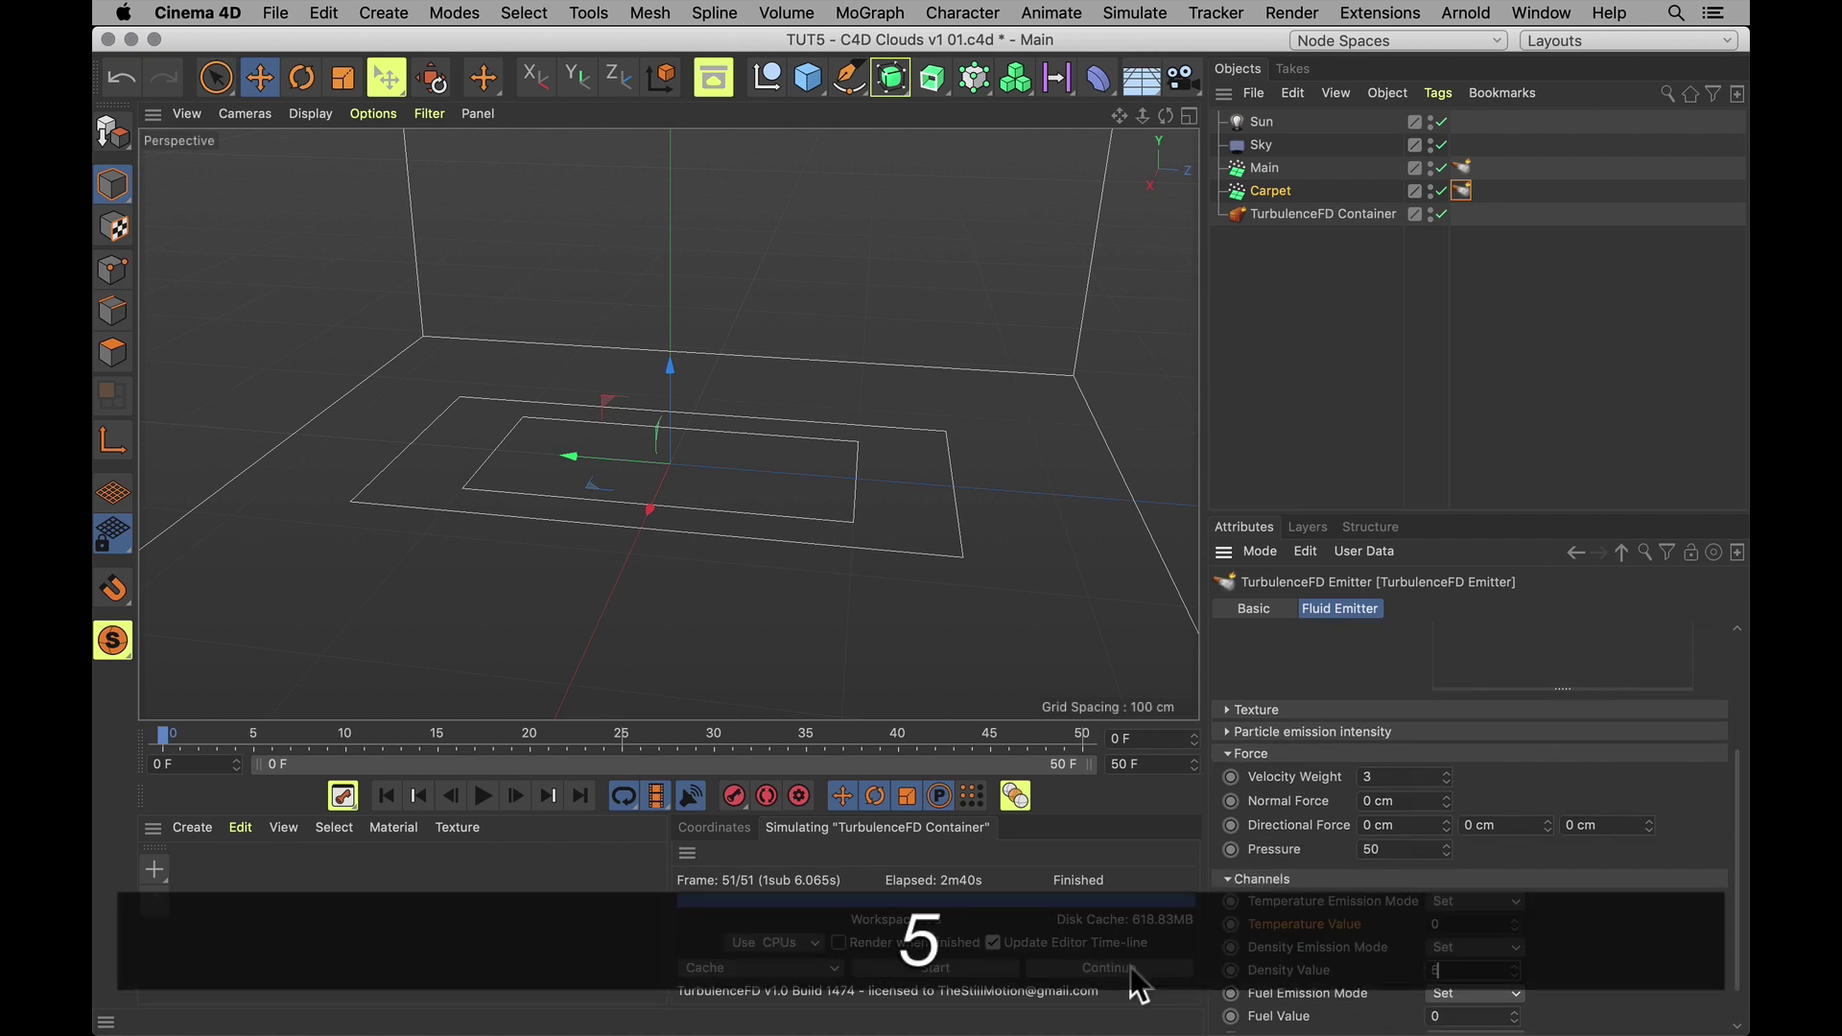
key(Return)
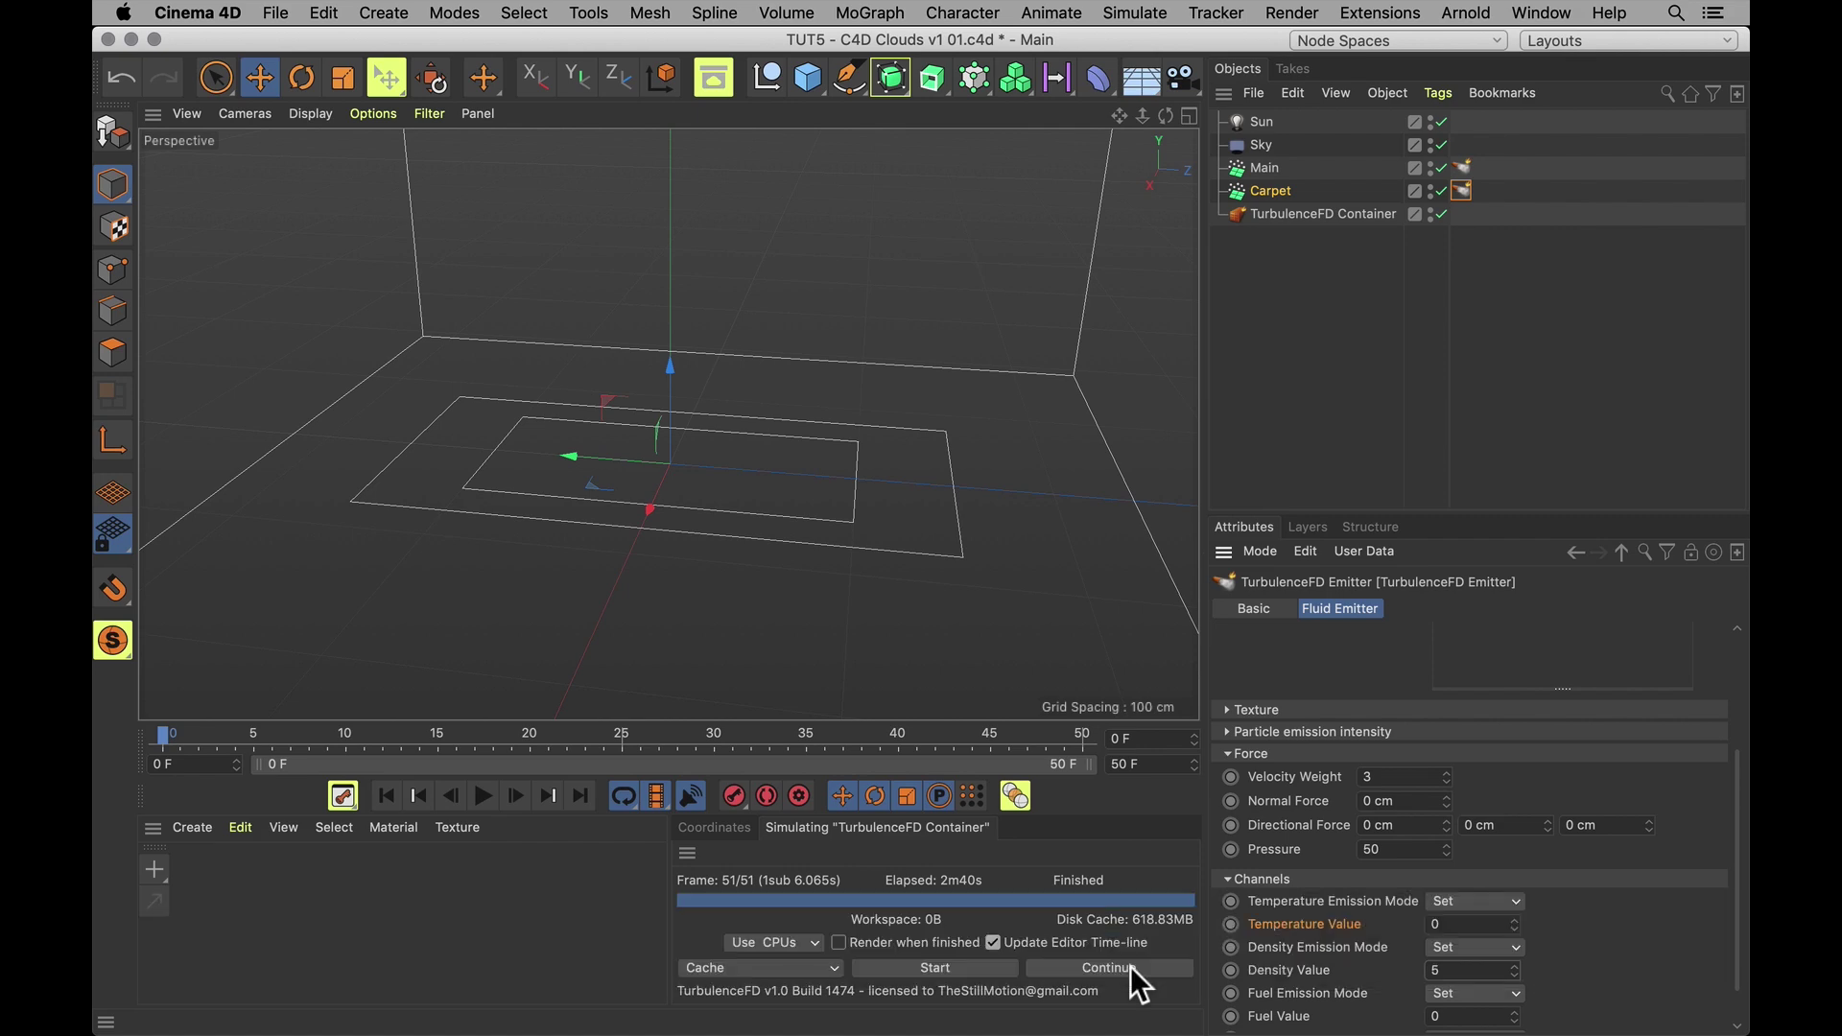
Re-simulate over the existing cache, then zoom and orbit to inspect the fuller cloud
click(892, 967)
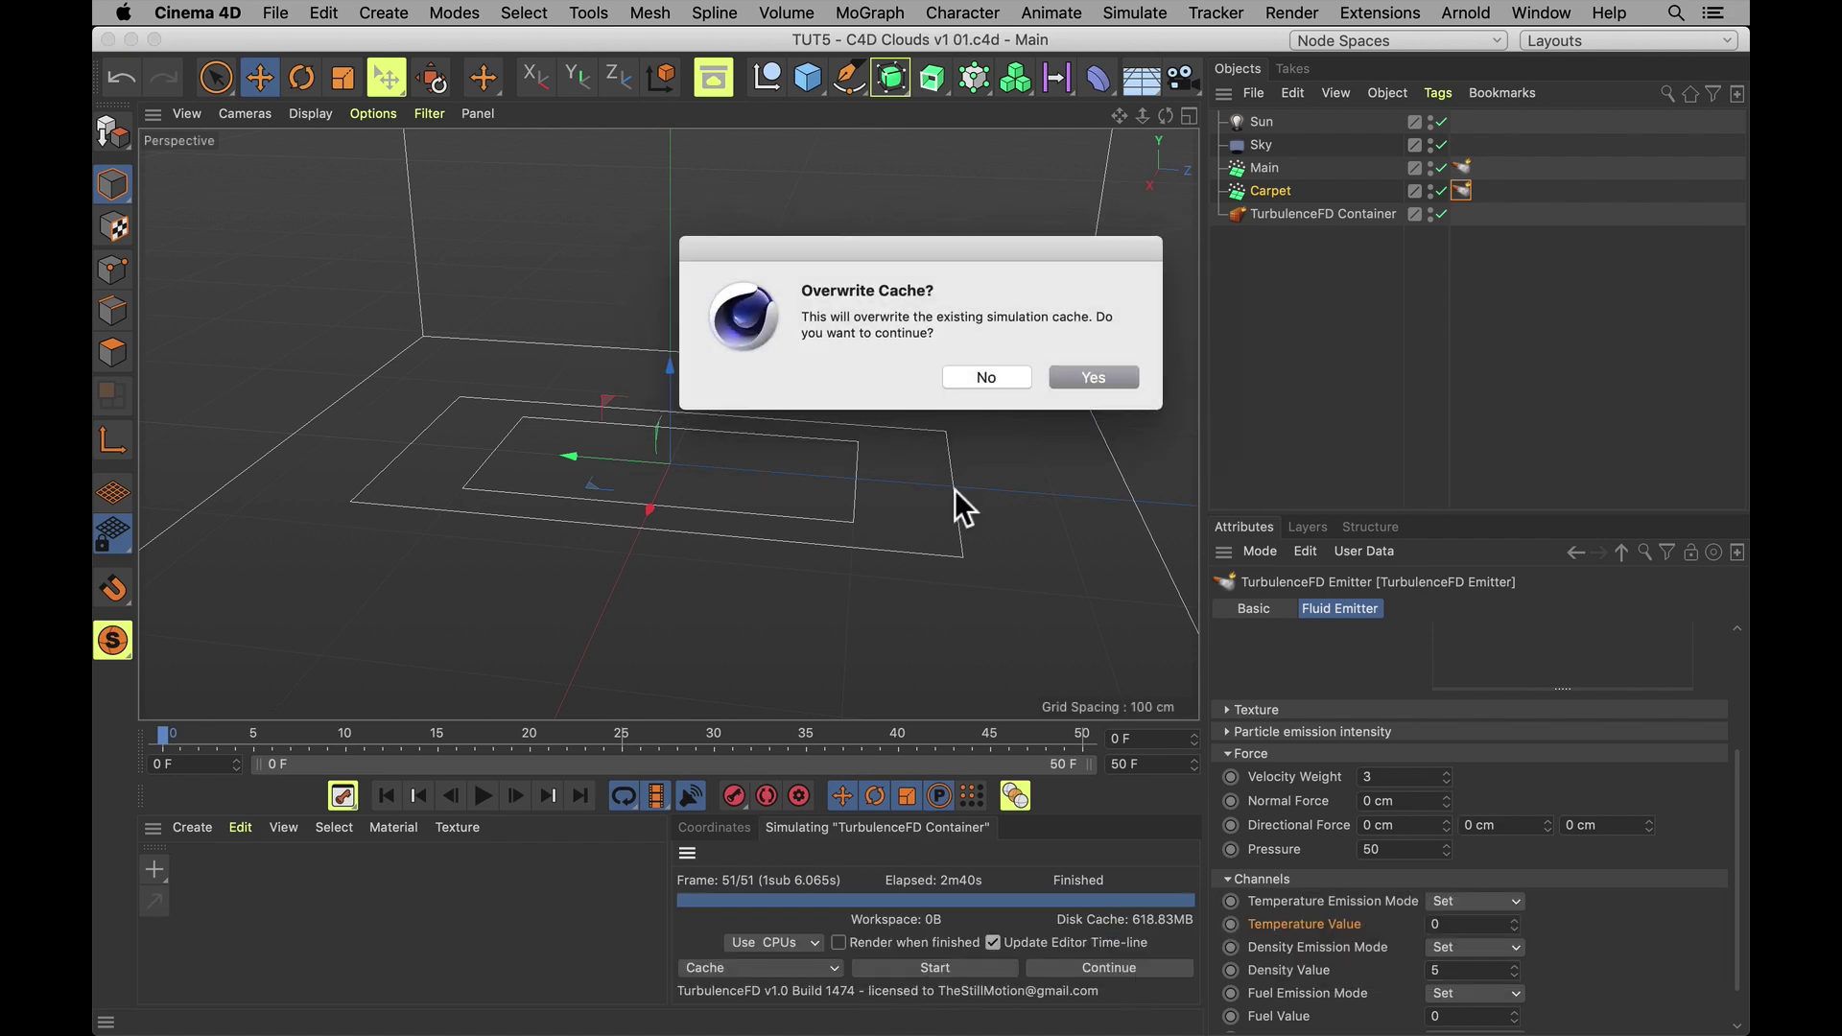
click(1094, 377)
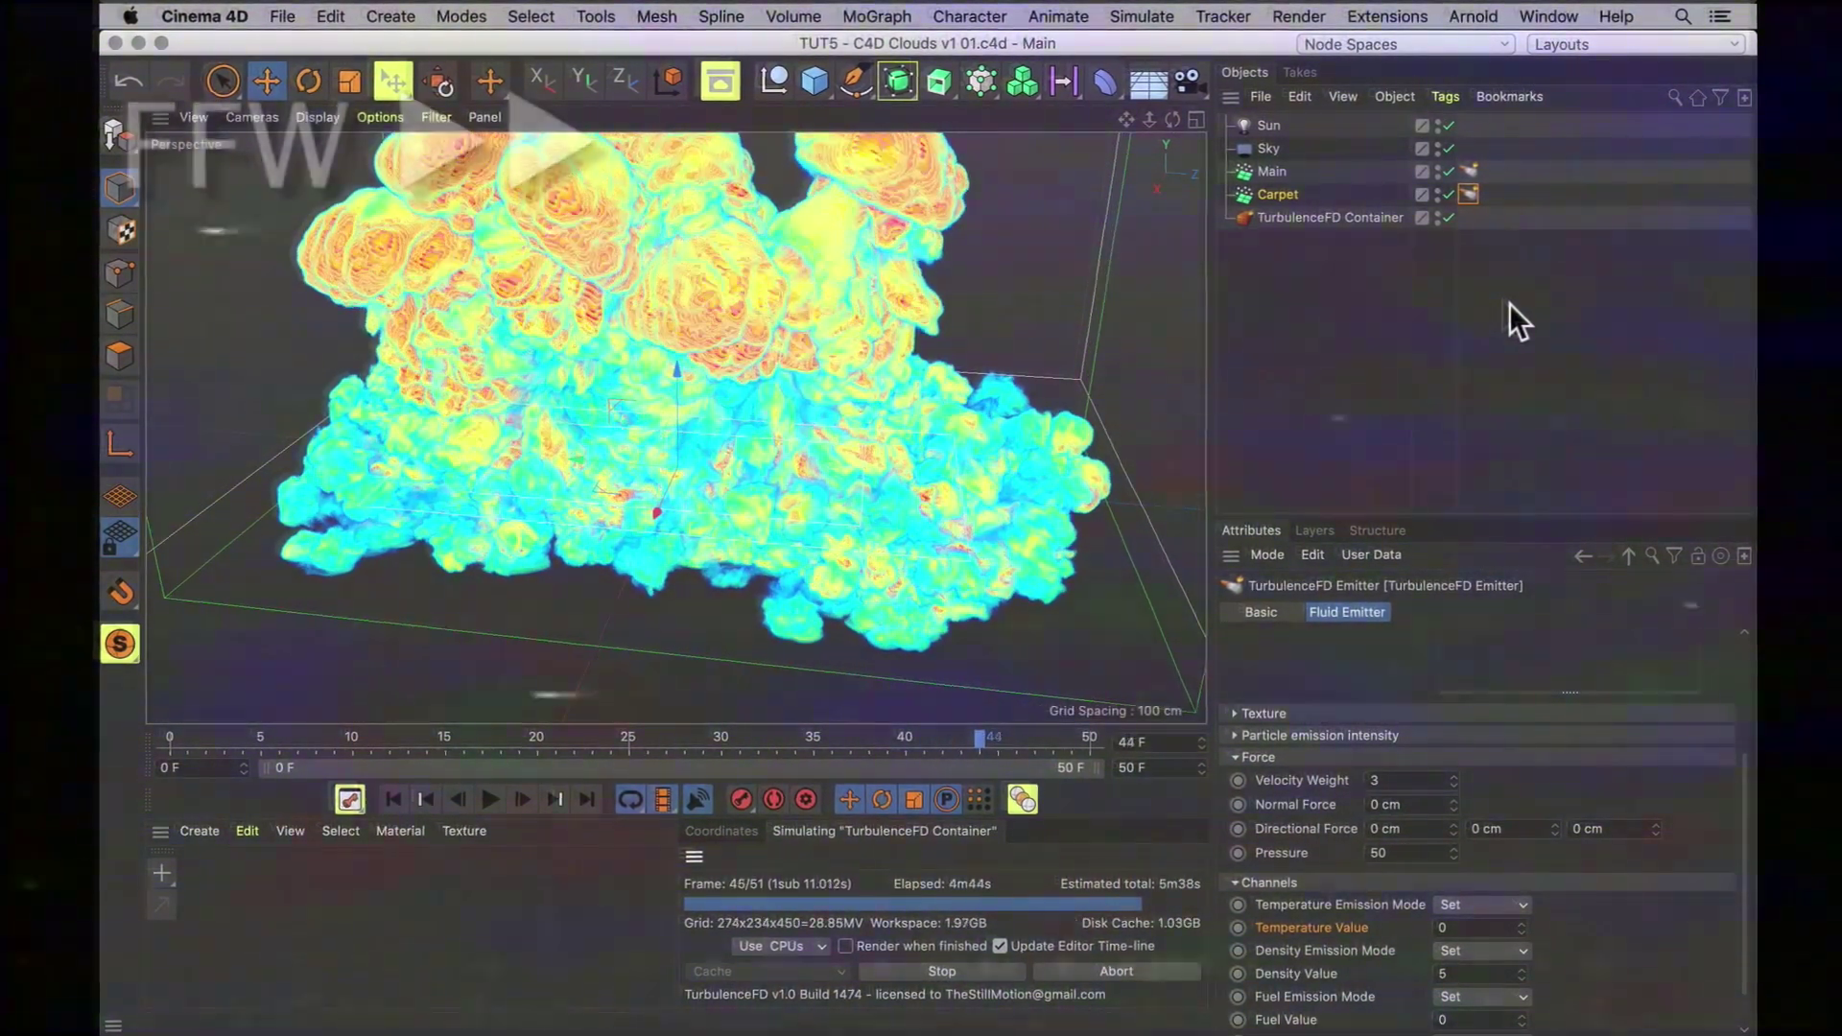
alt+right_drag(597, 629, 751, 489)
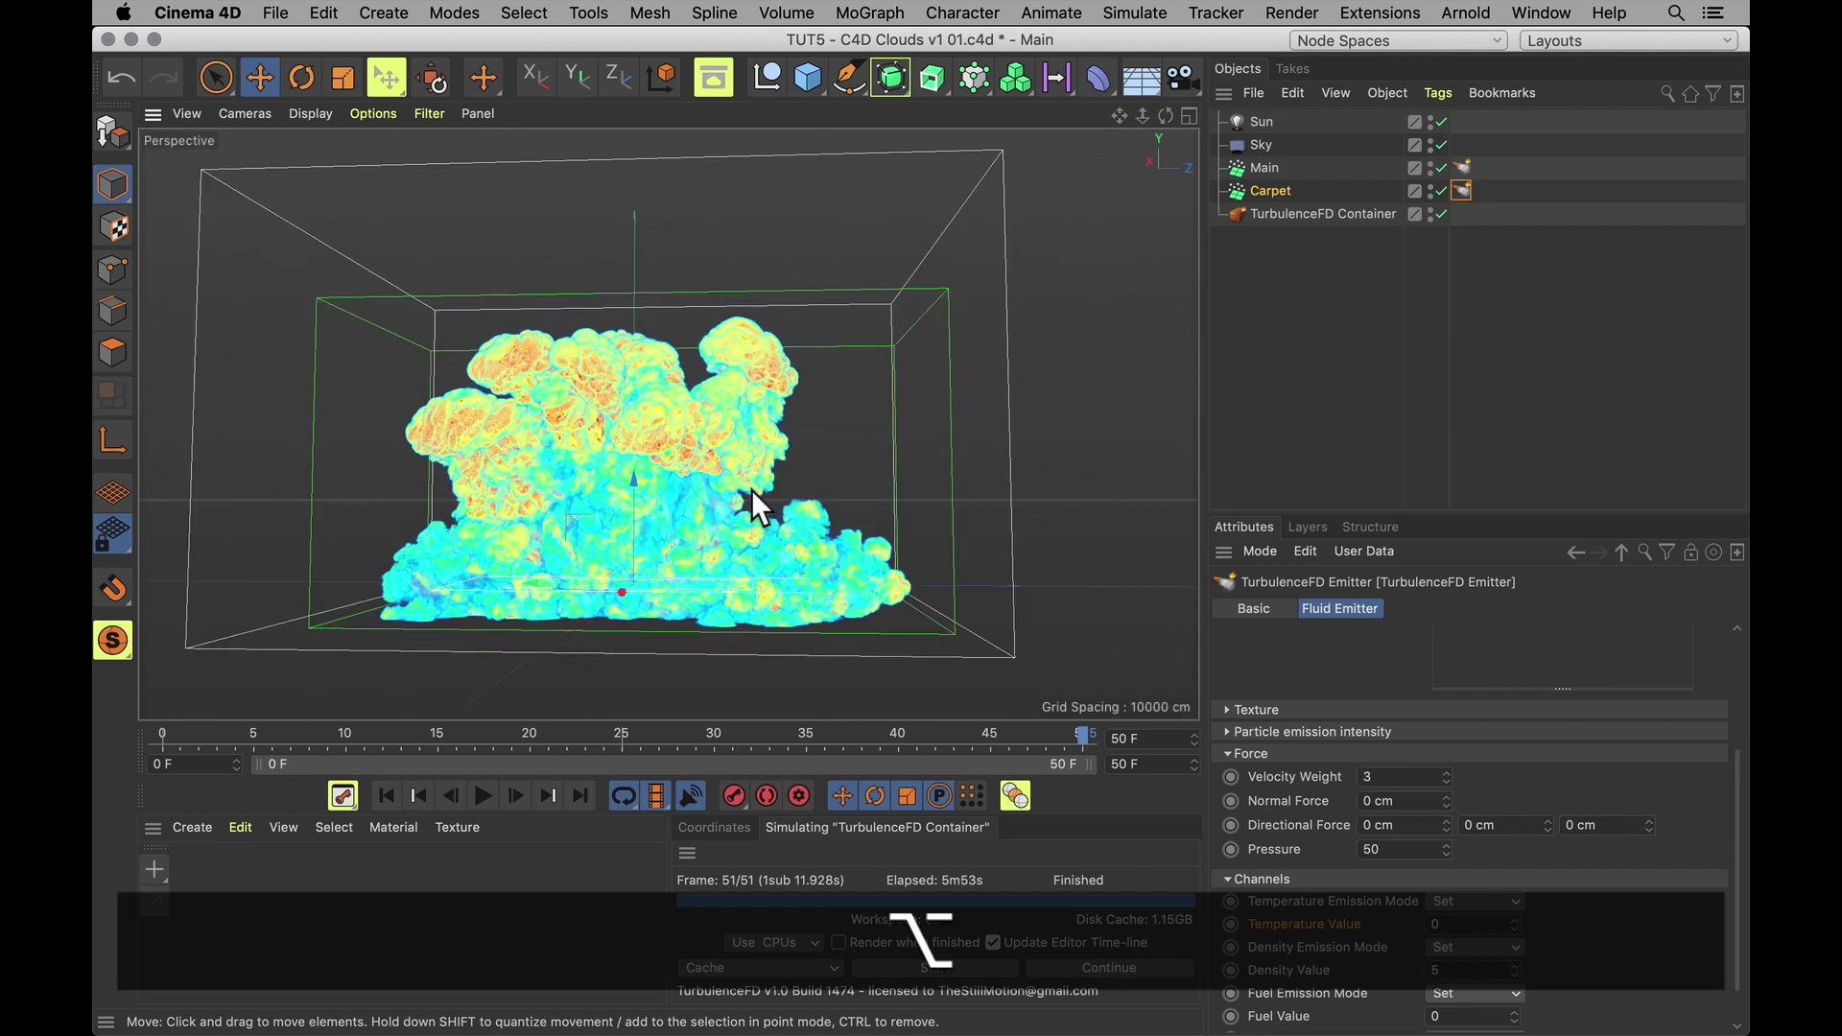
alt+drag(751, 490, 706, 629)
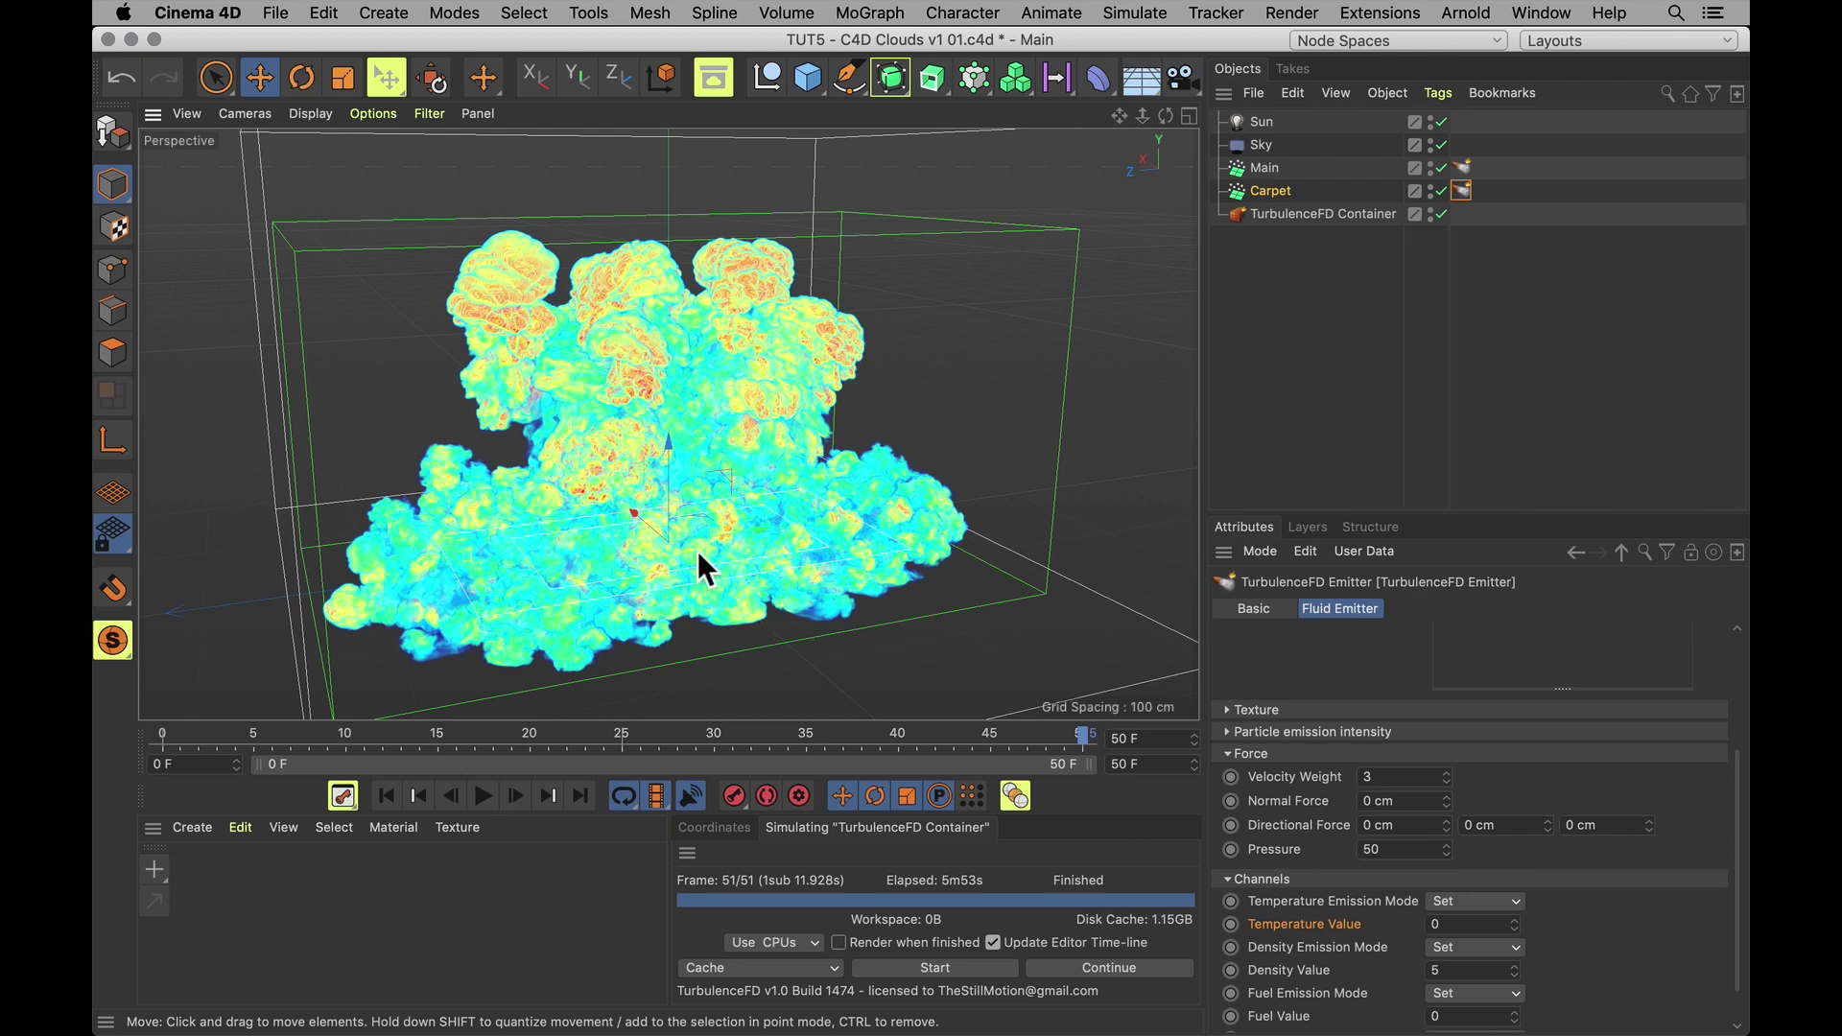
alt+right_drag(775, 515, 715, 513)
Duplicate the Carpet emitter and rename the copy 'Pressure'
super+drag(1295, 197, 1292, 197)
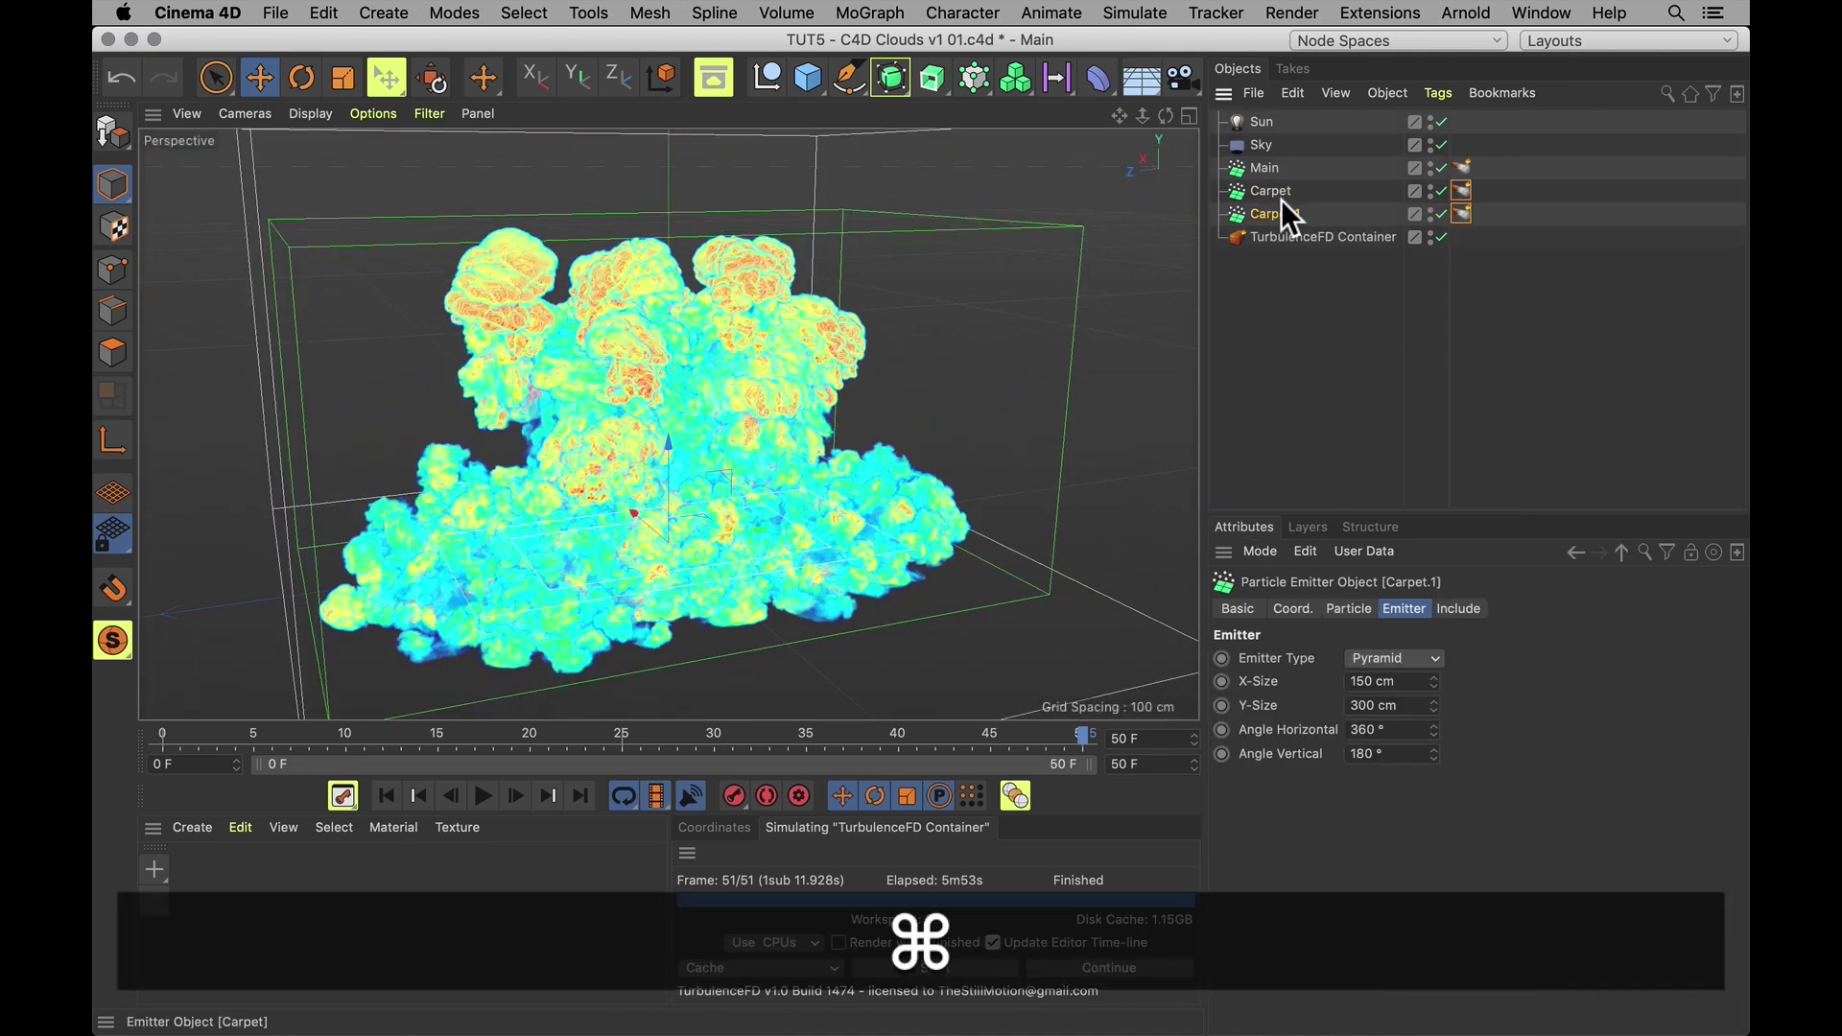
double_click(1286, 216)
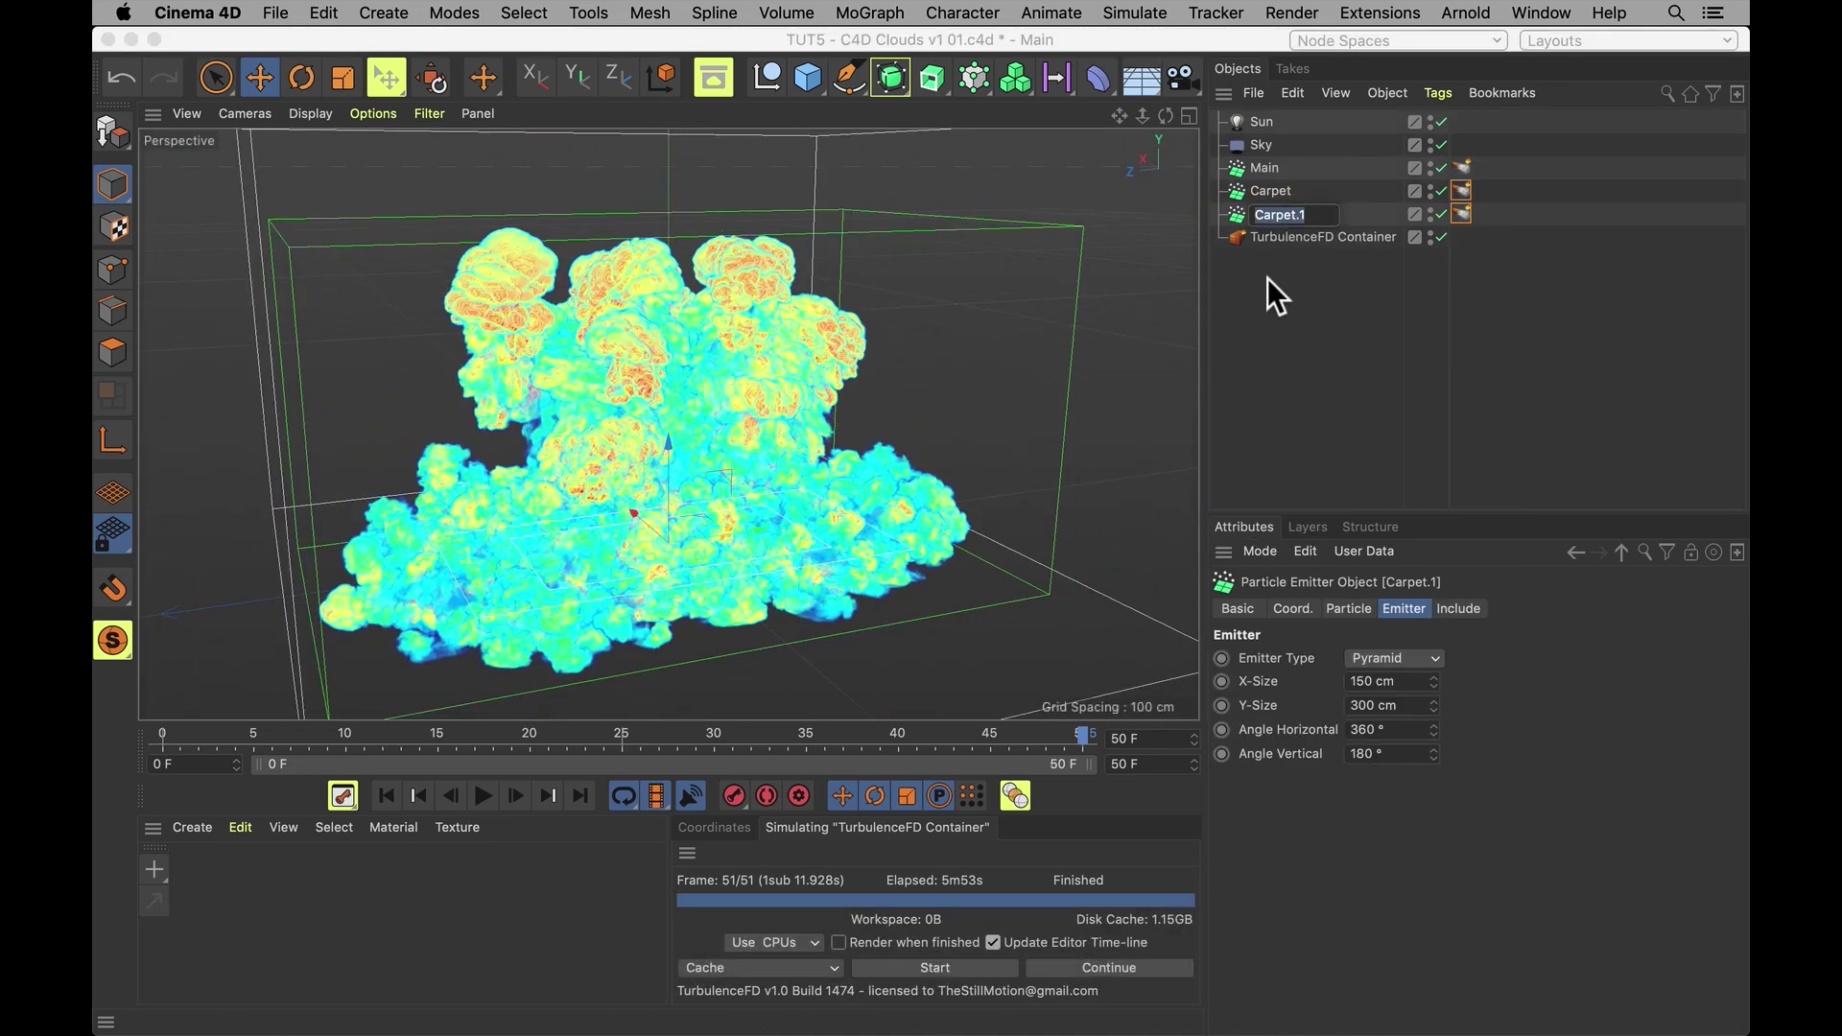
text(Pressure)
key(Return)
Give Pressure birthrates of 5 (editor) and 5000 (renderer), stopping emission at 30 F
click(1349, 608)
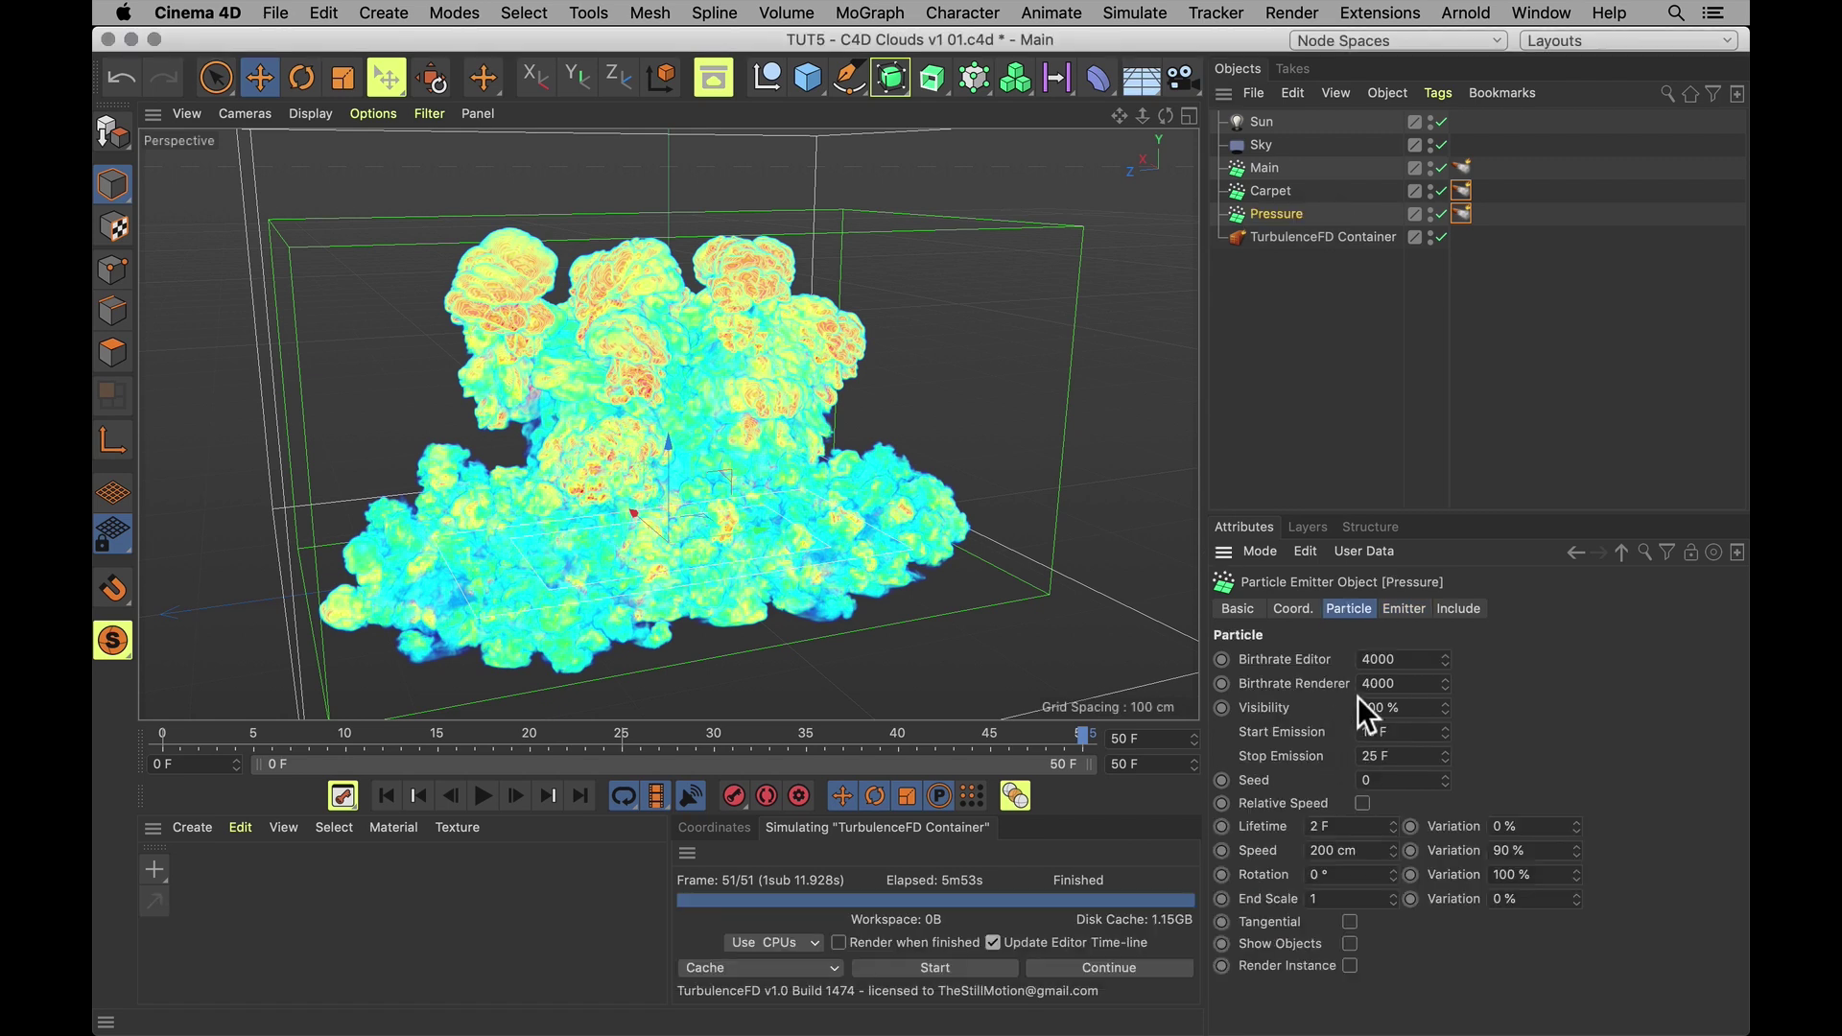
text(5)
key(Tab)
text(5000)
key(Return)
text(30)
key(Return)
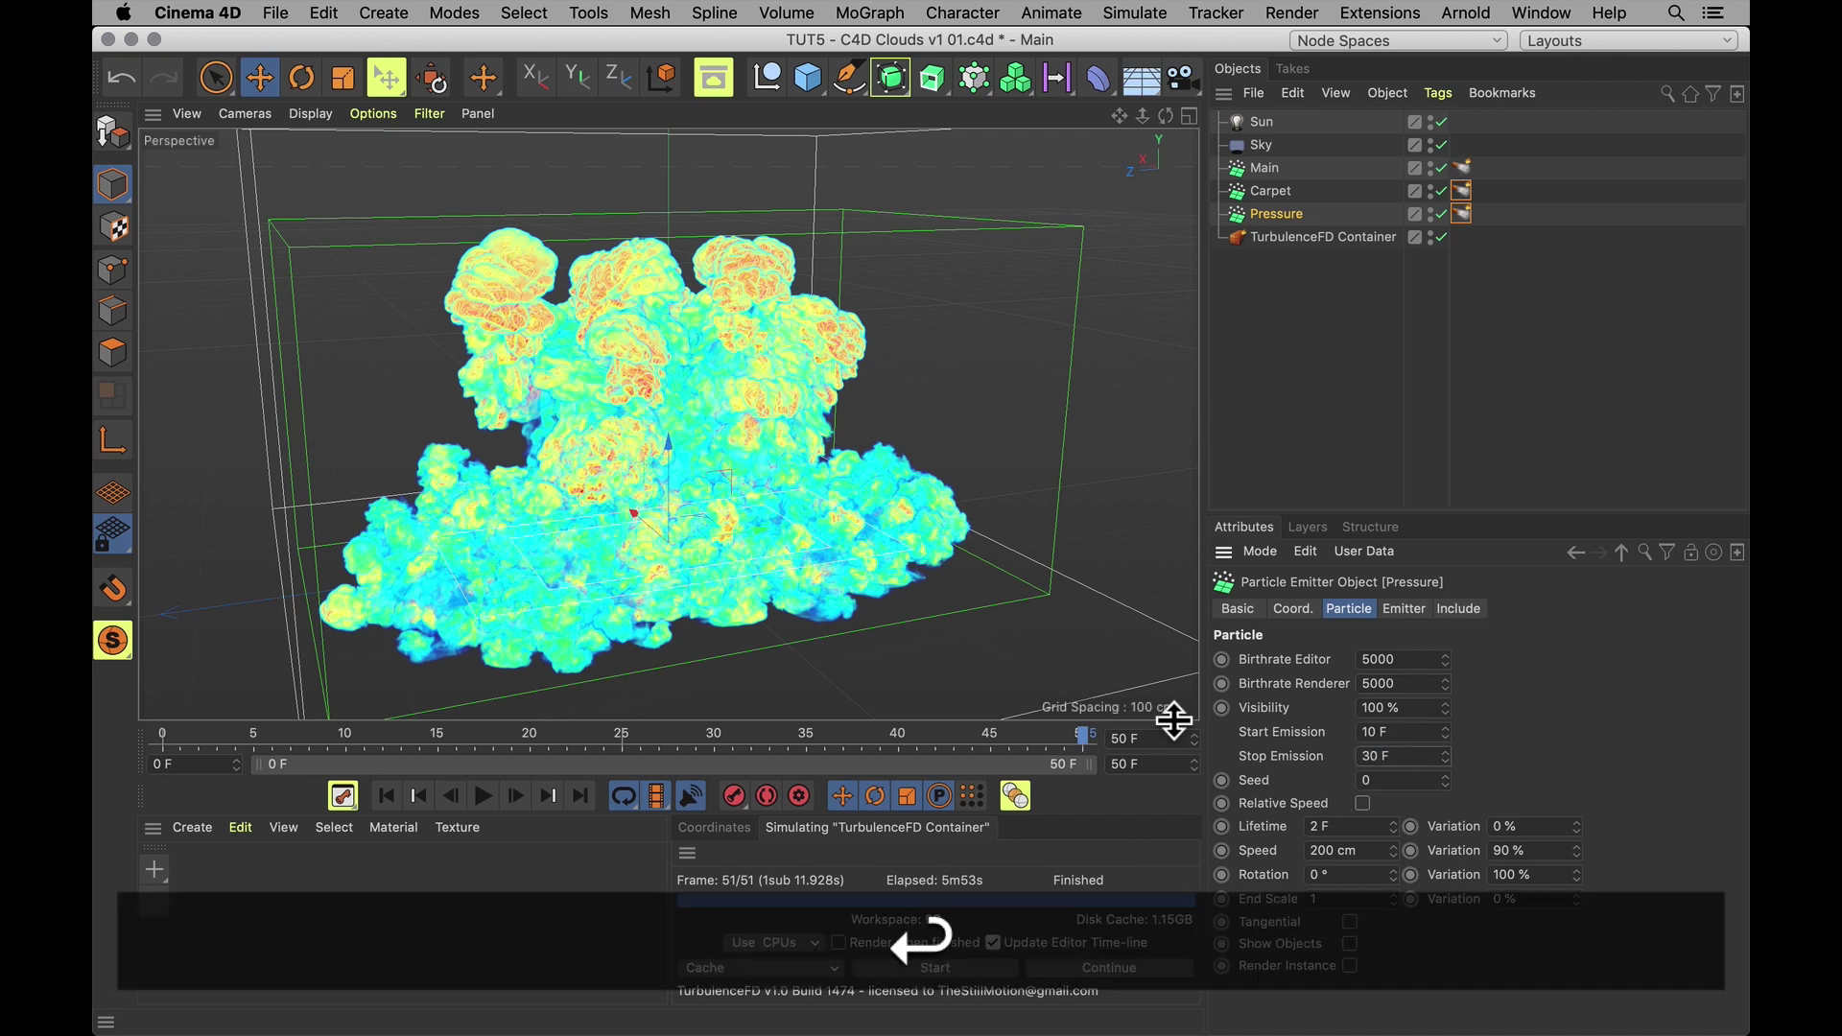
Set the Pressure emitter's X-Size and Y-Size to 20 cm each
click(1401, 611)
click(1416, 681)
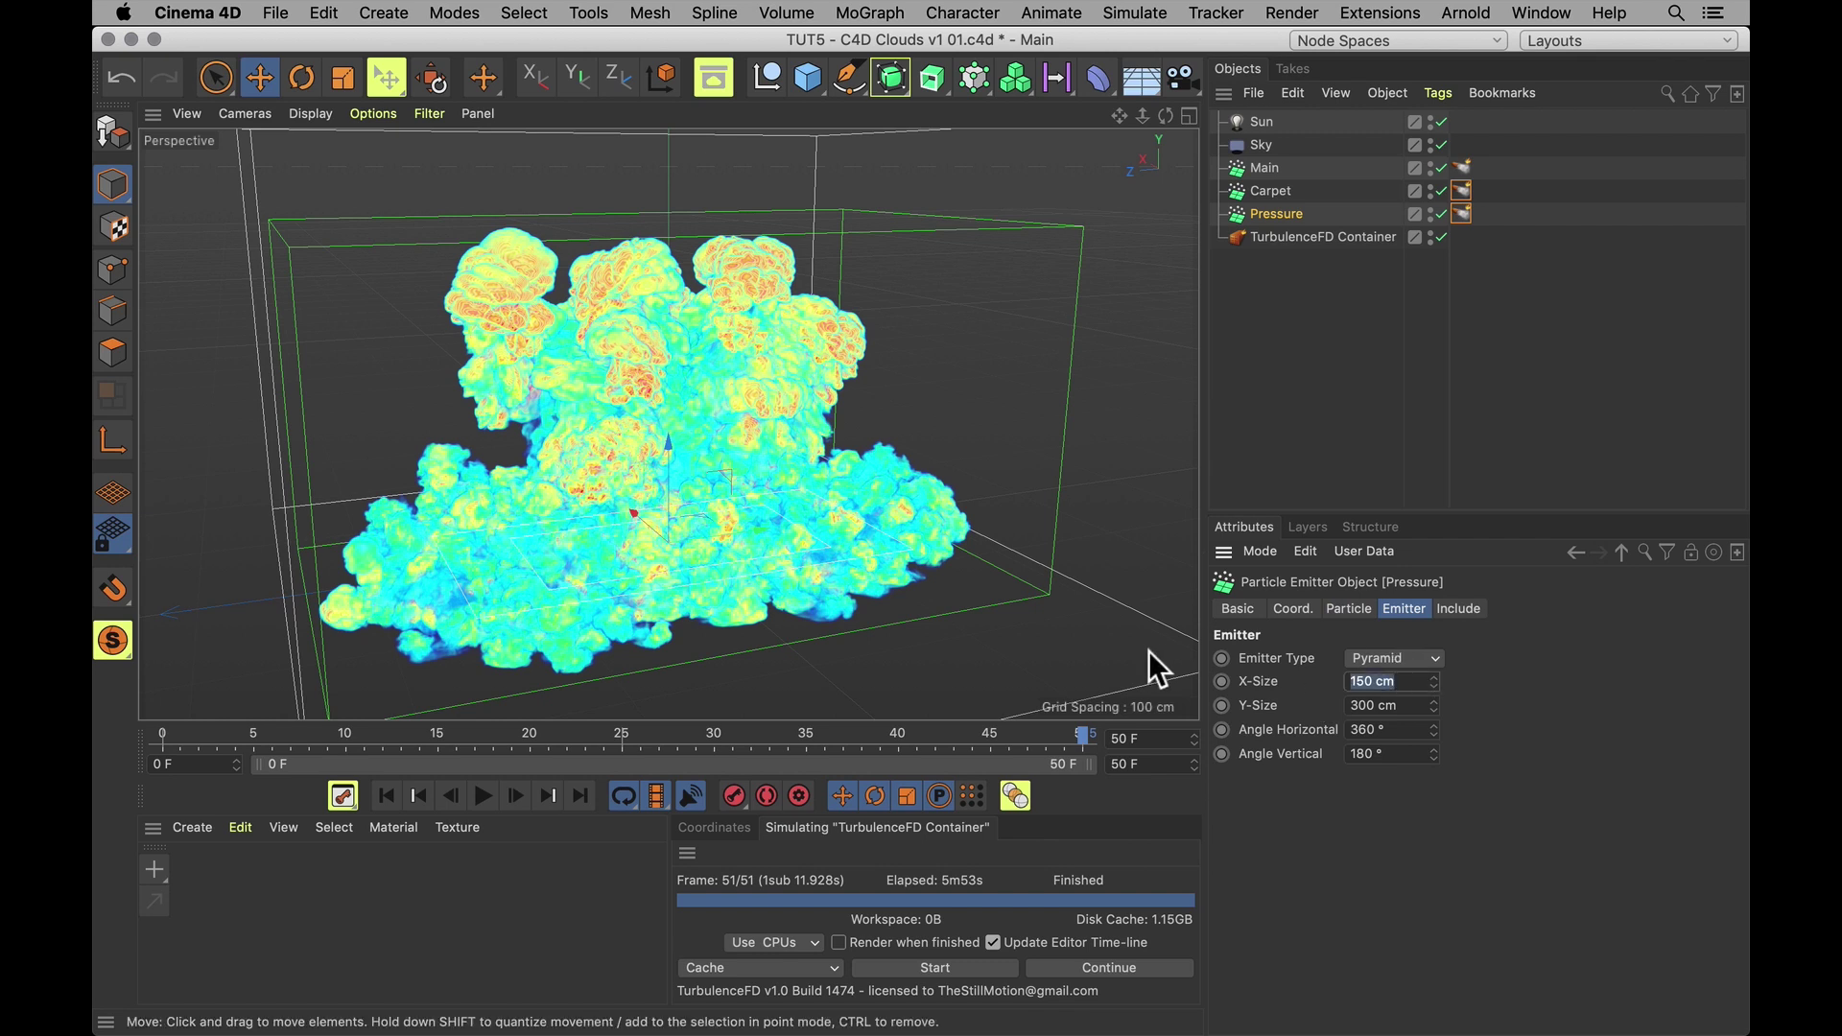
text(20)
key(Tab)
text(20)
key(Return)
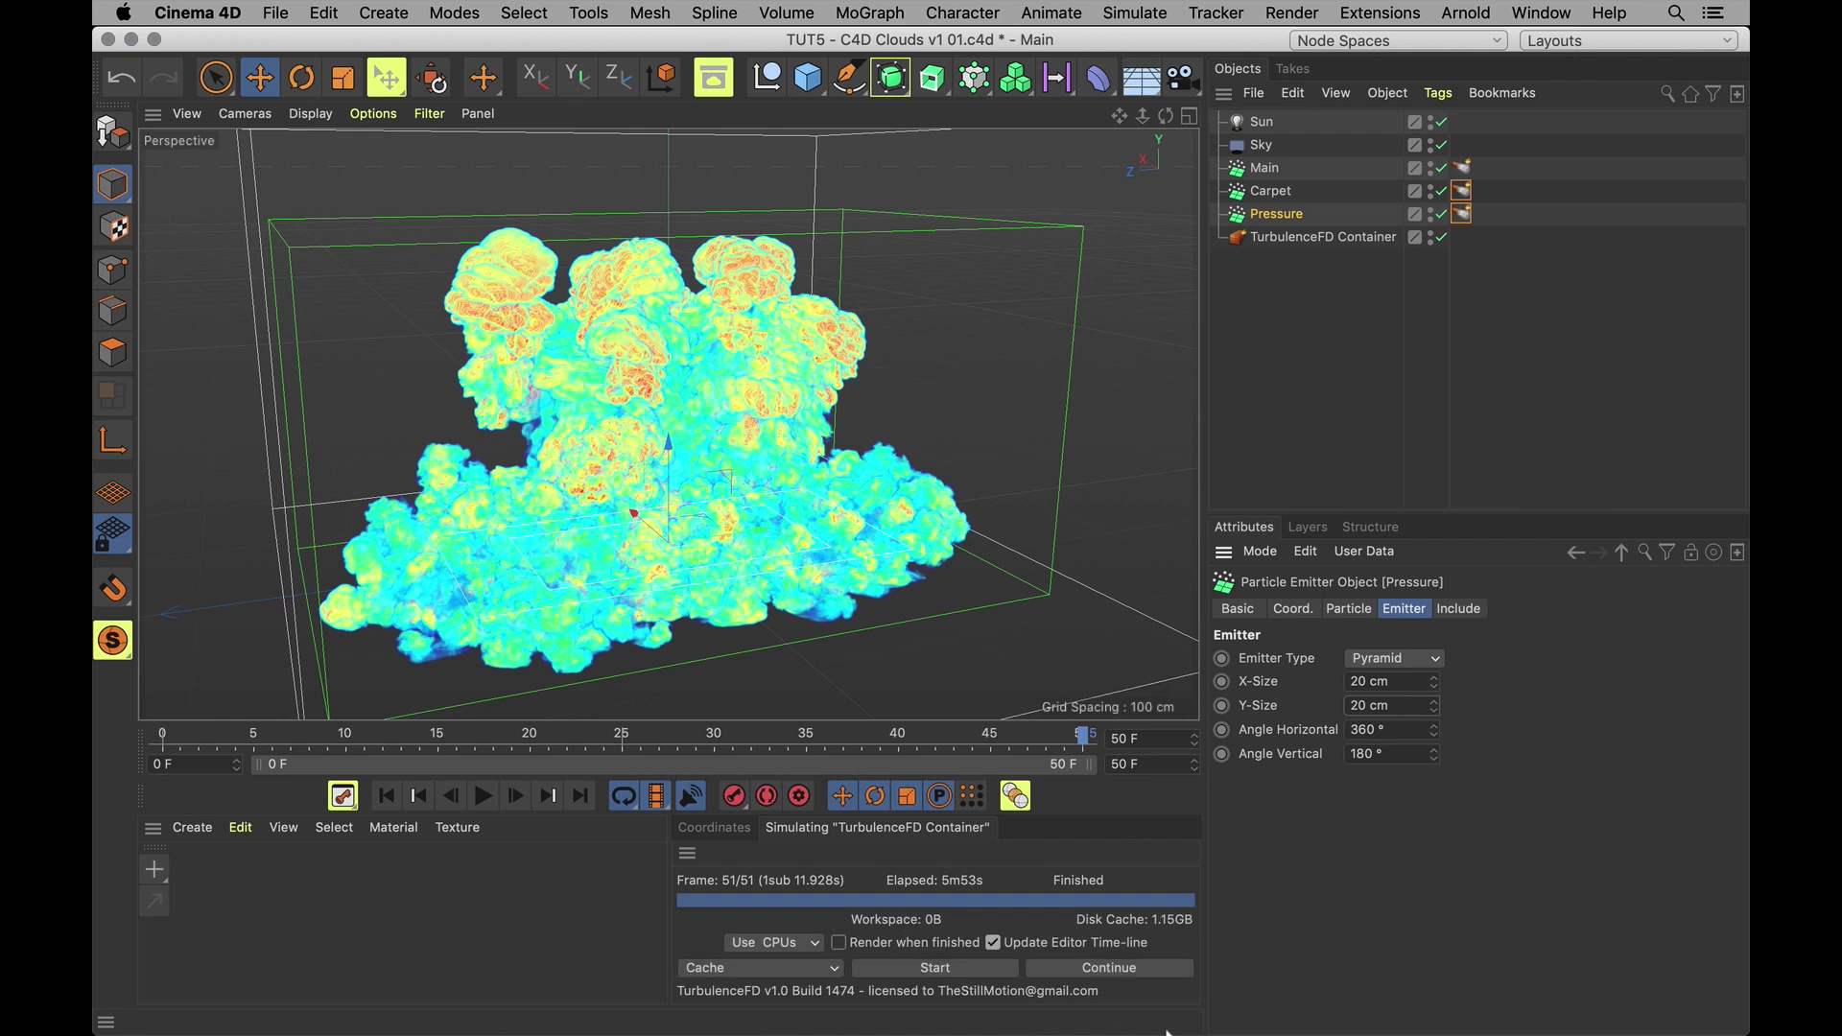
Set Angle Vertical to 90° and preview Pressure's particles with container, Main and Carpet disabled
text(90)
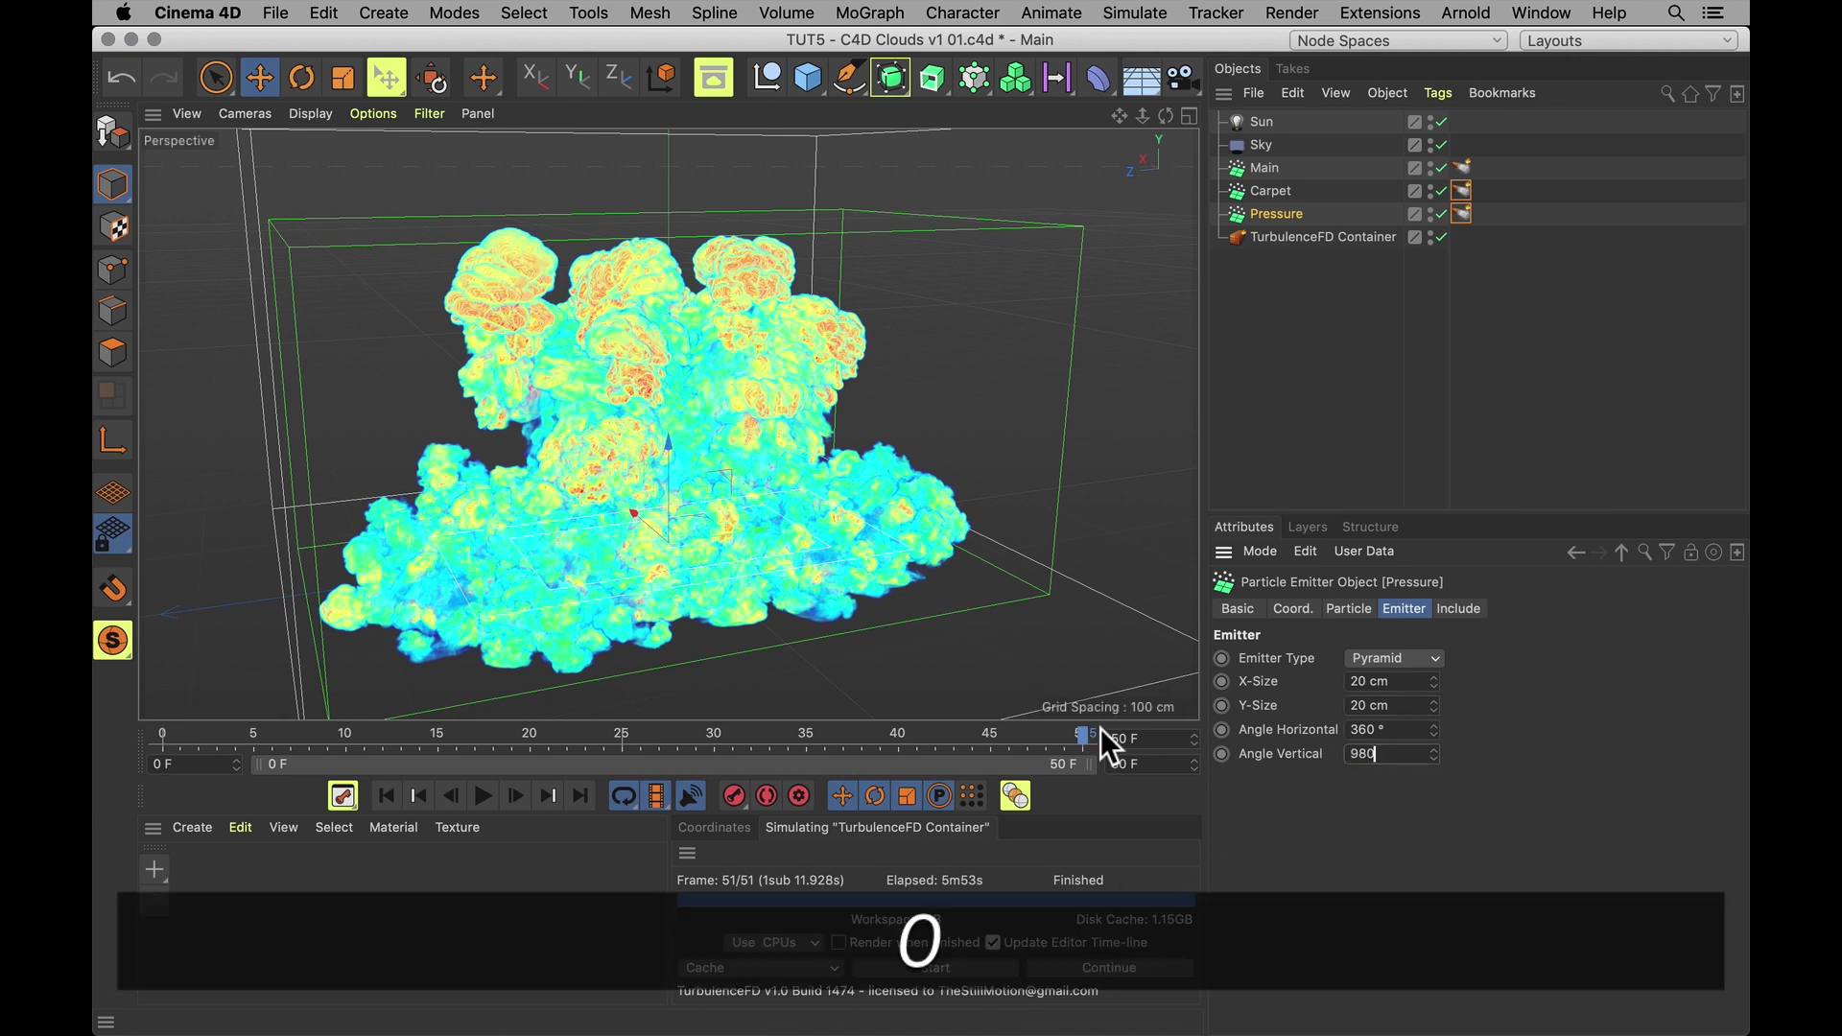
key(Return)
key(F8)
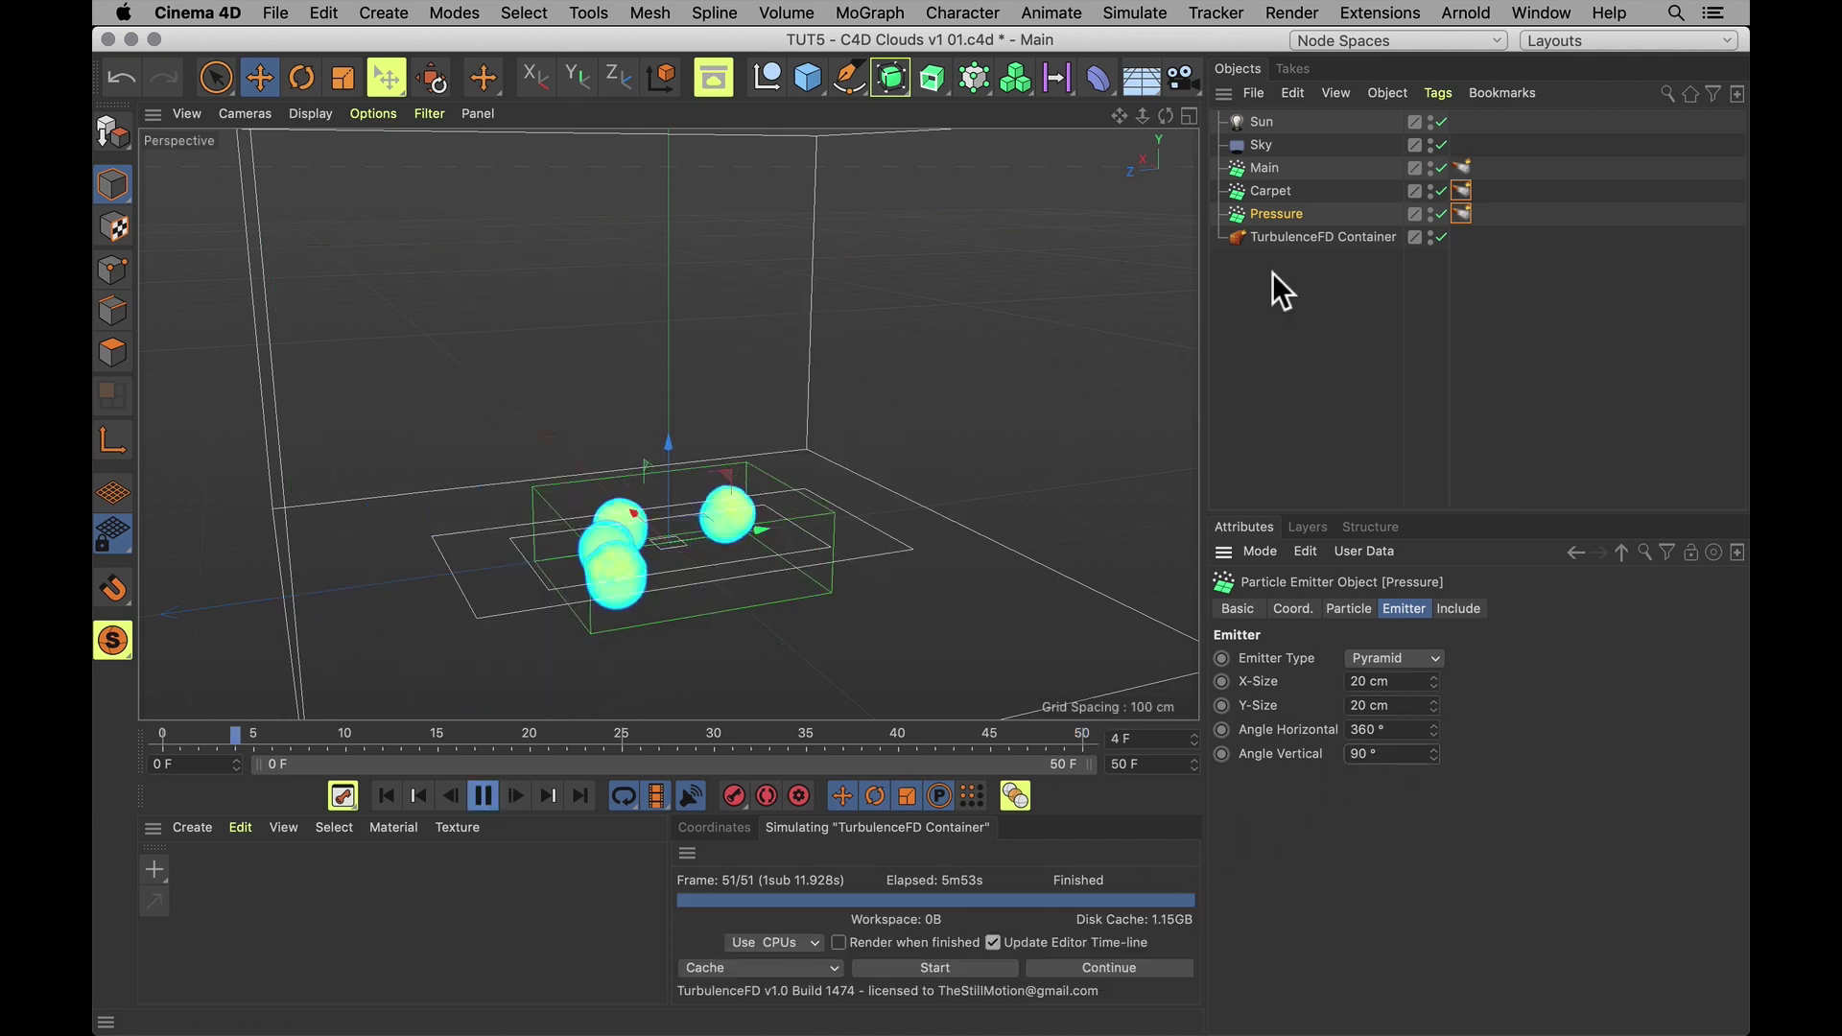
click(1441, 237)
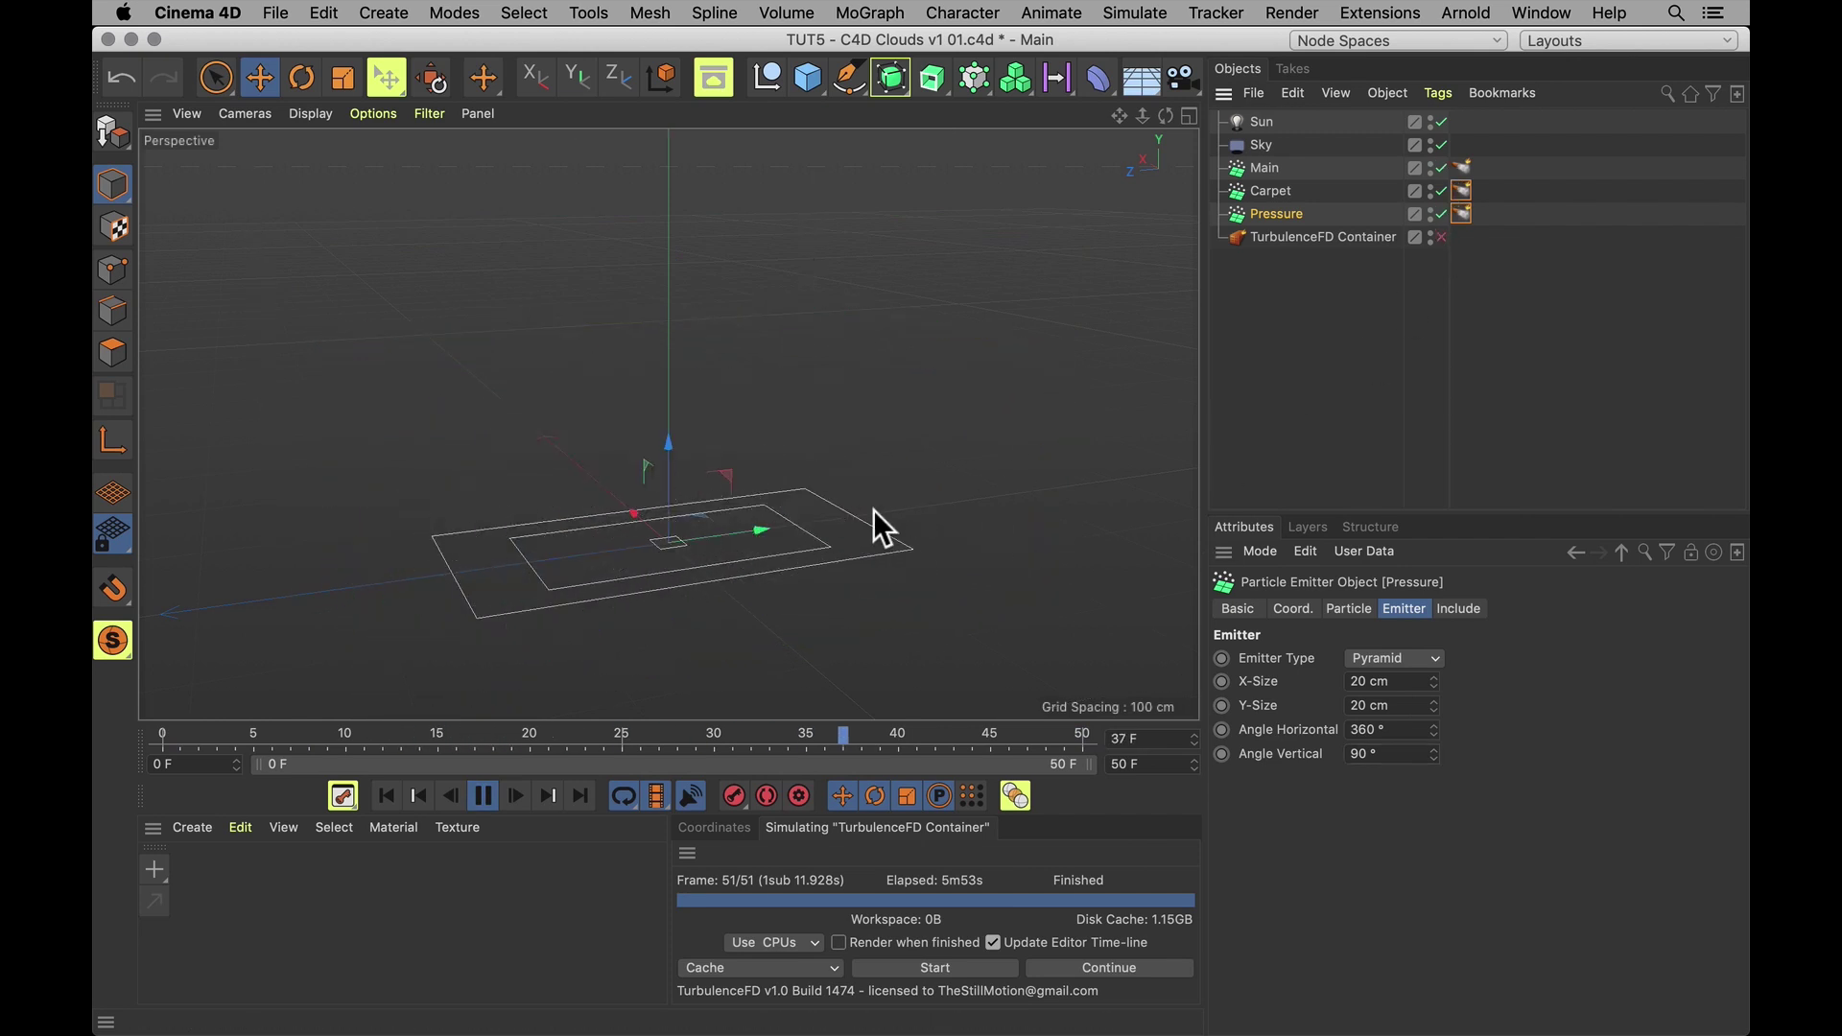
click(1441, 168)
click(1441, 190)
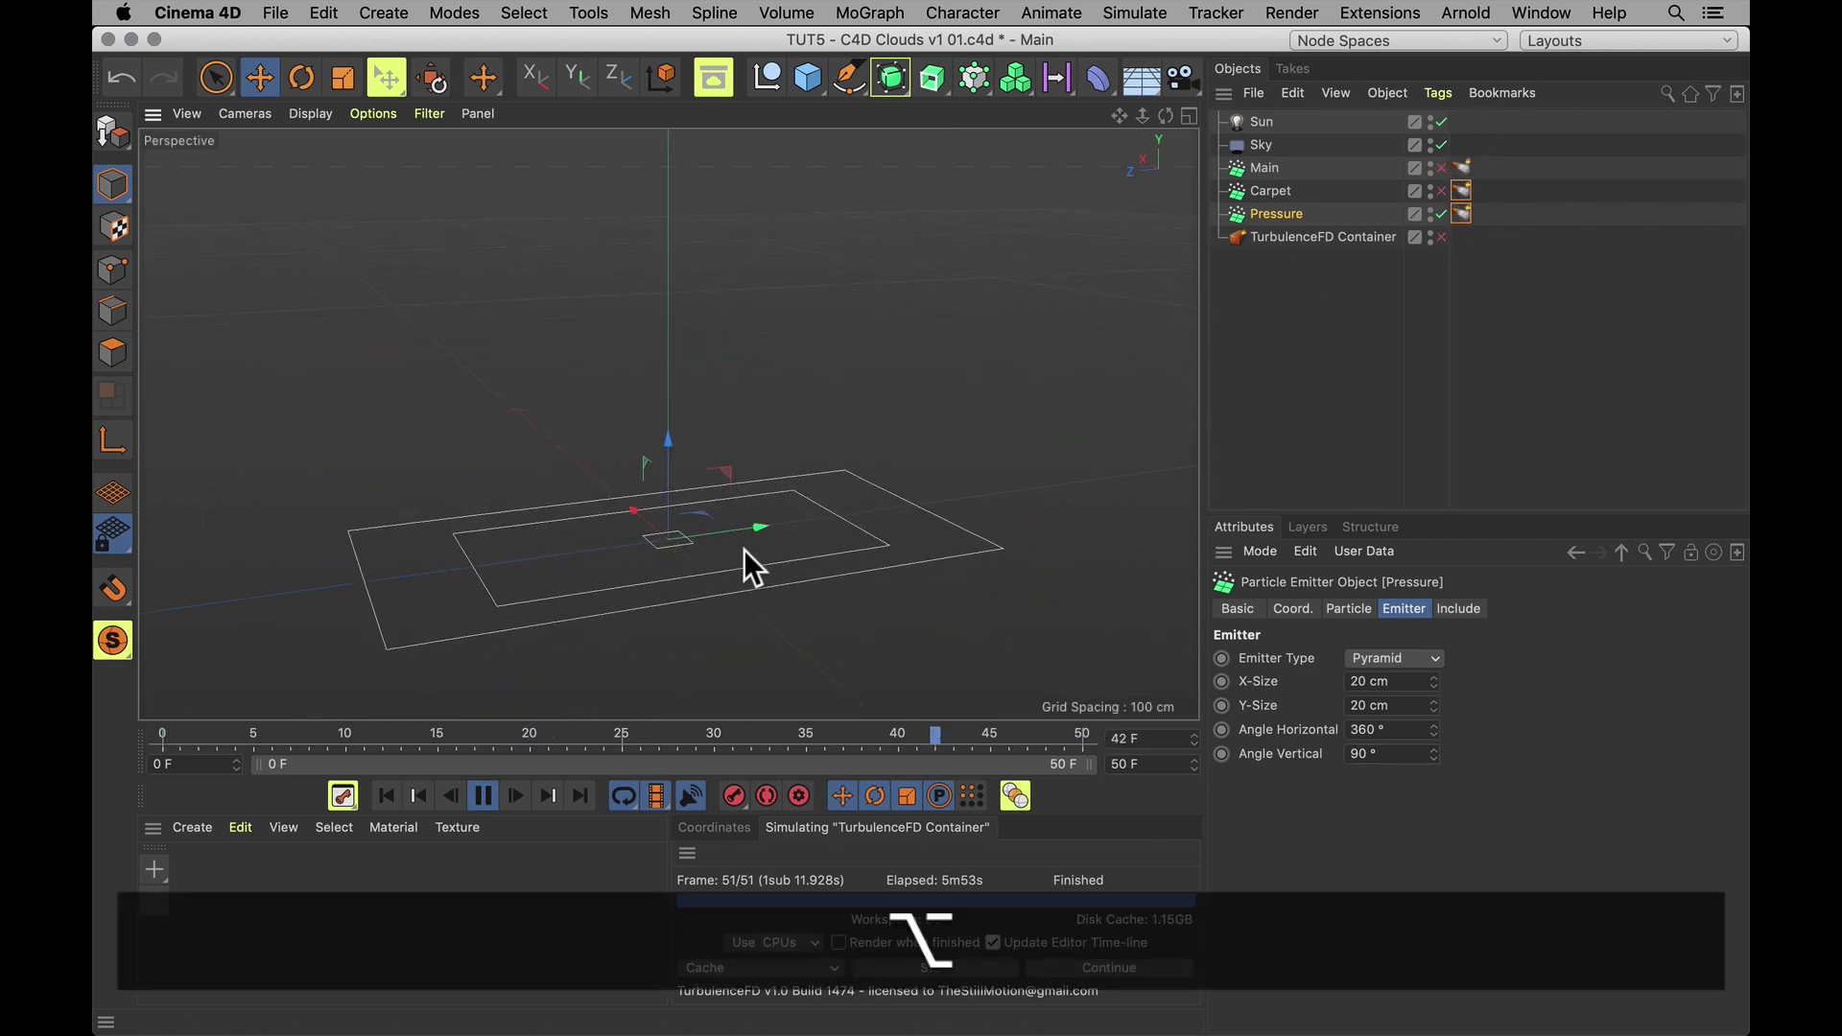
click(482, 795)
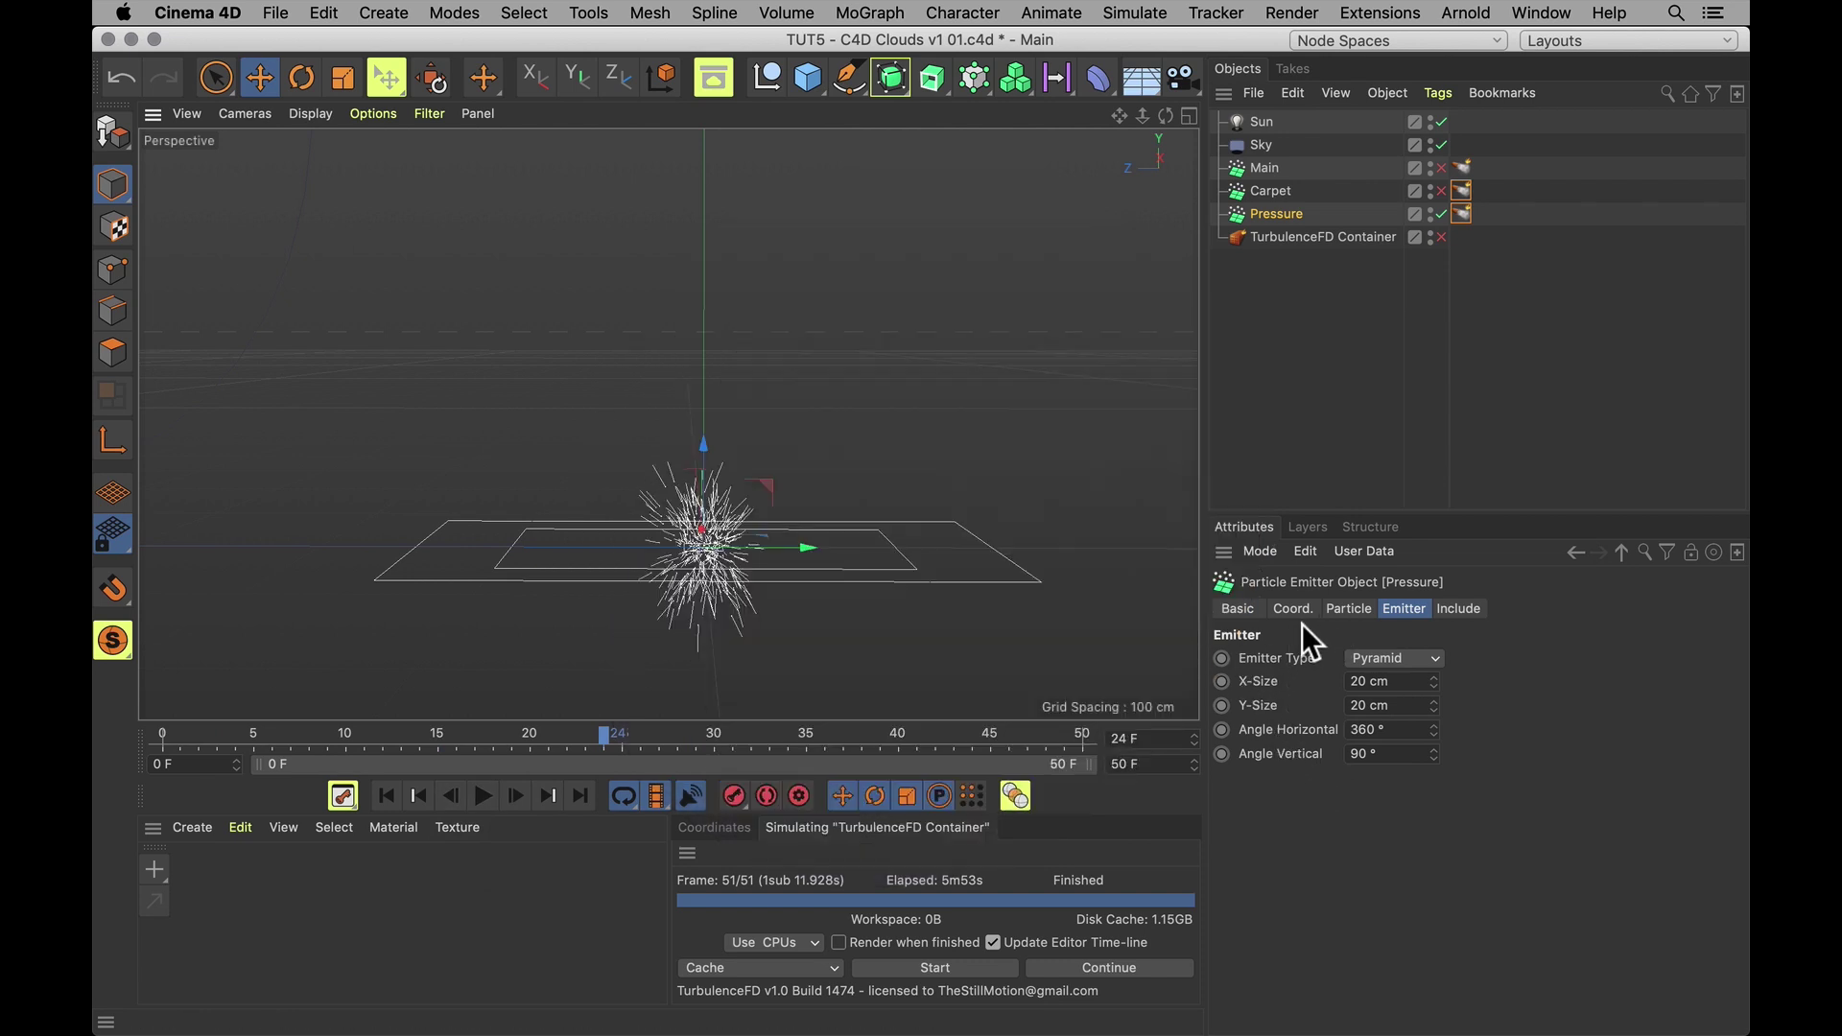
Set the Pressure emitter's pitch to 0° and raise it to 25.7 cm on Y
click(1293, 610)
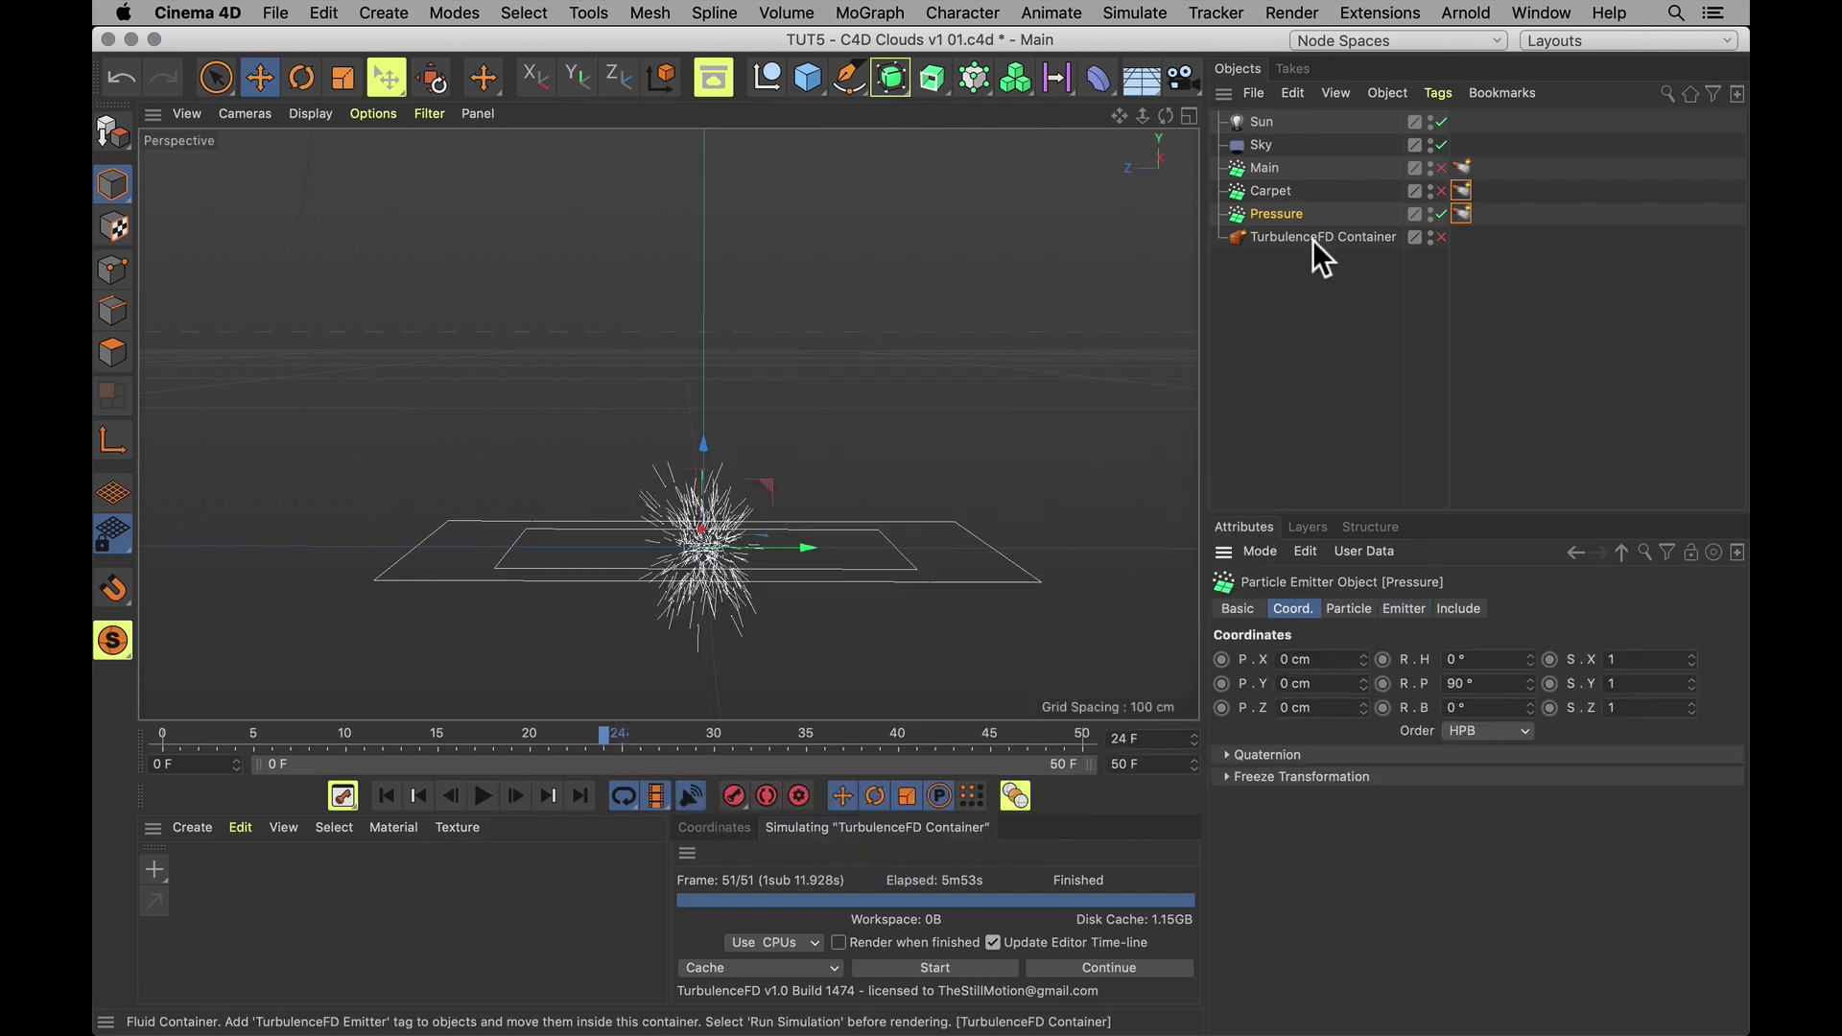
double_click(1480, 683)
key(BackSpace)
text(0)
key(Return)
click(384, 797)
drag(704, 454, 718, 402)
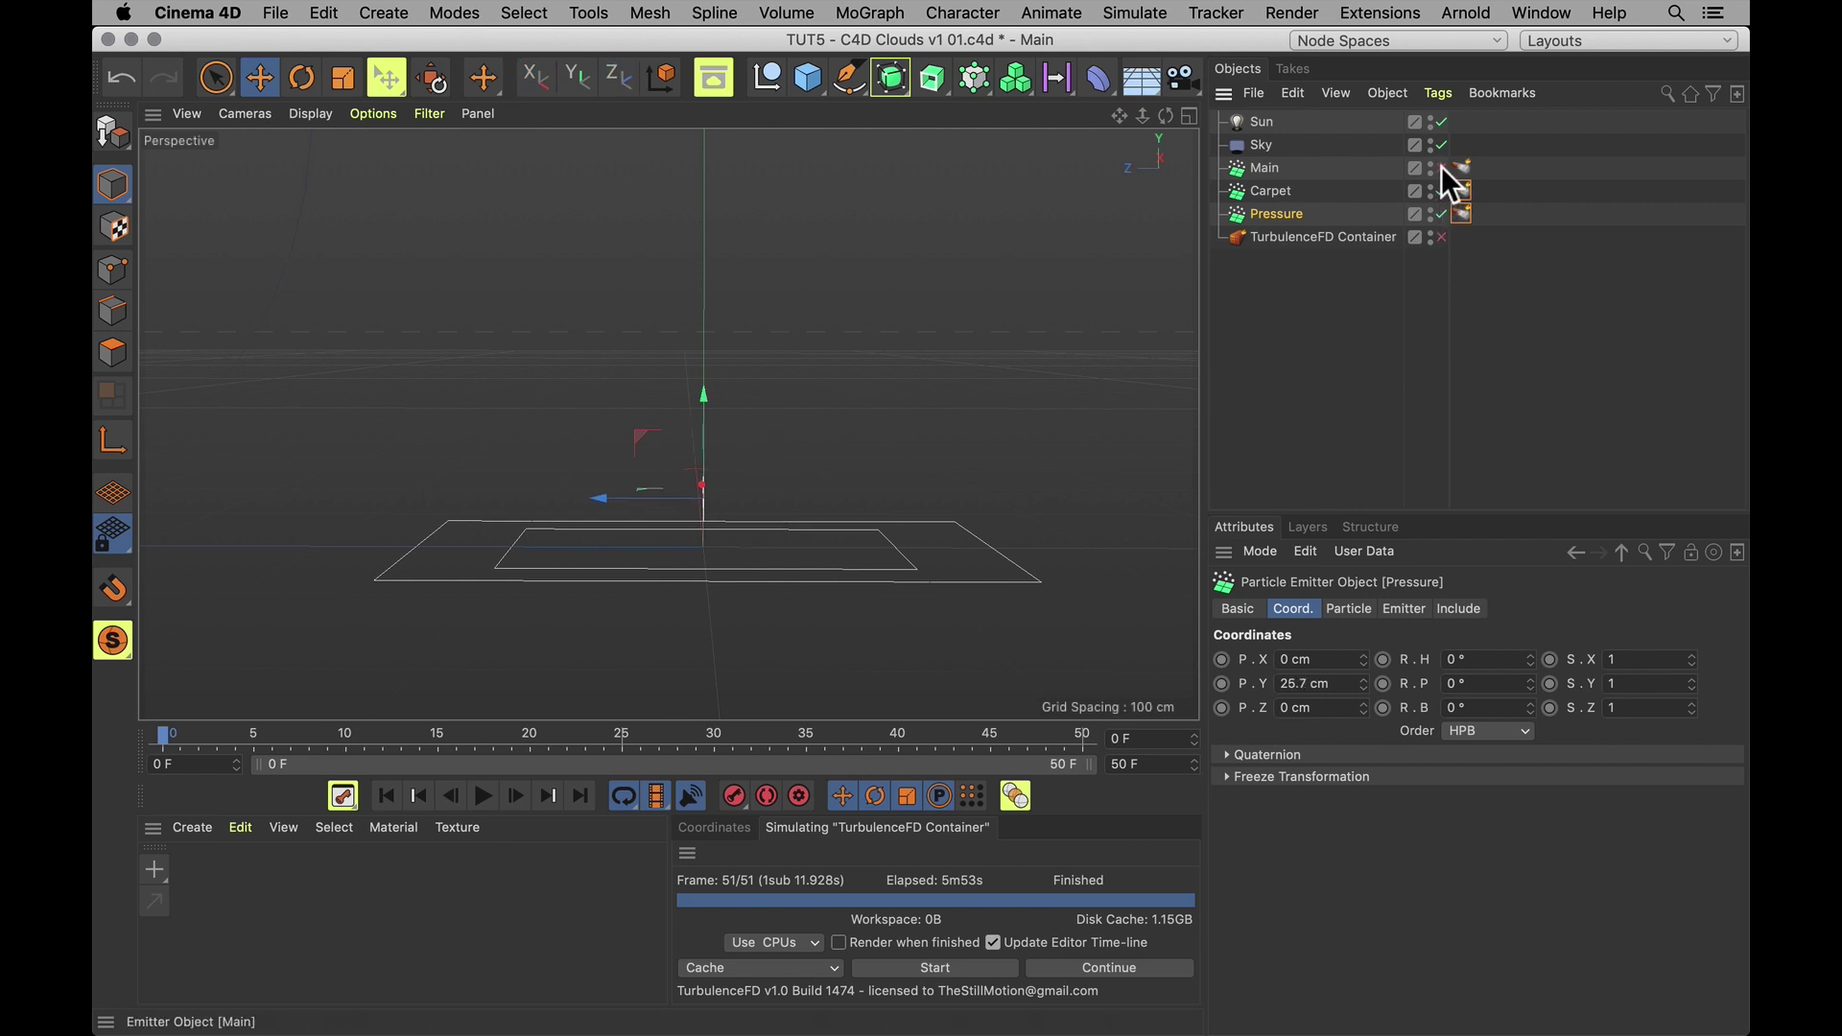
Re-enable the TurbulenceFD Container and select the Pressure emitter's TurbulenceFD Emitter tag
click(1441, 238)
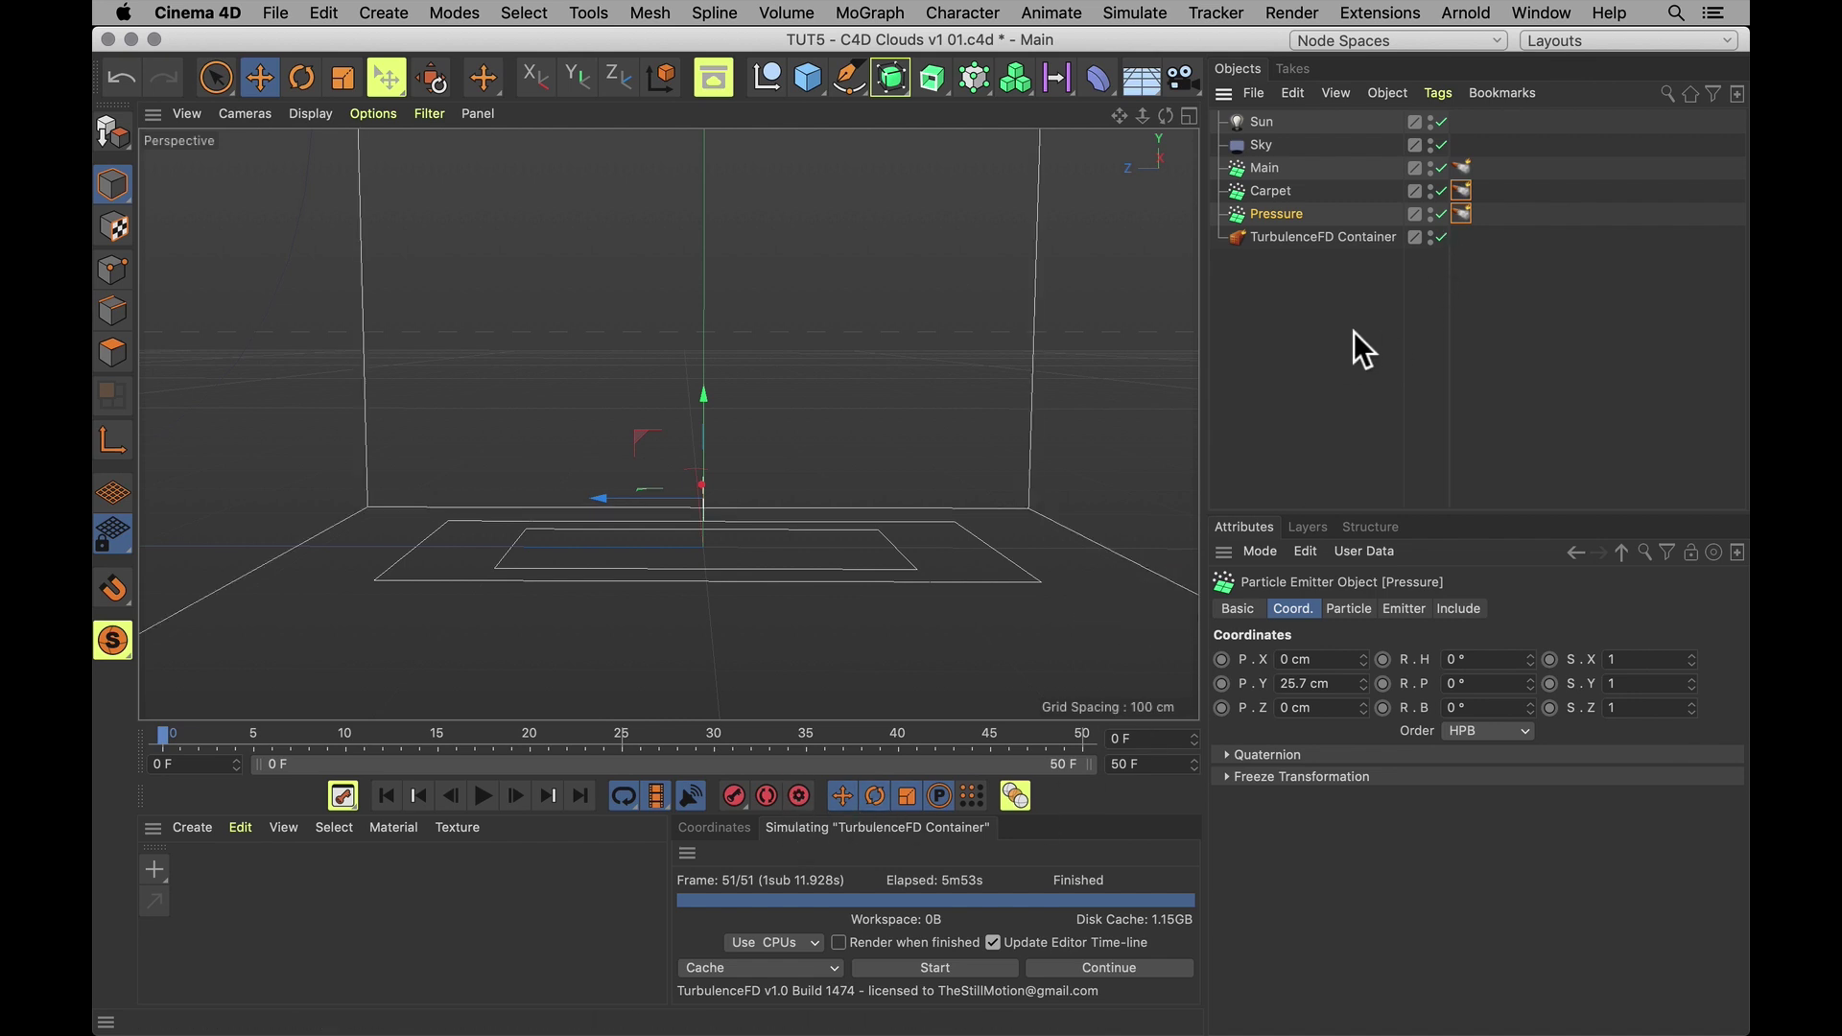
click(1497, 257)
click(1460, 215)
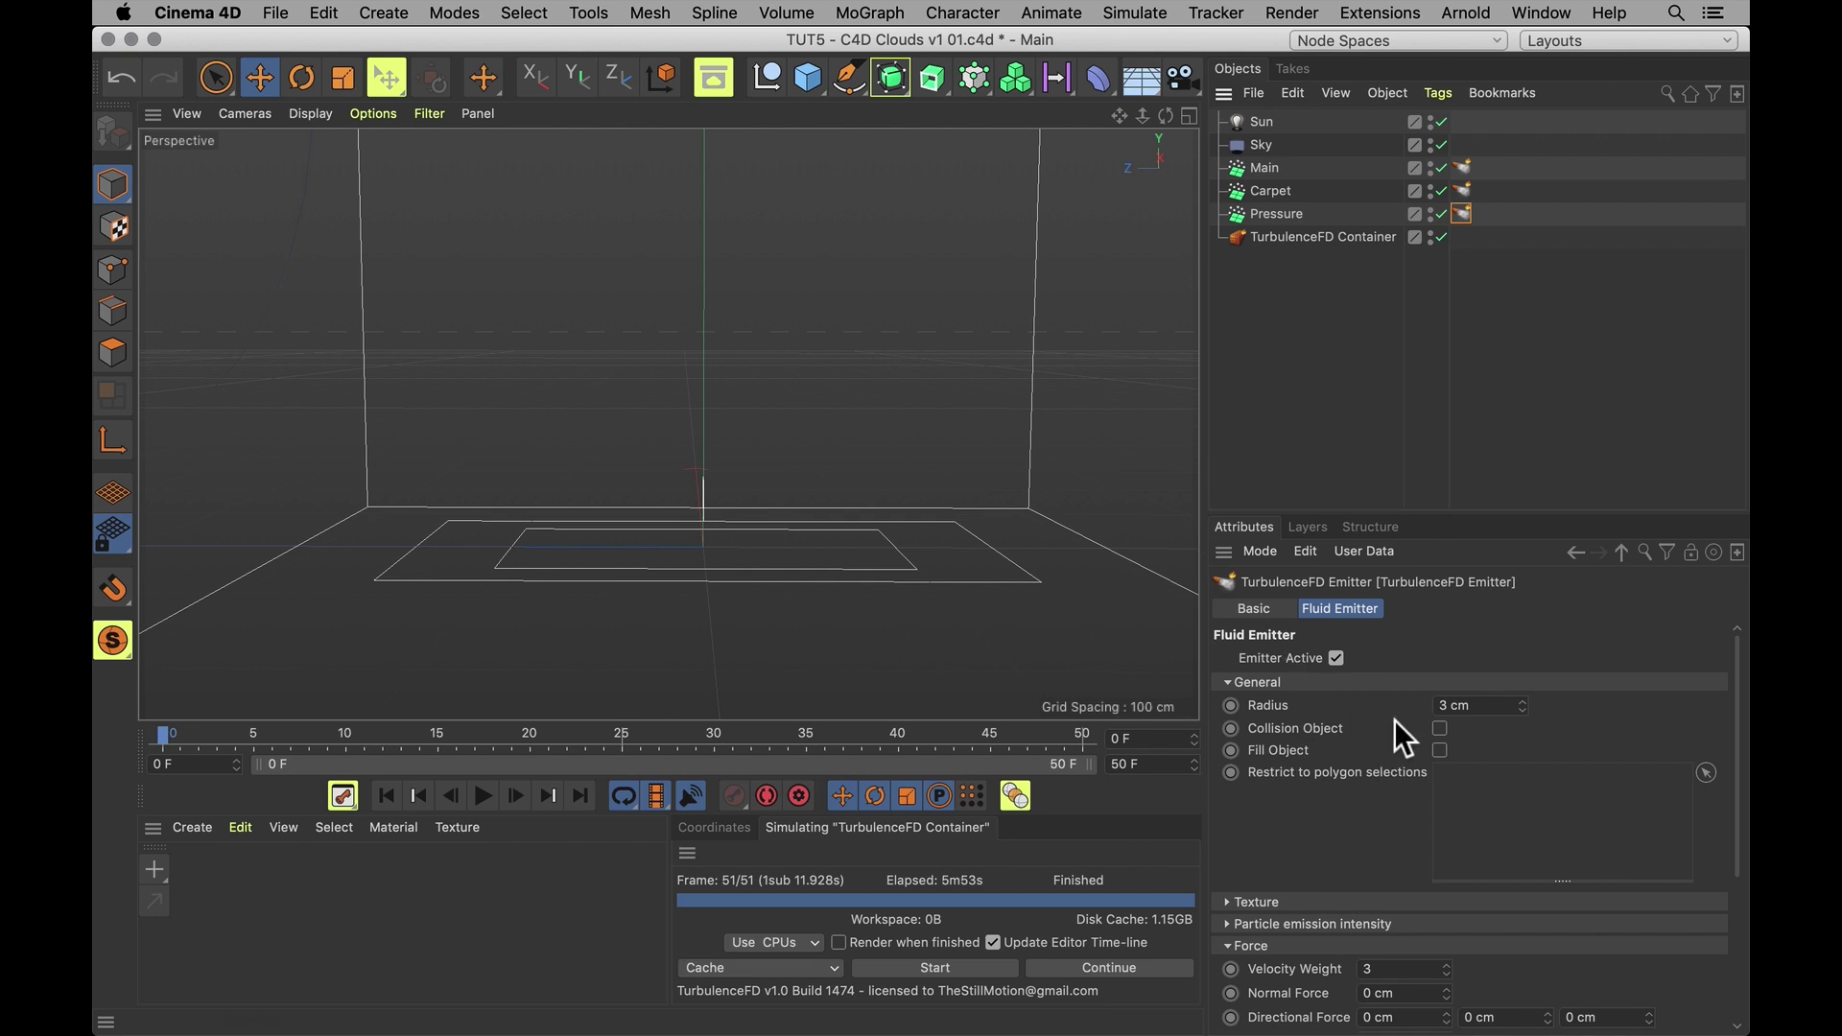
drag(1506, 705, 1392, 712)
scroll(1333, 825, down, 3)
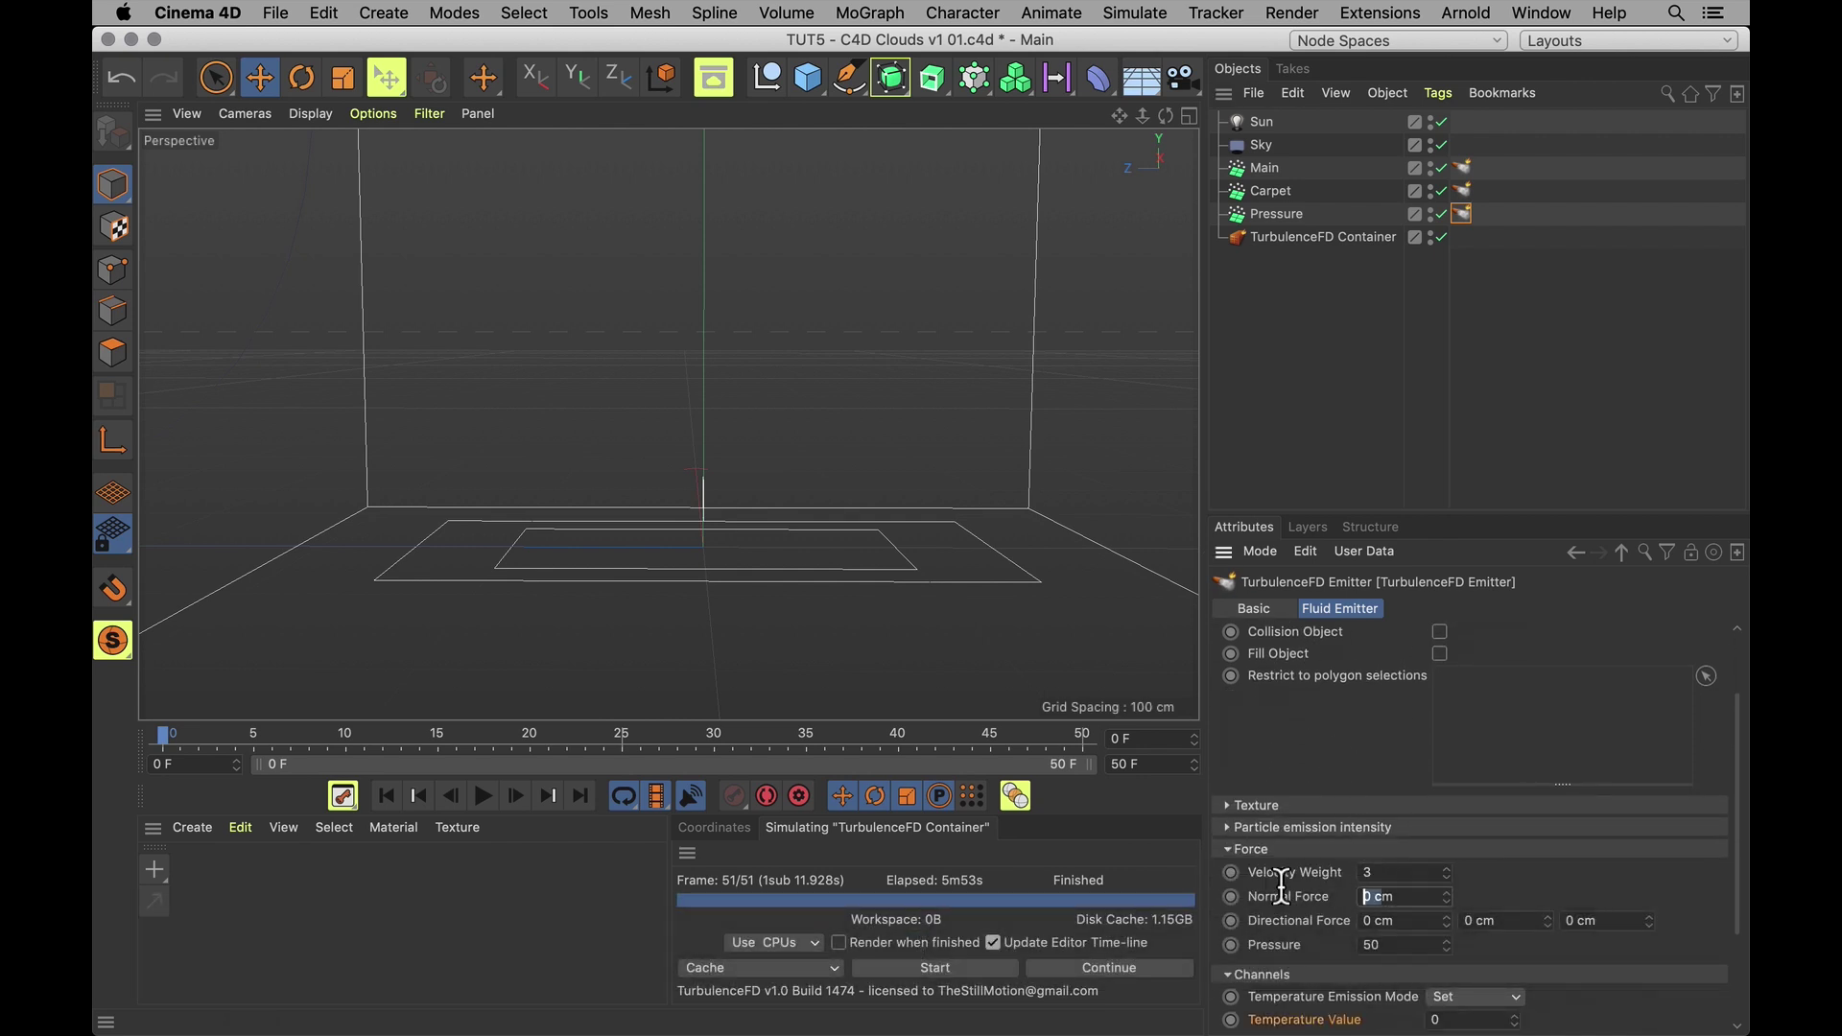
Set Velocity Weight 10, Pressure 300 and Density Value 1 on the fluid tag
click(1385, 872)
text(10)
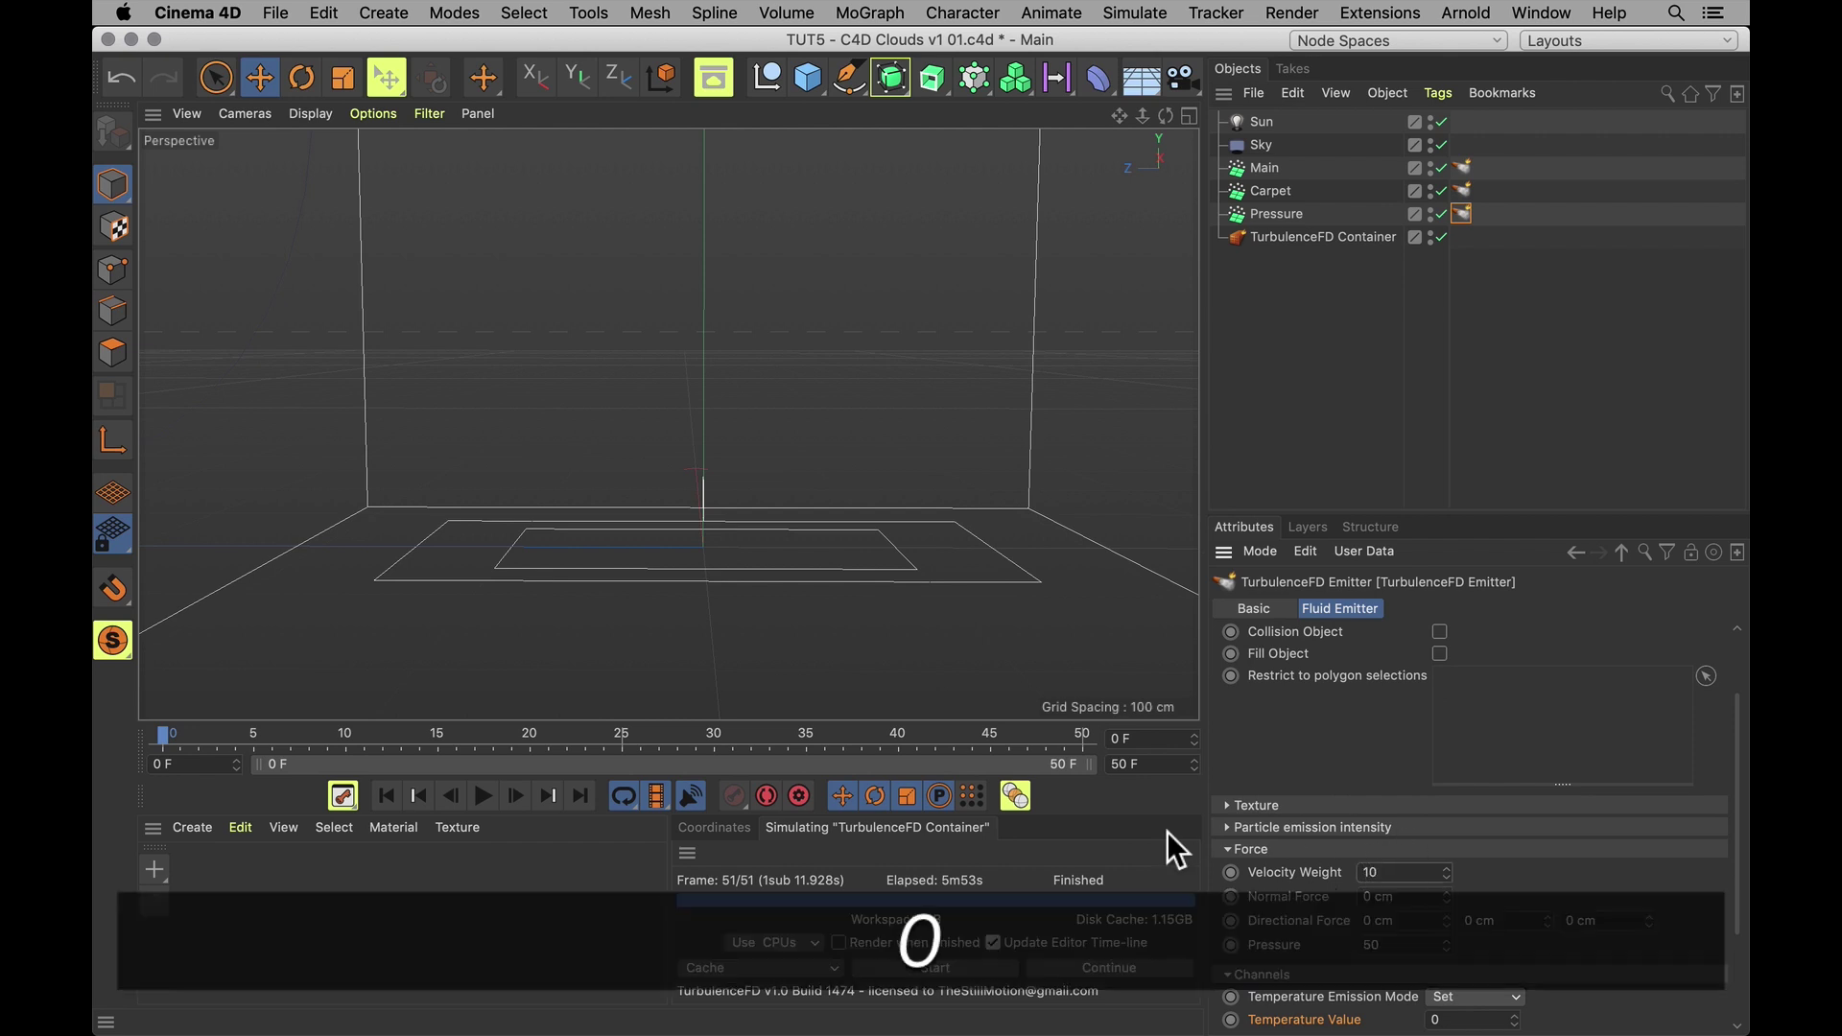
key(Return)
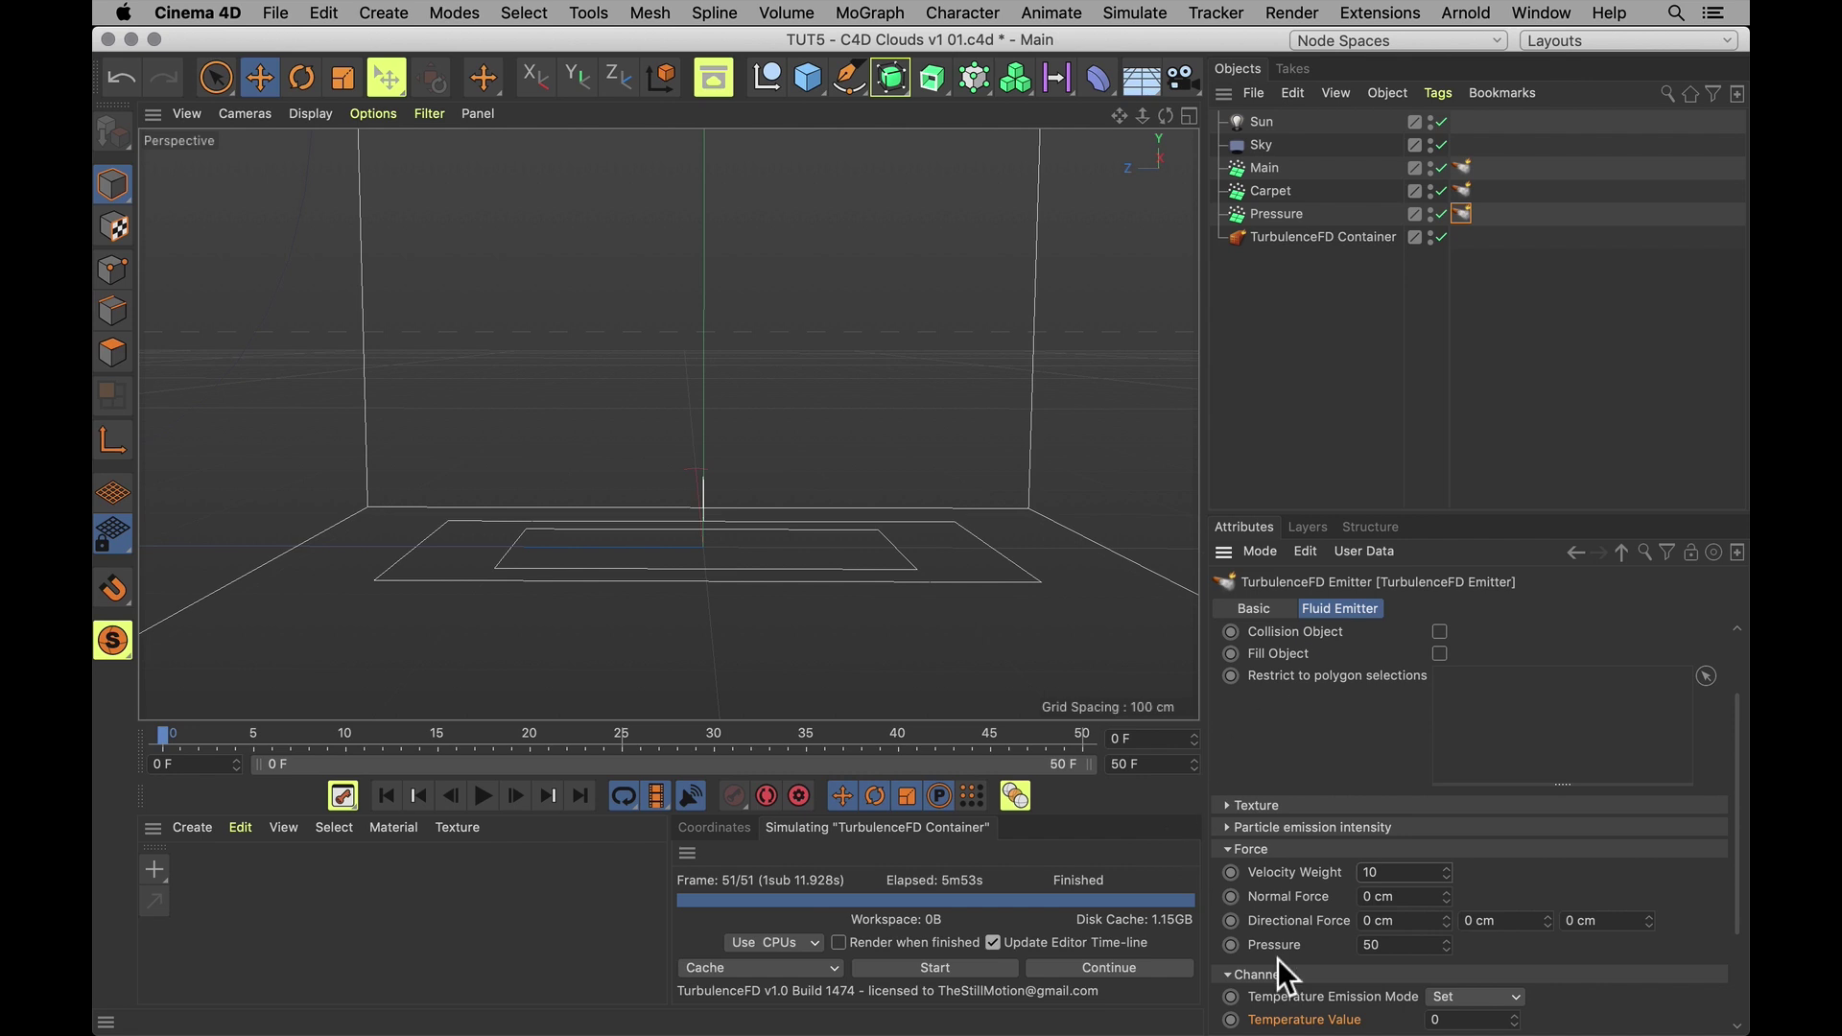
click(1401, 945)
text(300)
key(Return)
scroll(1333, 816, down, 3)
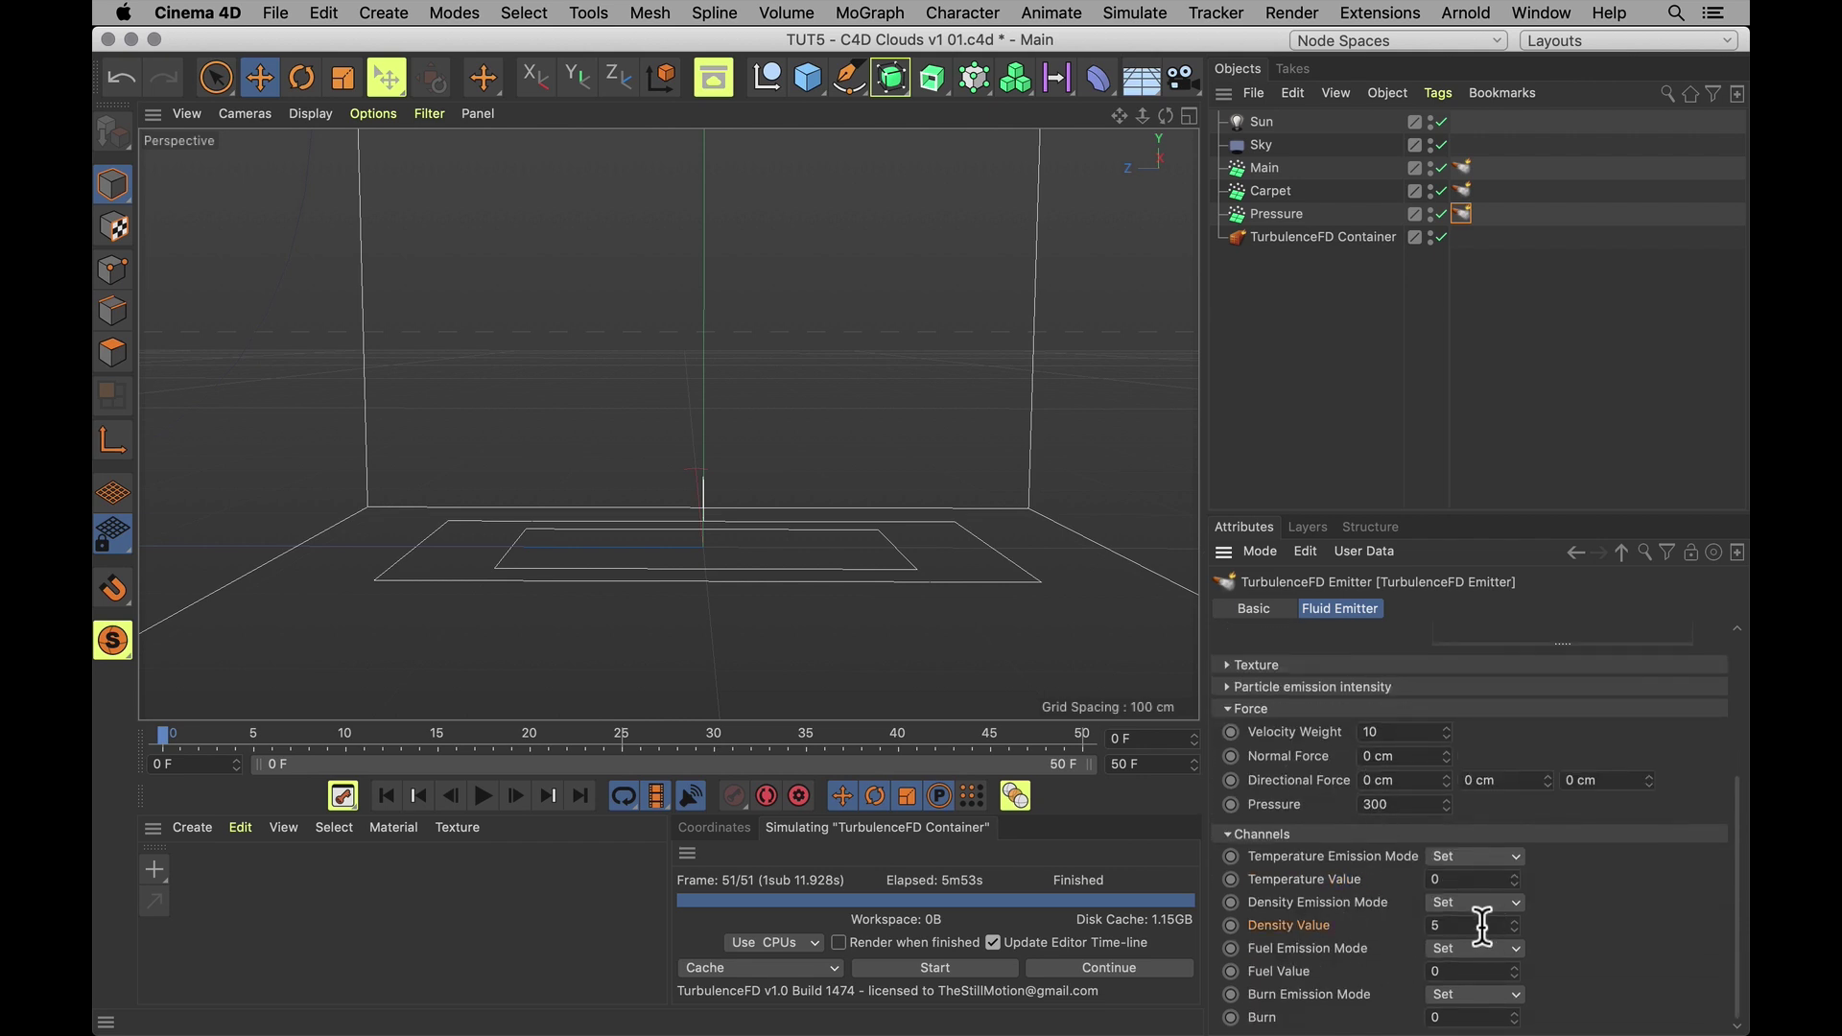
click(1322, 931)
text(1)
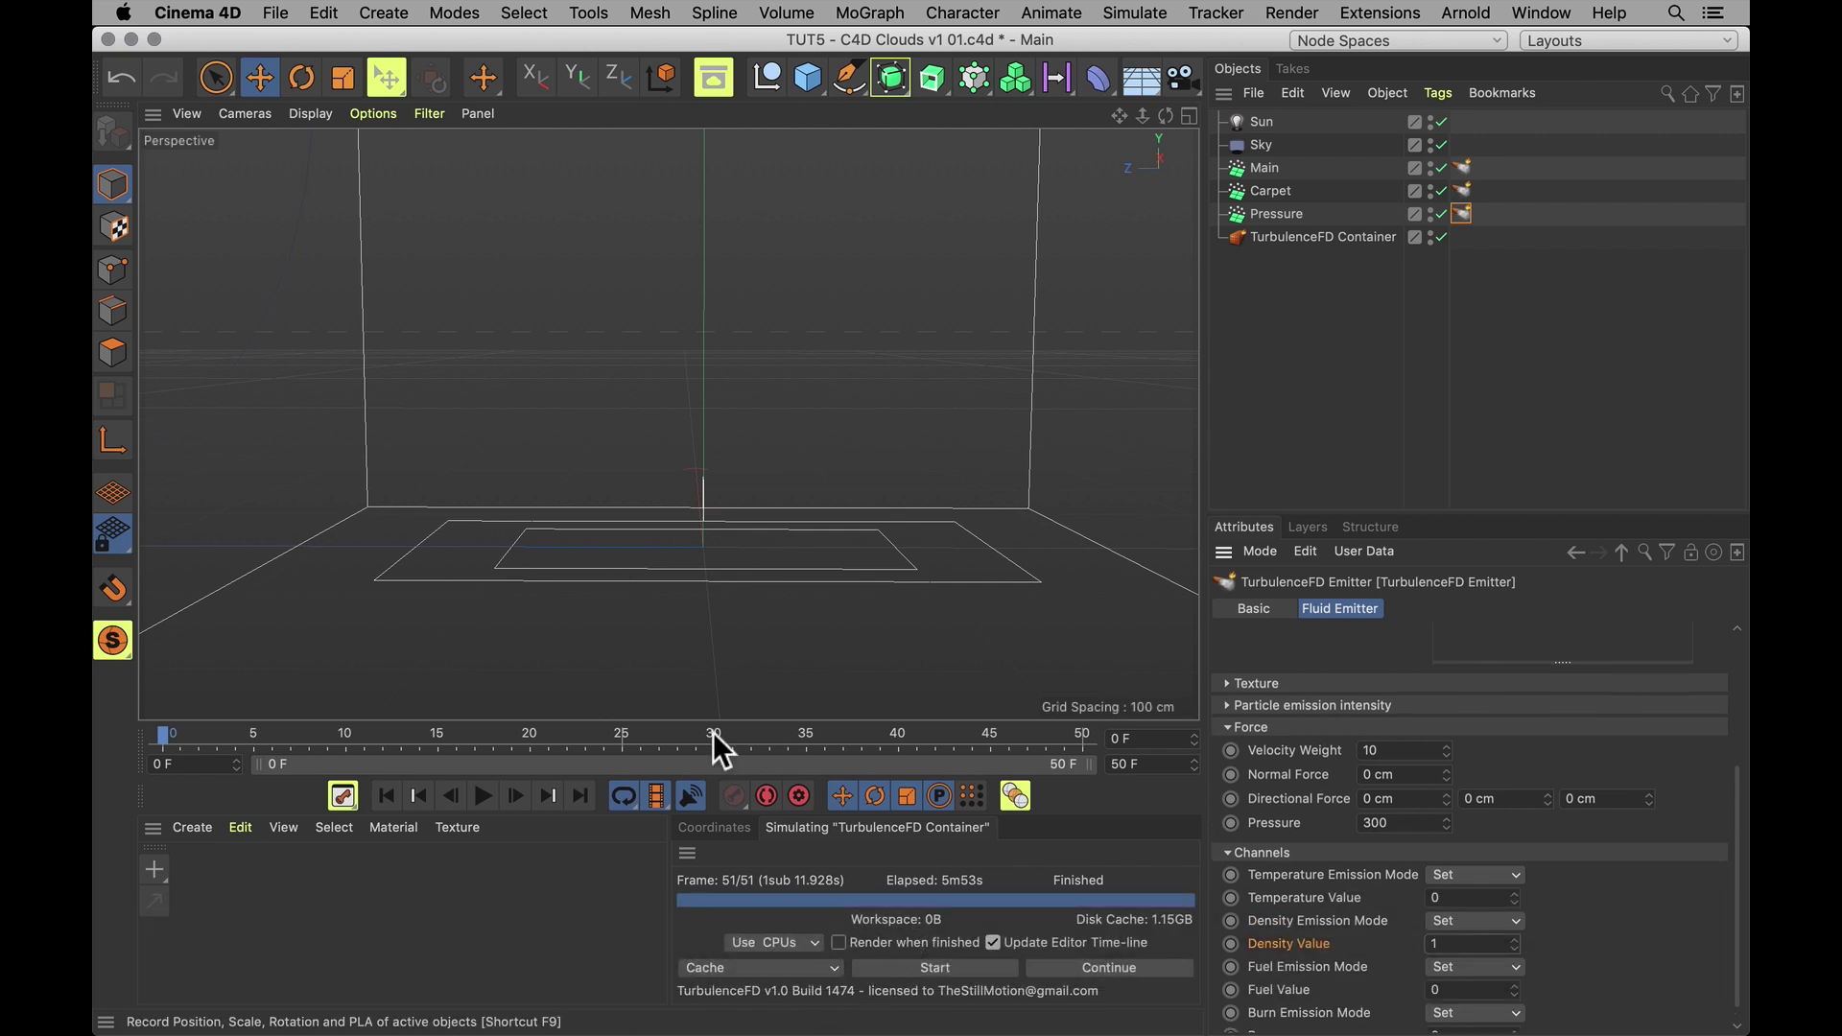
Save the scene and rerun the TurbulenceFD simulation to frame 51, overwriting the existing cache
key(super+s)
click(950, 969)
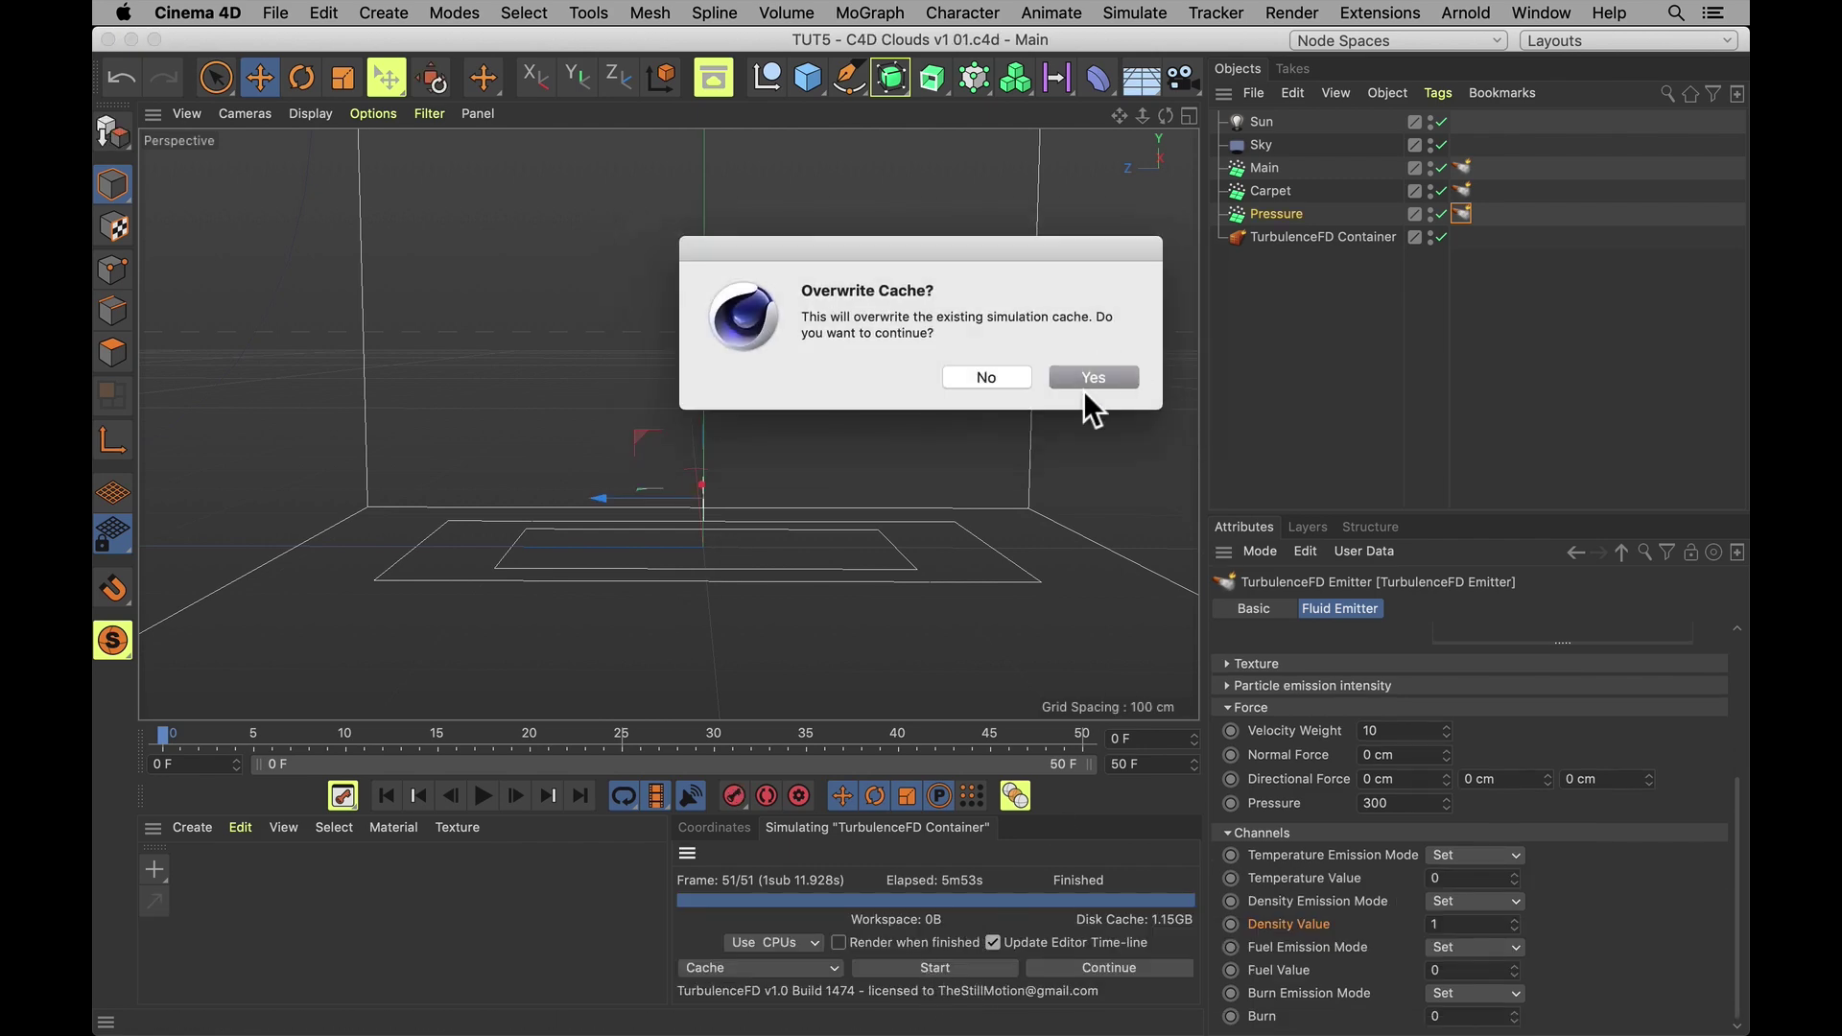
click(1088, 392)
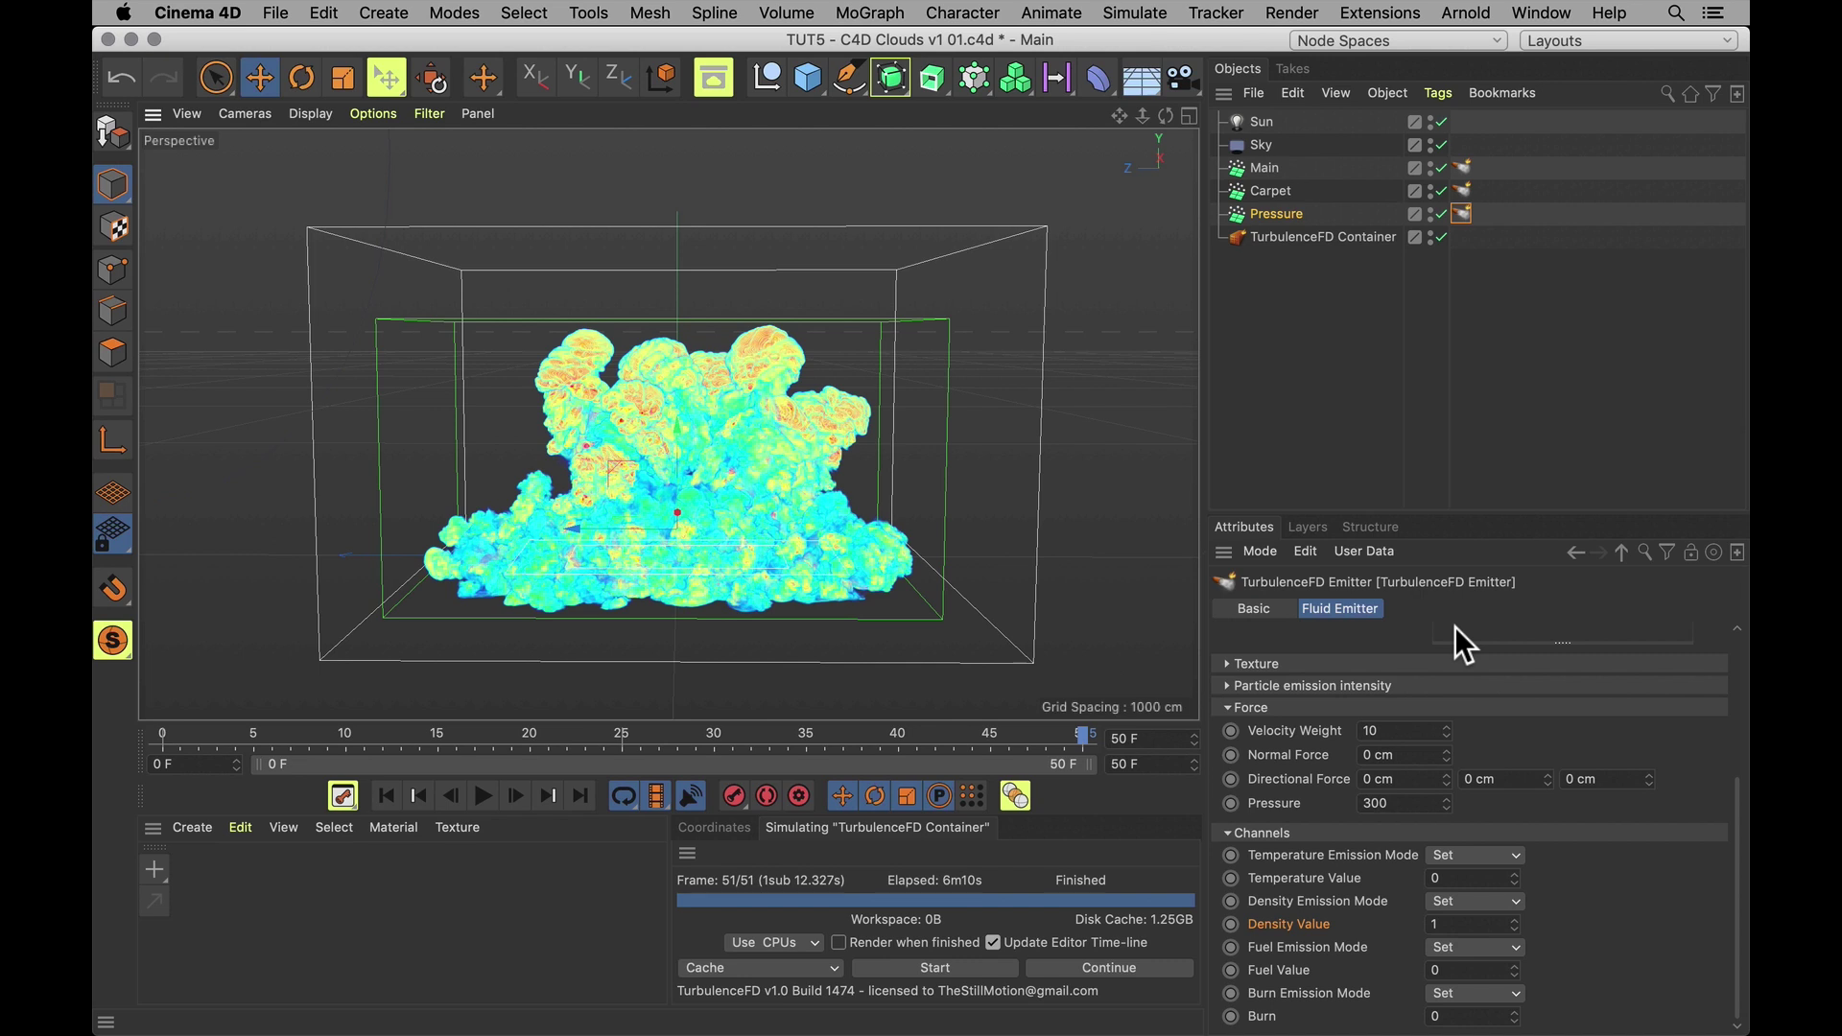
alt+drag(687, 474, 740, 637)
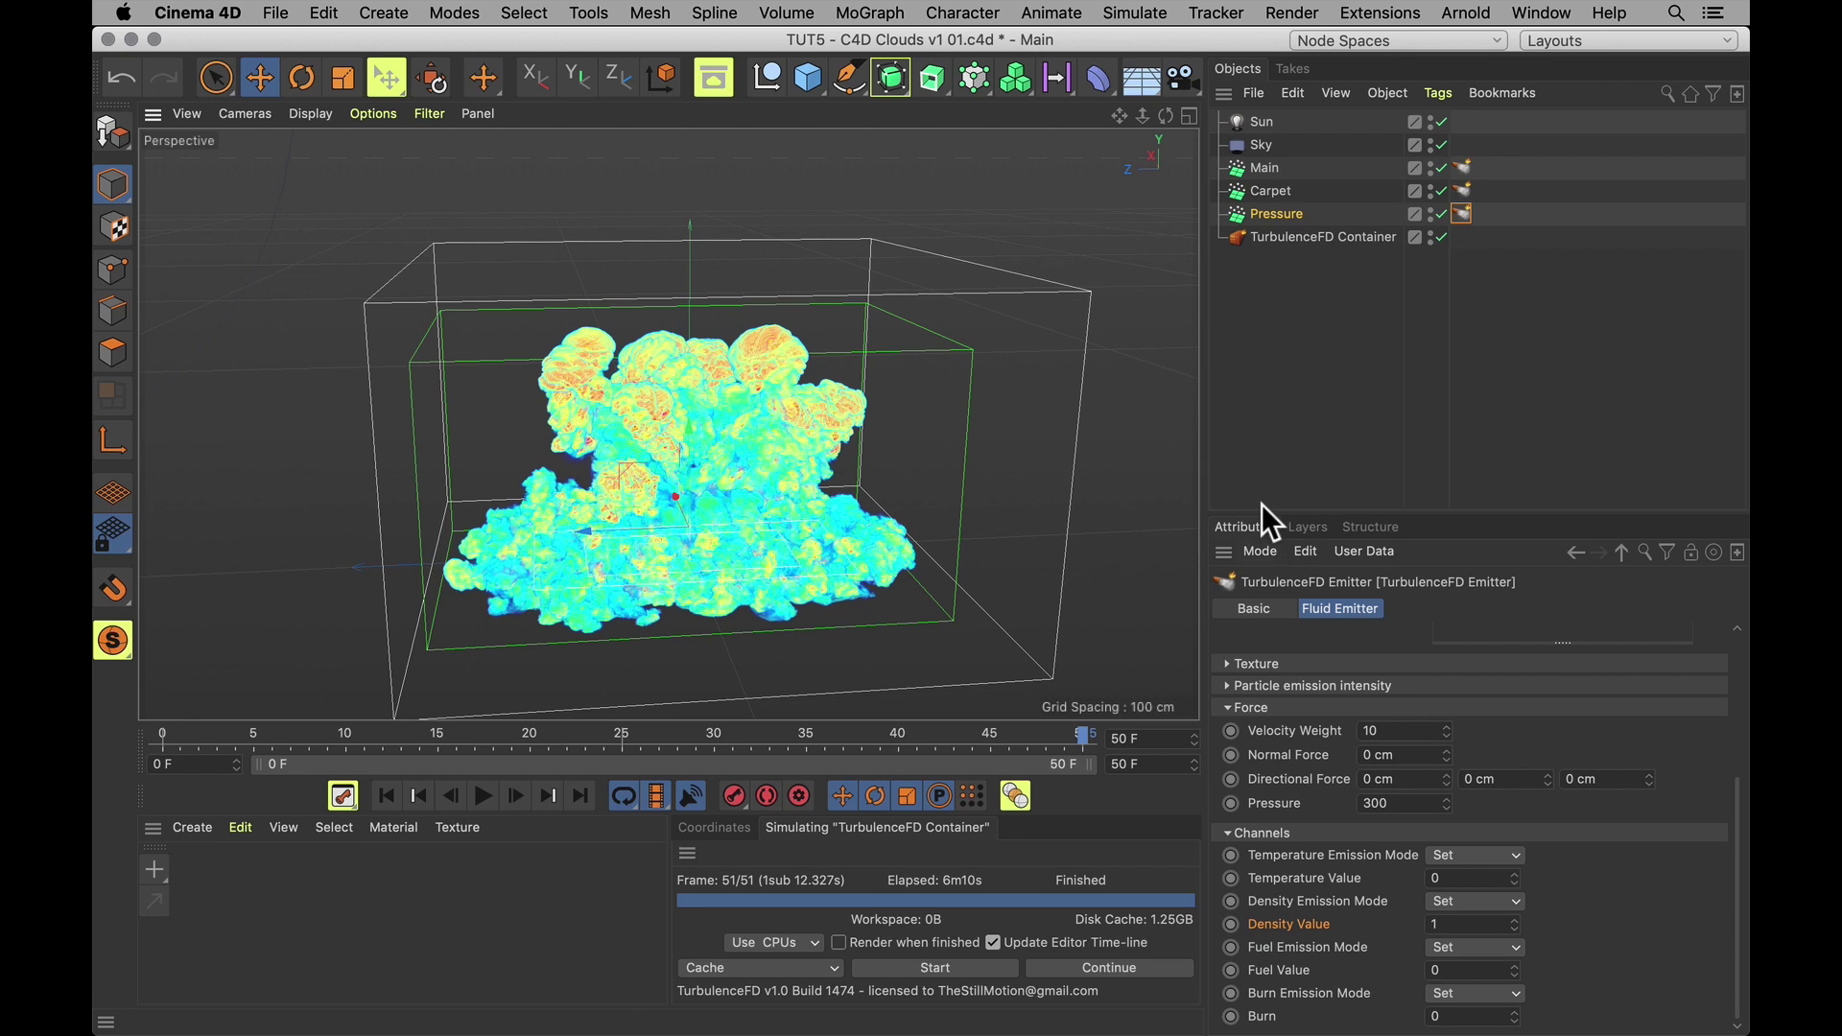
click(1305, 345)
click(1286, 215)
click(1352, 611)
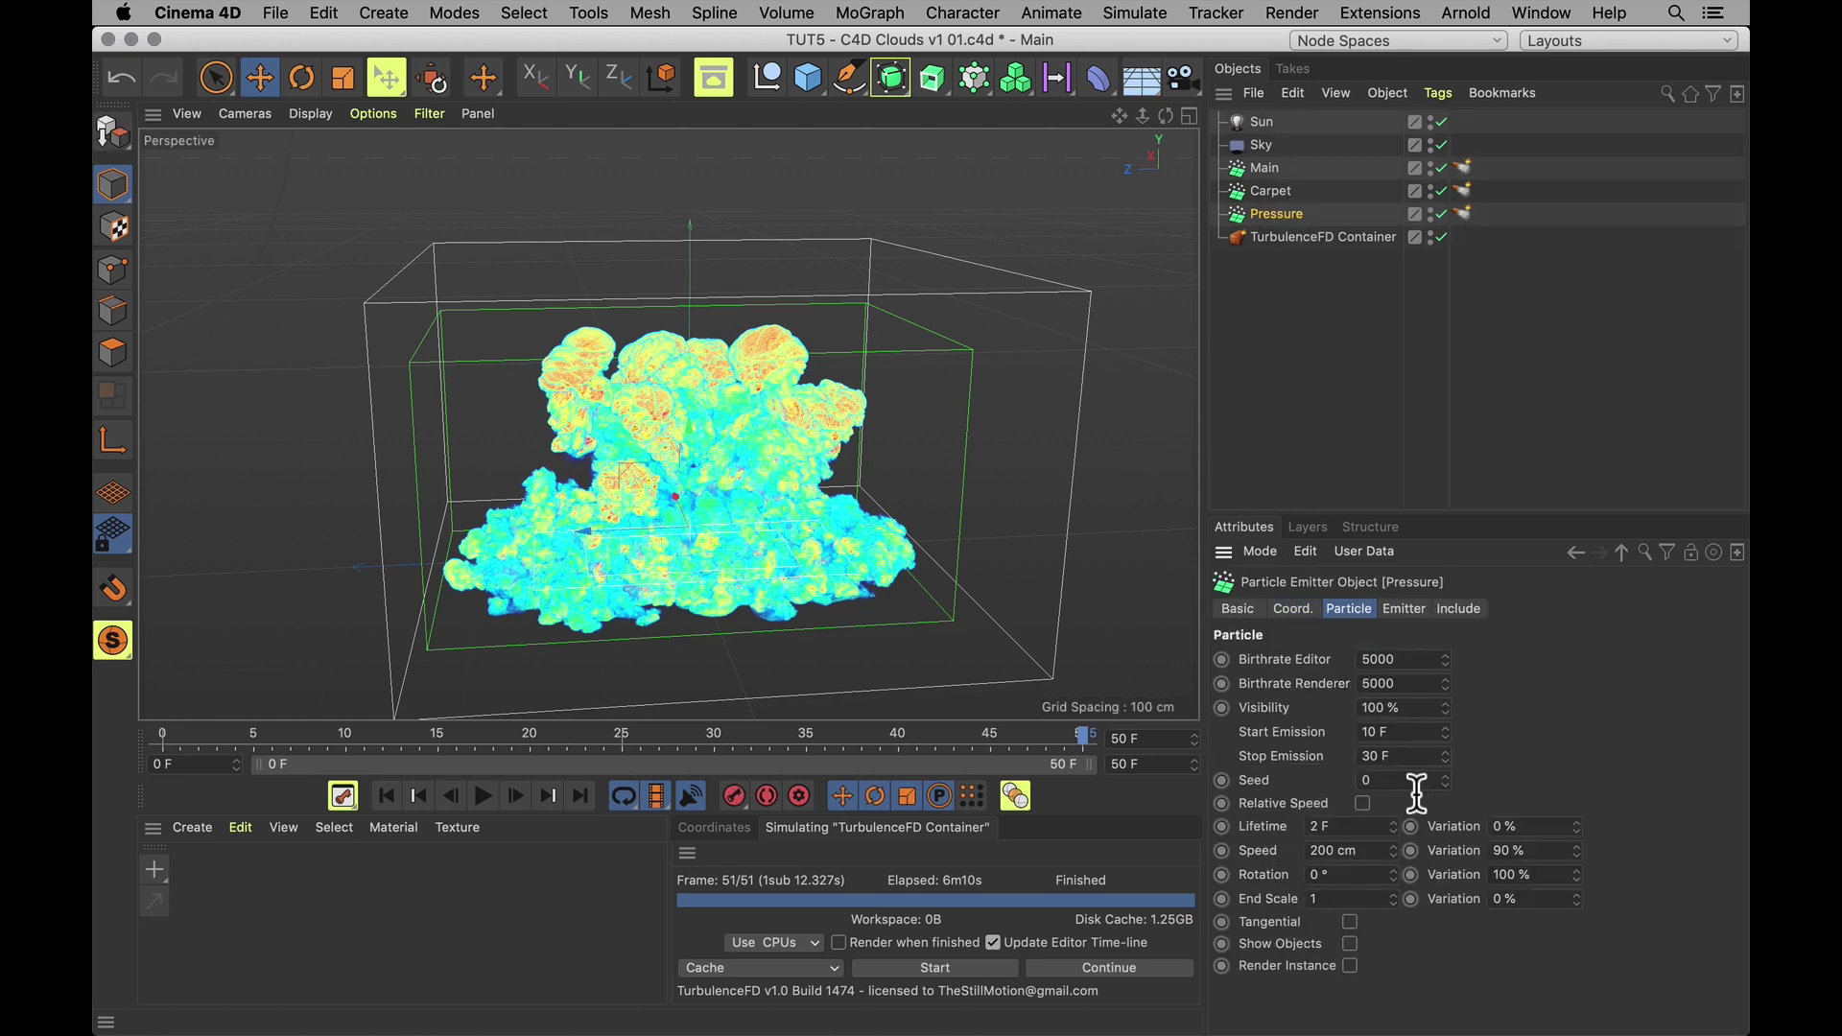
click(1269, 191)
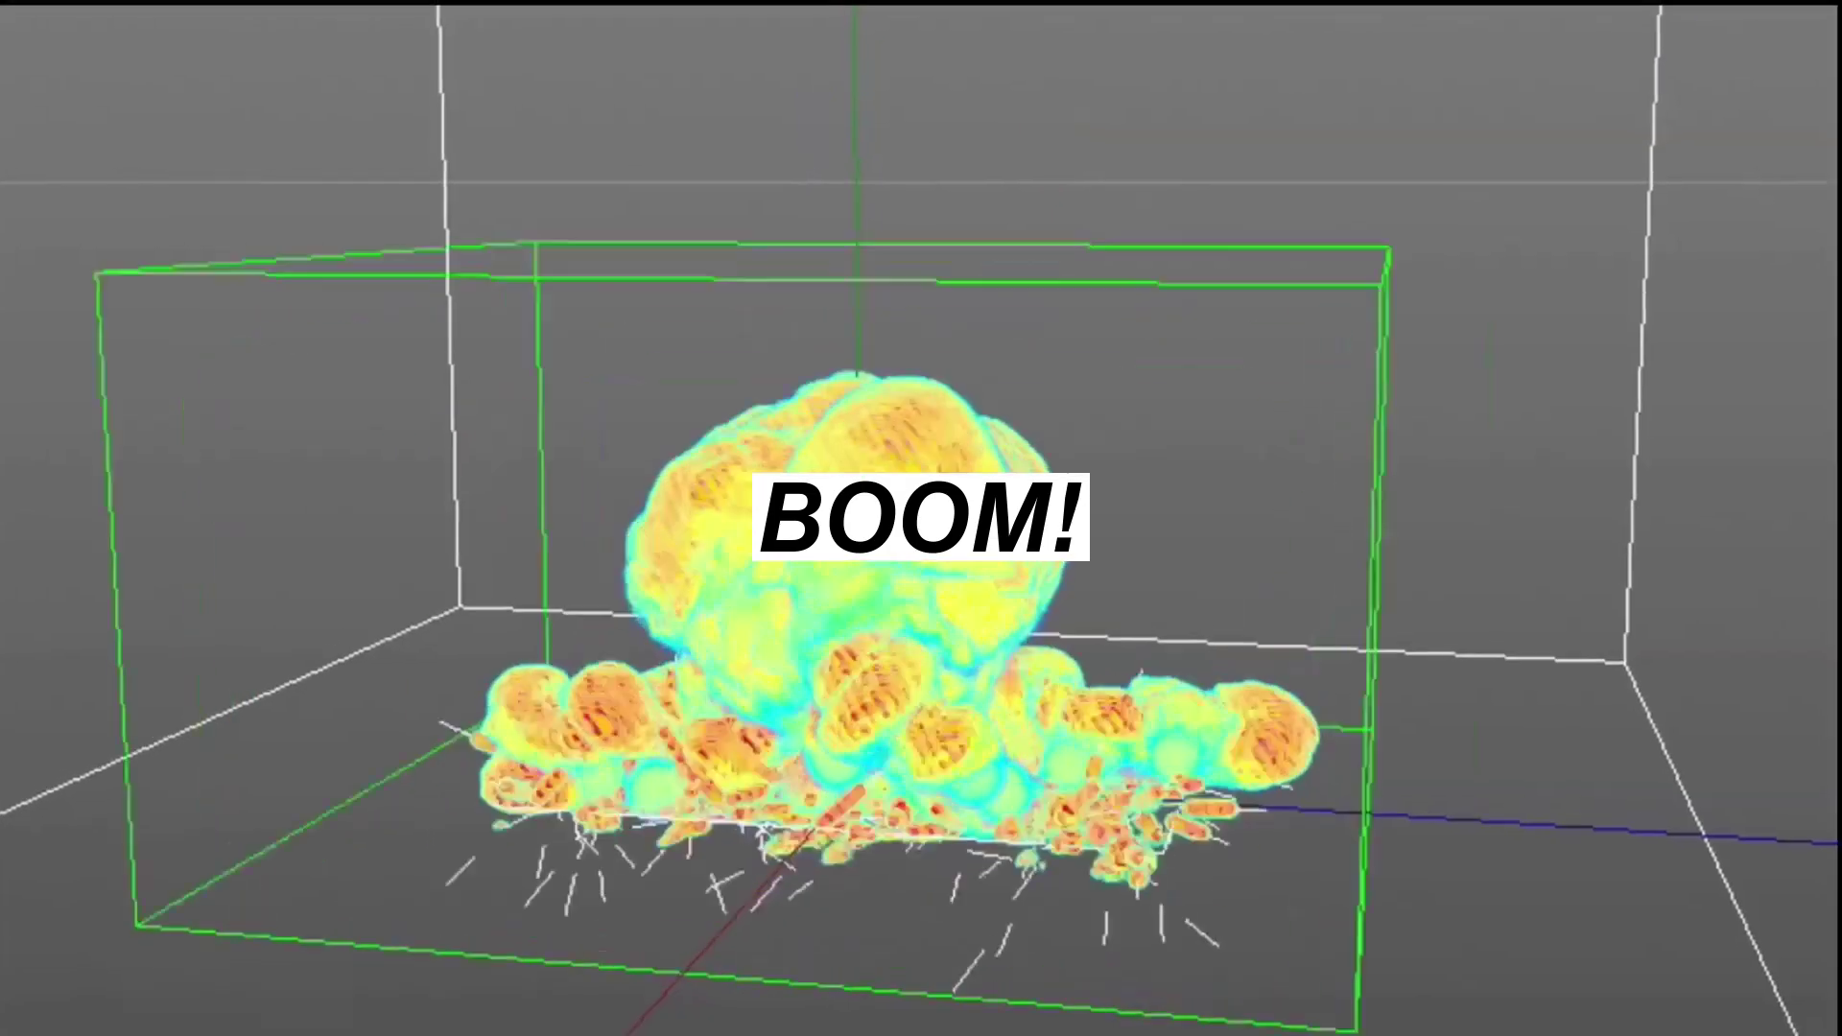
click(1264, 165)
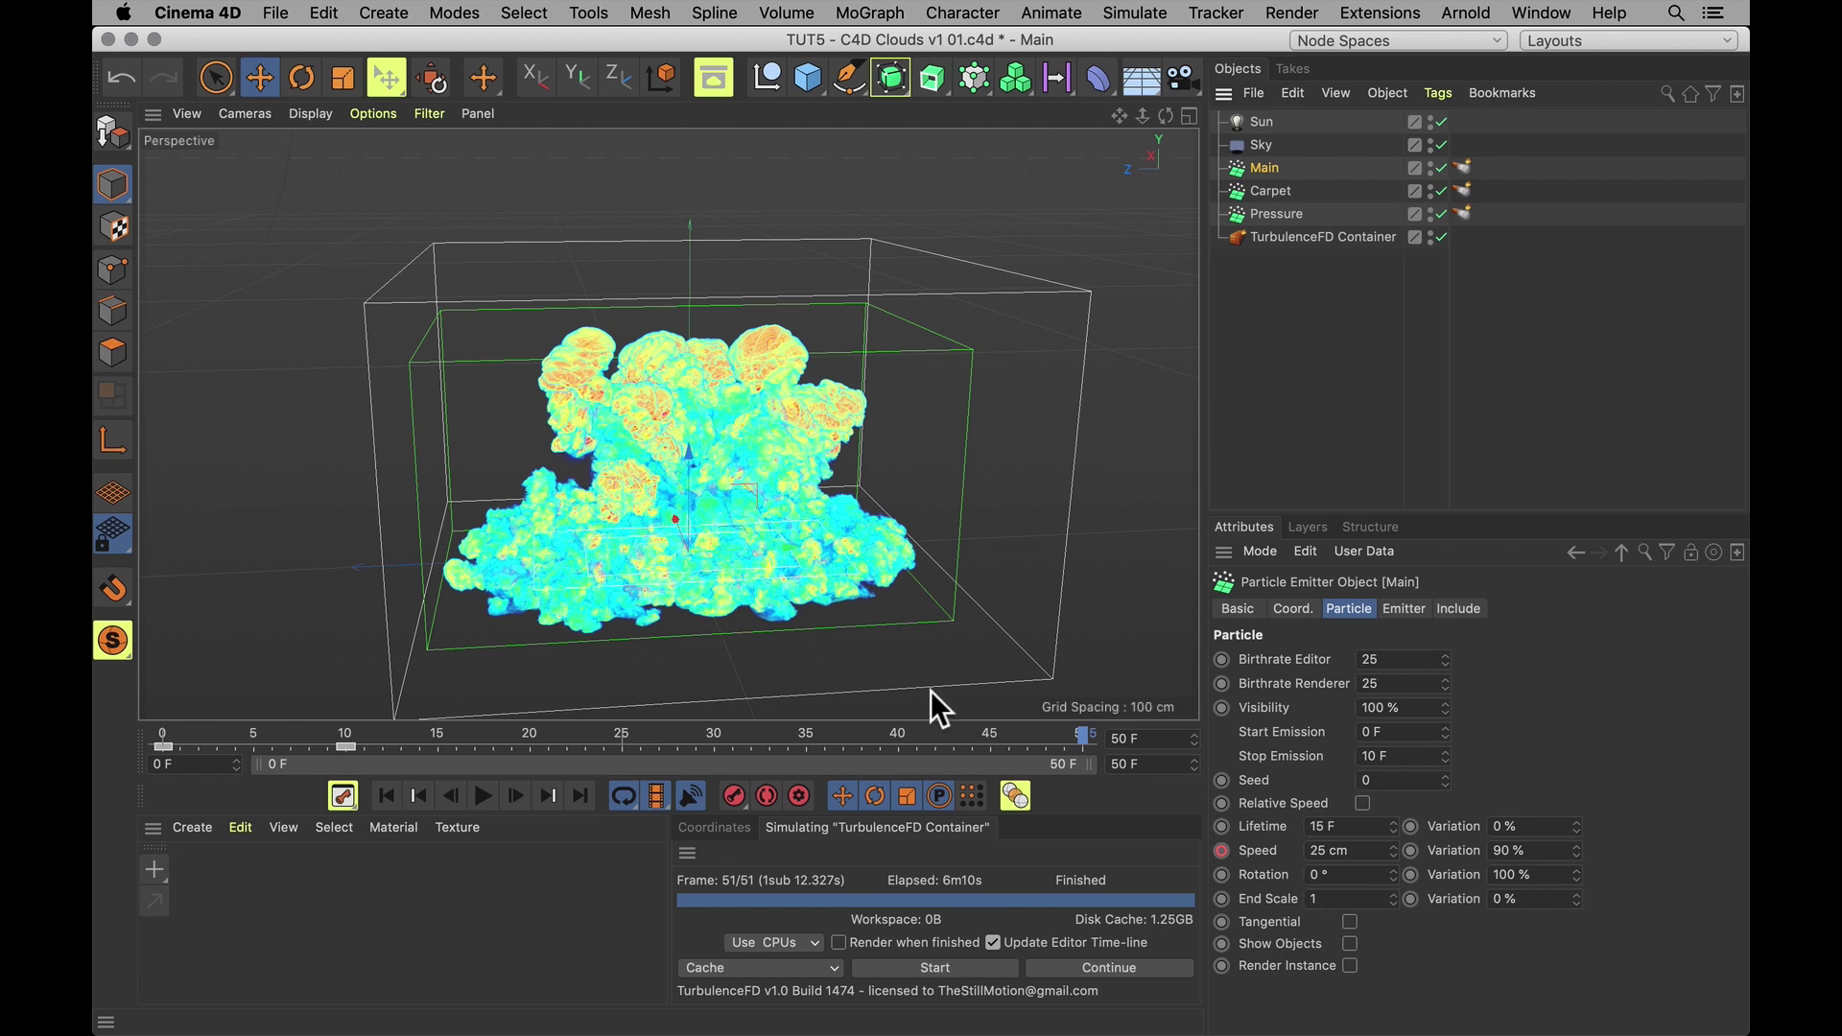
alt+drag(793, 547, 557, 633)
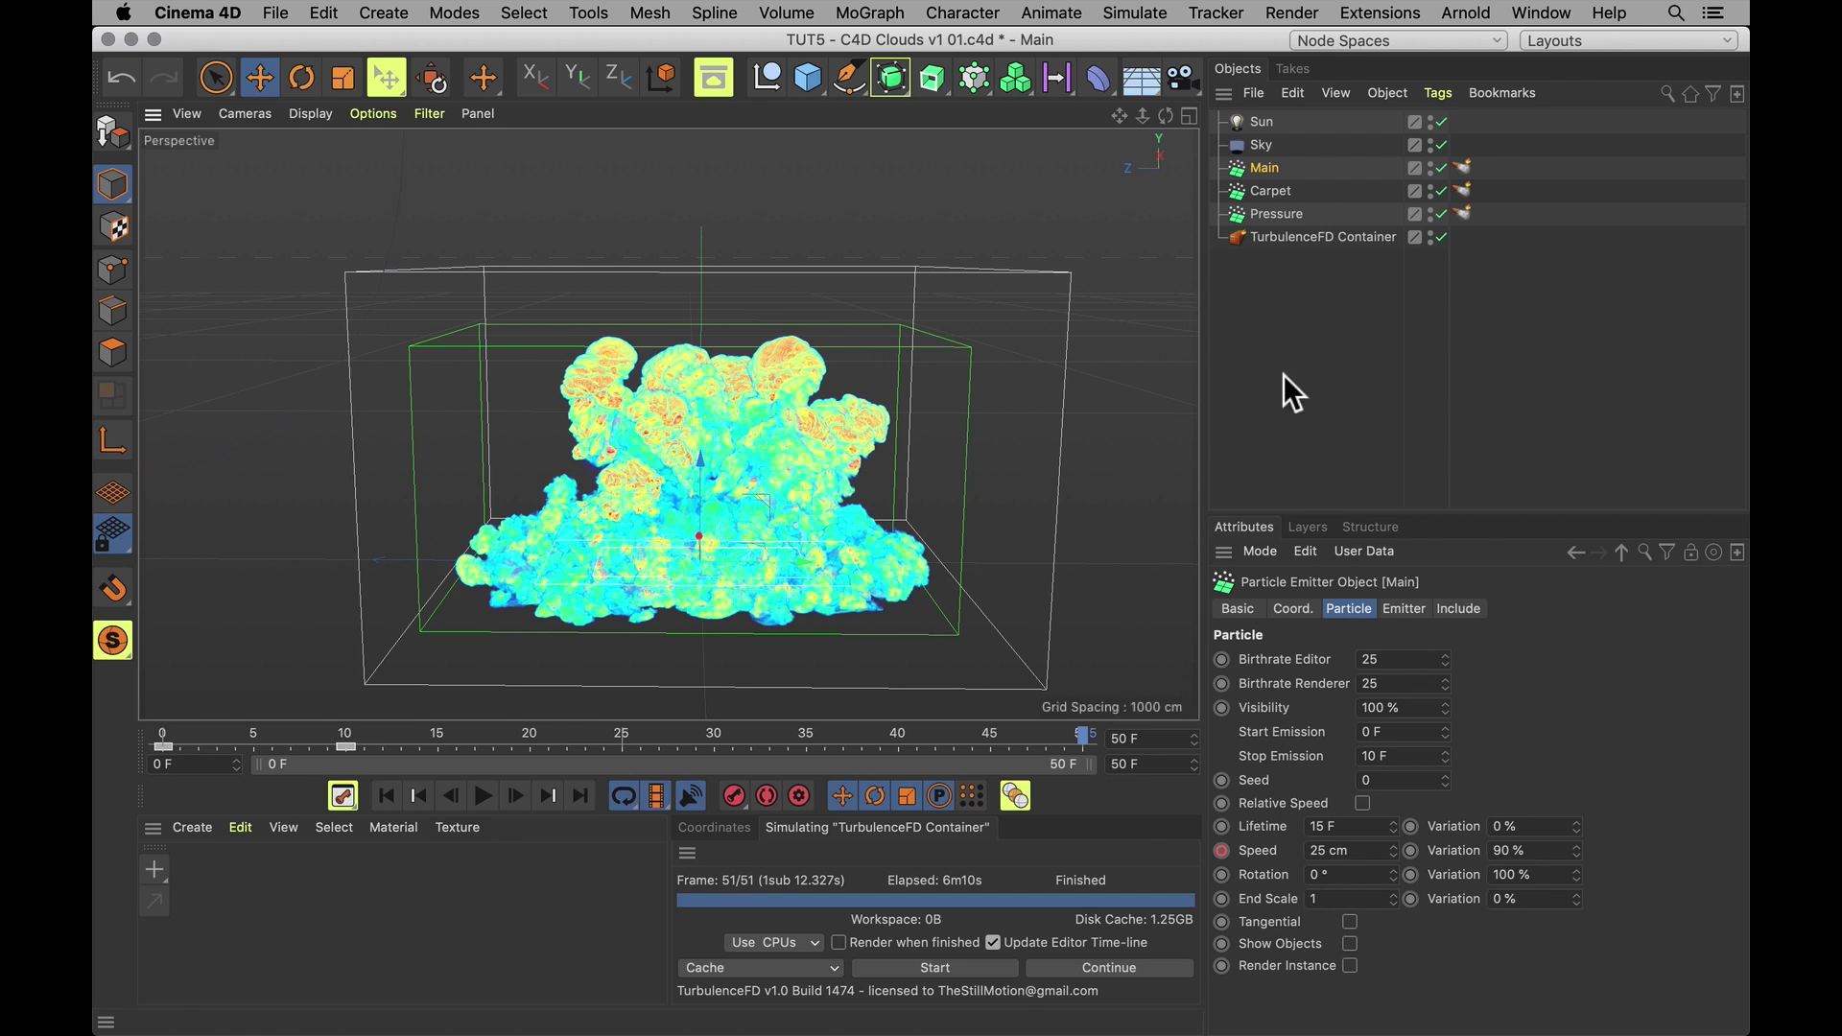
Set the TurbulenceFD Container's Rendering > General Frame Step to 0 and Frame Offset to -50
click(1300, 331)
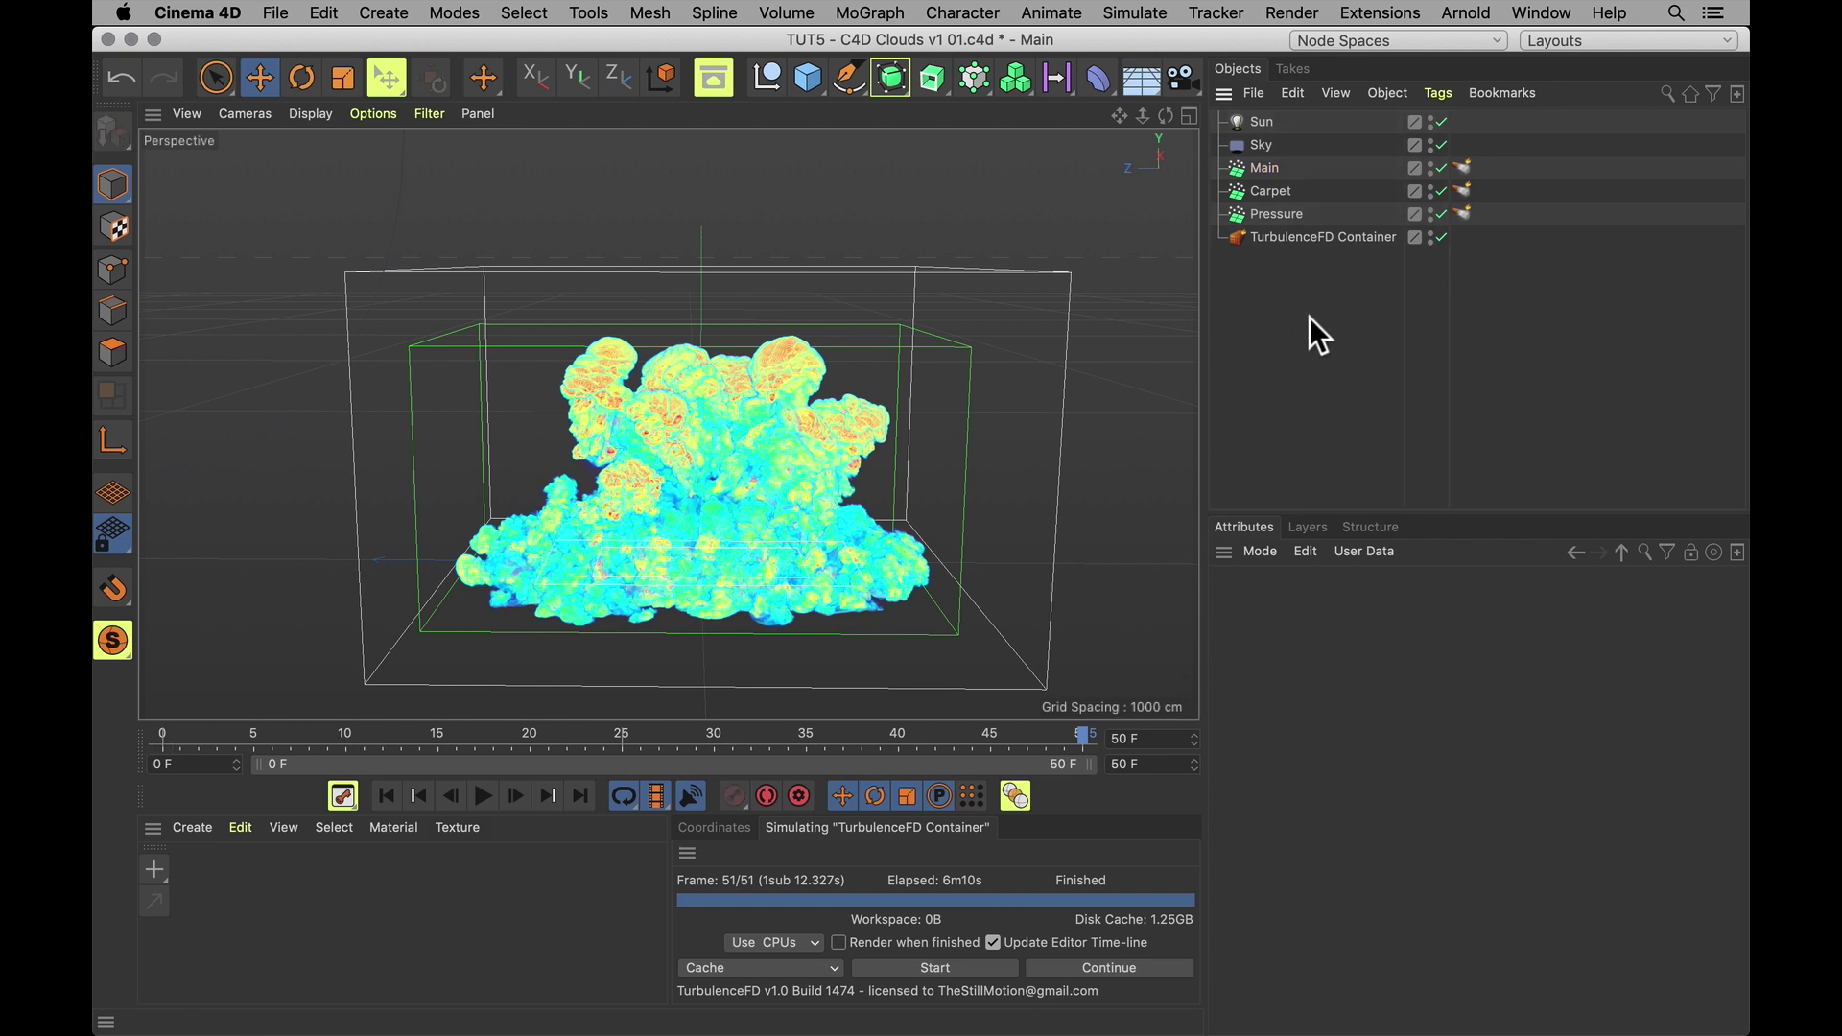
click(1299, 239)
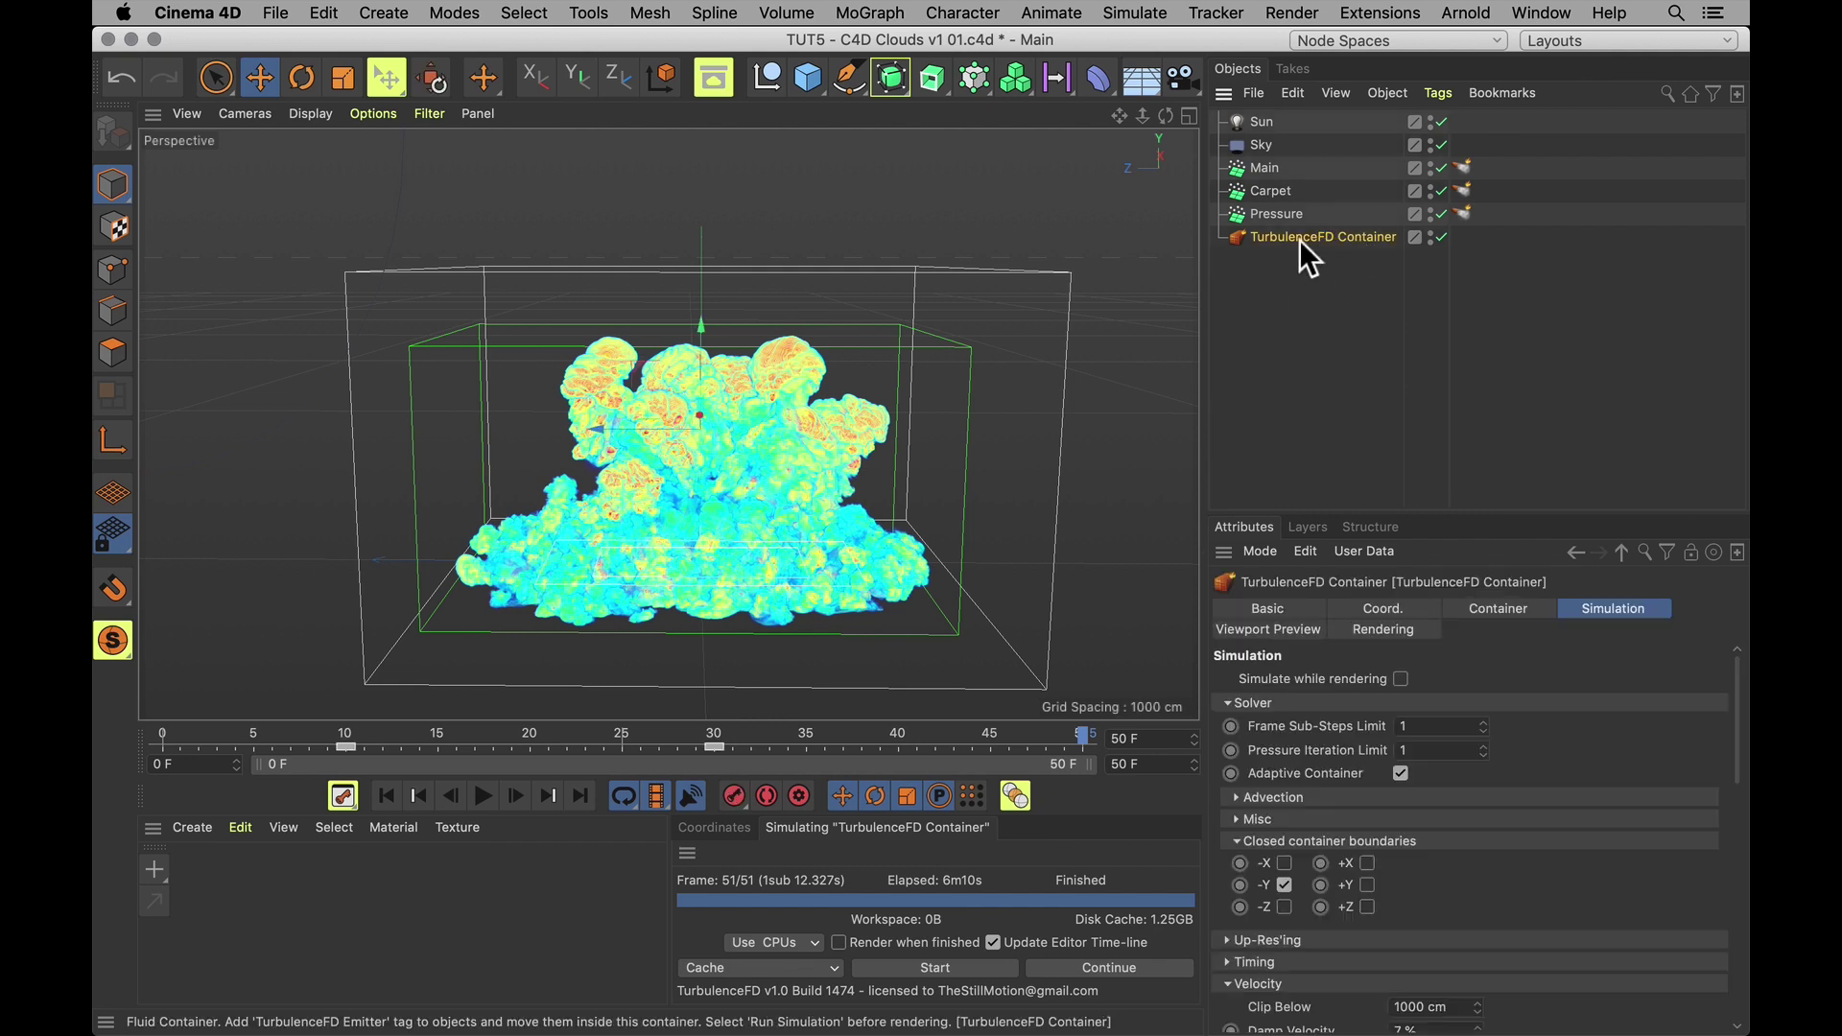
click(1368, 635)
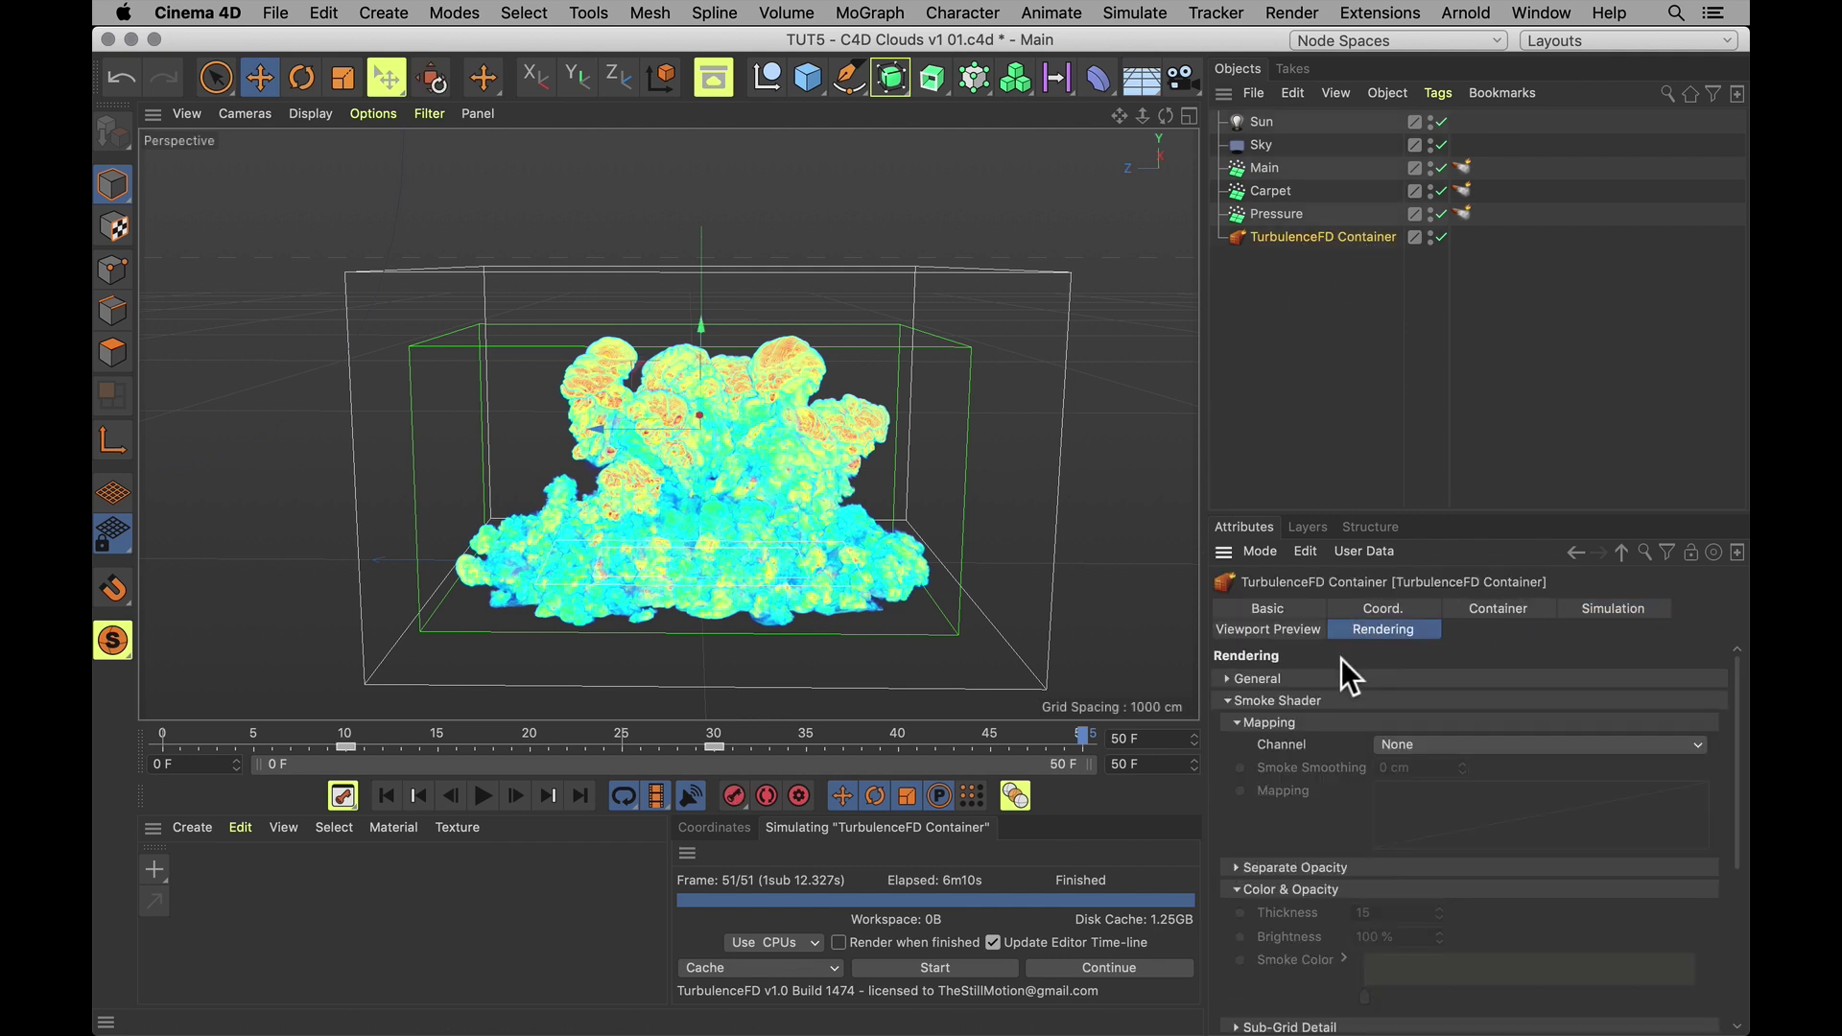
click(1271, 678)
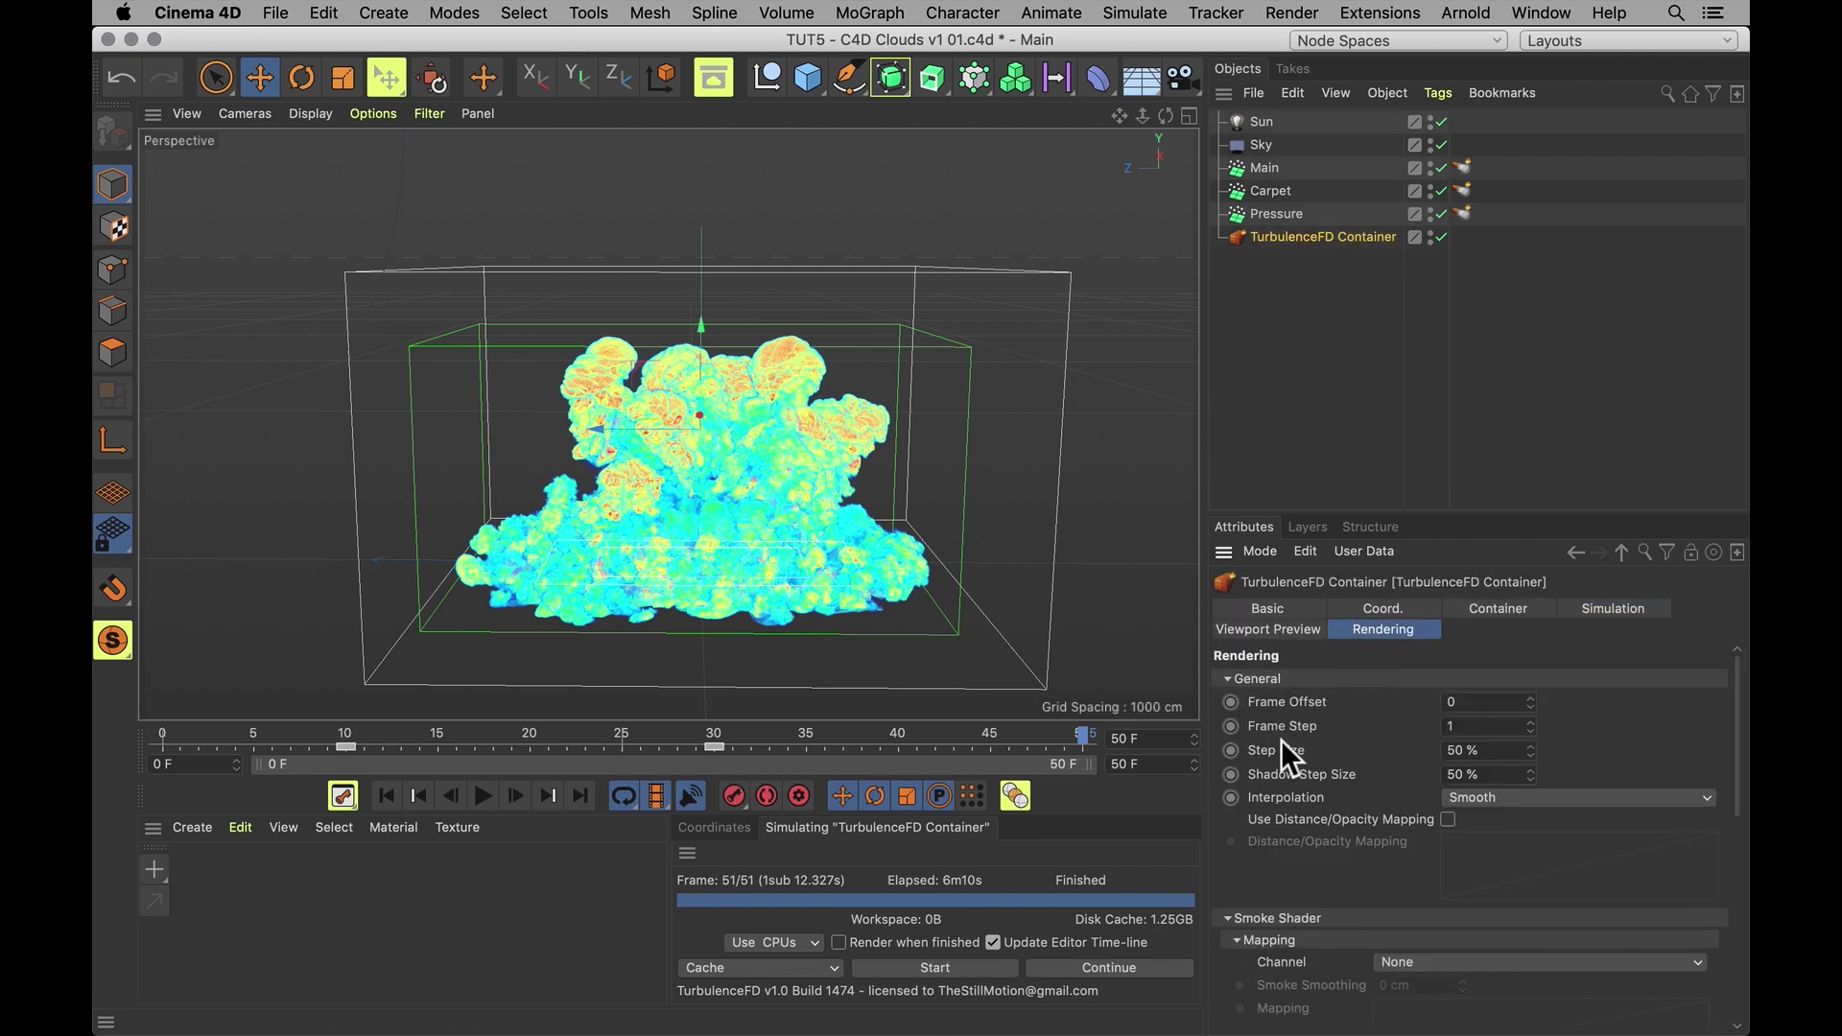
click(1473, 727)
key(BackSpace)
key(Return)
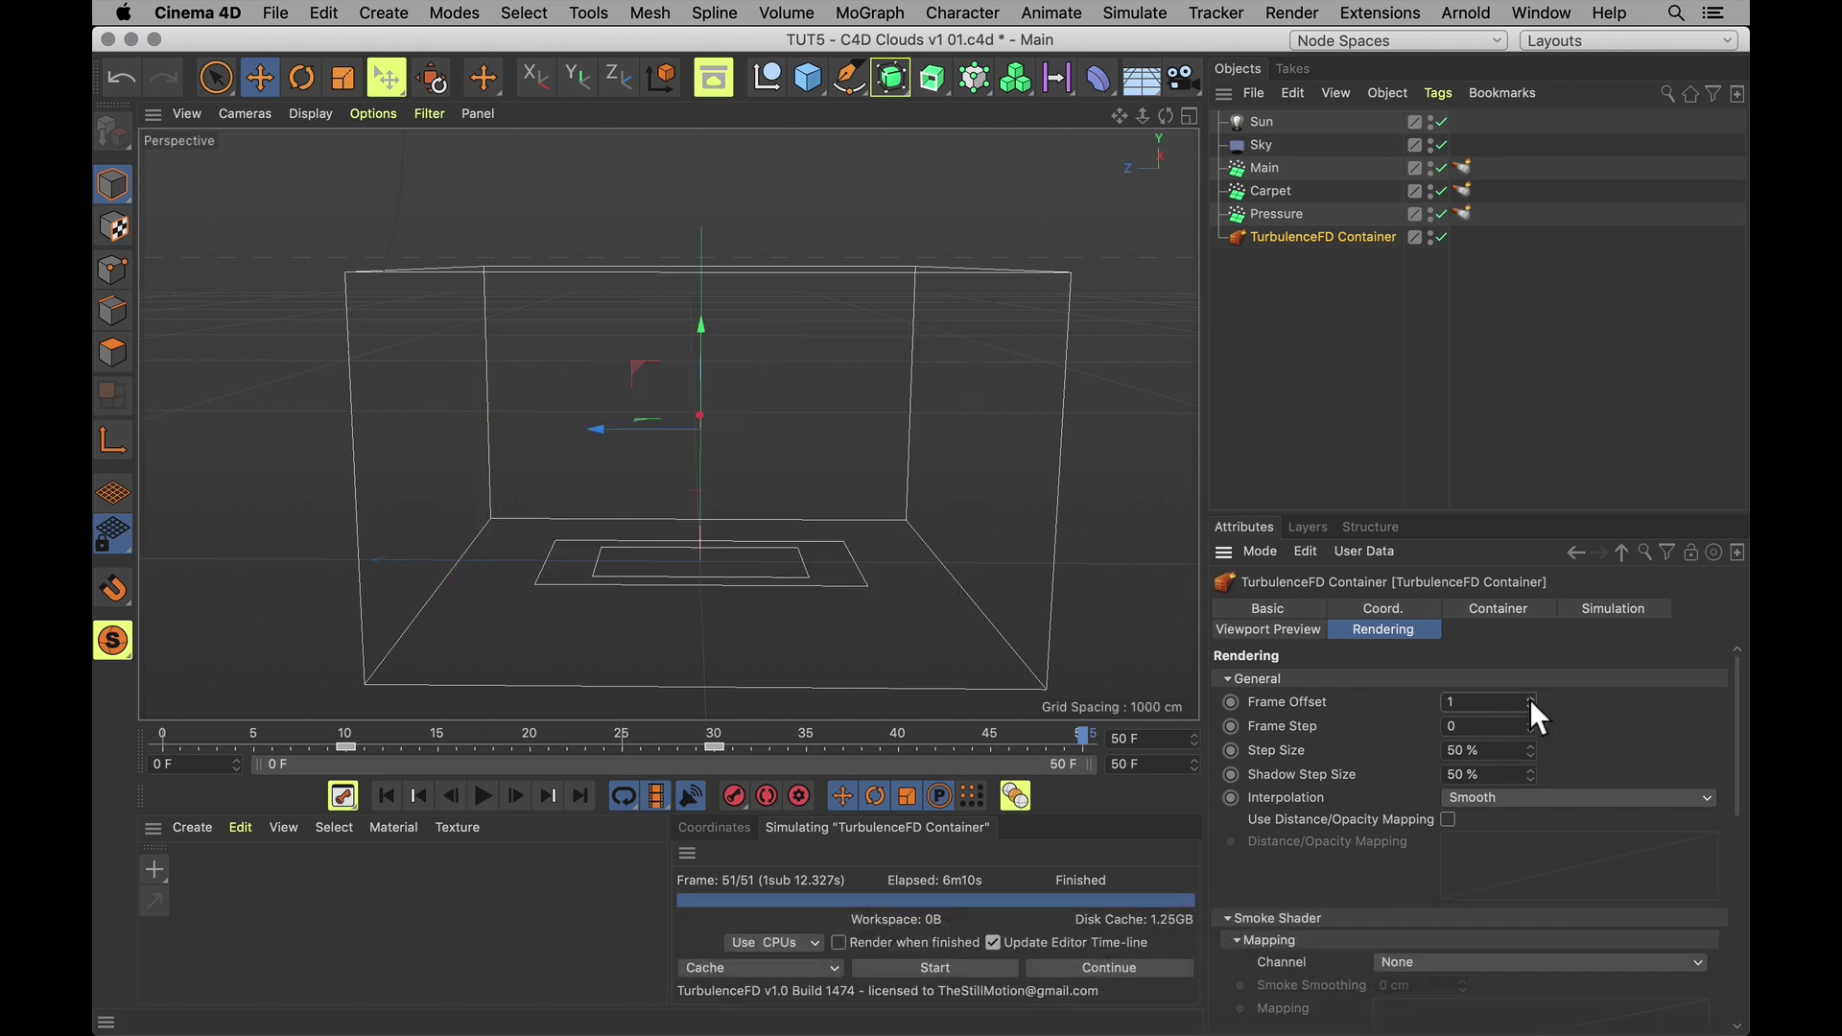
drag(1529, 704, 1537, 763)
click(1490, 701)
key(Return)
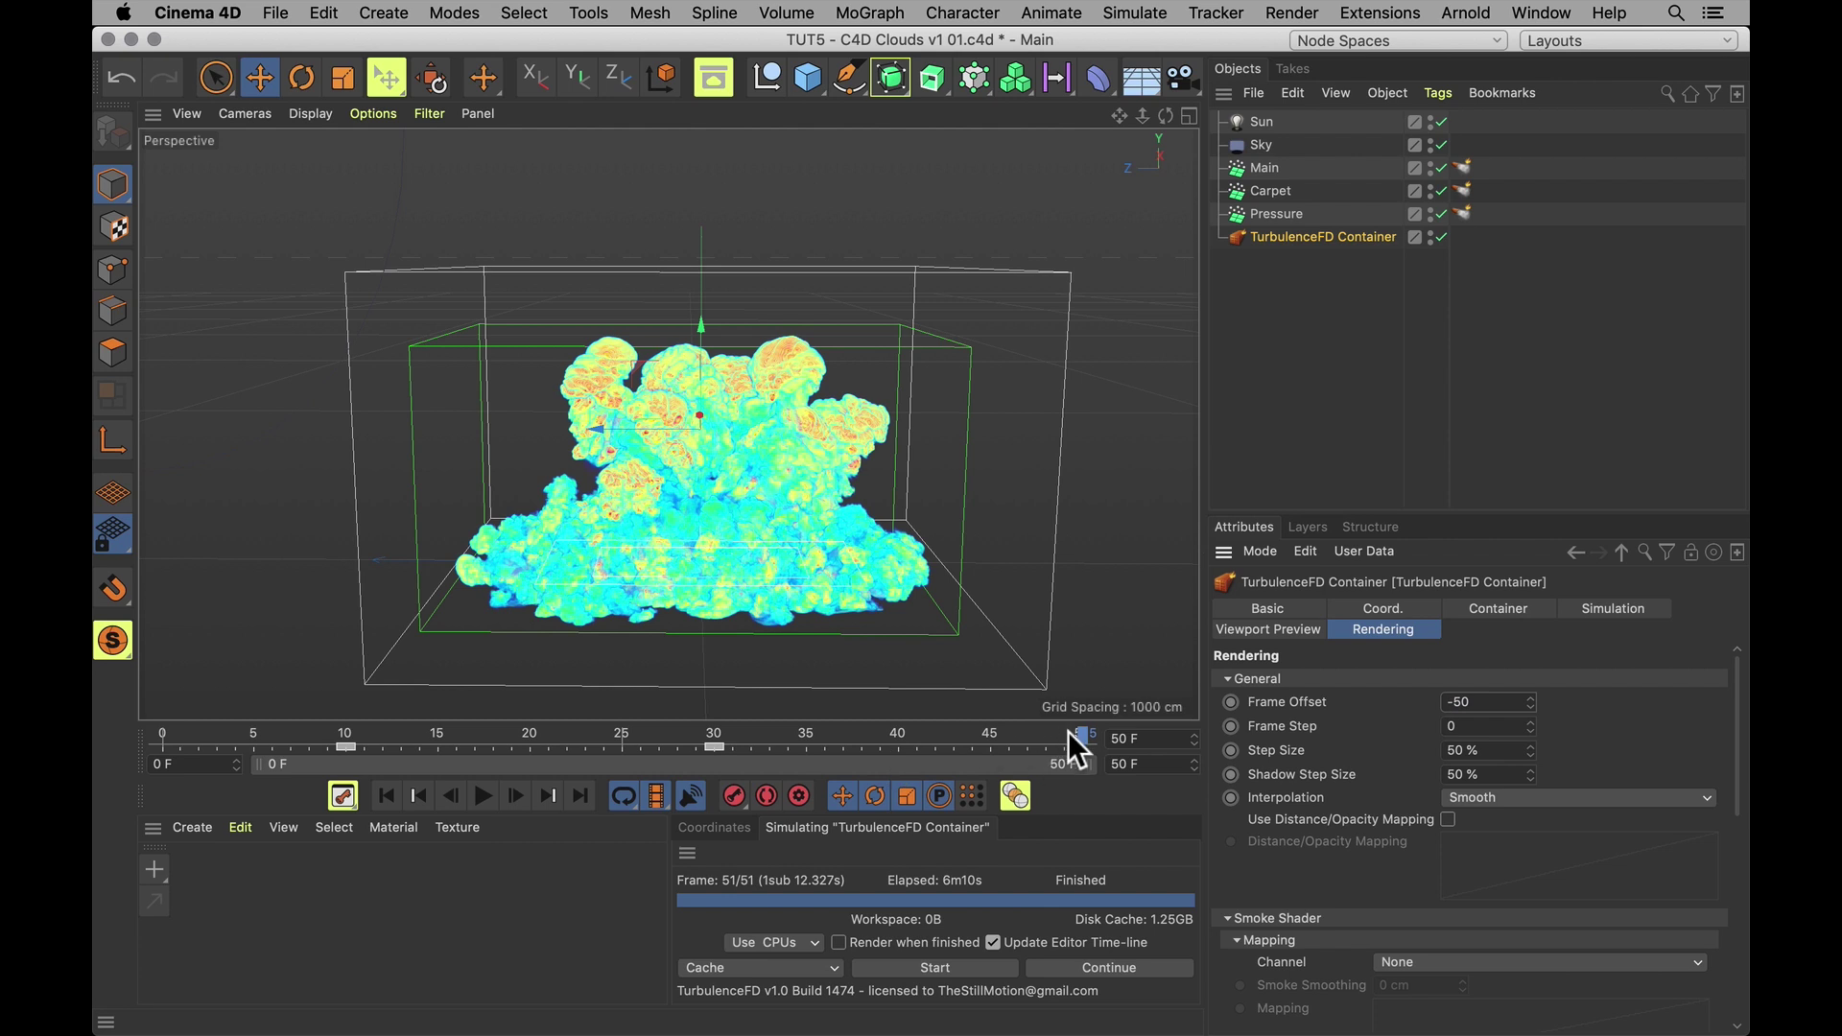
drag(1071, 733, 1575, 797)
In Finder, delete cache frames 00001–00049 from Cache 001, then undo the deletion
key(super+Tab)
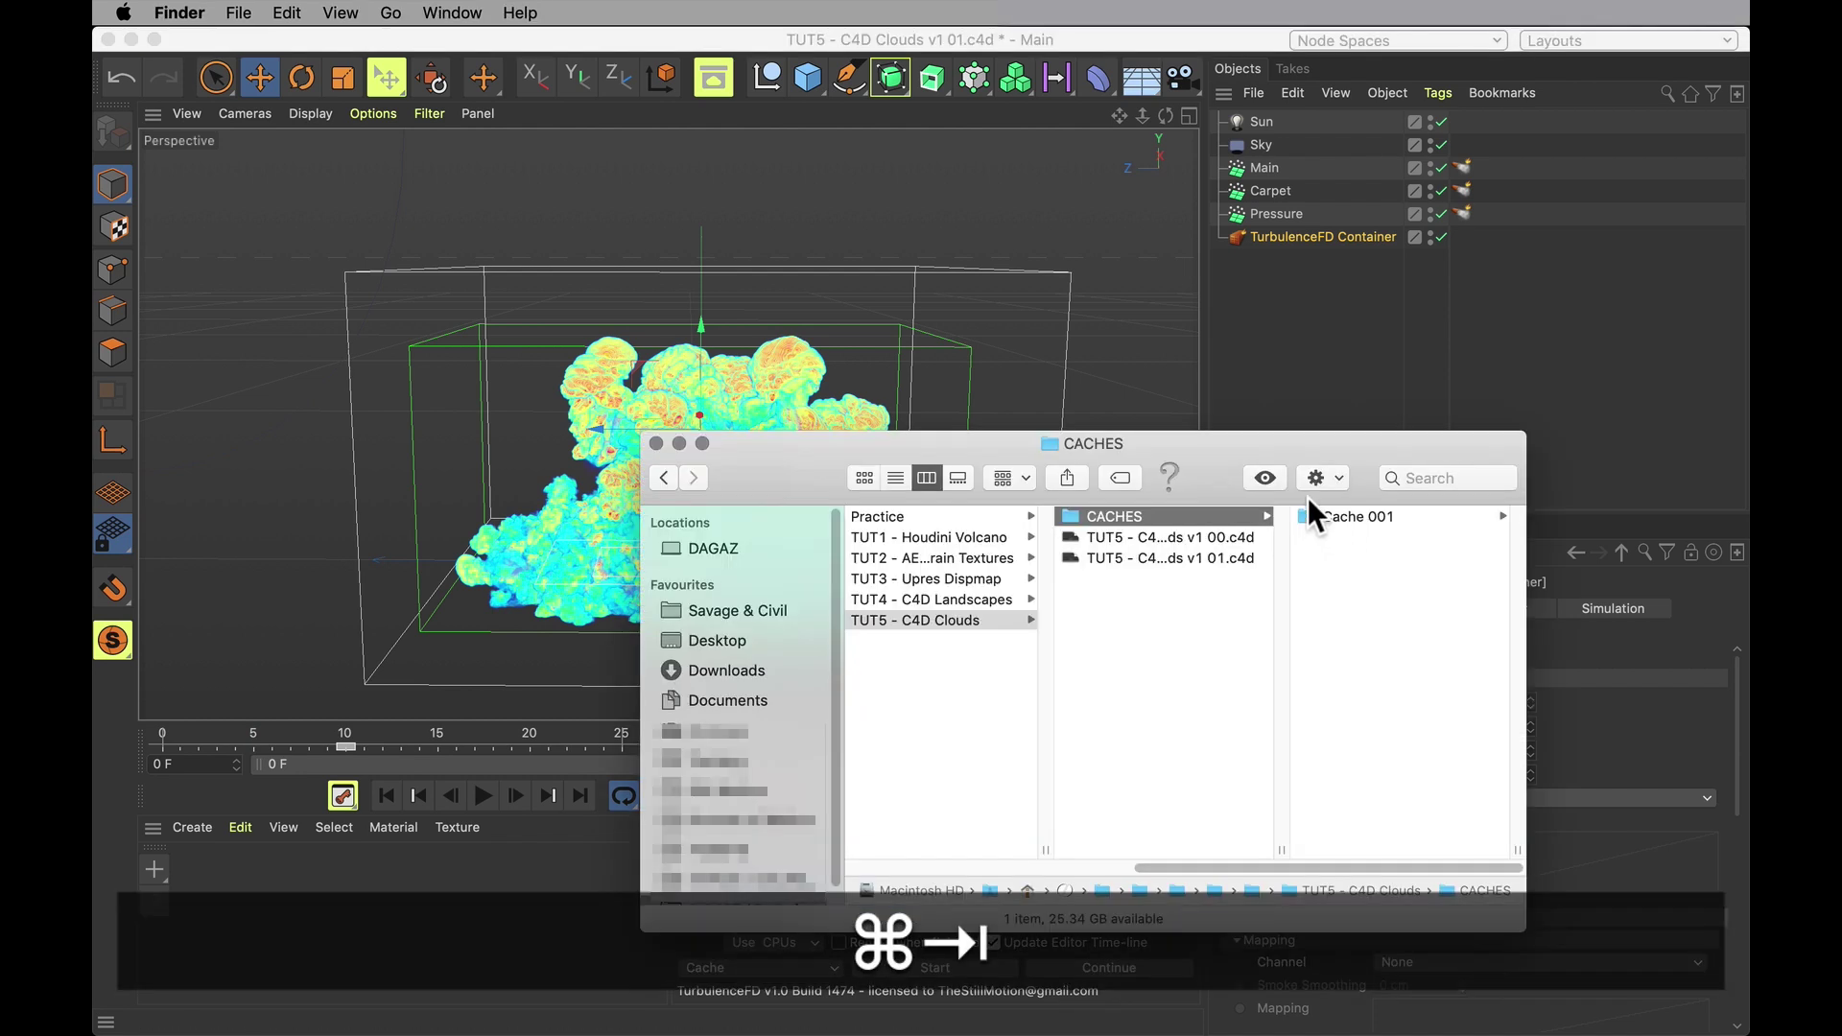
click(1353, 515)
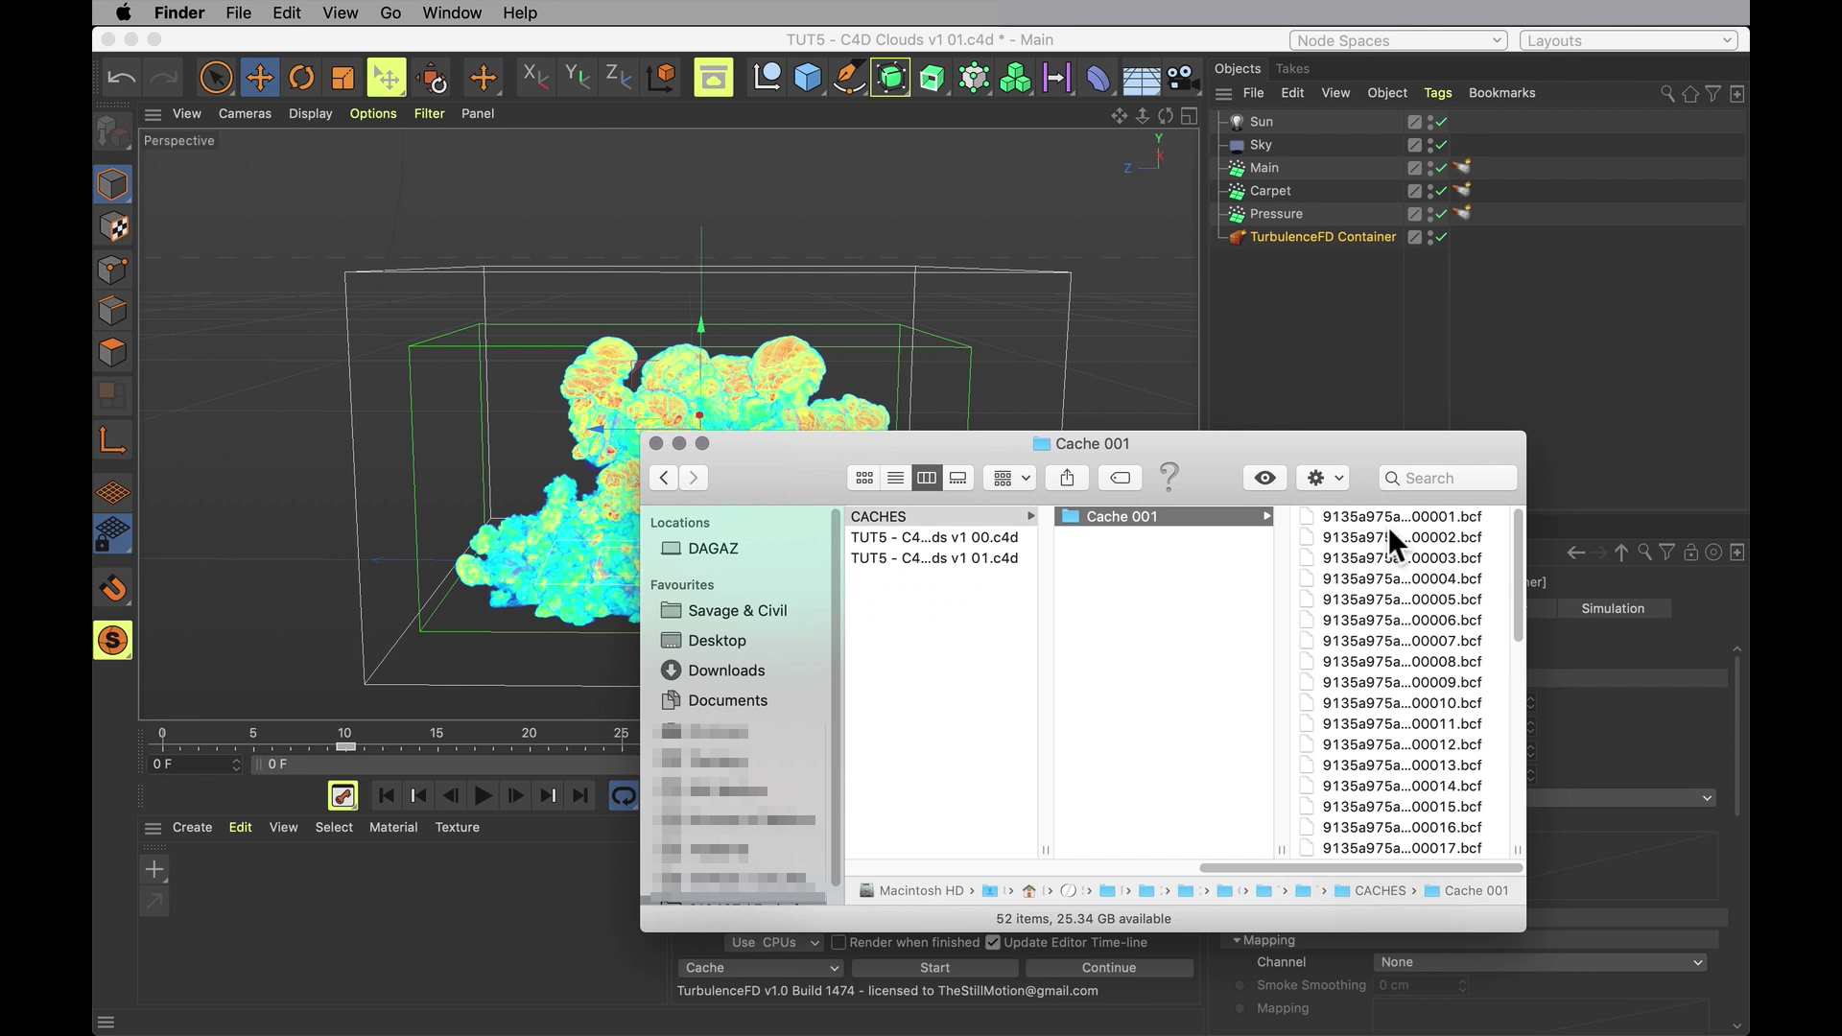
key(Right)
scroll(1143, 654, down, 10)
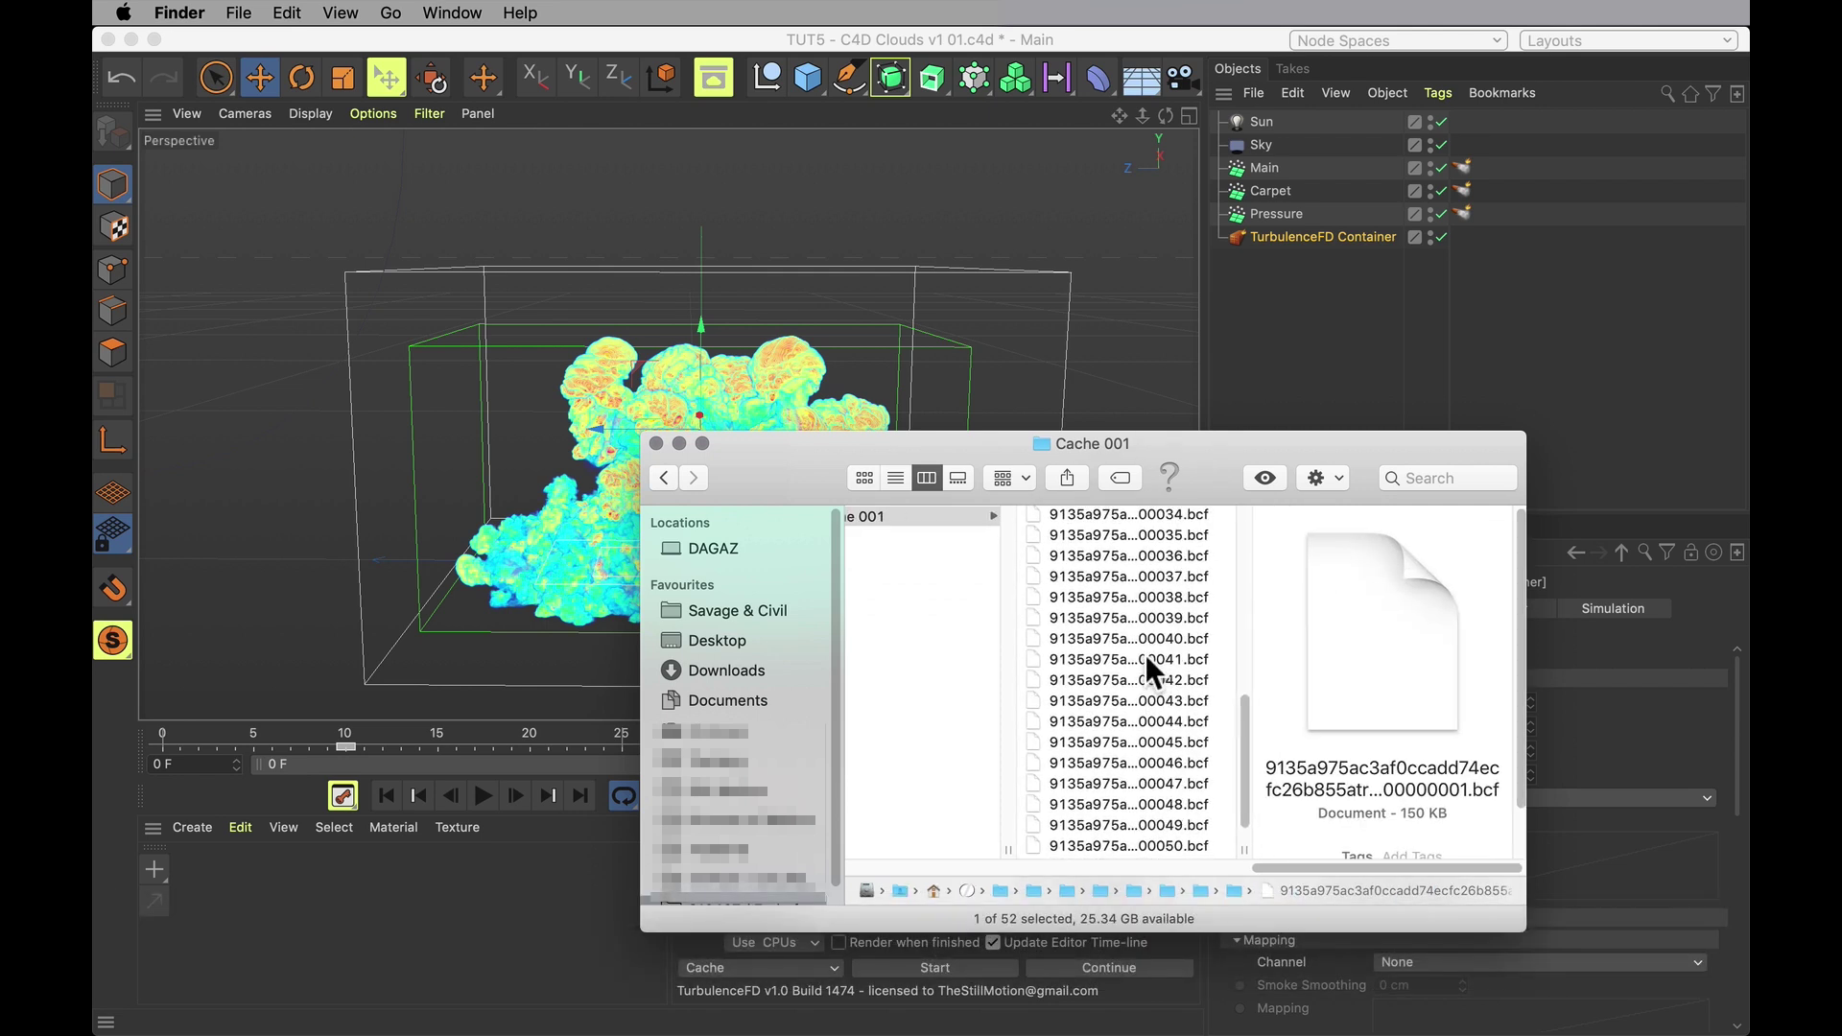
shift+click(1206, 779)
key(shift+super+BackSpace)
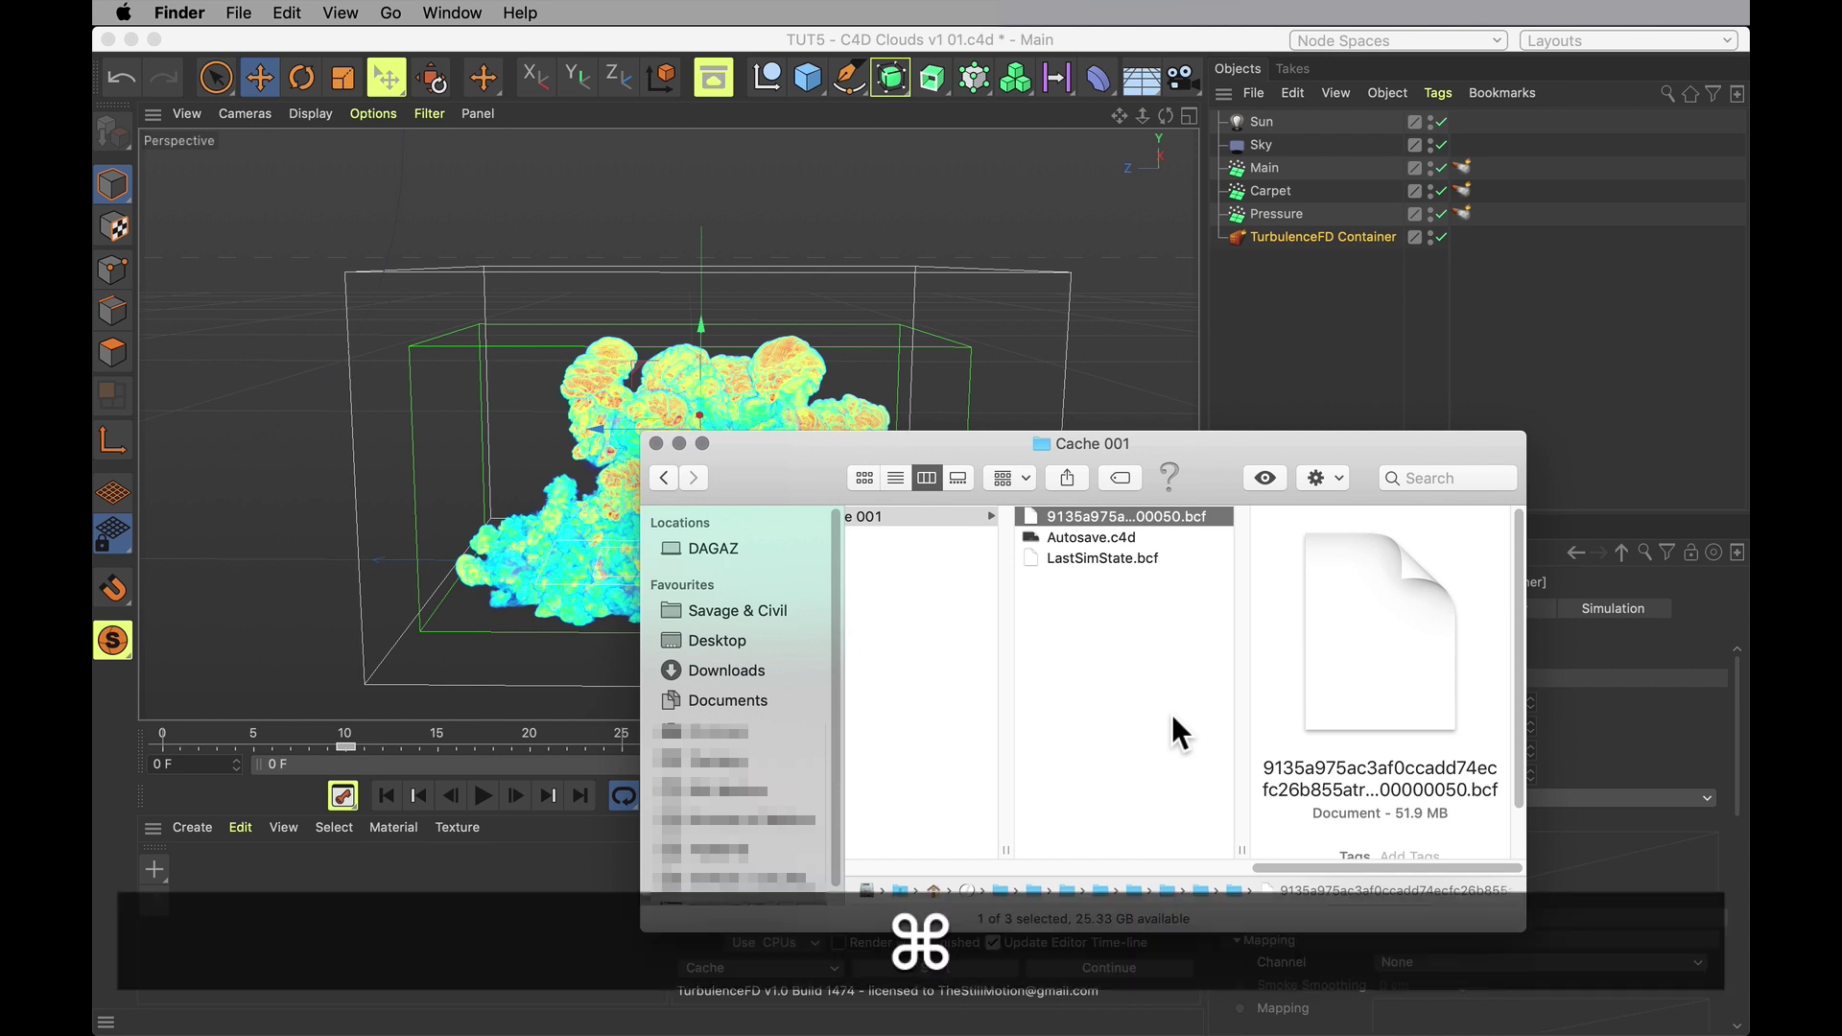
key(super+z)
Back in Cinema 4D, orbit around the cloud and start an interactive render
click(390, 827)
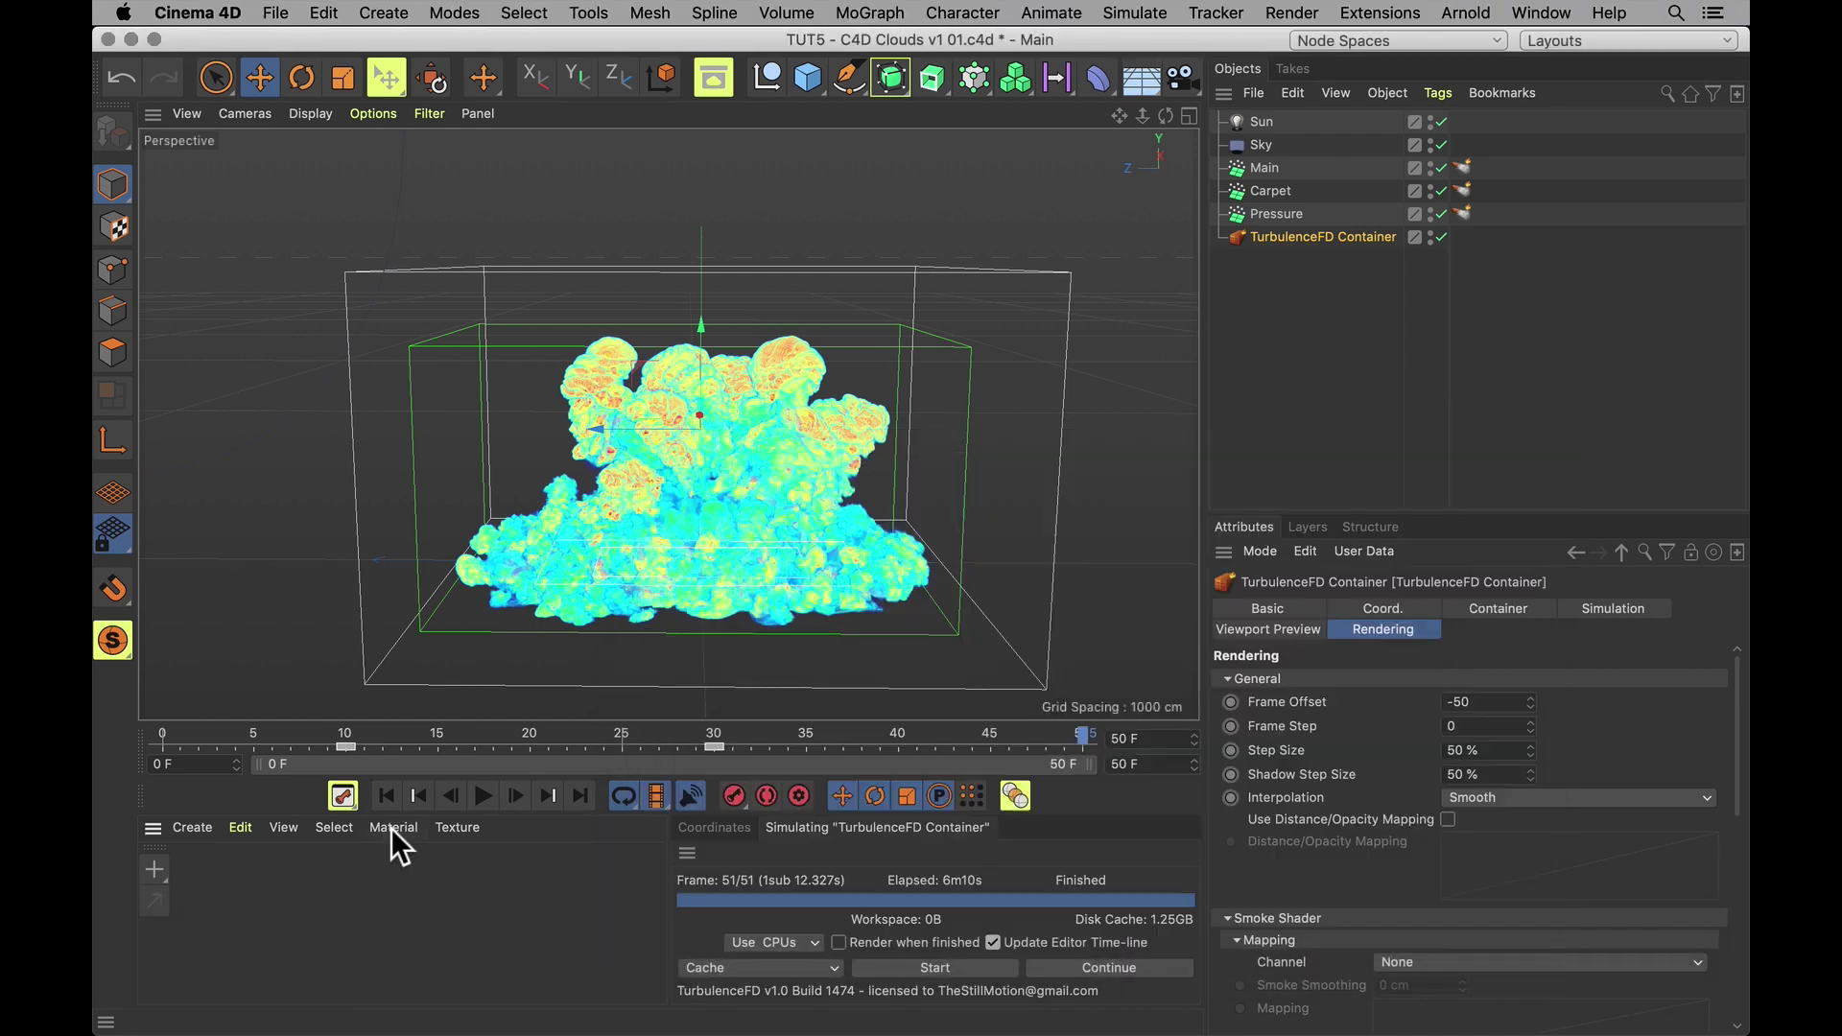
alt+drag(576, 710, 726, 640)
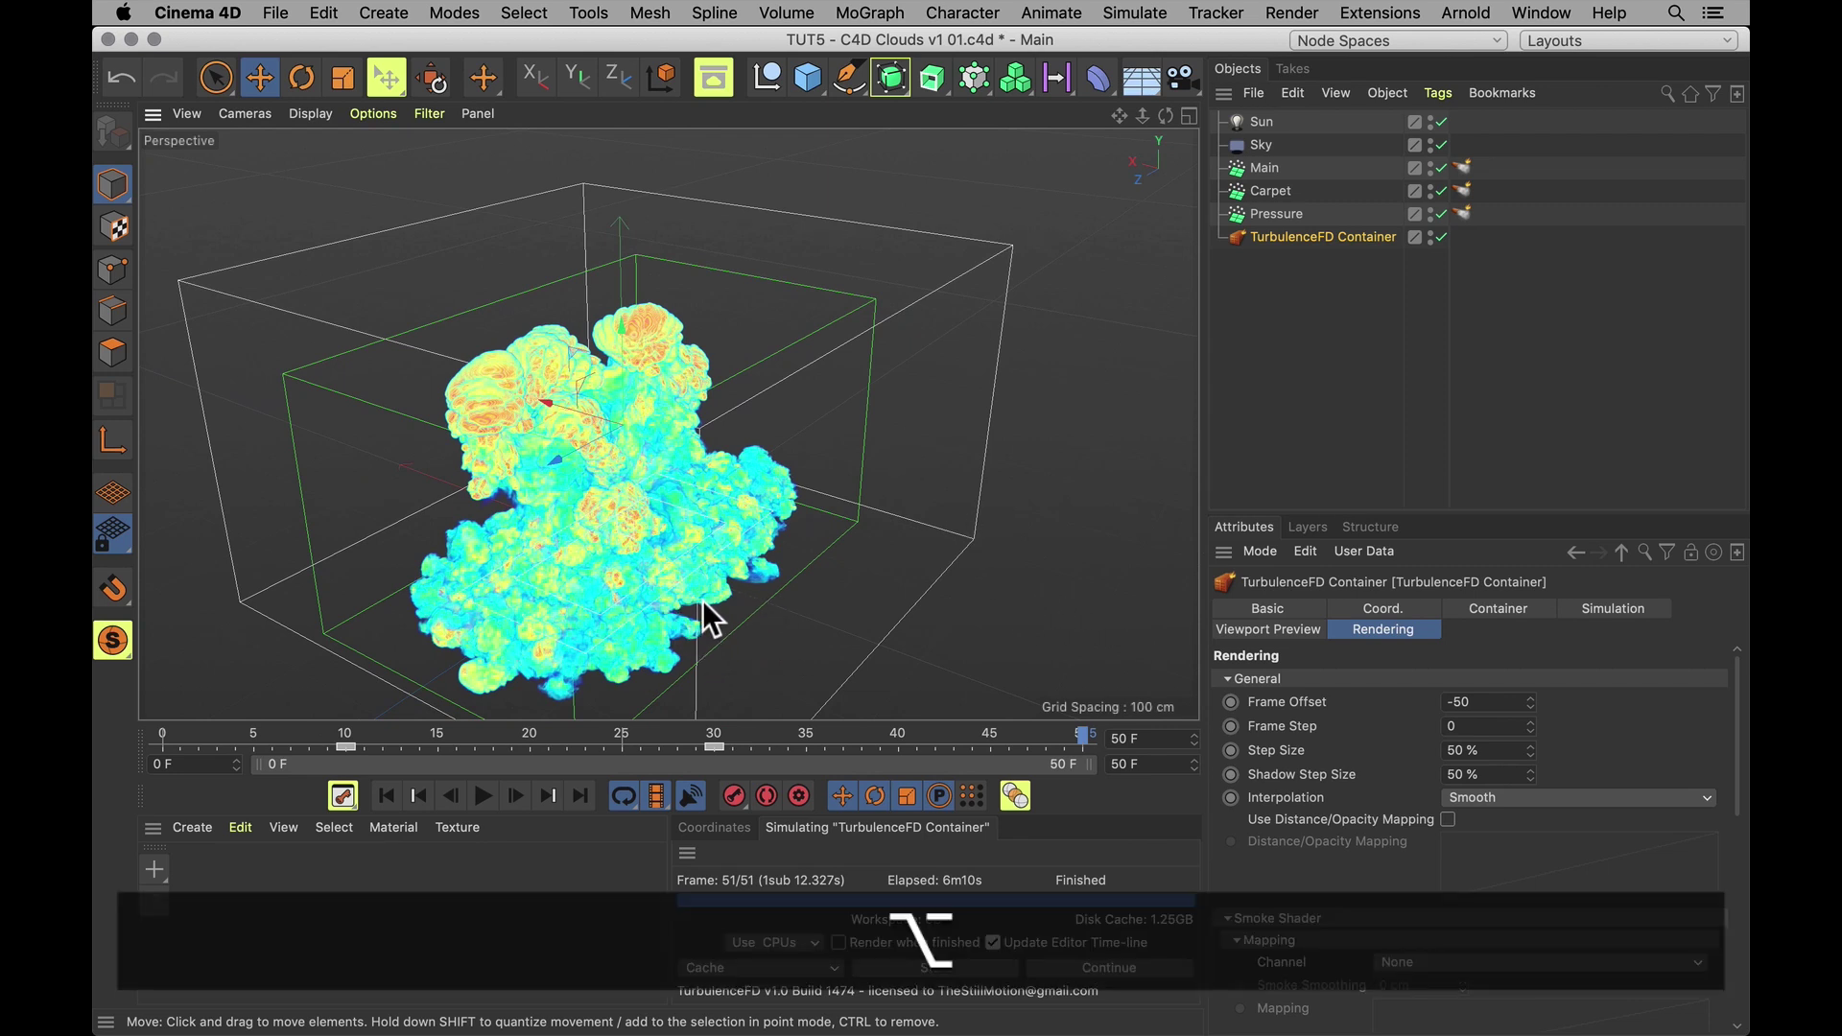
alt+drag(705, 604, 591, 583)
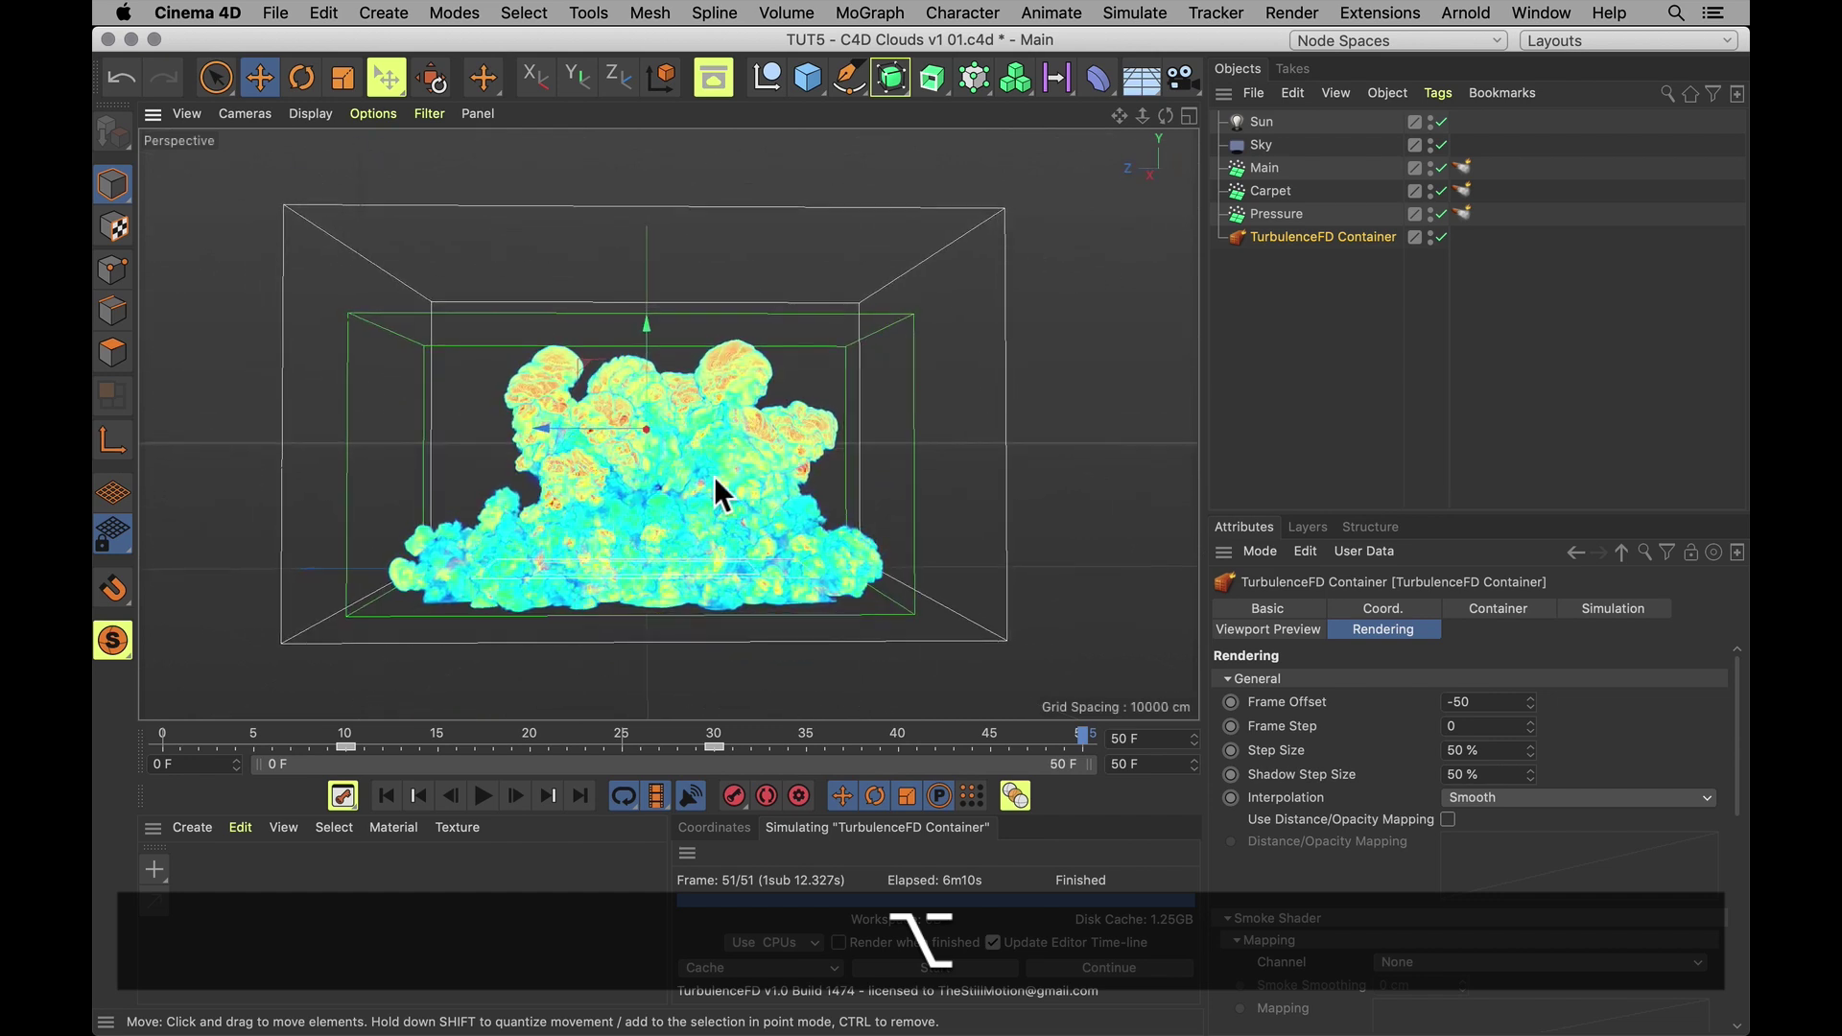
alt+drag(721, 486, 718, 546)
key(alt+super+r)
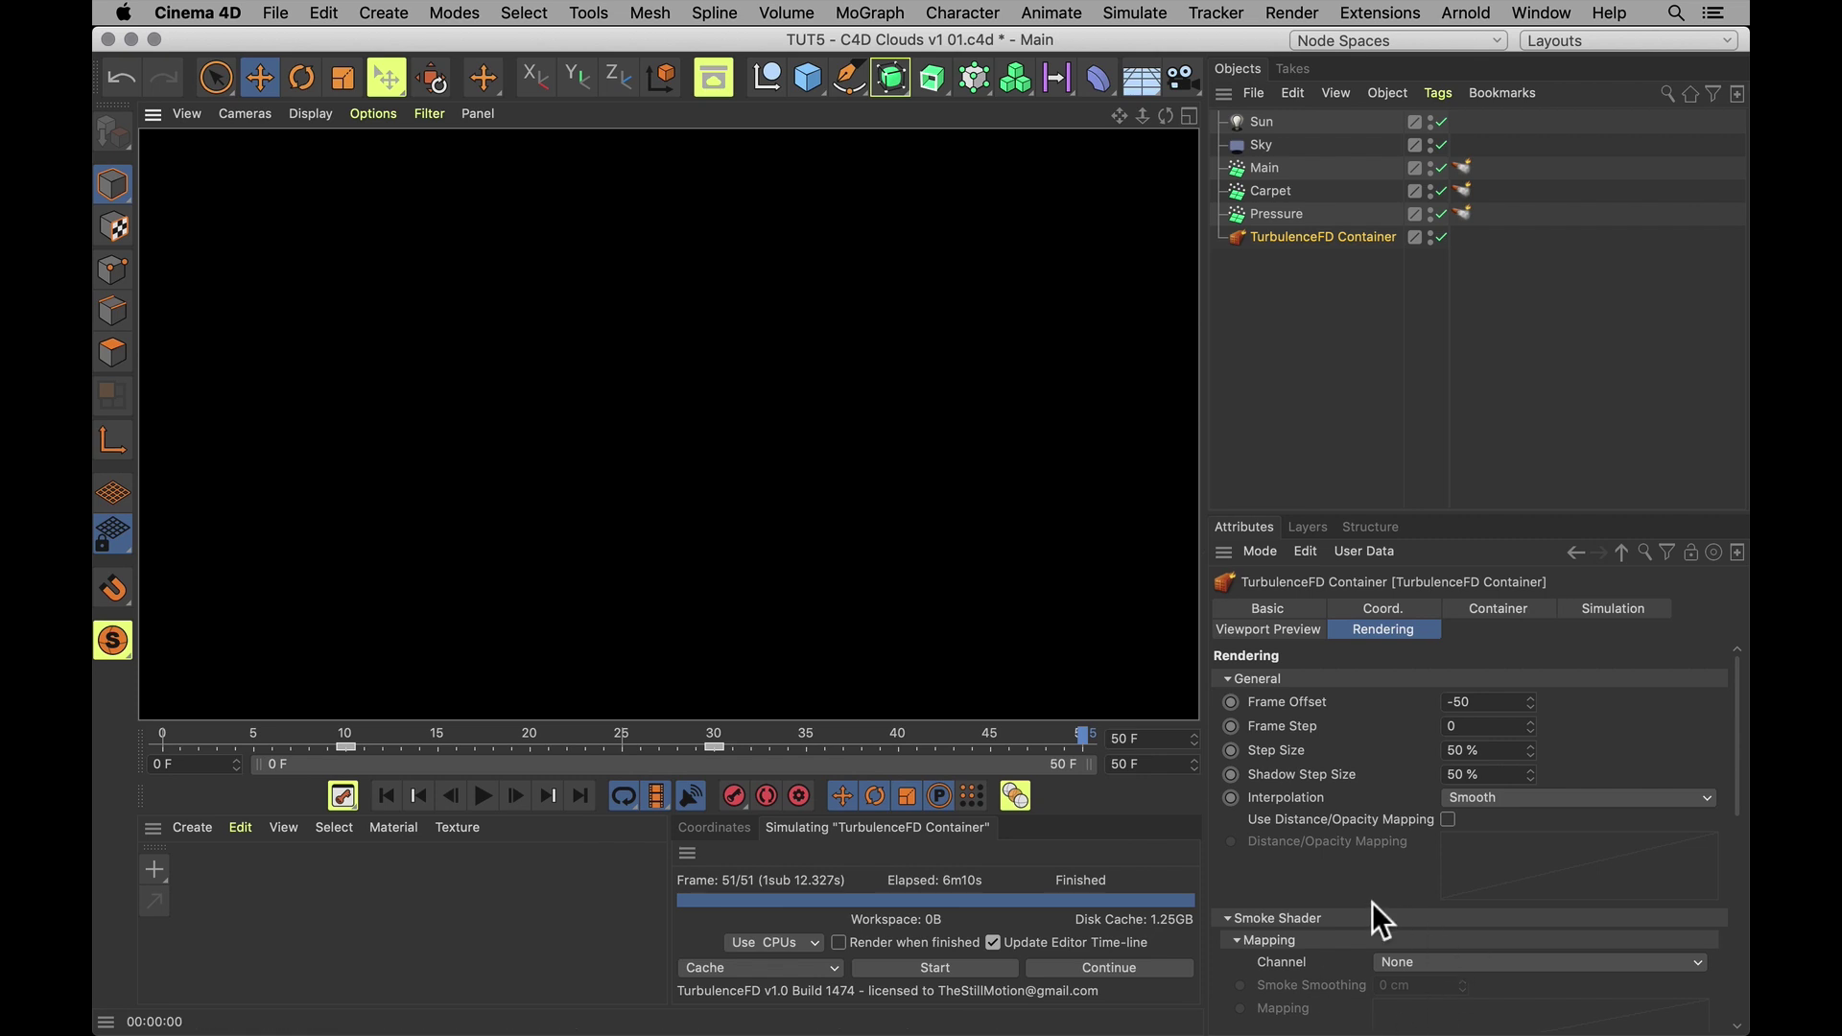
Set the smoke shader Mapping Channel to Density and render the cloud
scroll(1377, 729, down, 5)
click(1418, 764)
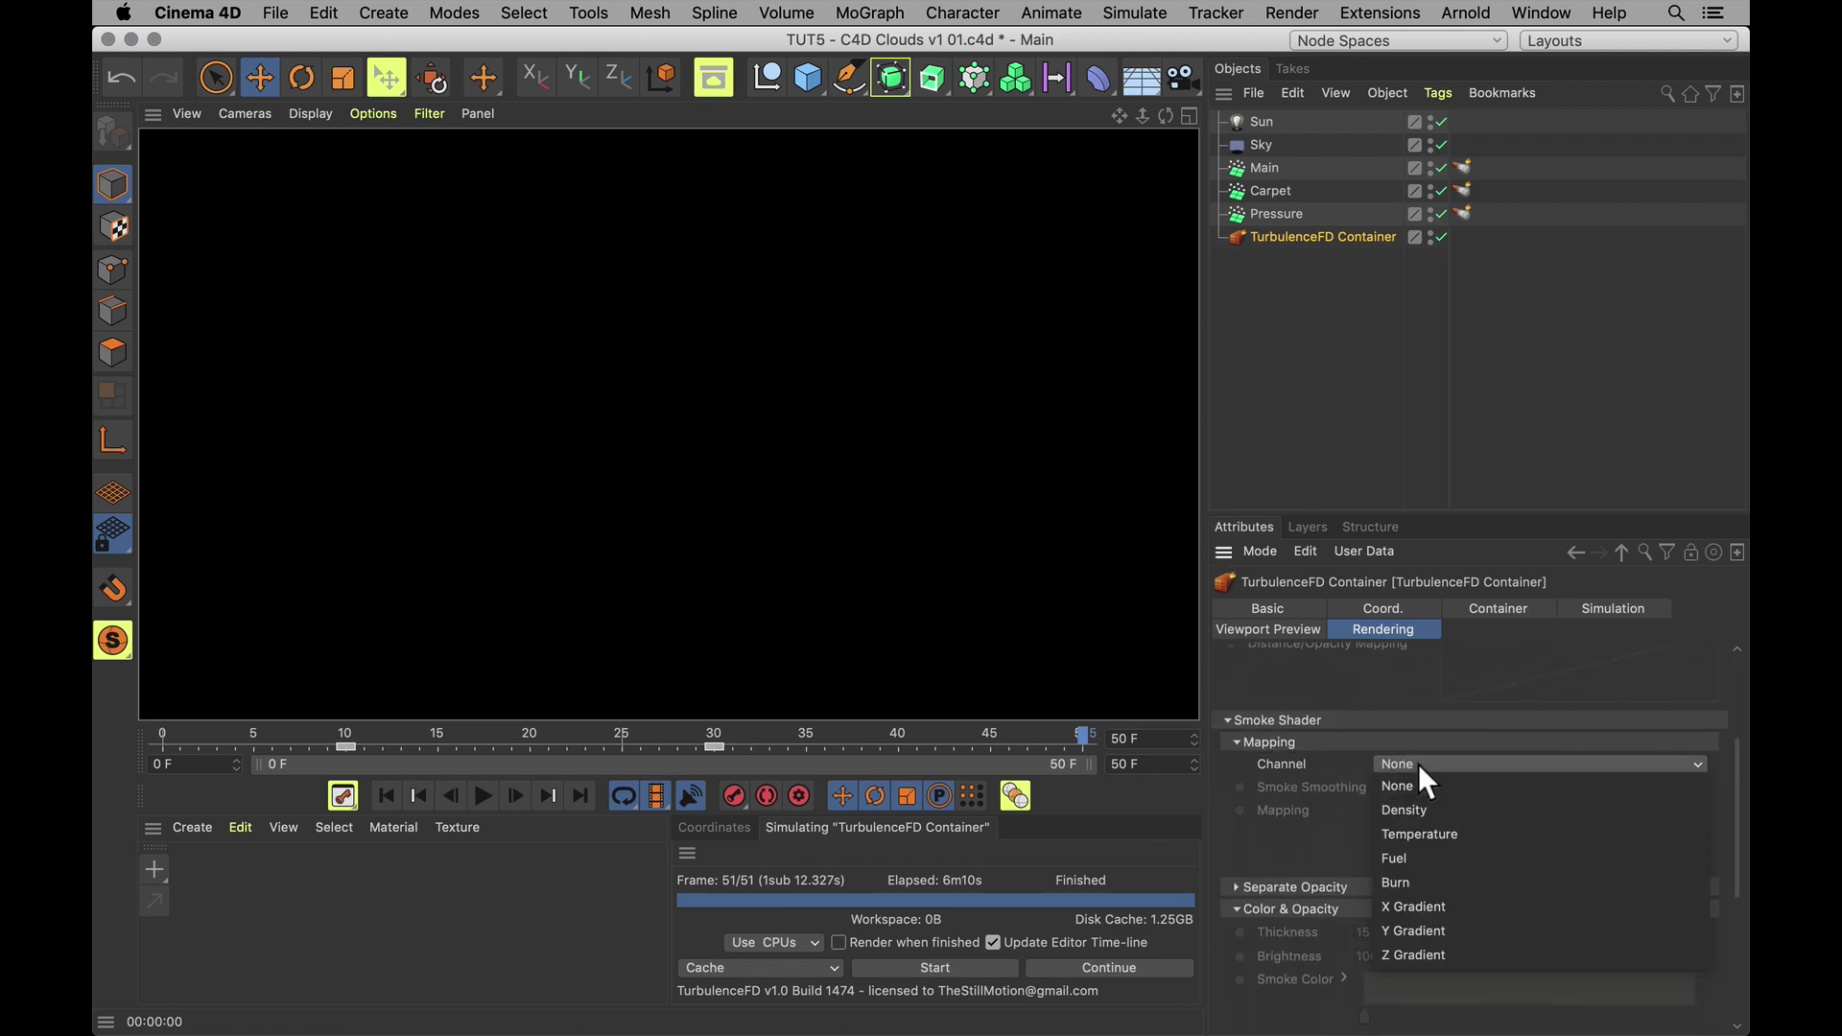
click(1419, 810)
key(super+r)
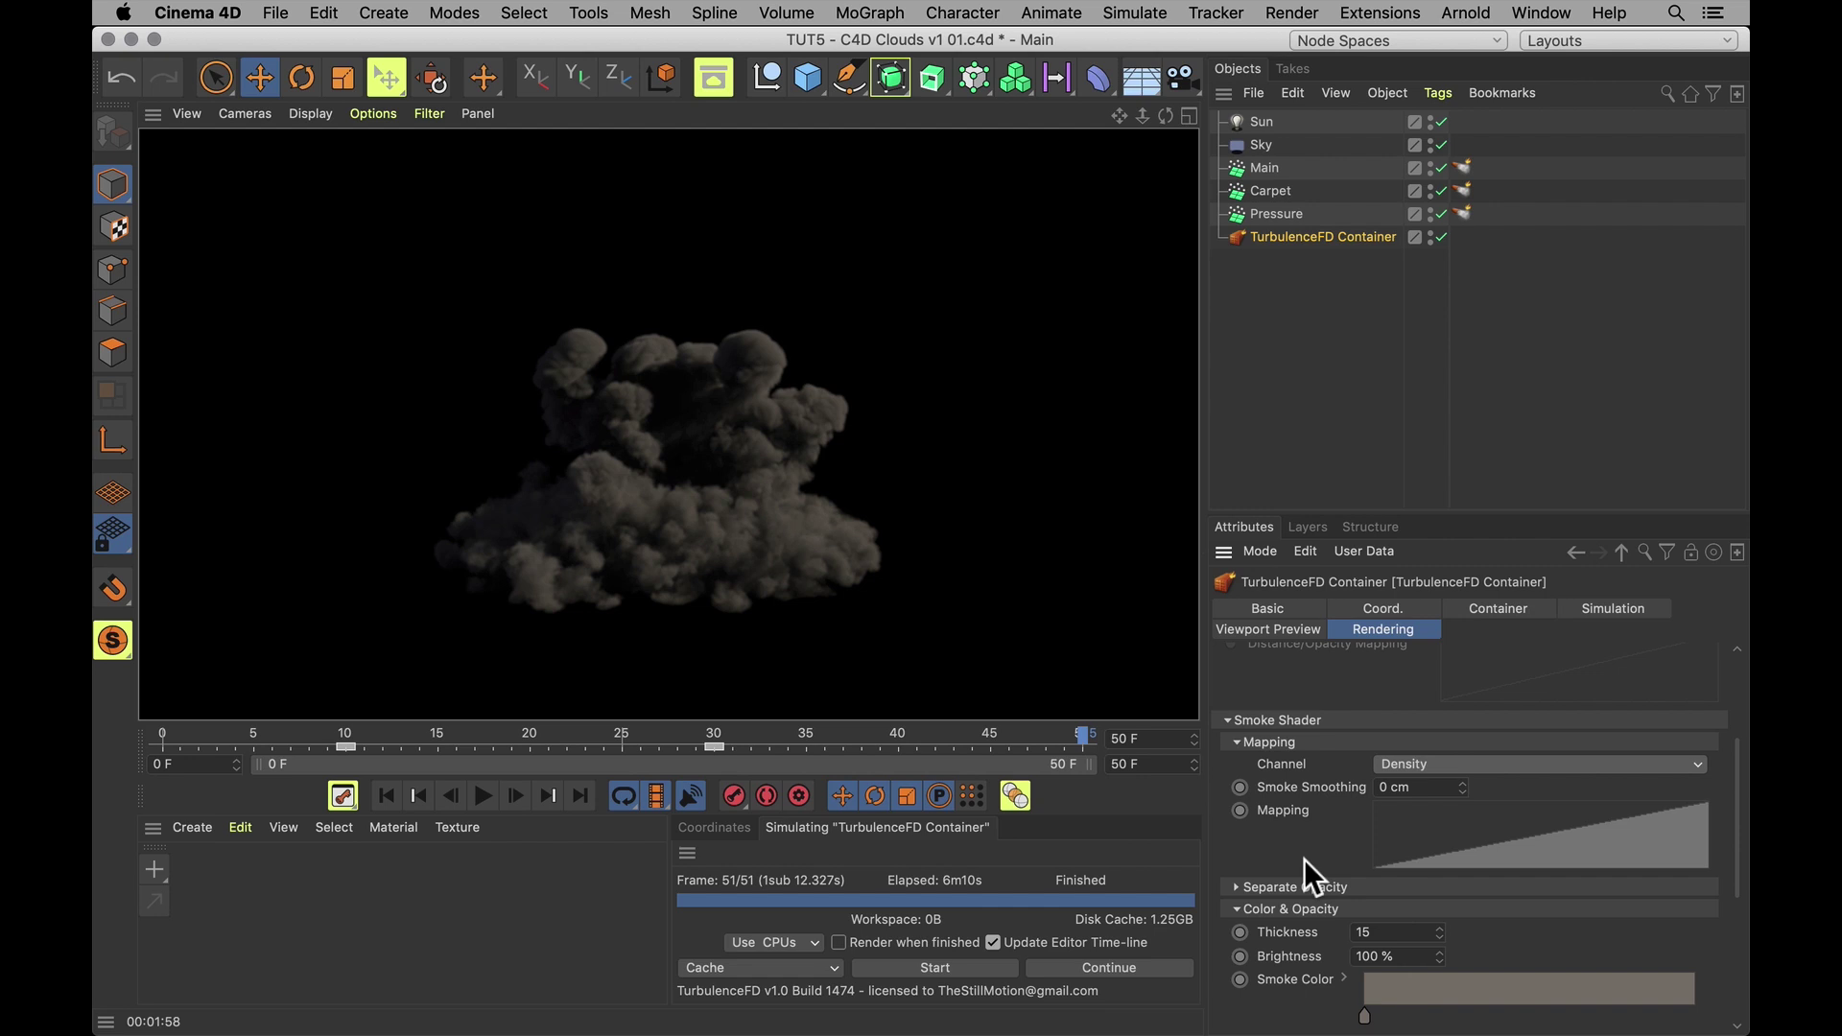
Make the Smoke Color knot white and set the smoke Thickness to 18
scroll(1338, 949, down, 2)
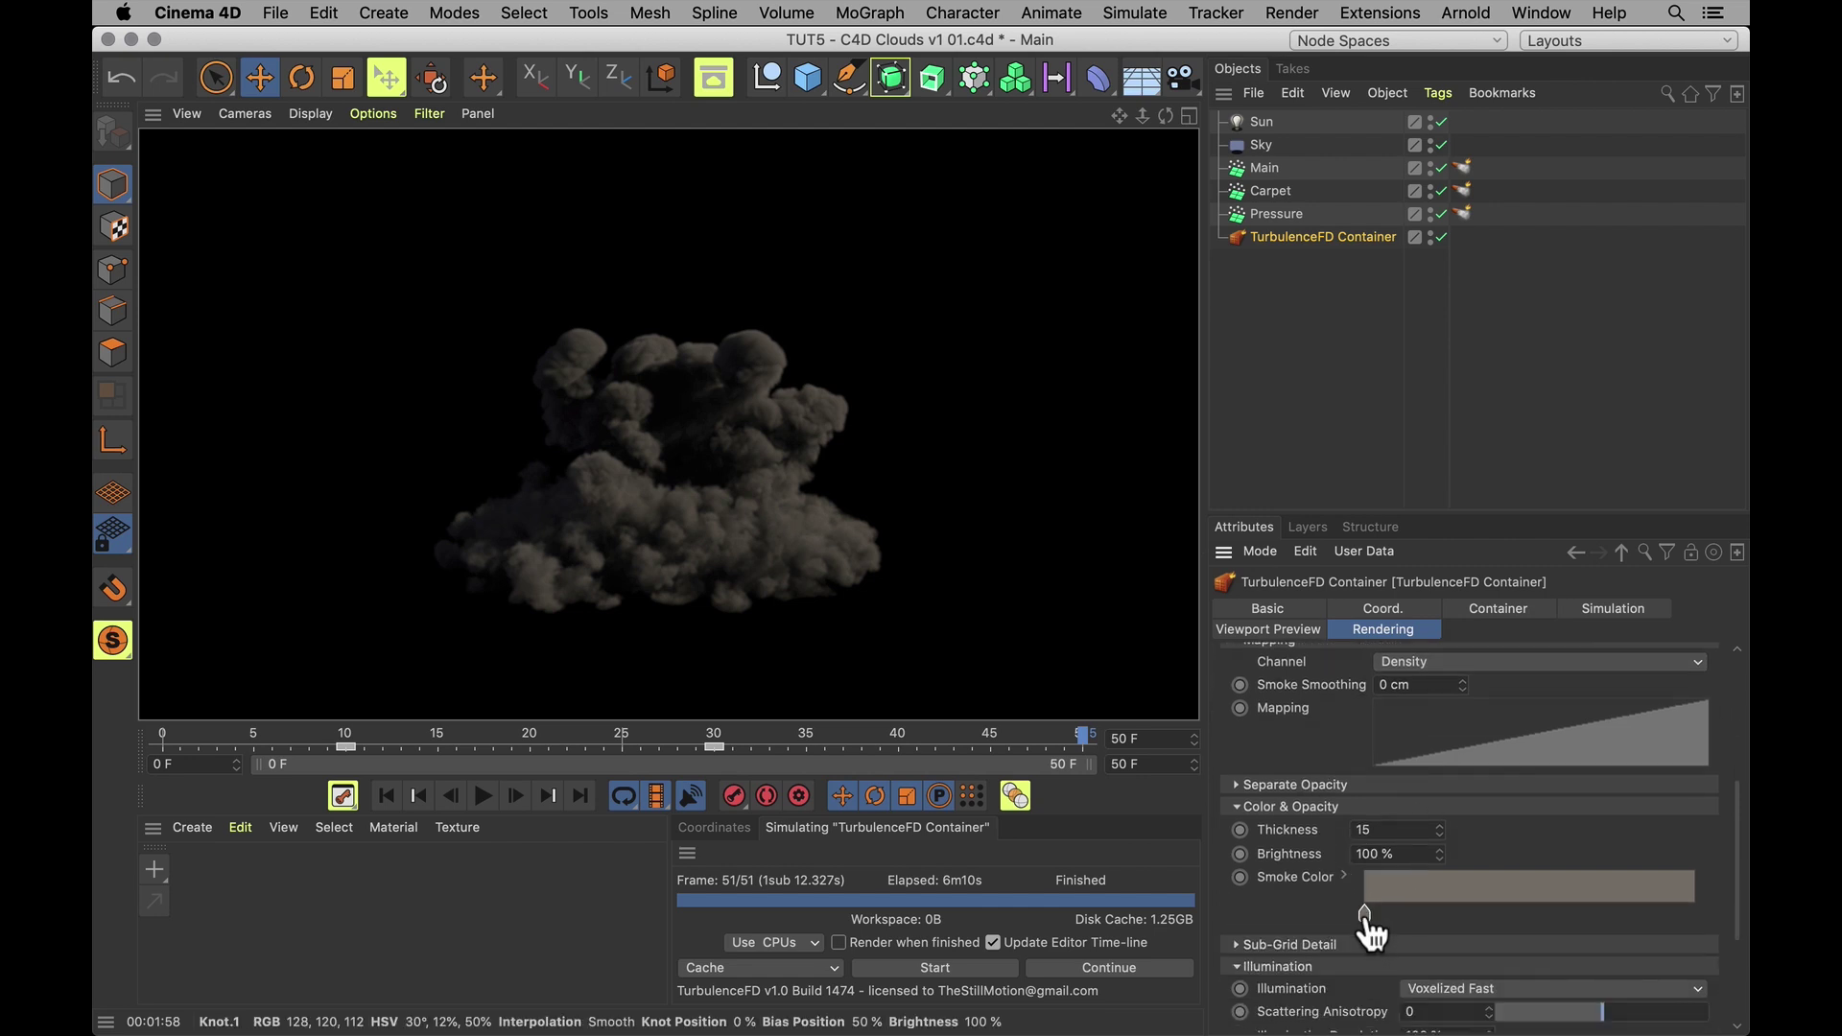
double_click(1366, 919)
drag(1574, 978, 1607, 978)
click(1407, 1012)
double_click(1389, 830)
text(18)
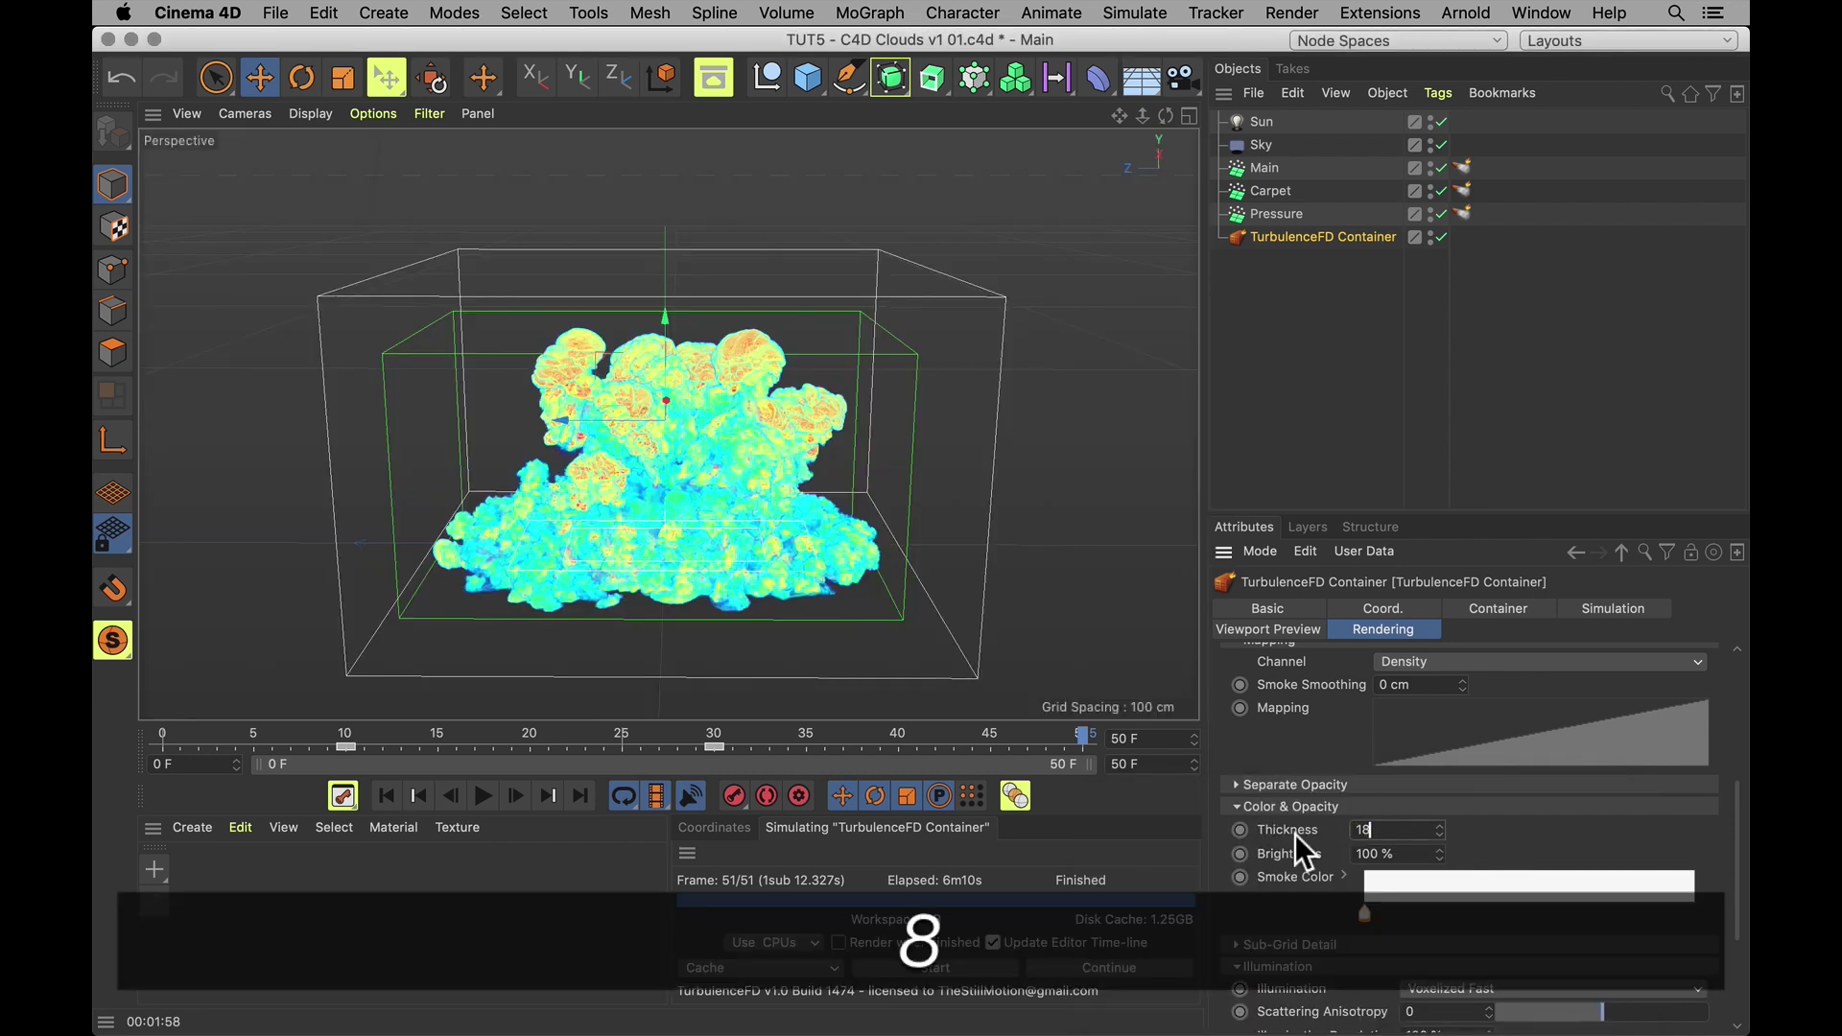
key(Return)
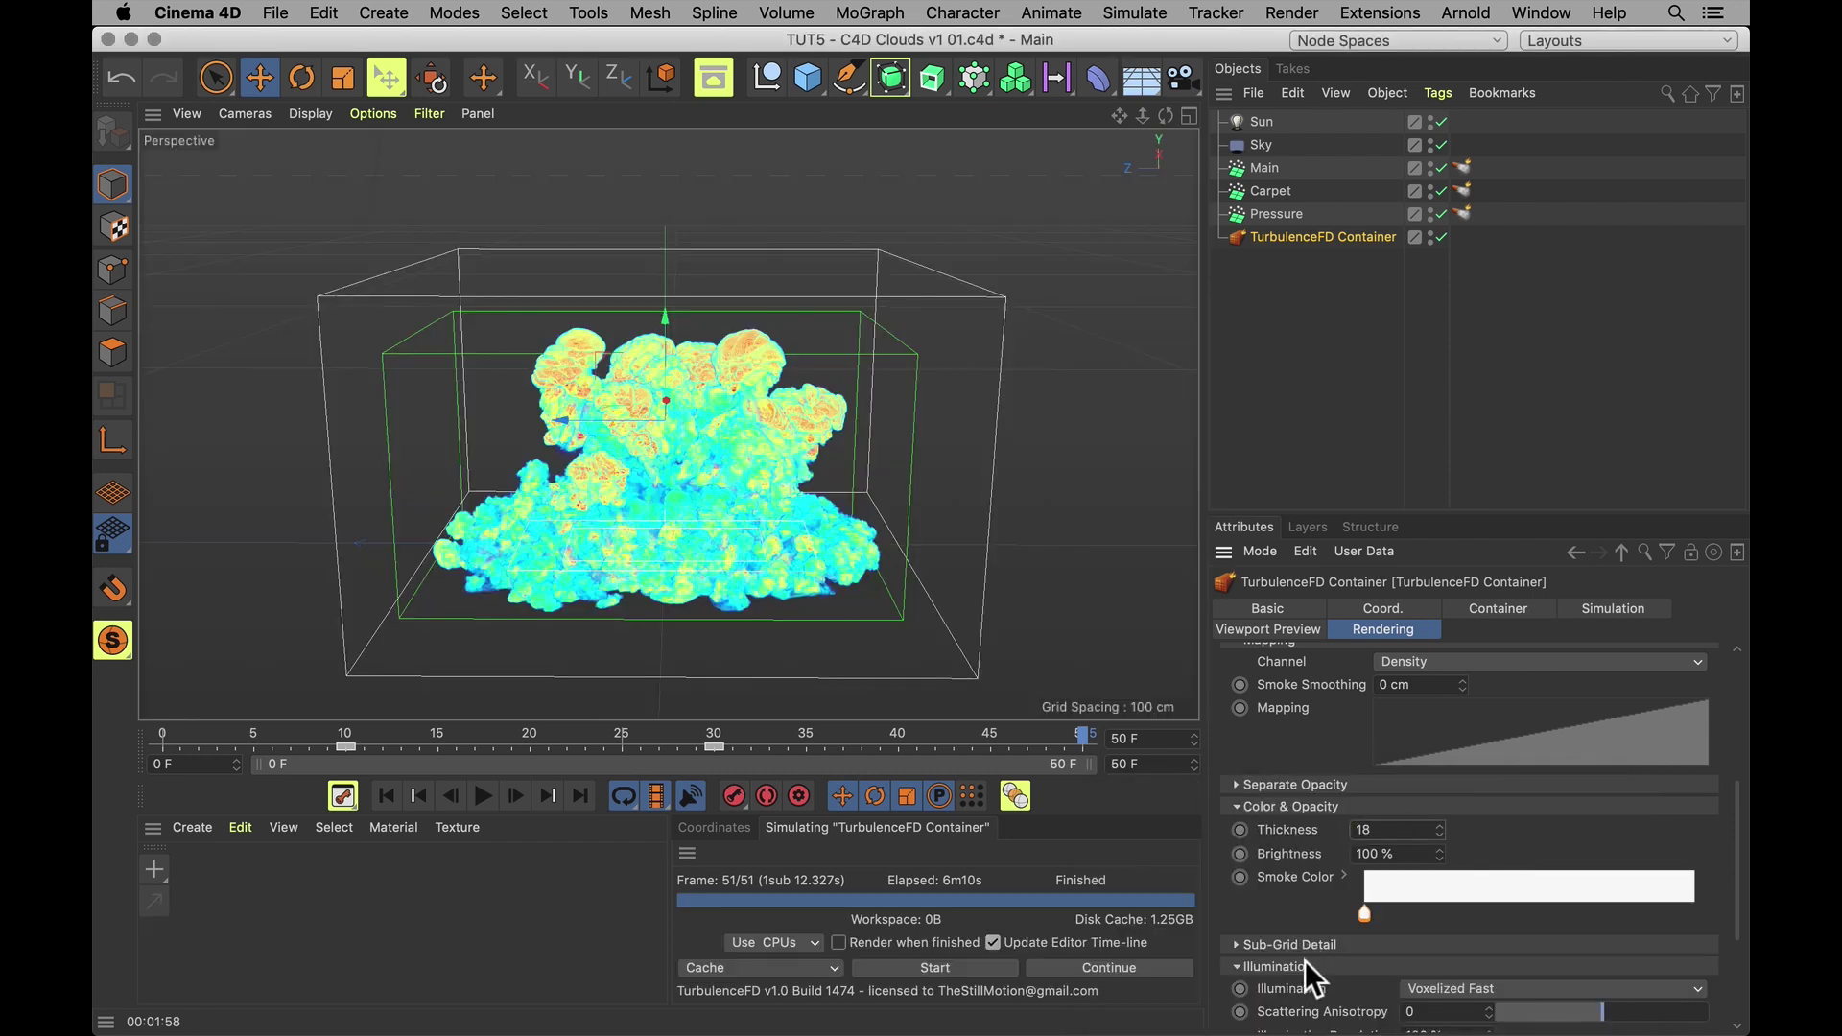
Enable Multiple Scattering with Max. Depth 2, then switch it off to compare renders
scroll(1293, 902, down, 5)
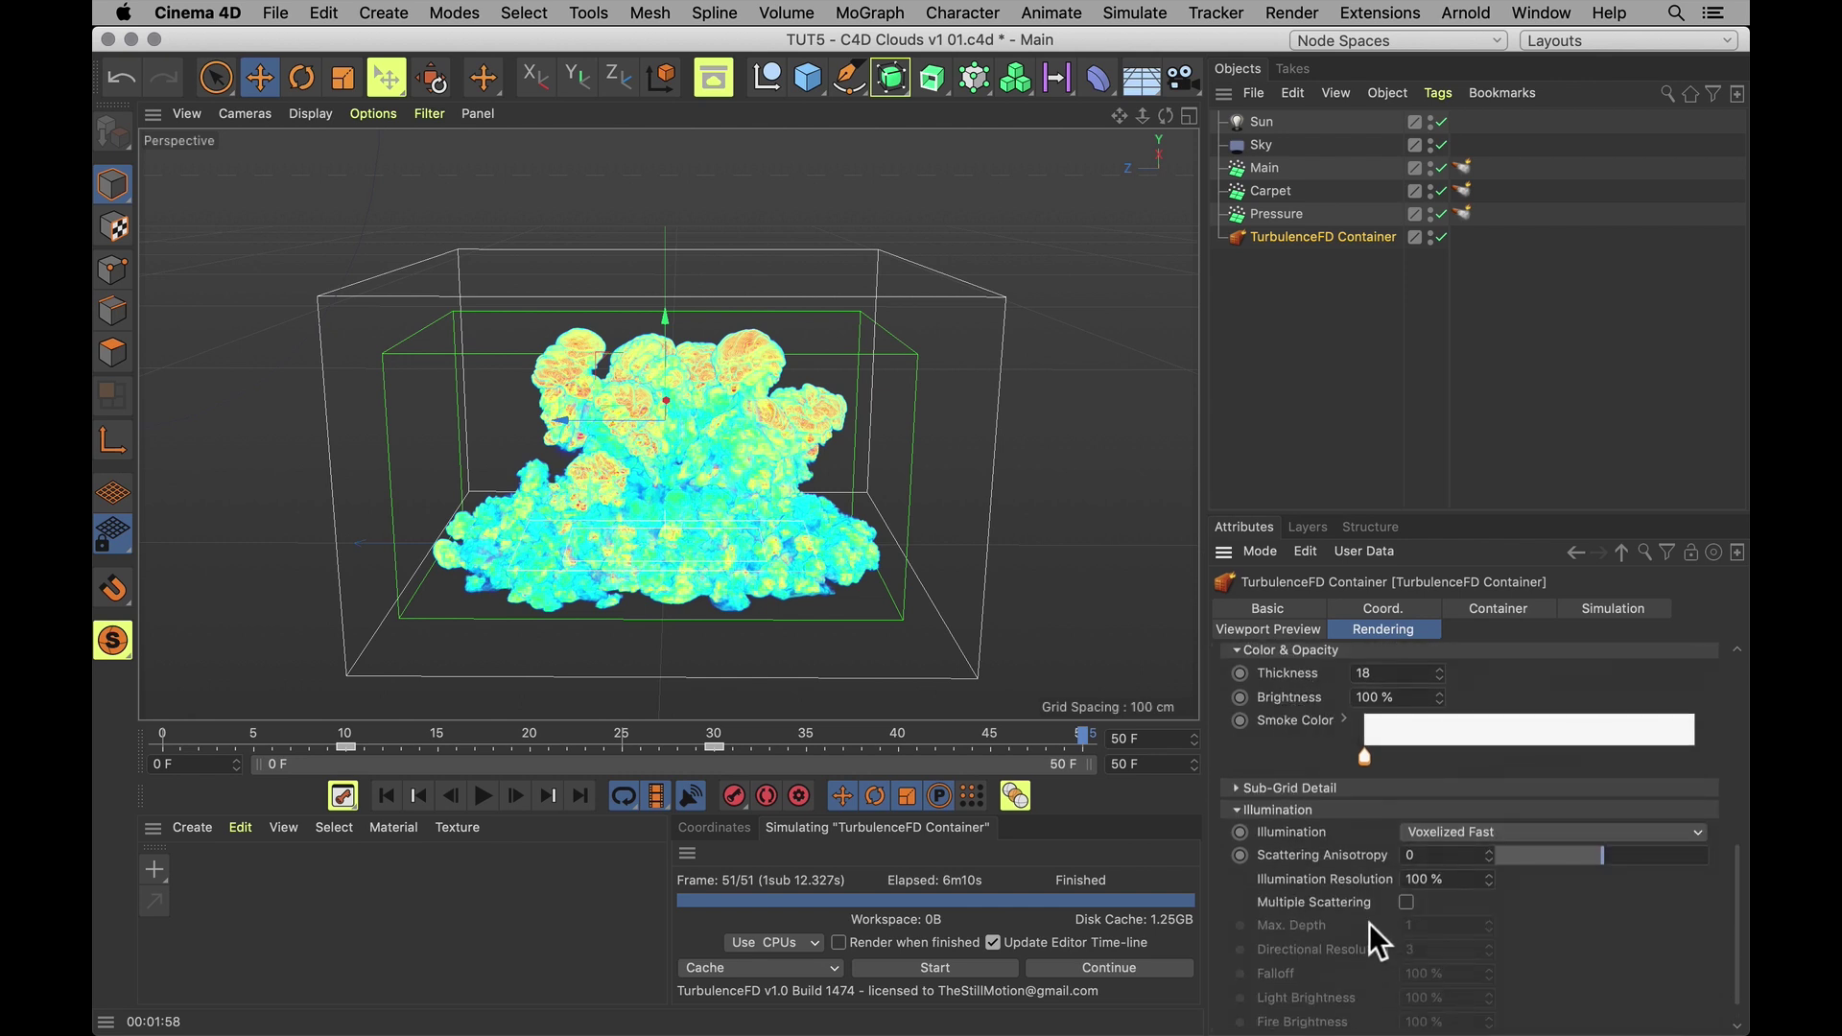
click(1406, 903)
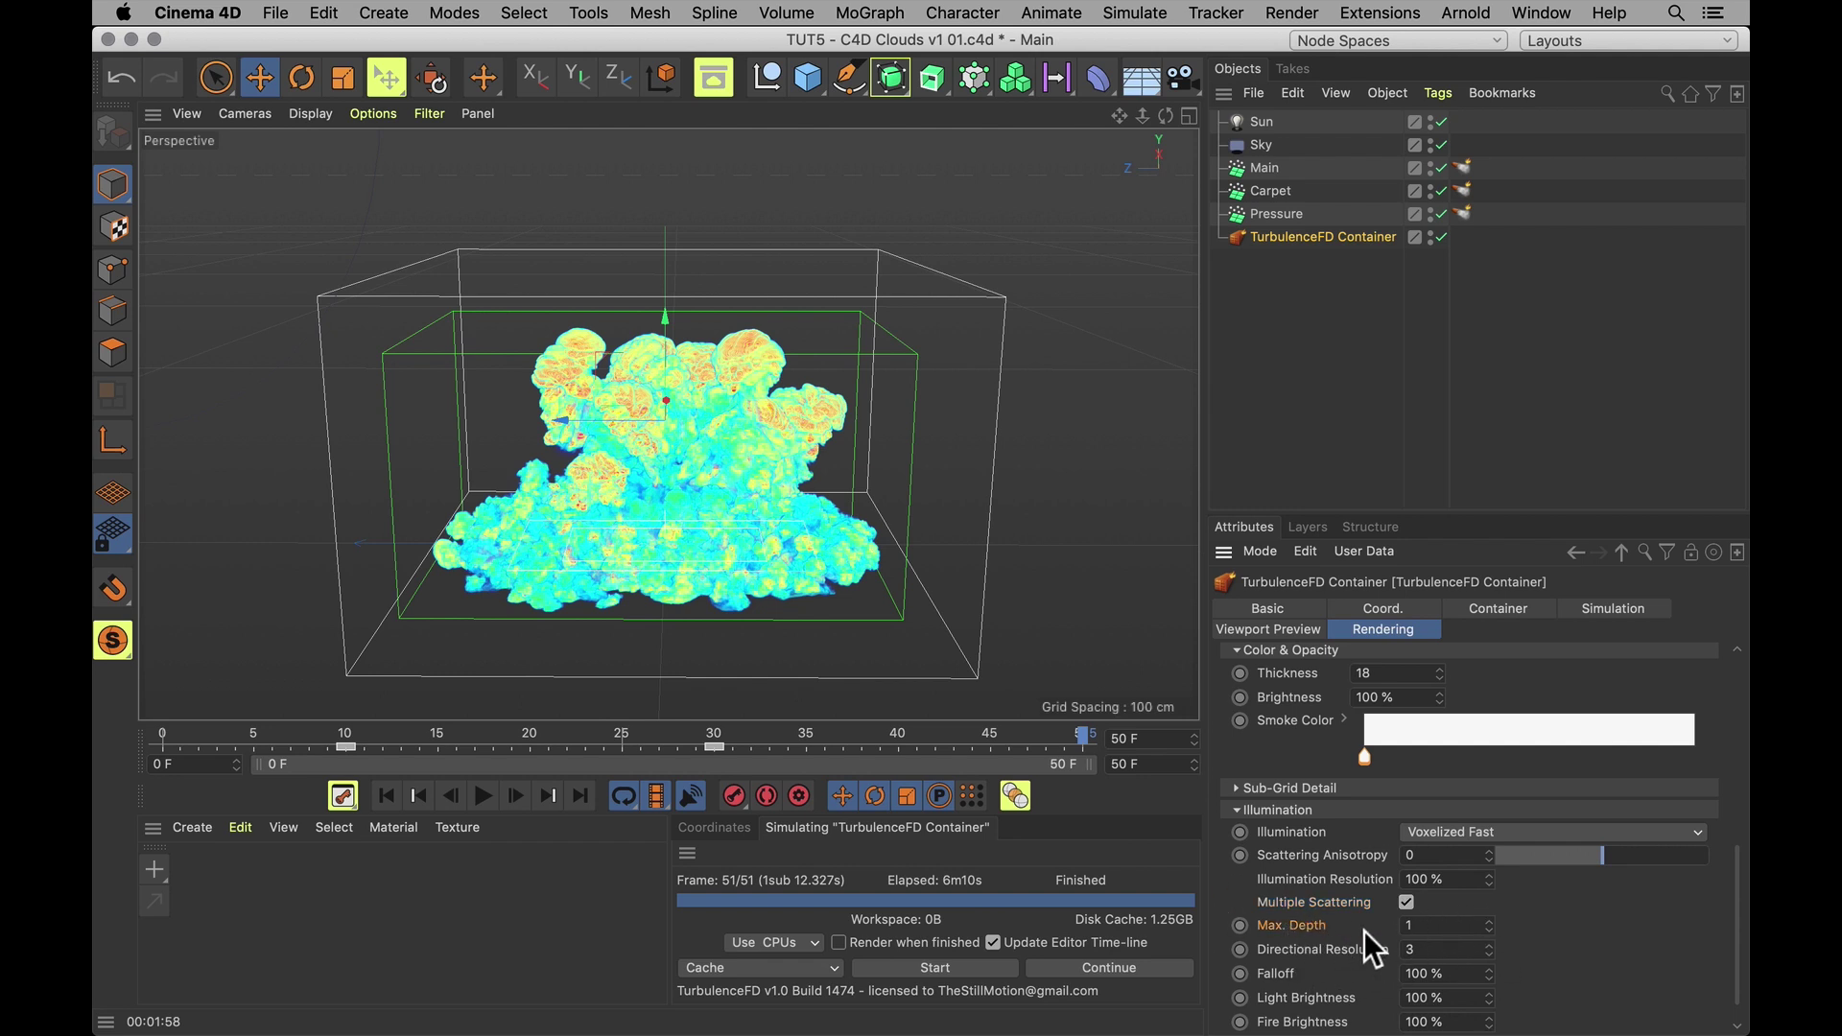
click(1454, 934)
text(2)
key(Return)
alt+drag(672, 432, 704, 503)
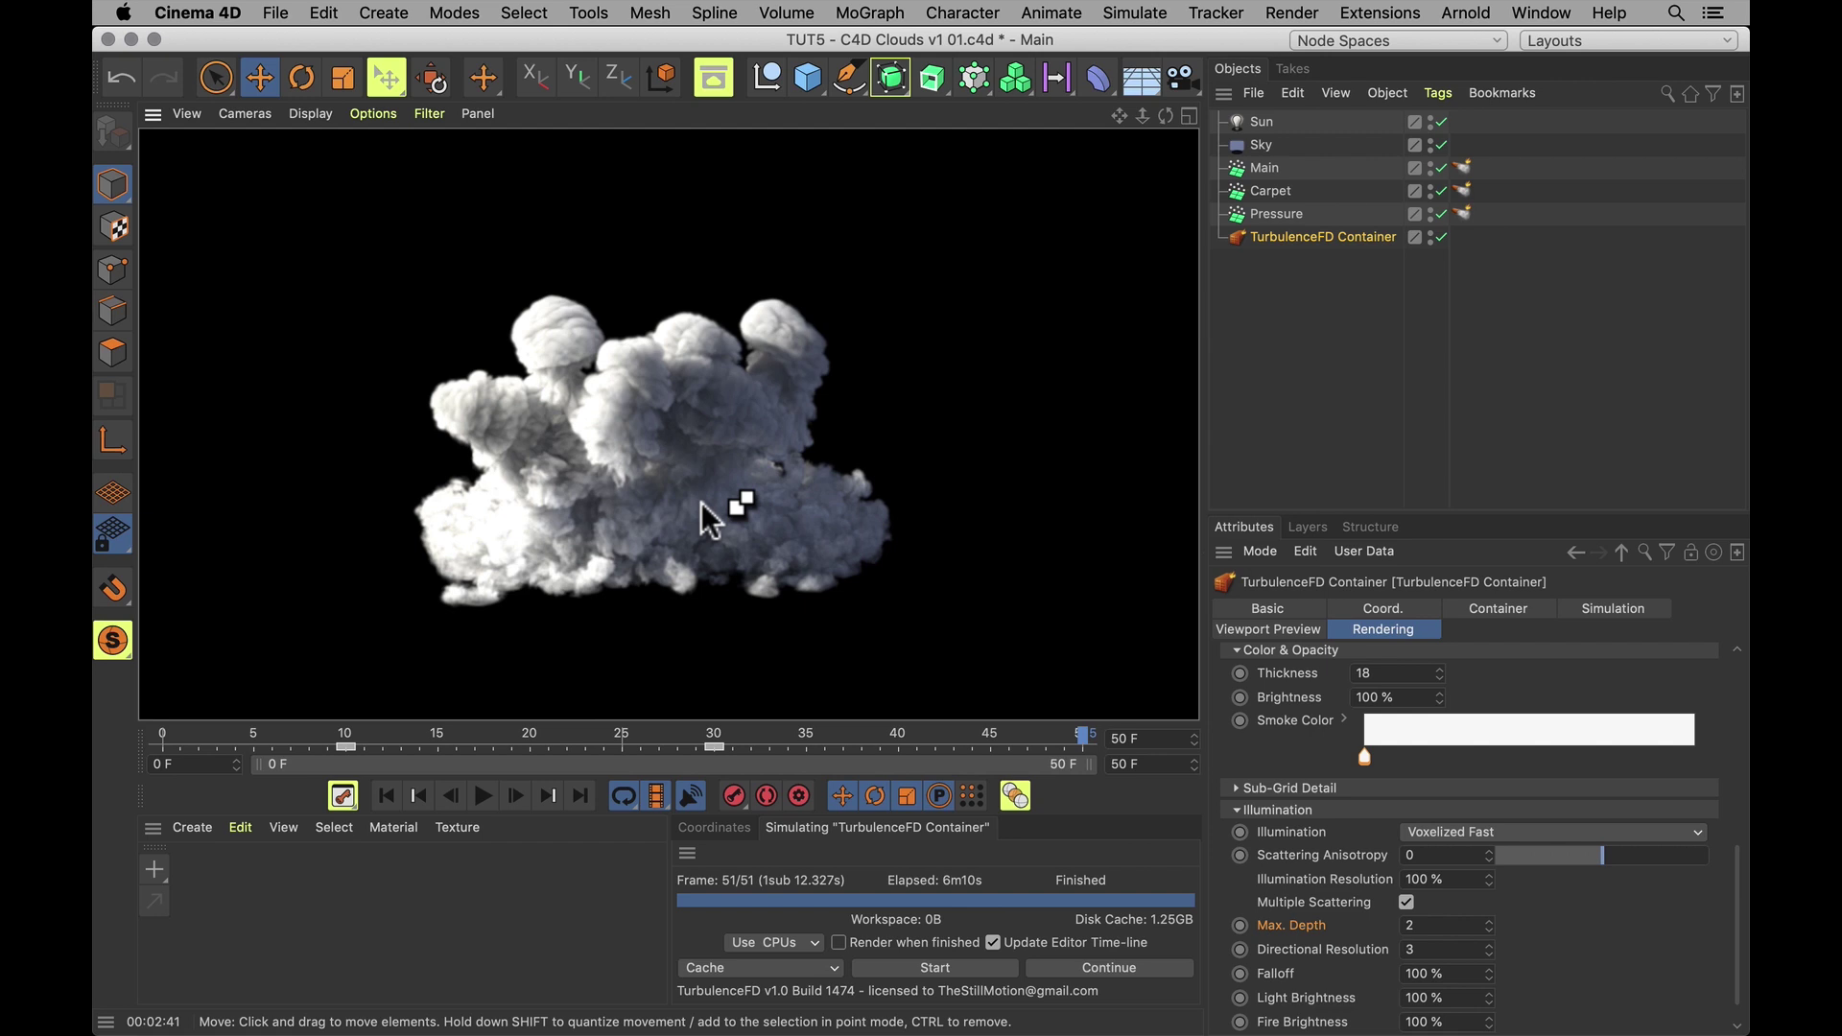
click(1407, 901)
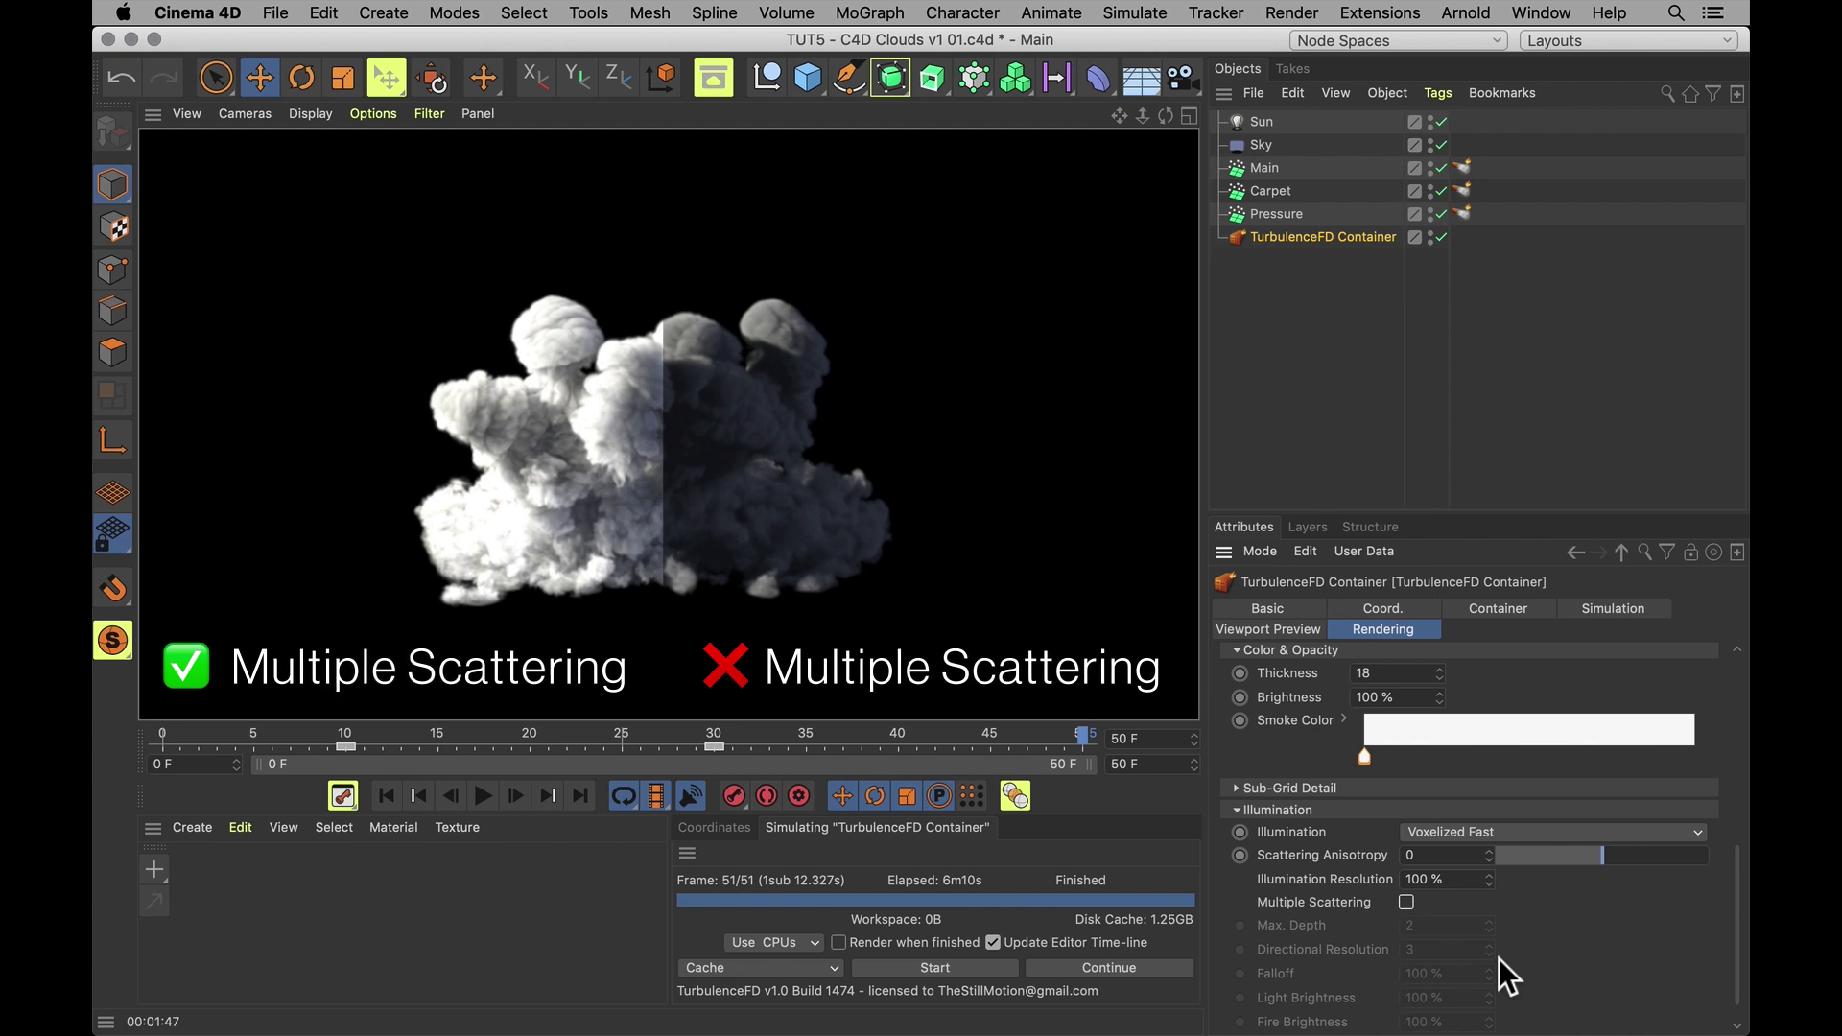
Turn Multiple Scattering back on and set Illumination Resolution to 75 %
click(1406, 902)
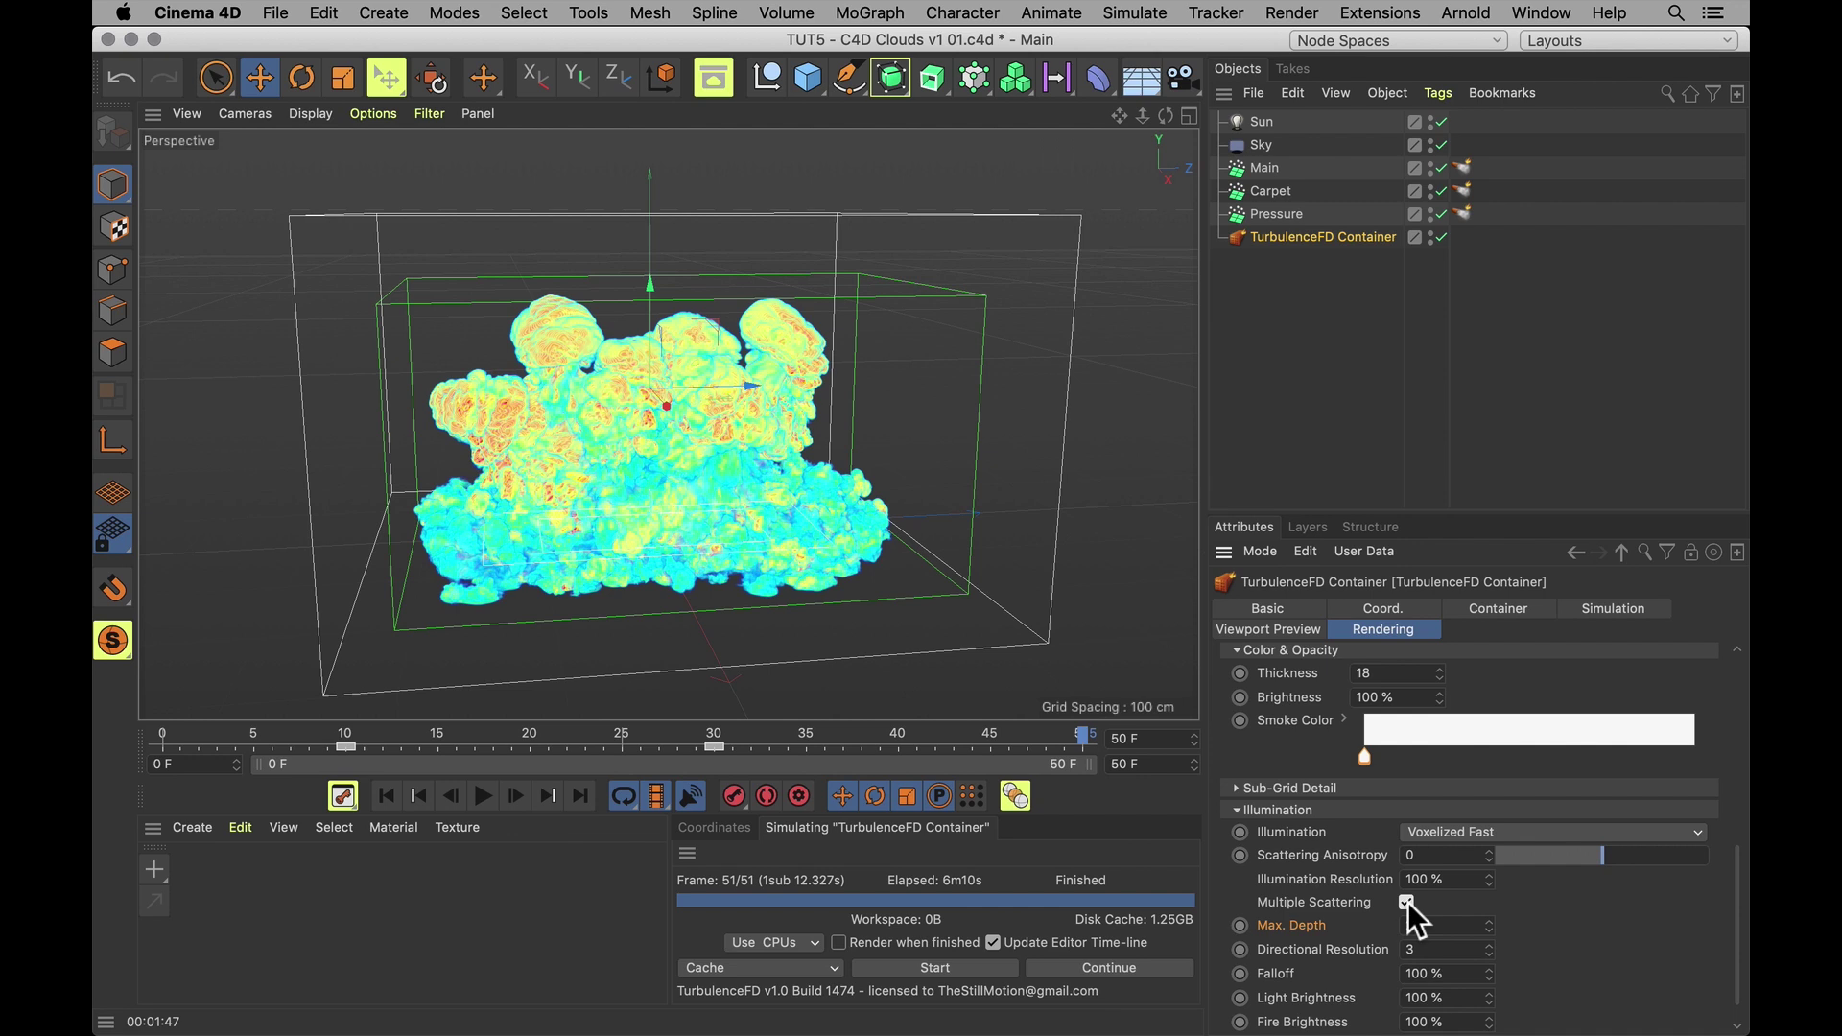
click(1444, 880)
text(75)
key(Return)
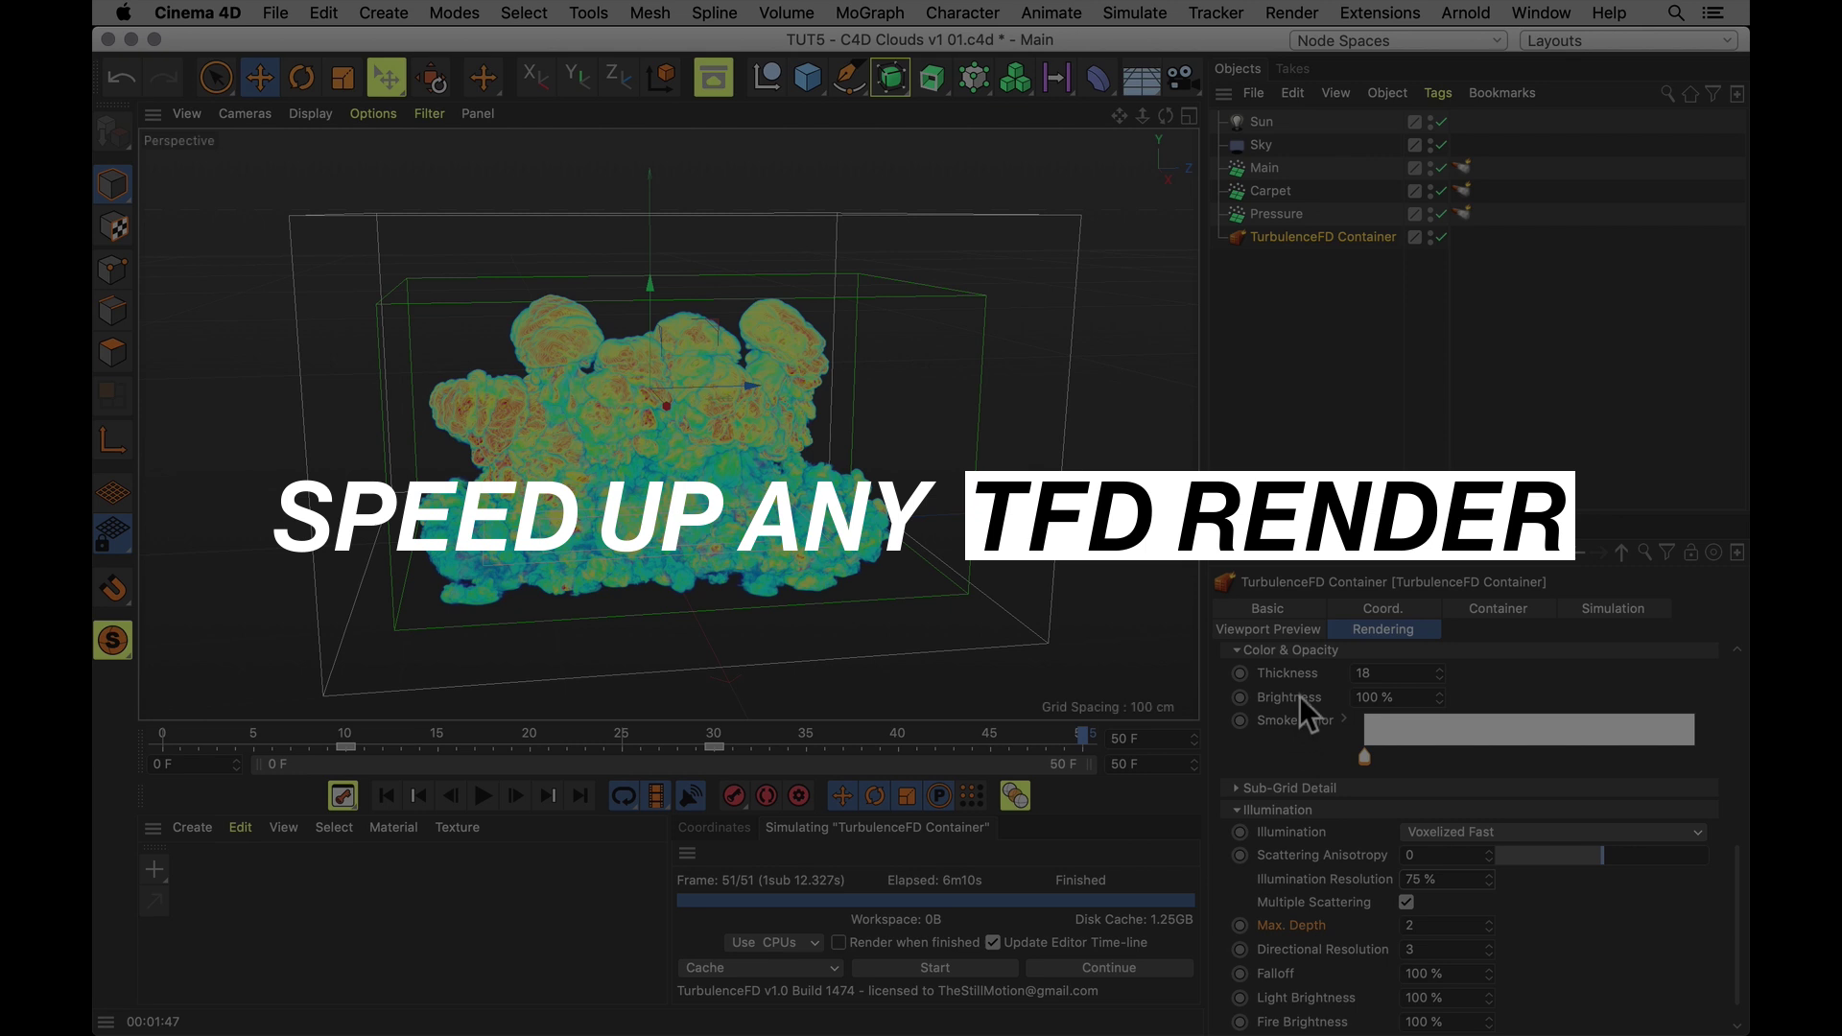
scroll(1299, 695, up, 5)
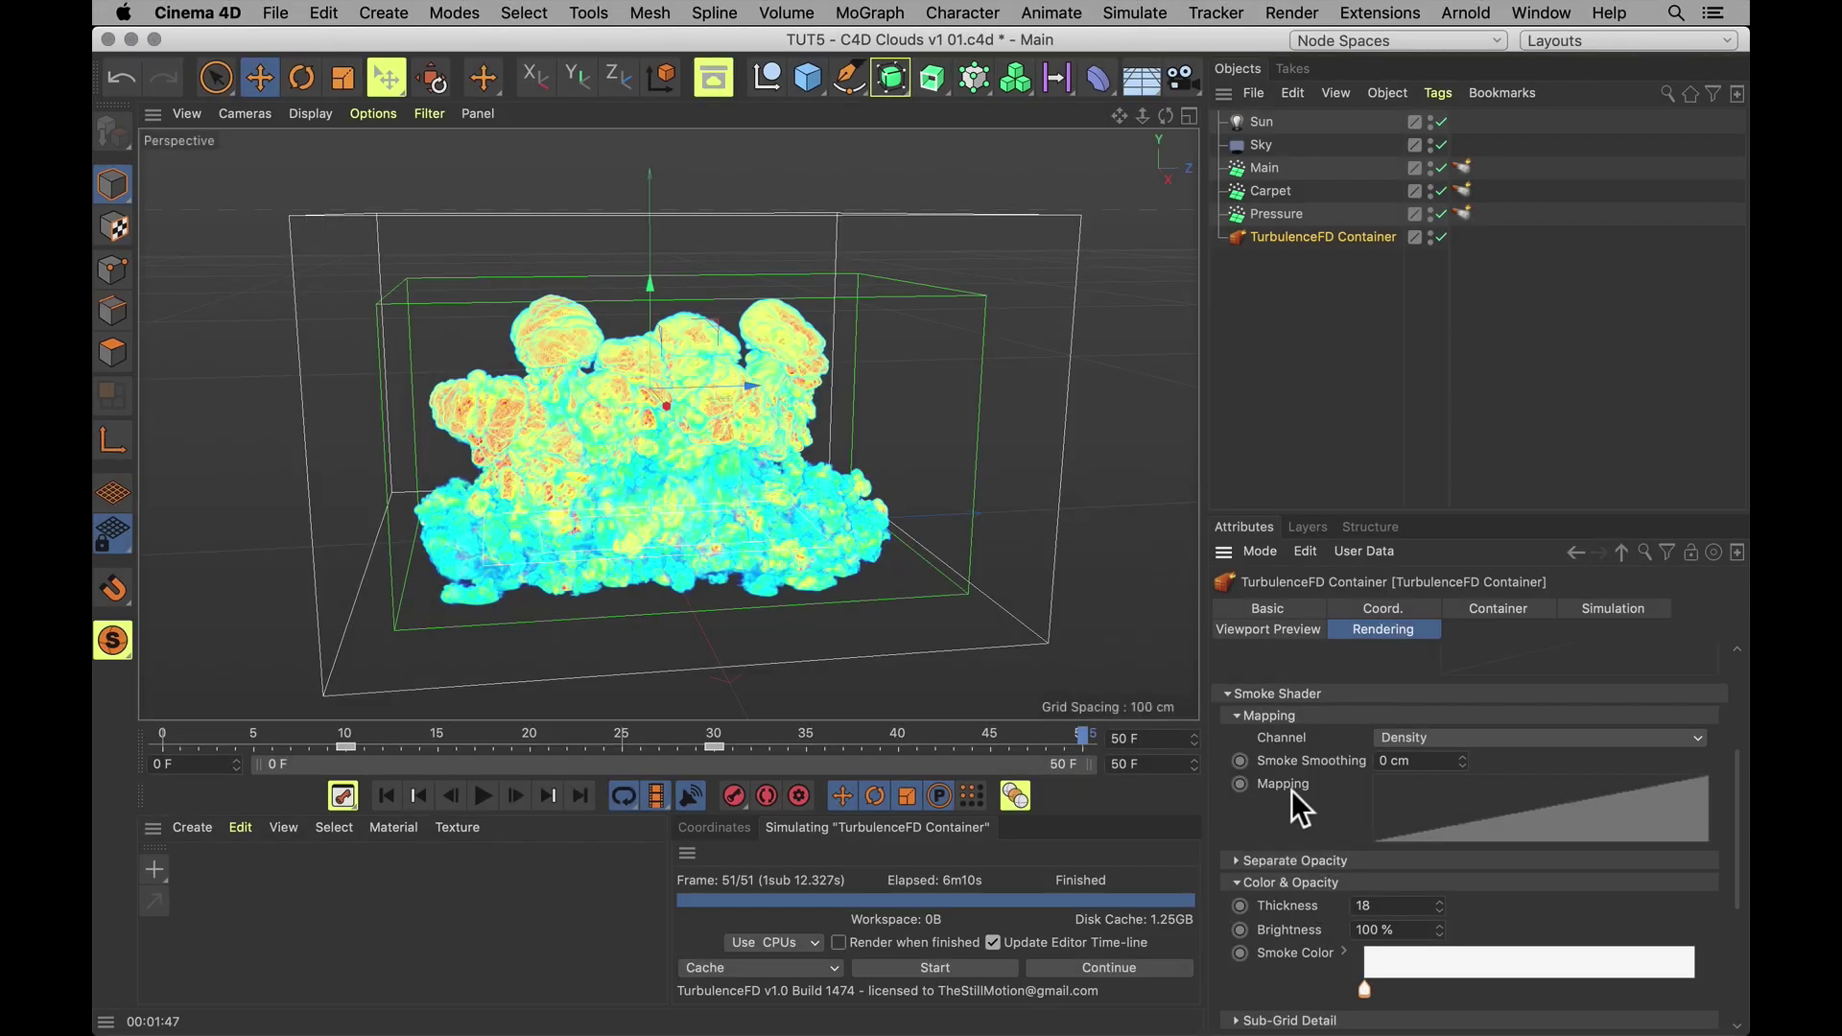
Shift the smoke intensity Mapping curve's first point to about x 0.01 and render the cloud
click(1362, 844)
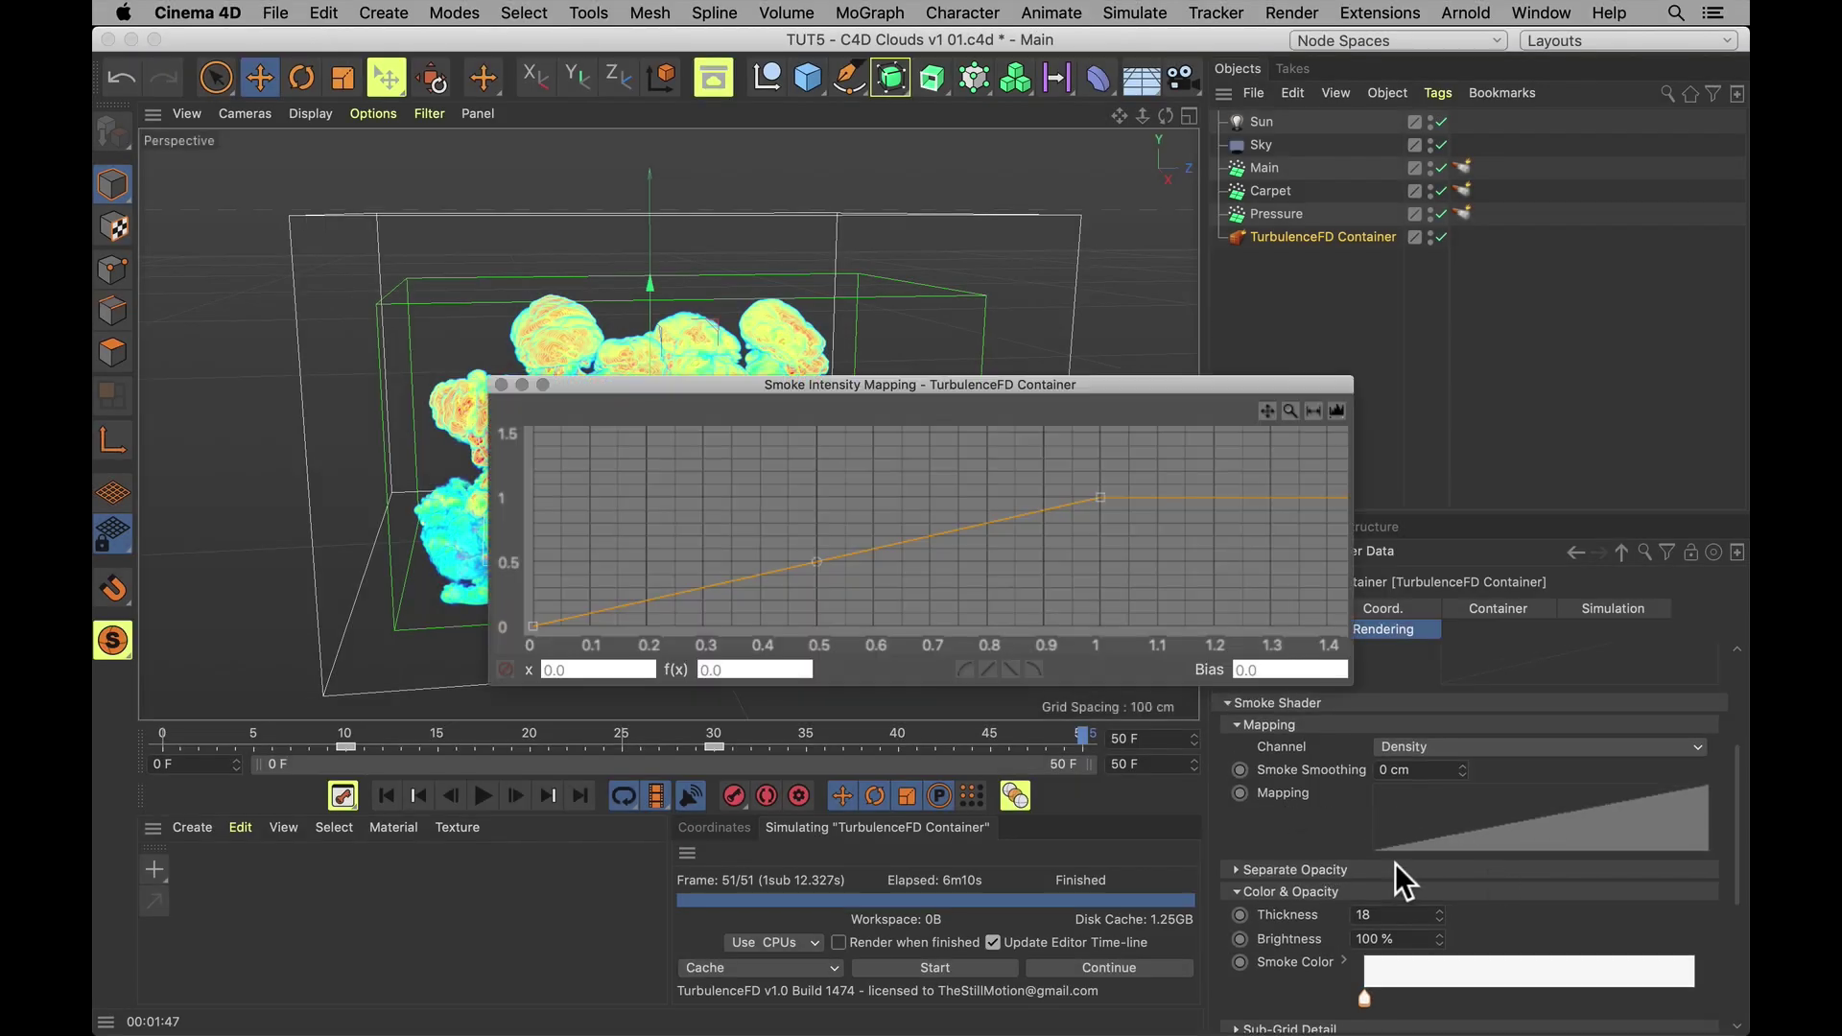
click(533, 625)
drag(533, 630, 540, 632)
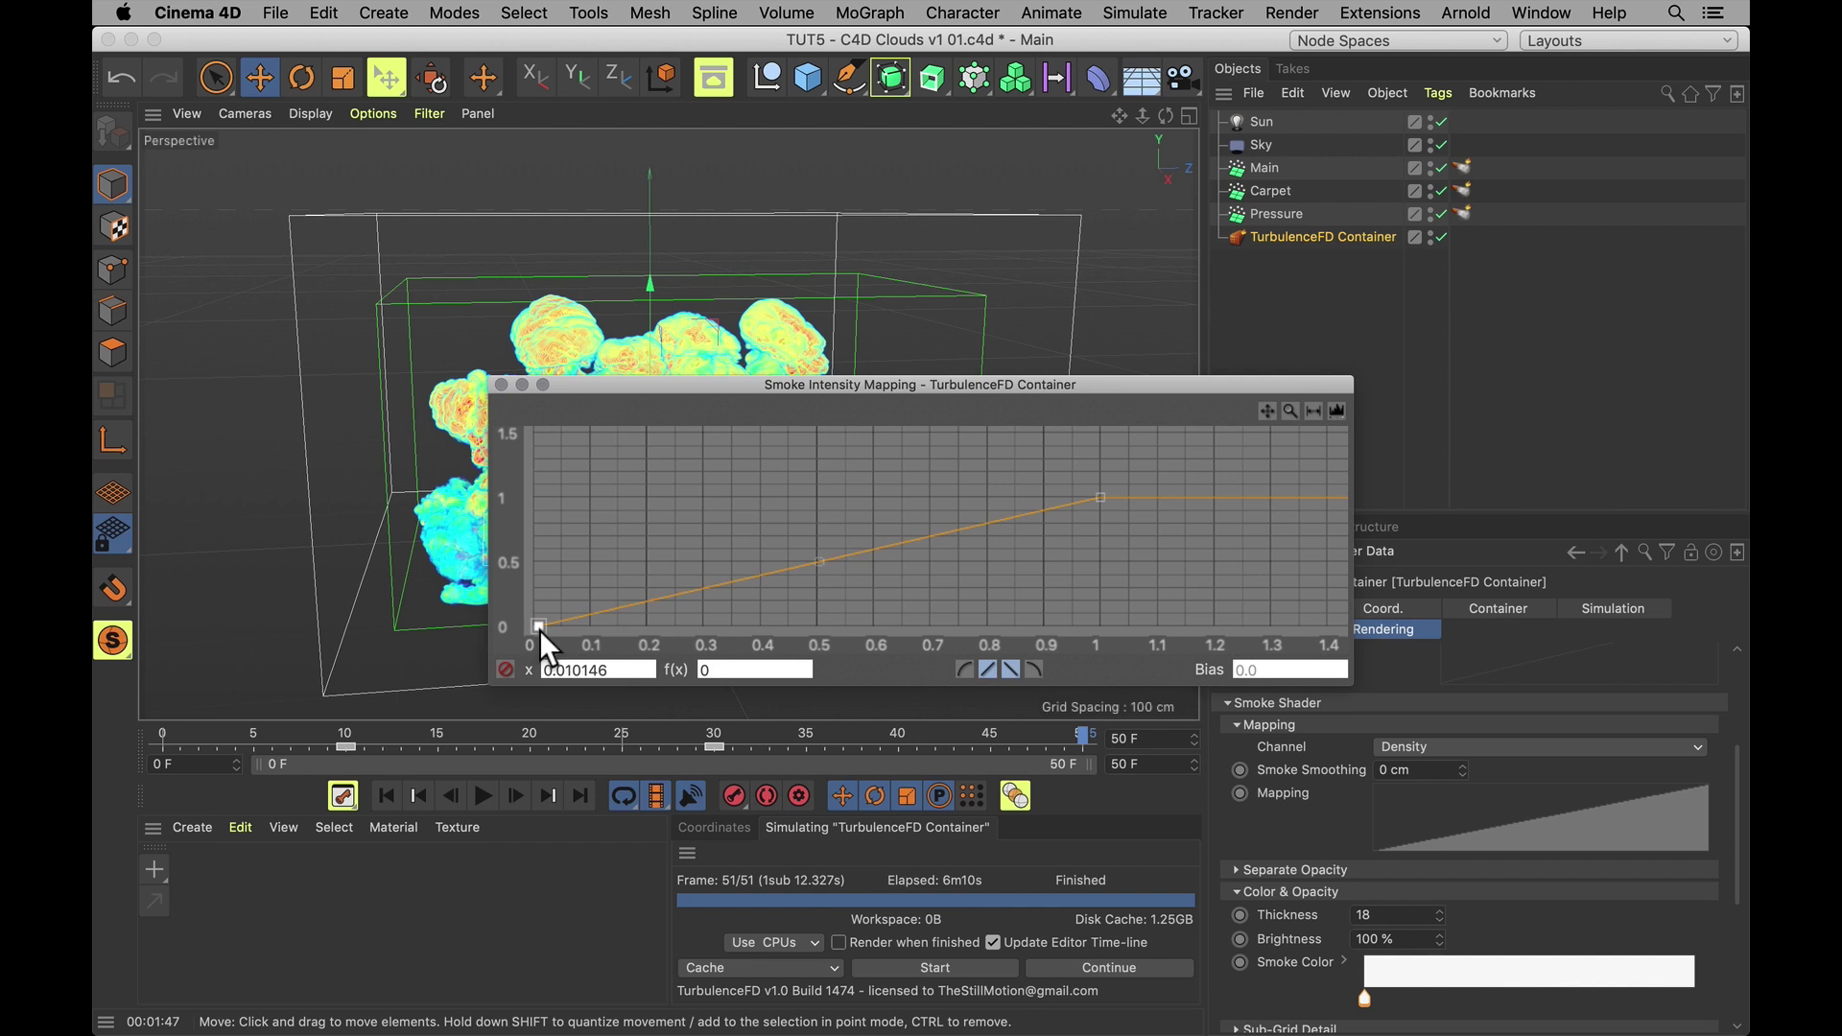
click(501, 385)
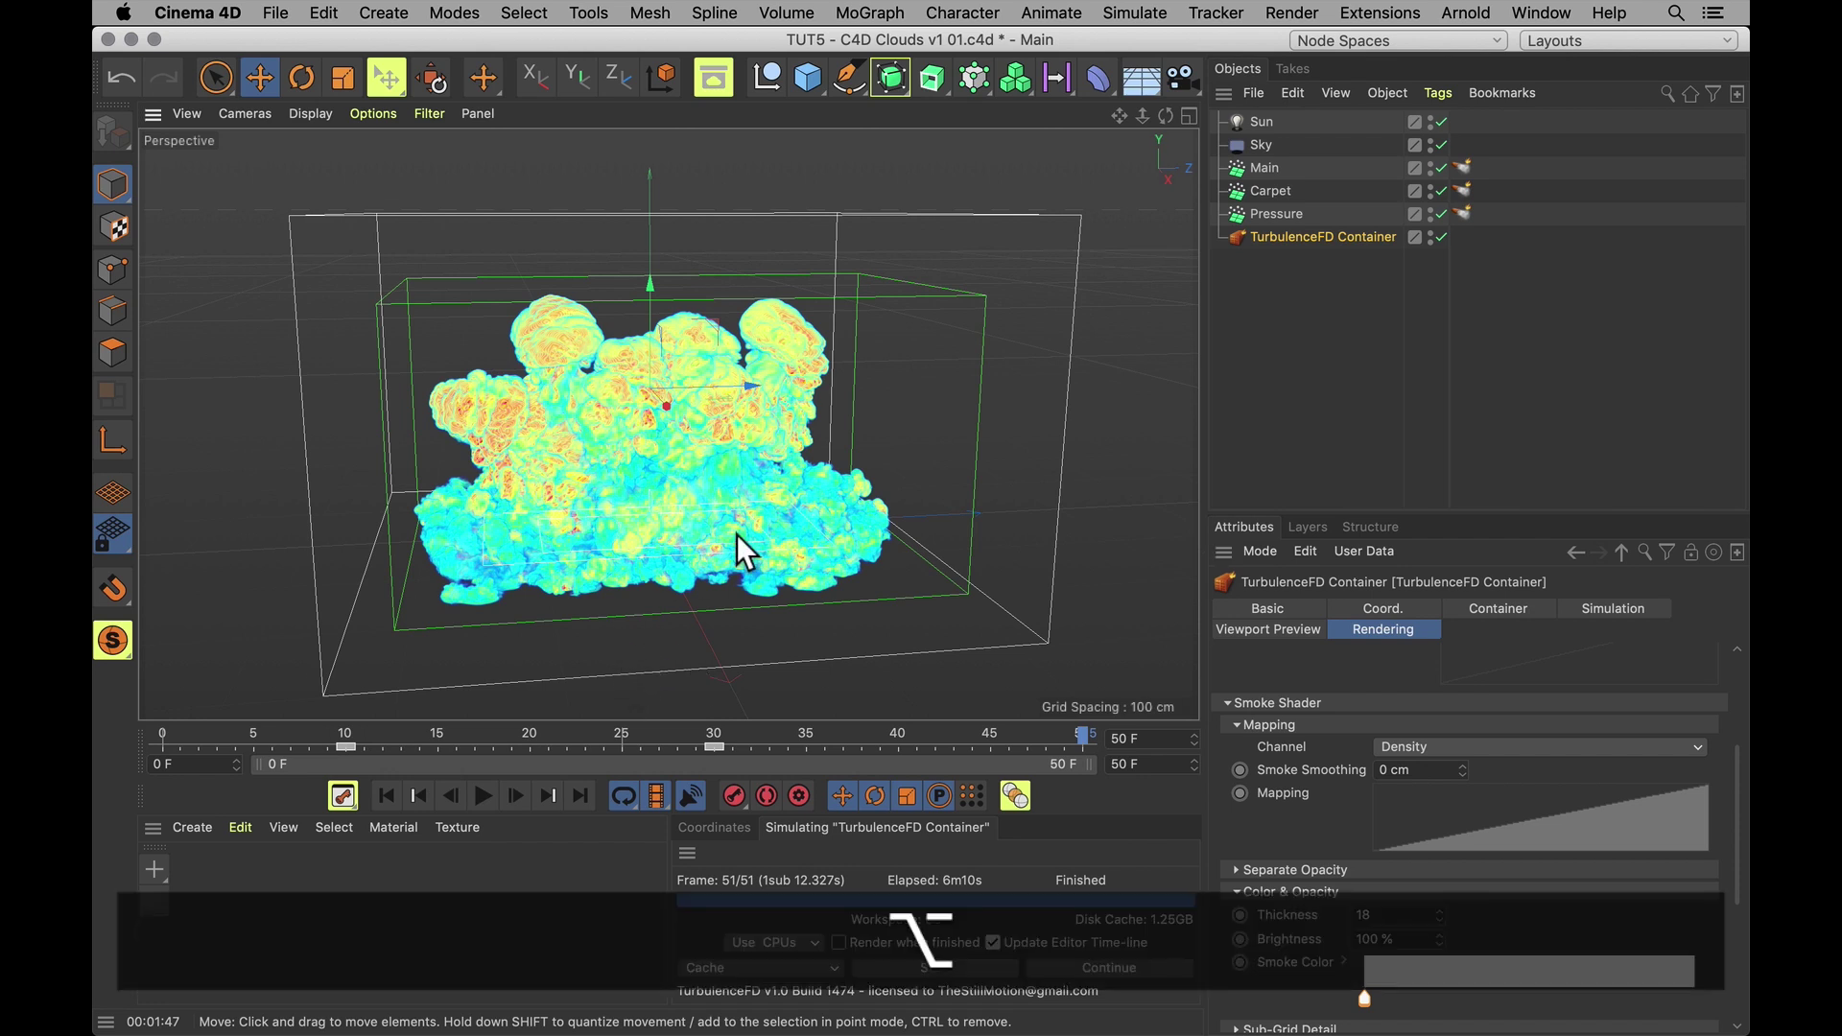
alt+drag(733, 532, 731, 485)
key(alt+super+r)
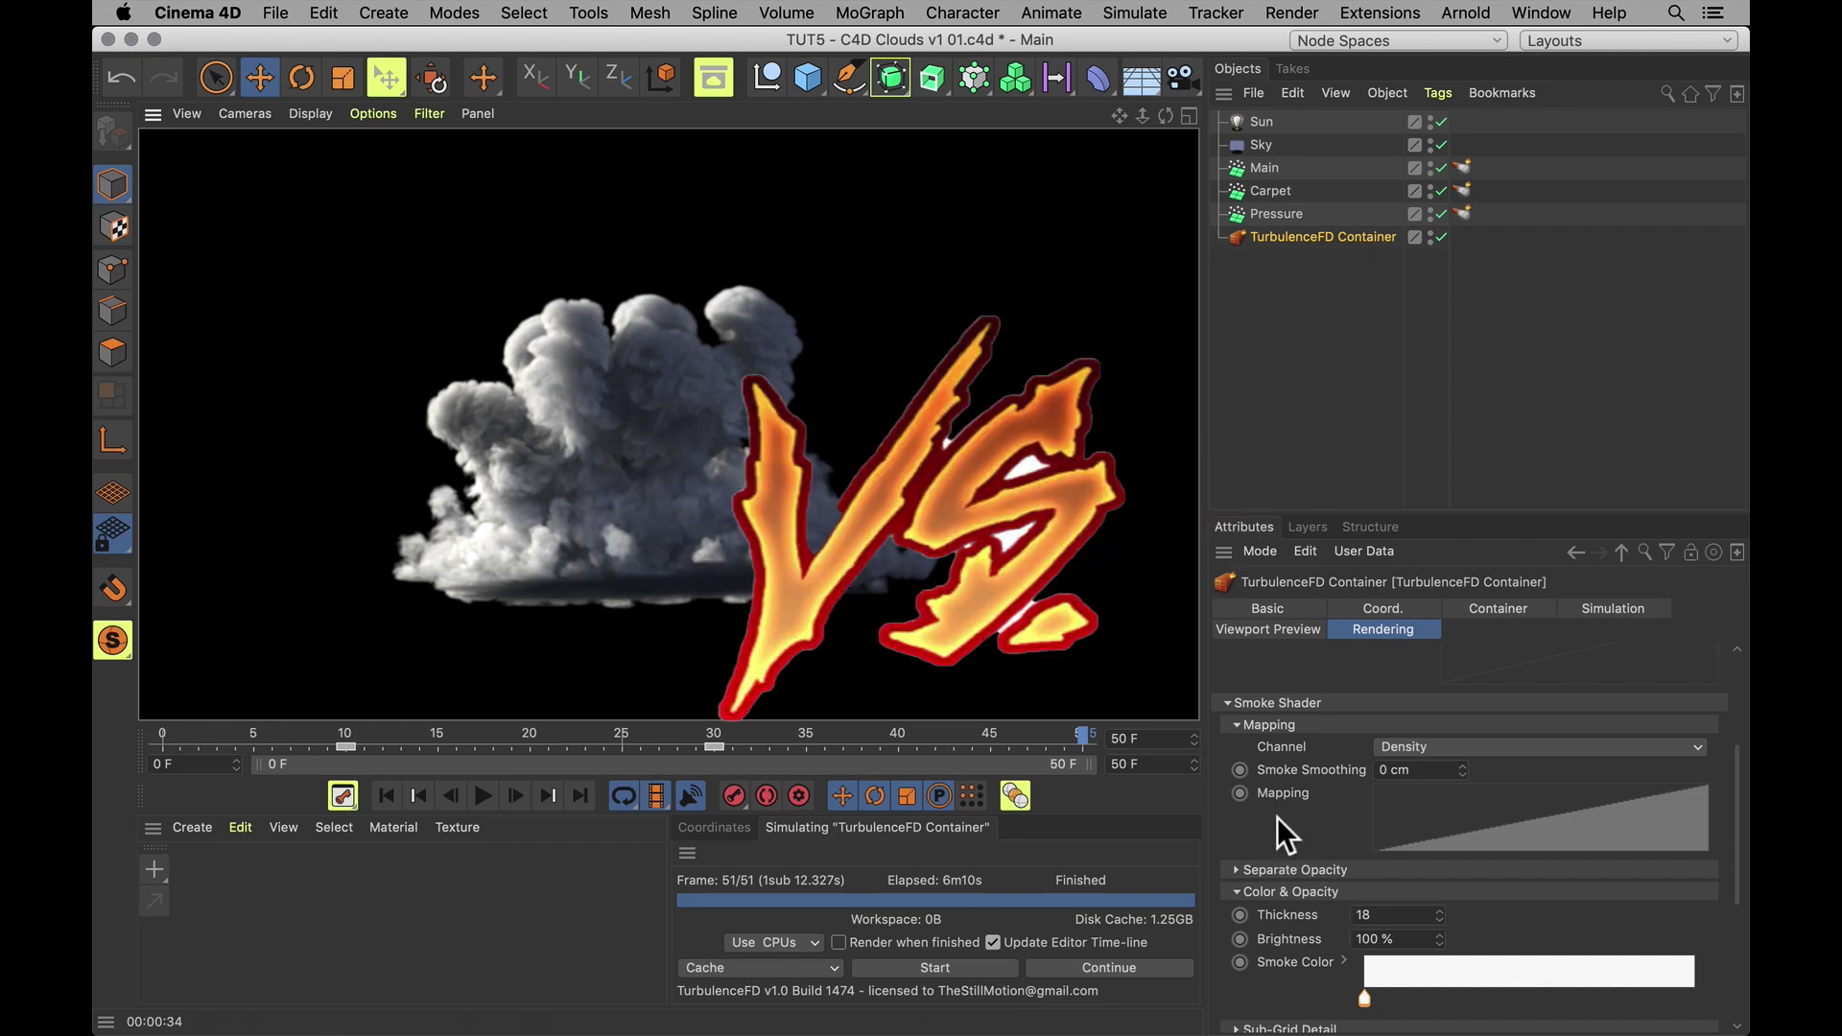
Reset the Mapping curve to default for a timing render, then move its first point off zero again
right_click(1286, 792)
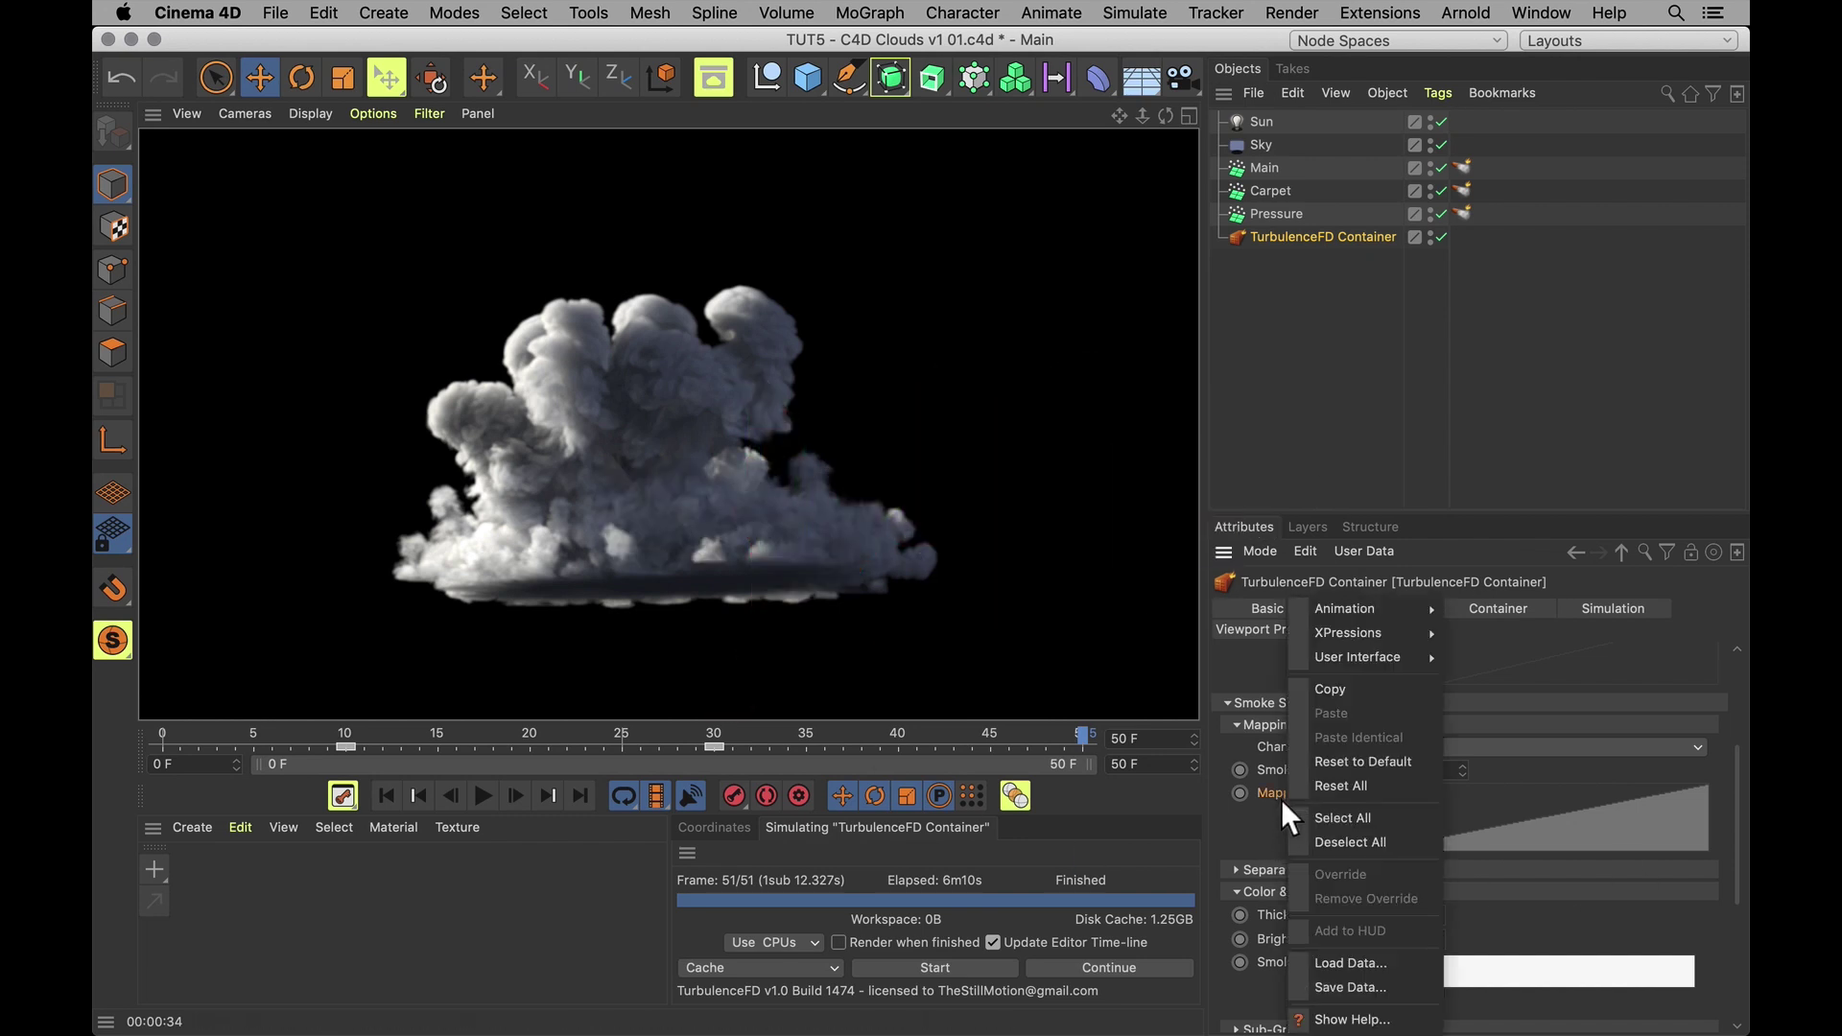
click(1378, 761)
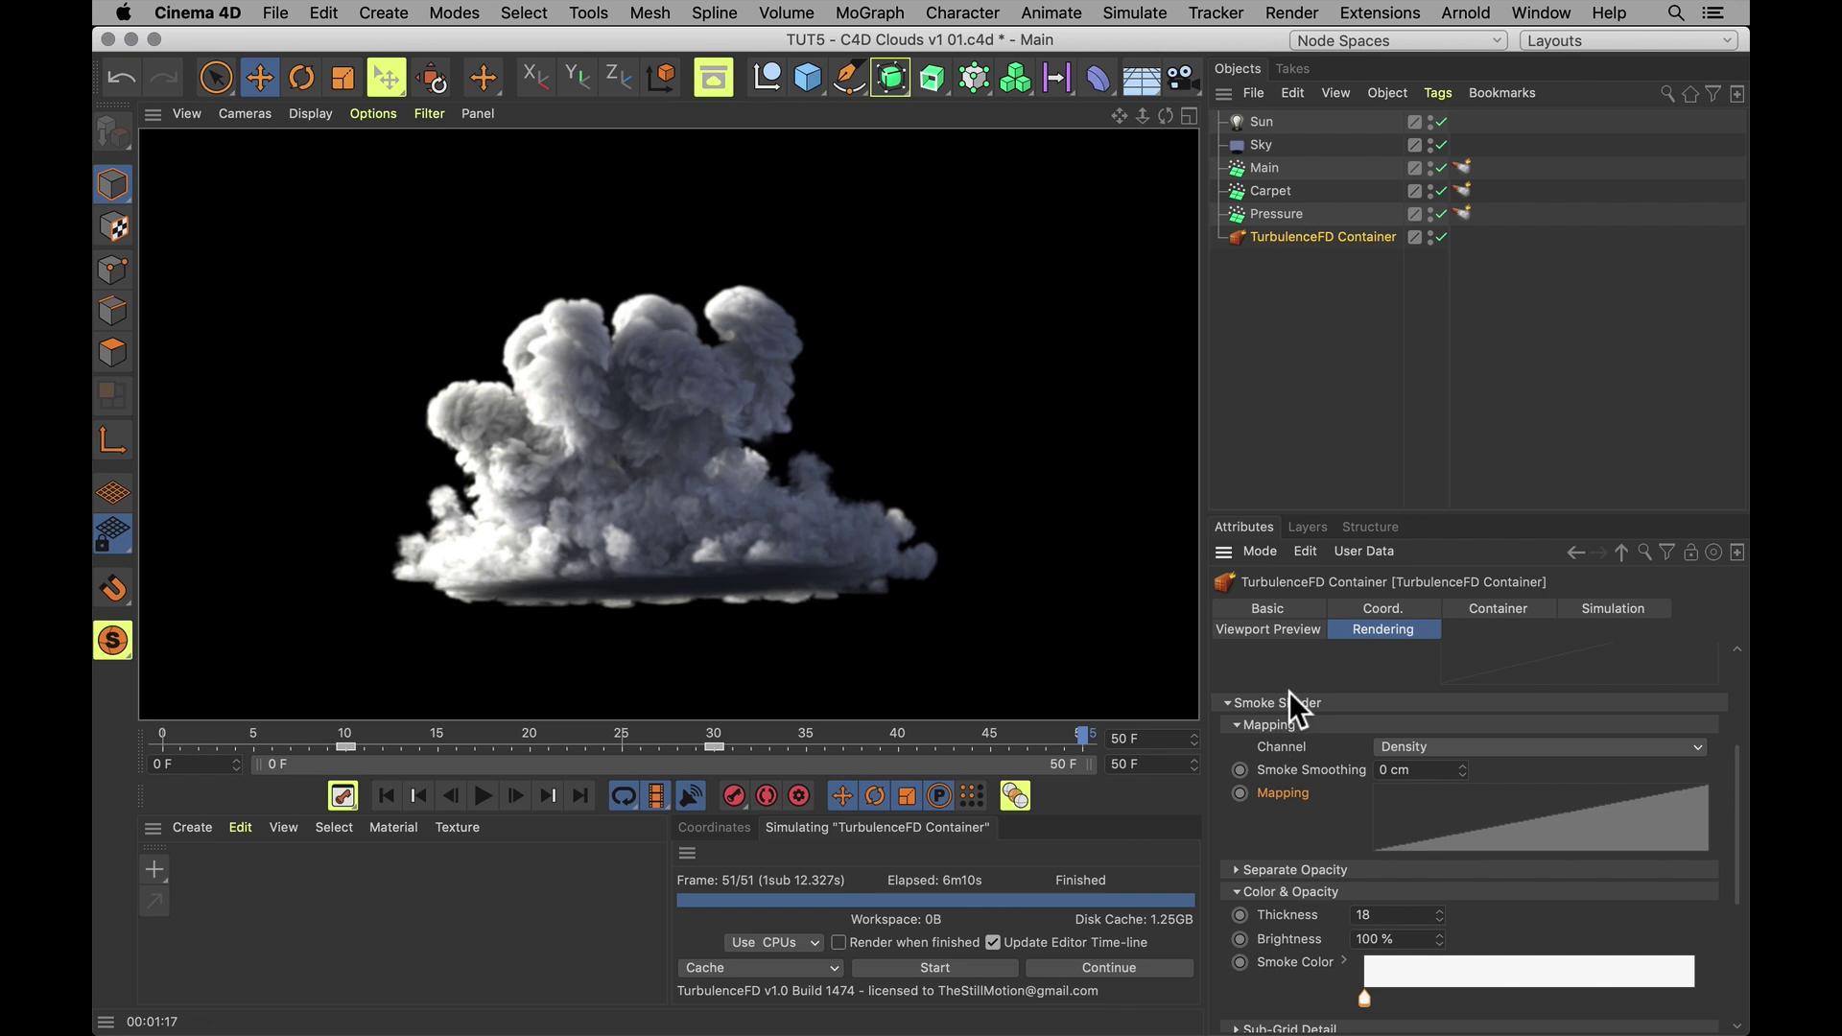
click(1391, 844)
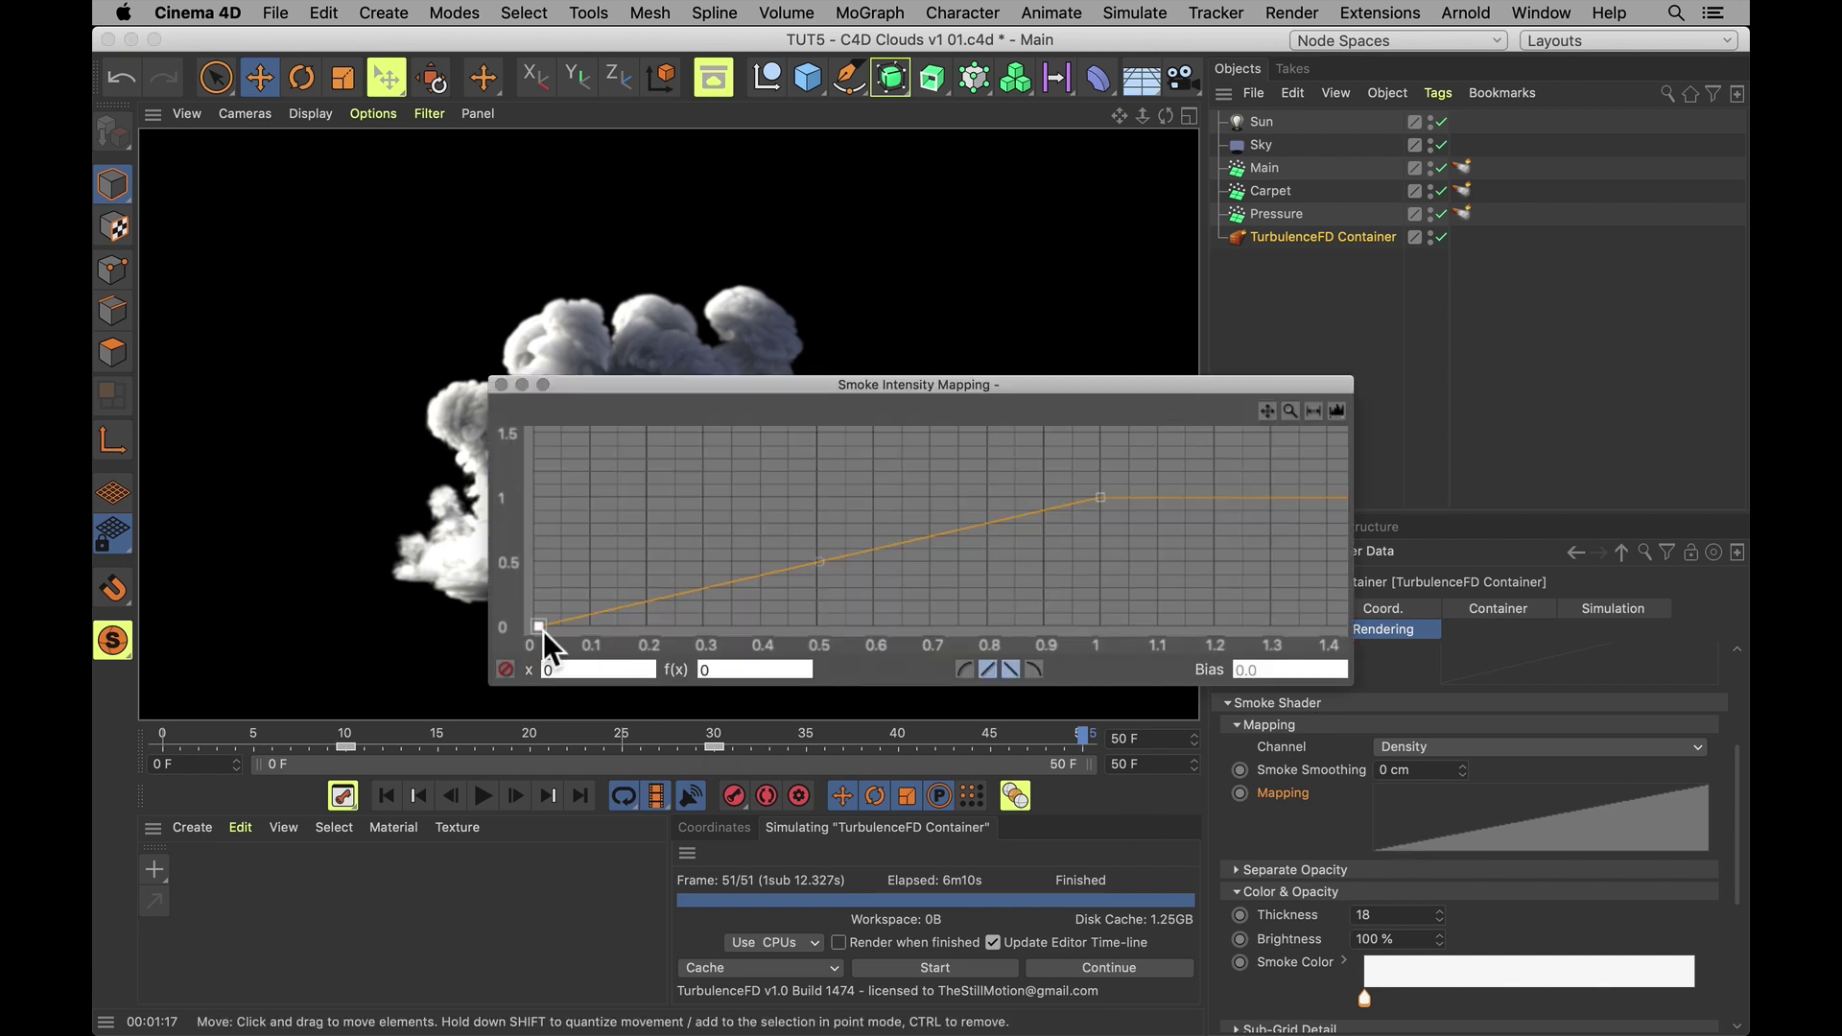
drag(543, 628, 549, 641)
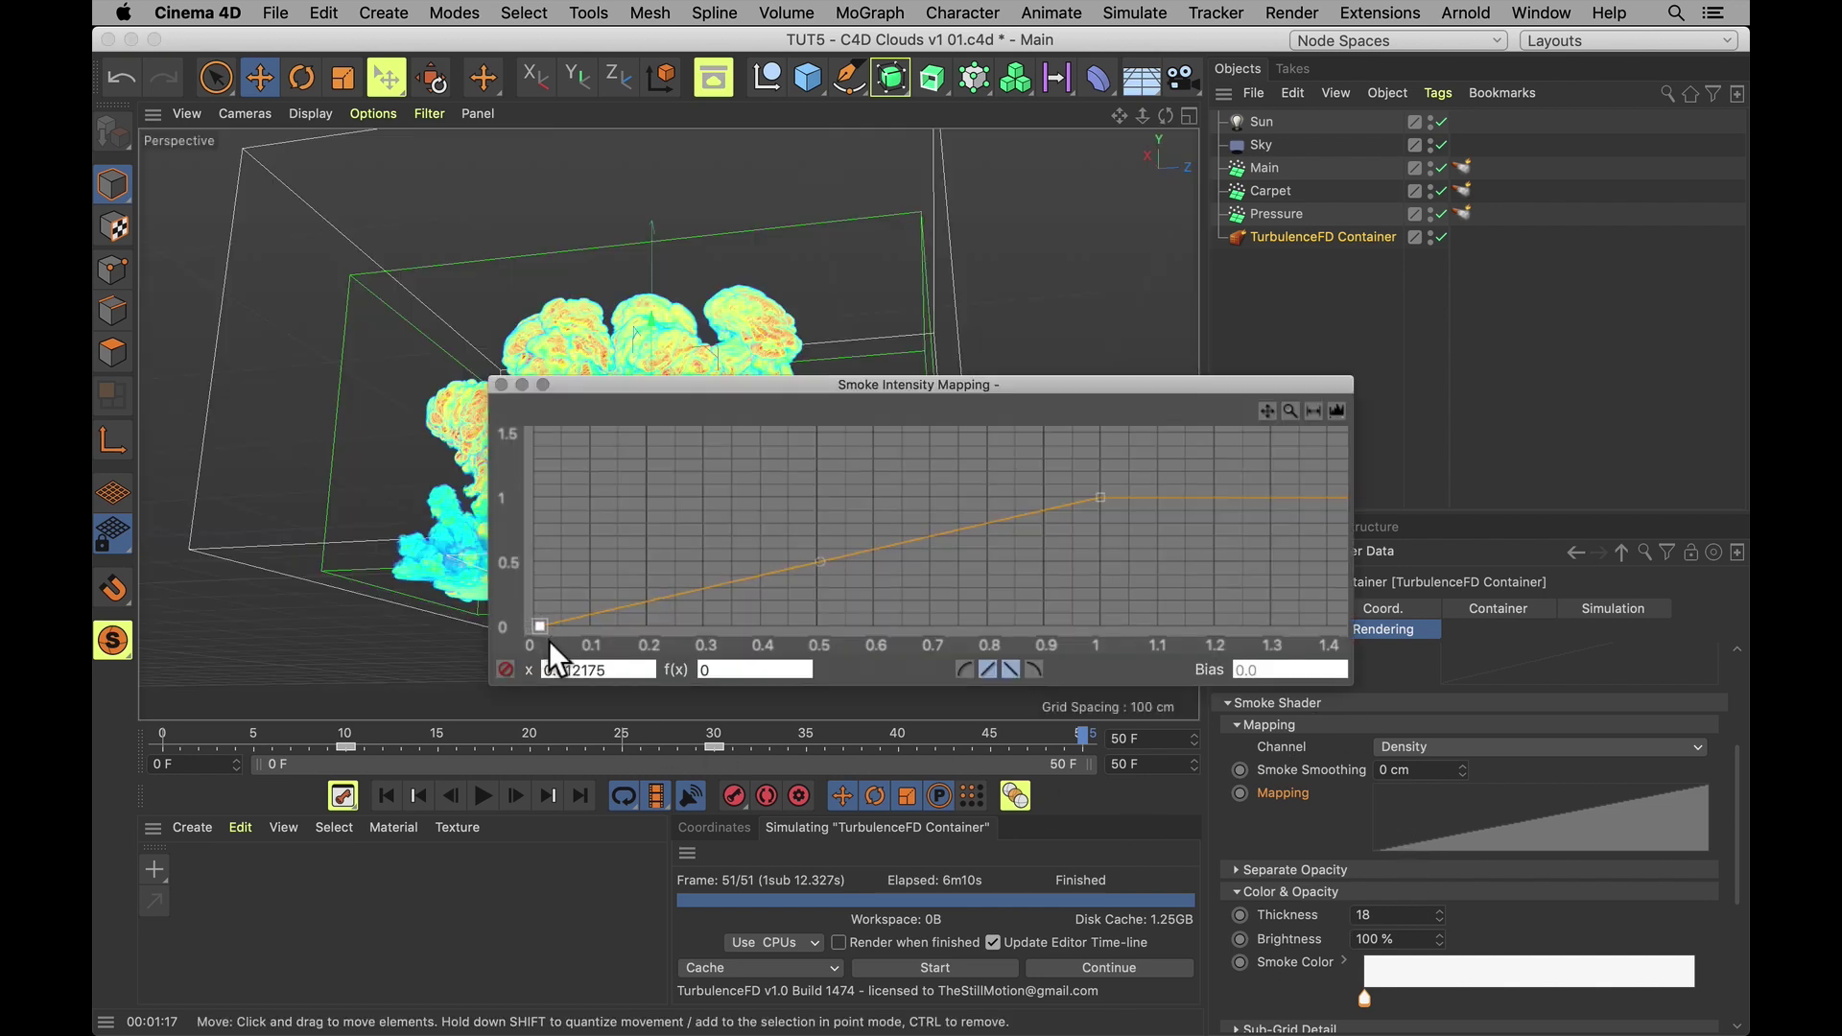
click(500, 384)
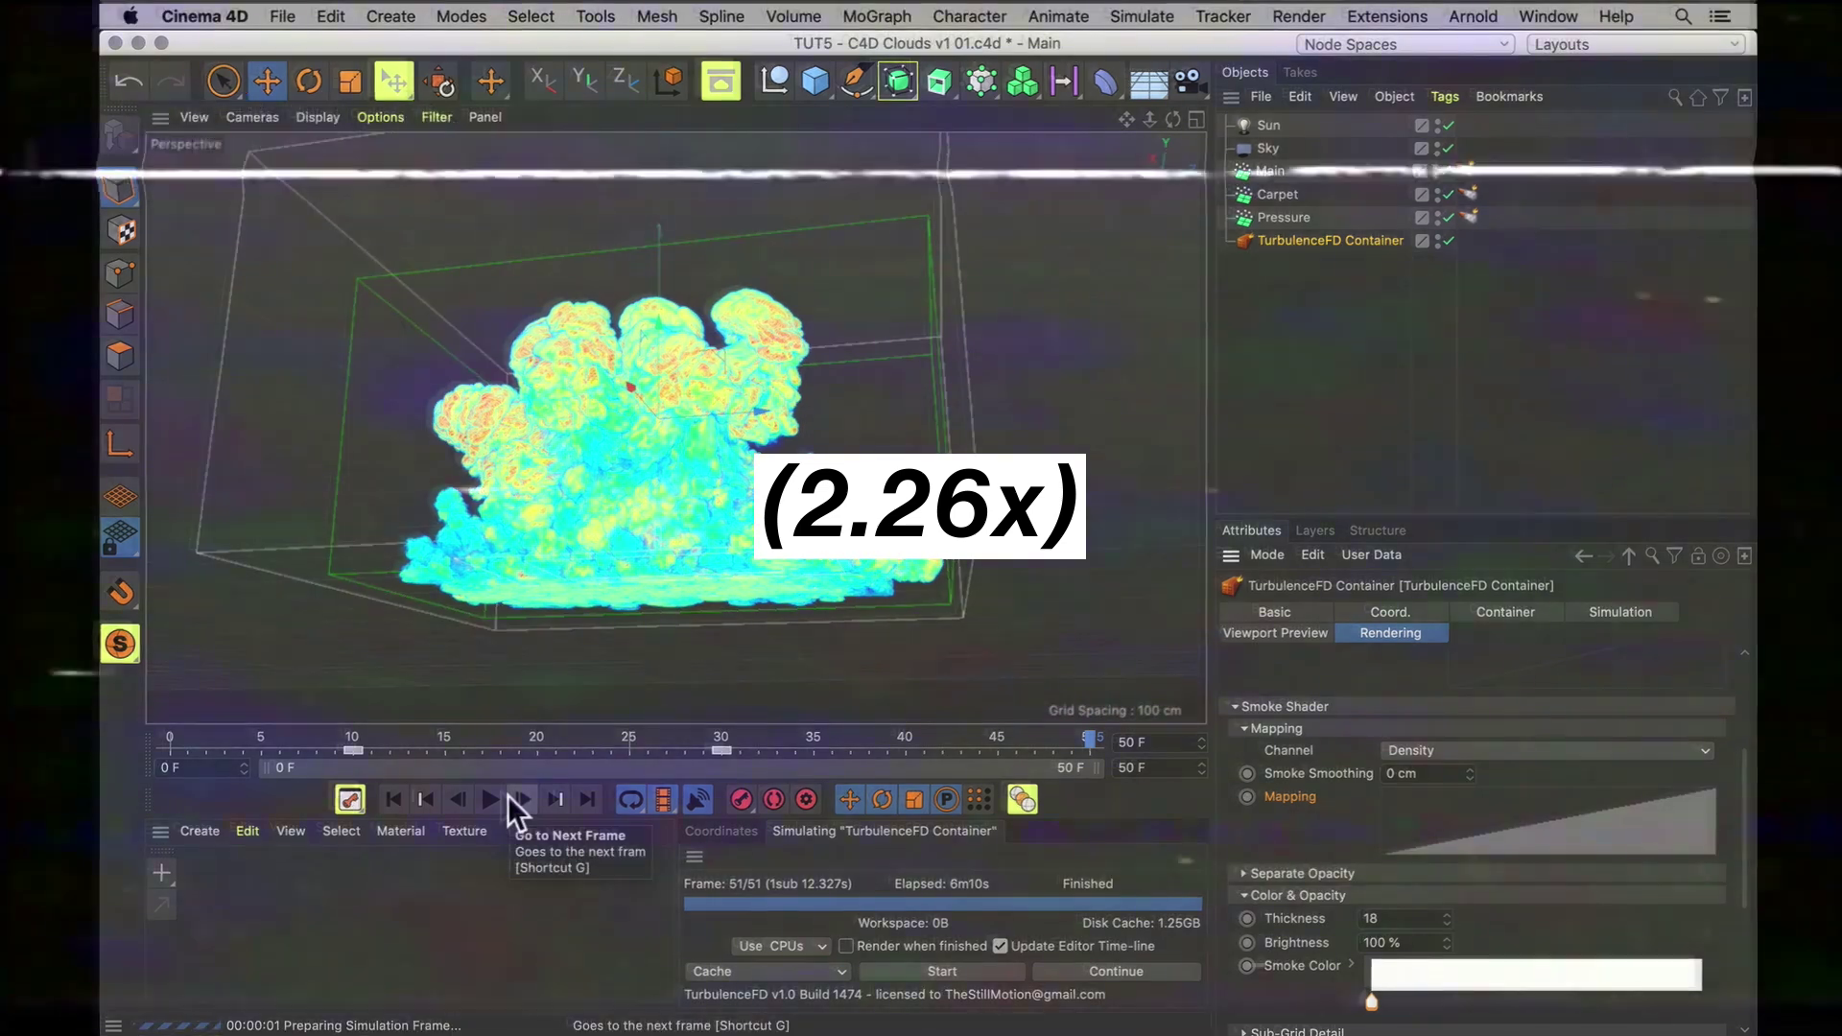